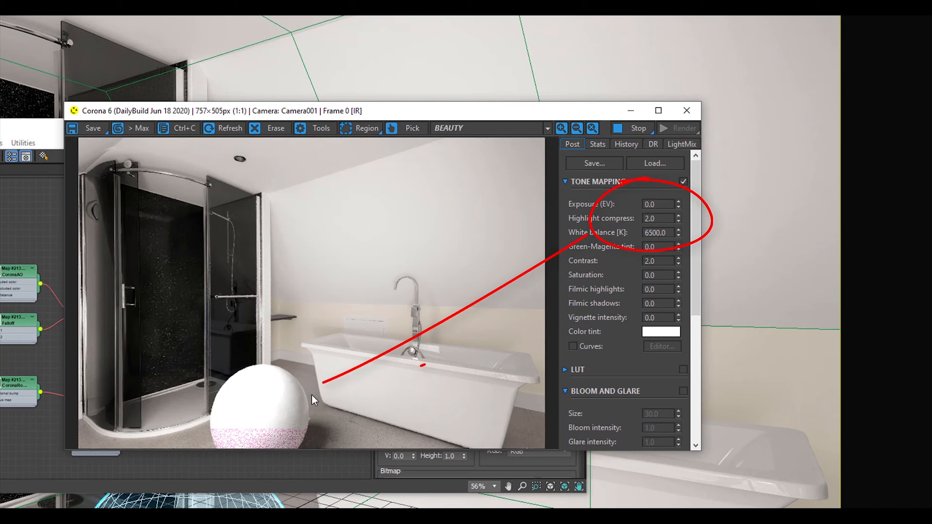
{"action": "left_click_drag", "start_coordinate": [374, 312], "coordinate": [426, 364]}
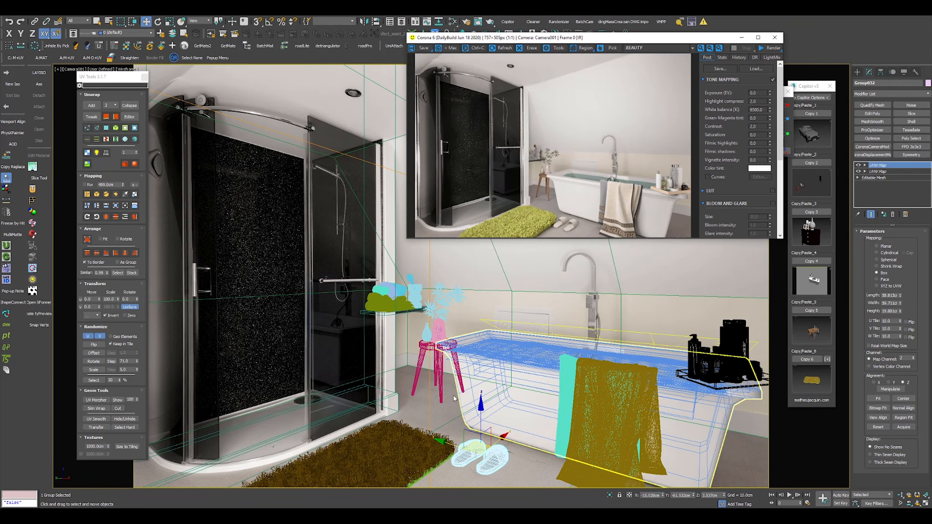
{"action": "left_click", "coordinate": [407, 453]}
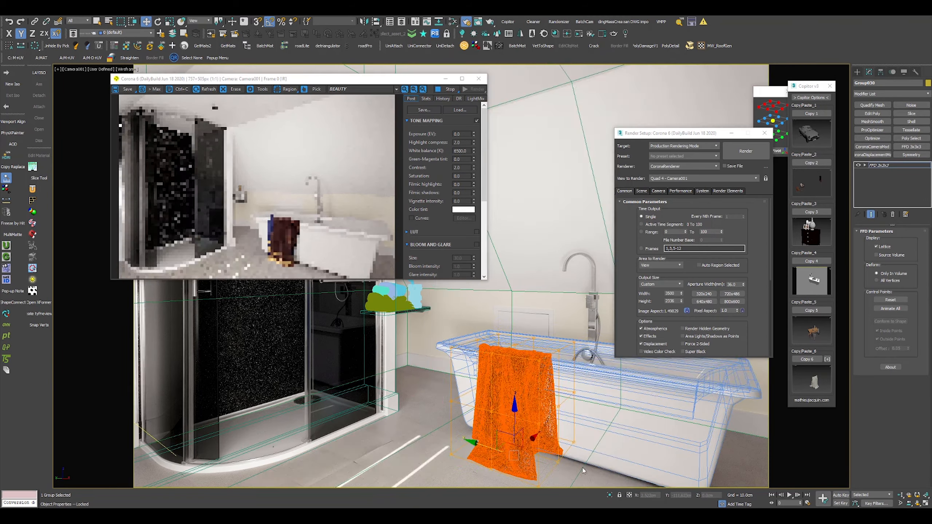
Step: Adjust the selected towel's placement so that it drapes over the near long side of the bath
{"action": "key", "text": "F3"}
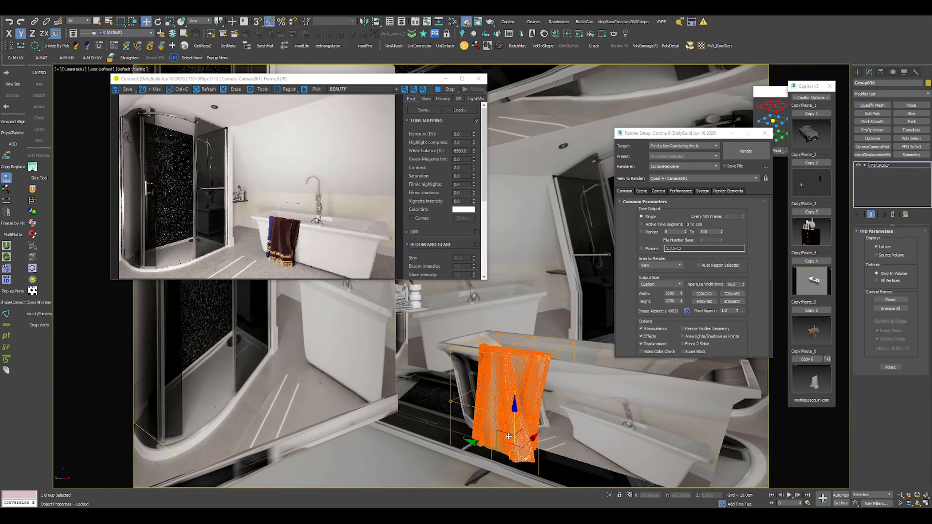
{"action": "key", "text": "F3"}
{"action": "left_click_drag", "start_coordinate": [513, 416], "coordinate": [519, 419]}
{"action": "left_click_drag", "start_coordinate": [647, 458], "coordinate": [699, 444]}
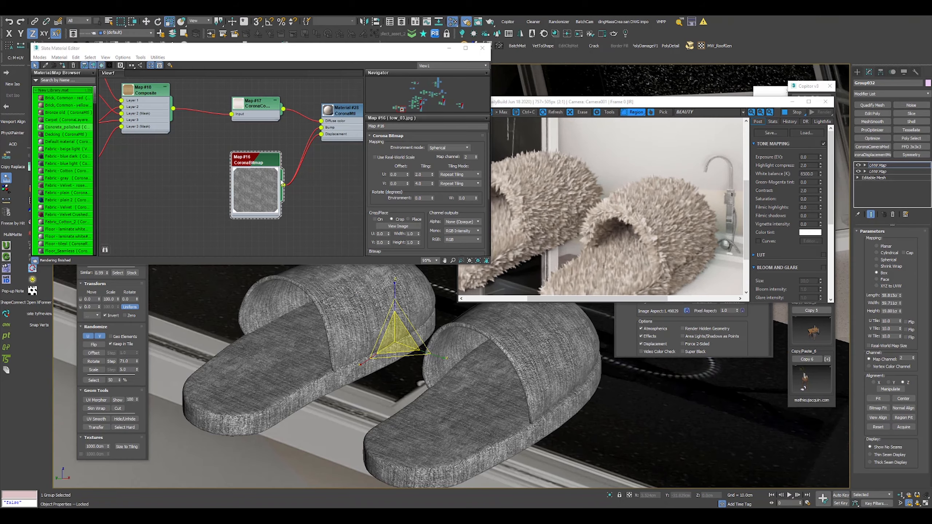
{"action": "scroll", "coordinate": [442, 238], "scroll_direction": "down", "scroll_amount": 10}
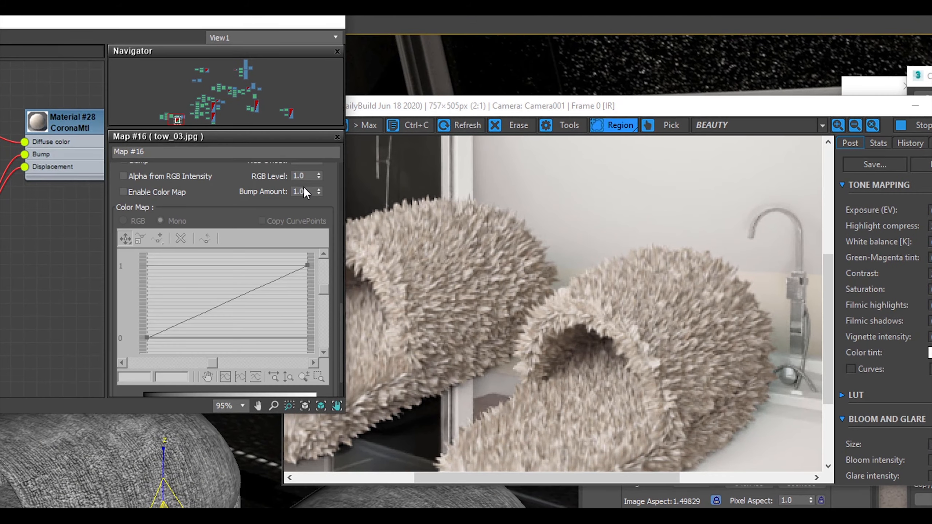
{"action": "scroll", "coordinate": [282, 237], "scroll_direction": "up", "scroll_amount": 2}
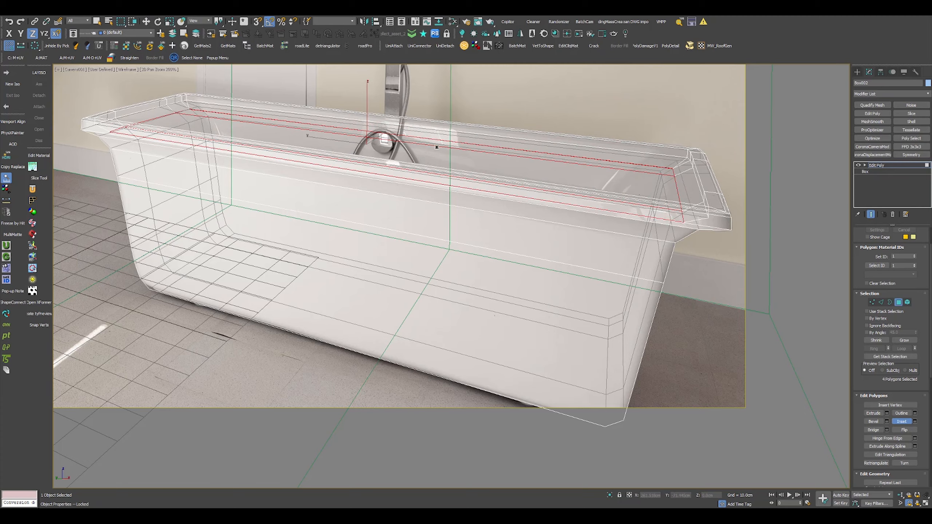
Step: Delete the polygons inside the bath's rim, then slightly scale the open border and lower it into the tub
{"action": "key", "text": "Delete"}
{"action": "key", "text": "3"}
{"action": "left_click", "coordinate": [635, 163]}
{"action": "key", "text": "r"}
{"action": "left_click_drag", "start_coordinate": [371, 137], "coordinate": [371, 143]}
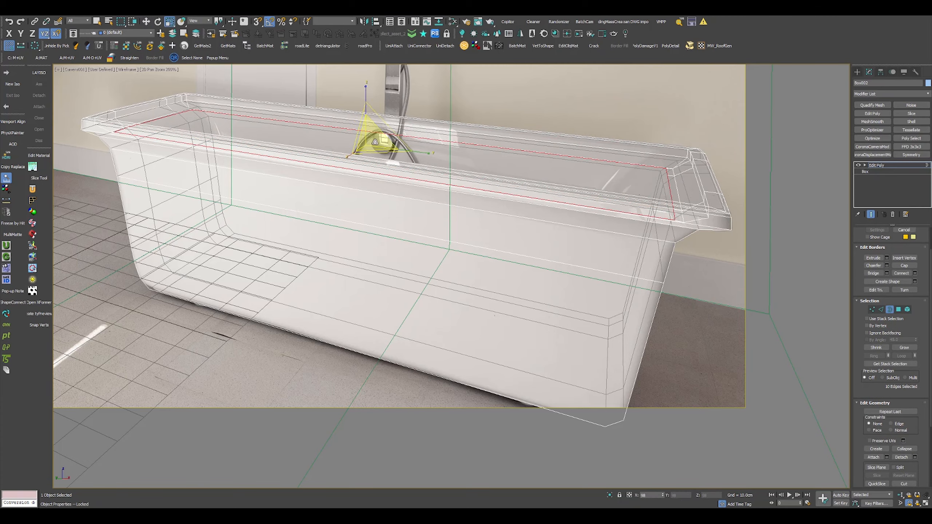
{"action": "key", "text": "w"}
{"action": "left_click_drag", "start_coordinate": [369, 108], "coordinate": [387, 255]}
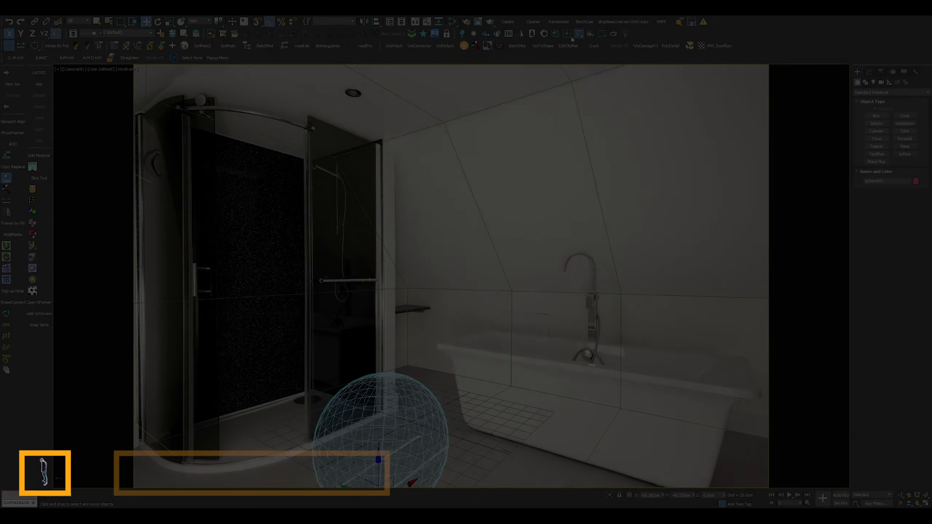
Step: Start a Corona interactive render of the camera view with the sphere and reposition the frame buffer window
{"action": "left_click", "coordinate": [578, 34]}
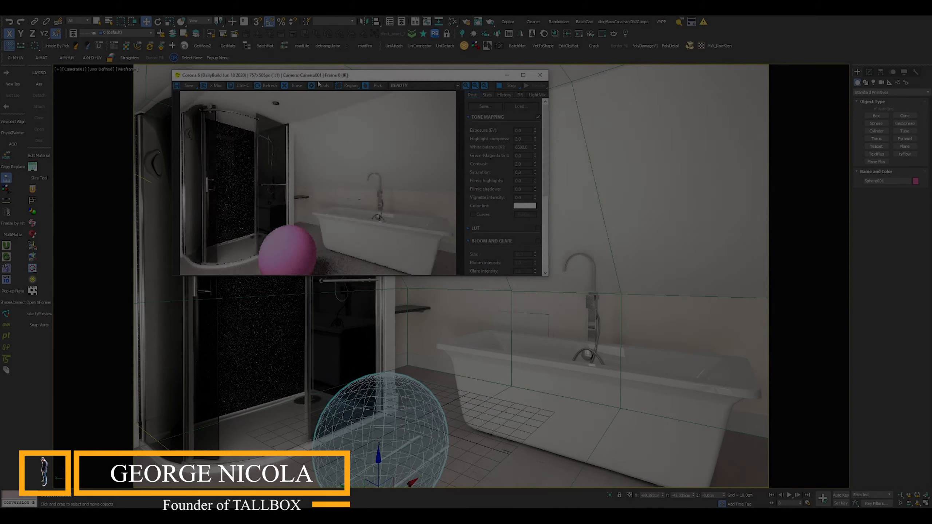
{"action": "left_click_drag", "start_coordinate": [317, 76], "coordinate": [456, 170]}
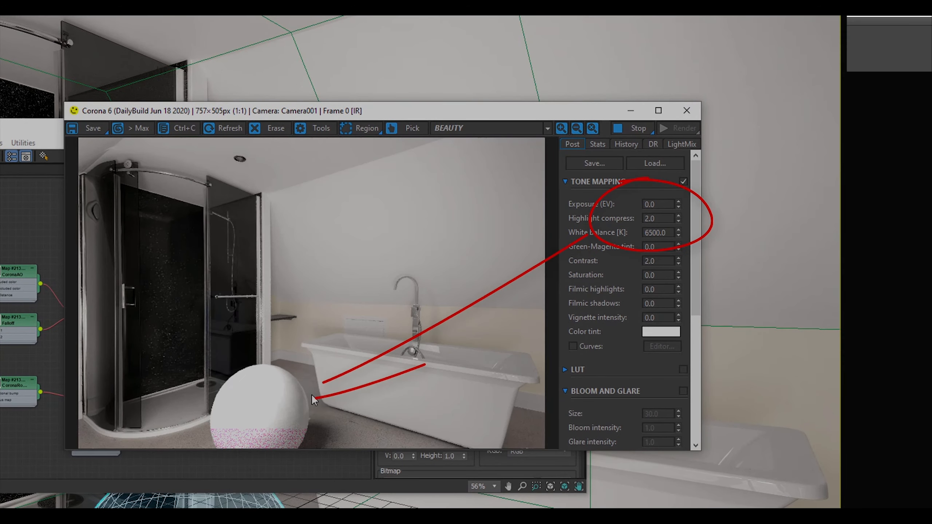
{"action": "type", "text": "3"}
{"action": "key", "text": "Return"}
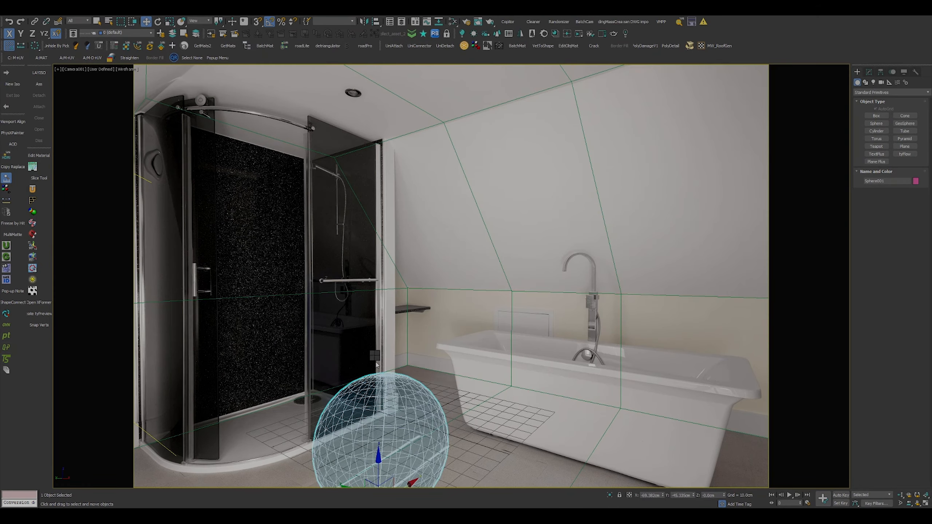
Step: Hide the sphere and switch the camera viewport to 2D Pan Zoom mode for close work on the bath
{"action": "right_click", "coordinate": [376, 364]}
{"action": "left_click", "coordinate": [407, 331]}
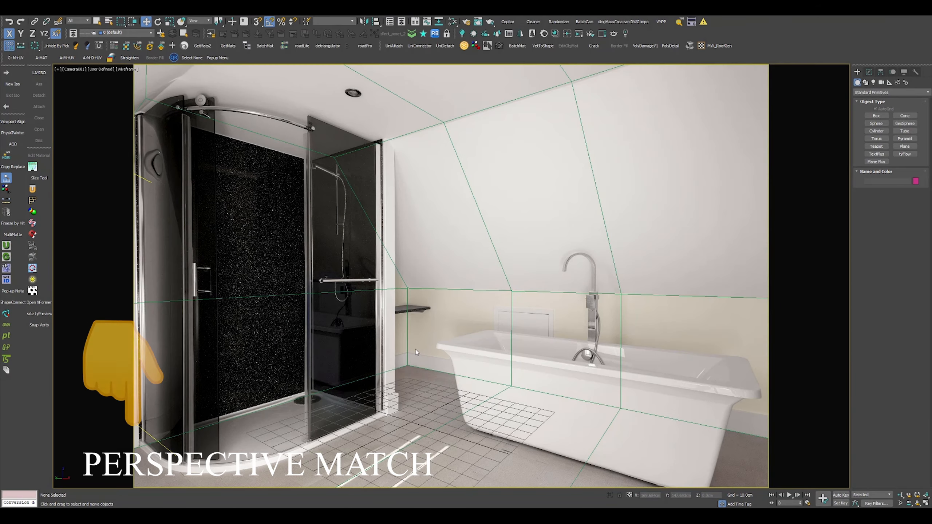
{"action": "left_click", "coordinate": [77, 69]}
{"action": "left_click", "coordinate": [87, 164]}
{"action": "scroll", "coordinate": [428, 398], "scroll_direction": "up", "scroll_amount": 3}
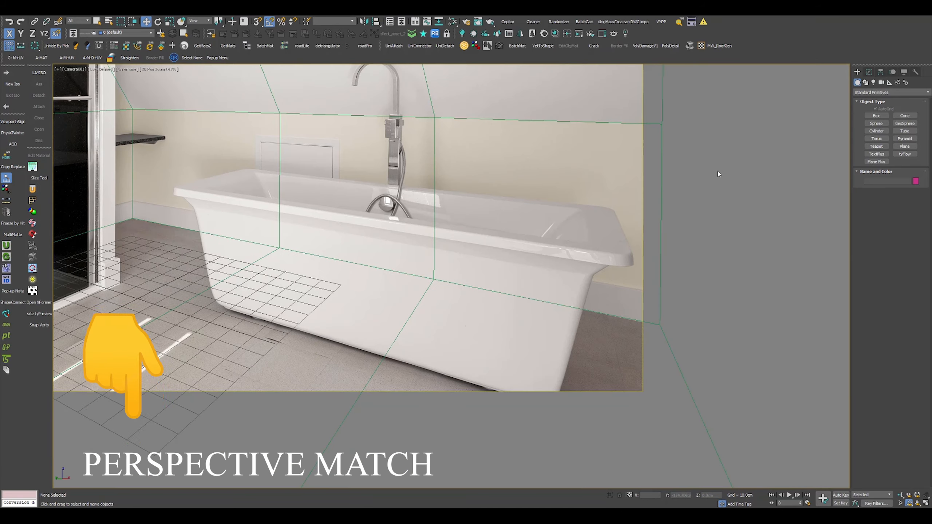
Step: Create a low box on the floor in front of the photographed bath
{"action": "left_click", "coordinate": [876, 115]}
{"action": "left_click", "coordinate": [513, 321]}
{"action": "middle_click_drag", "start_coordinate": [428, 282], "coordinate": [477, 318]}
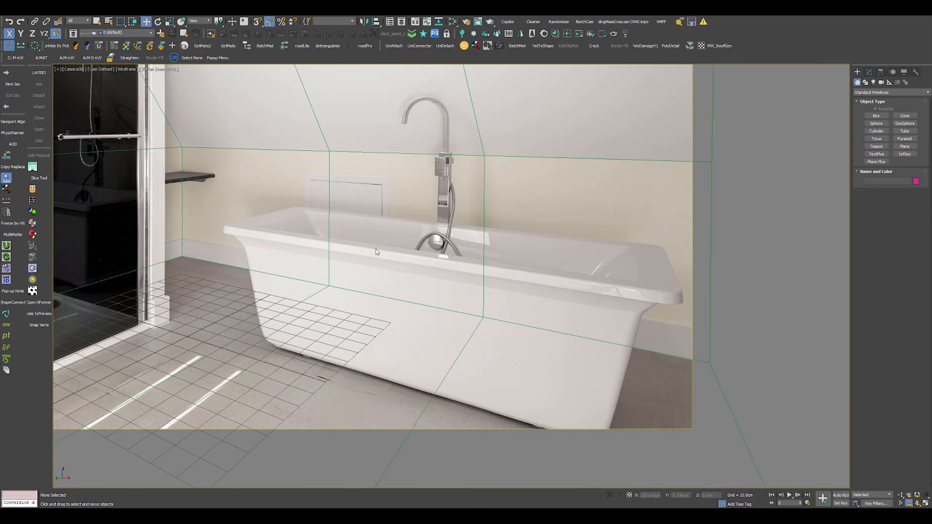
{"action": "left_click_drag", "start_coordinate": [279, 398], "coordinate": [464, 371]}
{"action": "left_click", "coordinate": [465, 342]}
Step: Move the box to the bath's lower corner nearest the shower and add an Edit Poly modifier to it
{"action": "key", "text": "w"}
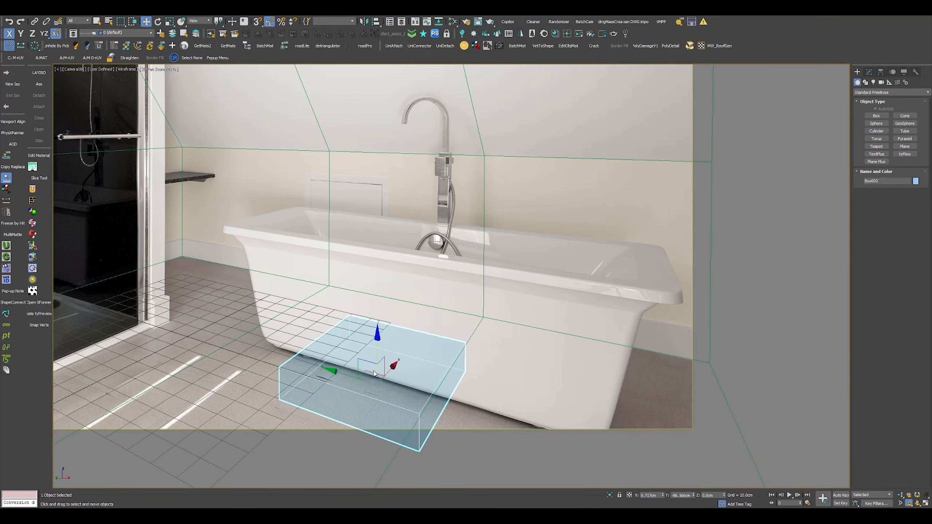
{"action": "scroll", "coordinate": [341, 324], "scroll_direction": "up", "scroll_amount": 2}
{"action": "left_click_drag", "start_coordinate": [372, 377], "coordinate": [377, 333]}
{"action": "scroll", "coordinate": [385, 338], "scroll_direction": "down", "scroll_amount": 2}
{"action": "middle_click_drag", "start_coordinate": [436, 353], "coordinate": [330, 324]}
{"action": "left_click", "coordinate": [869, 72]}
{"action": "left_click", "coordinate": [872, 113]}
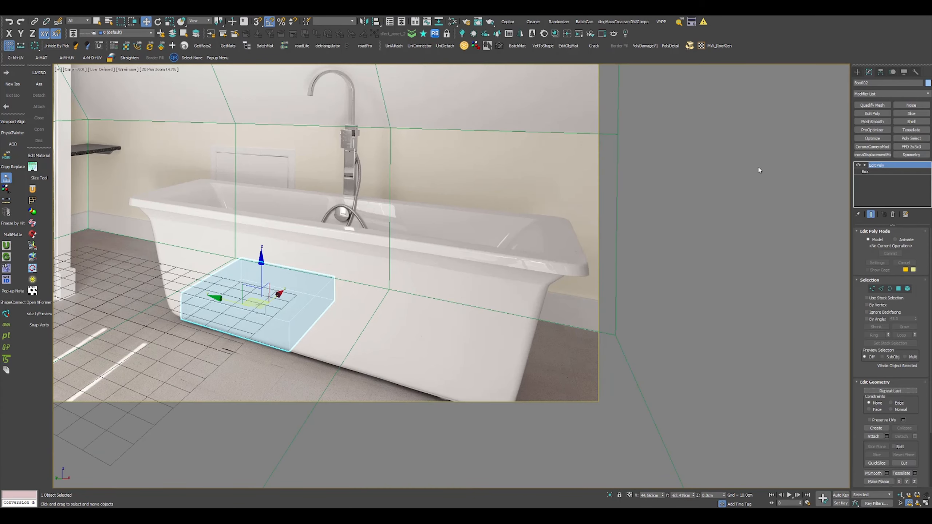
Step: Move the box's end and top polygons to stretch it along the bath's length and up to the rim
{"action": "key", "text": "4"}
{"action": "left_click", "coordinate": [311, 316]}
{"action": "left_click_drag", "start_coordinate": [278, 298], "coordinate": [473, 335]}
{"action": "left_click", "coordinate": [397, 308]}
{"action": "left_click_drag", "start_coordinate": [337, 256], "coordinate": [369, 163]}
Step: Pull the rim's end polygons on the side away from the shower out to the outer edge of the photographed bath
{"action": "key", "text": "1"}
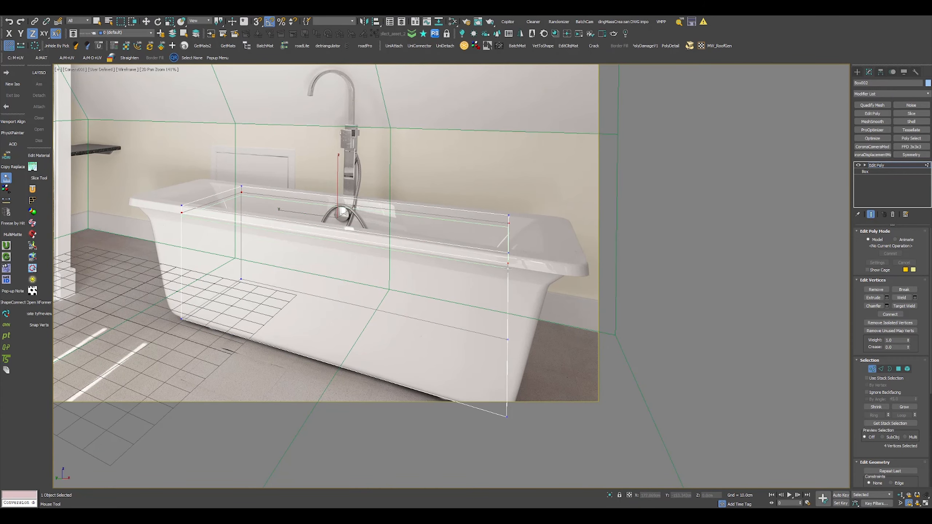
{"action": "scroll", "coordinate": [507, 269], "scroll_direction": "up", "scroll_amount": 3}
{"action": "left_click", "coordinate": [509, 266]}
{"action": "key", "text": "2"}
{"action": "key", "text": "4"}
{"action": "left_click", "coordinate": [510, 227]}
{"action": "left_click_drag", "start_coordinate": [460, 95], "coordinate": [440, 304], "text": "ctrl"}
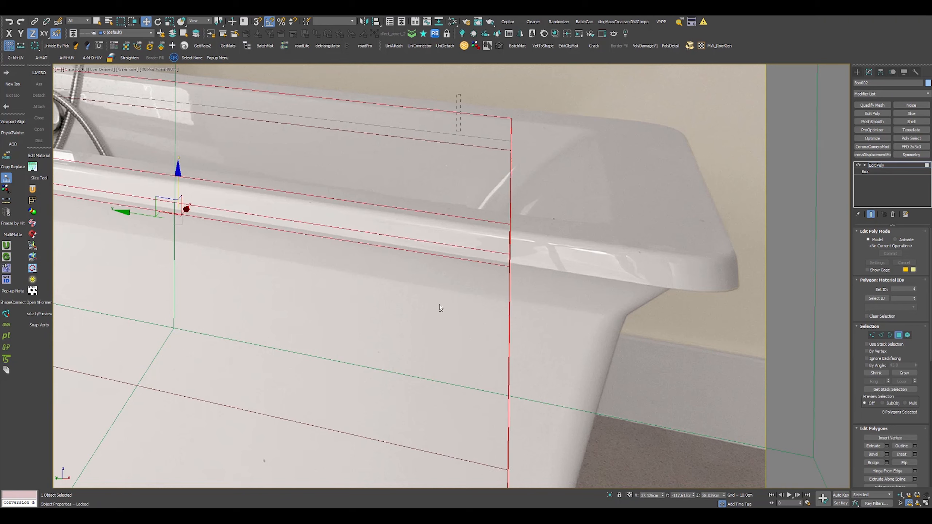
{"action": "left_click_drag", "start_coordinate": [463, 180], "coordinate": [670, 212]}
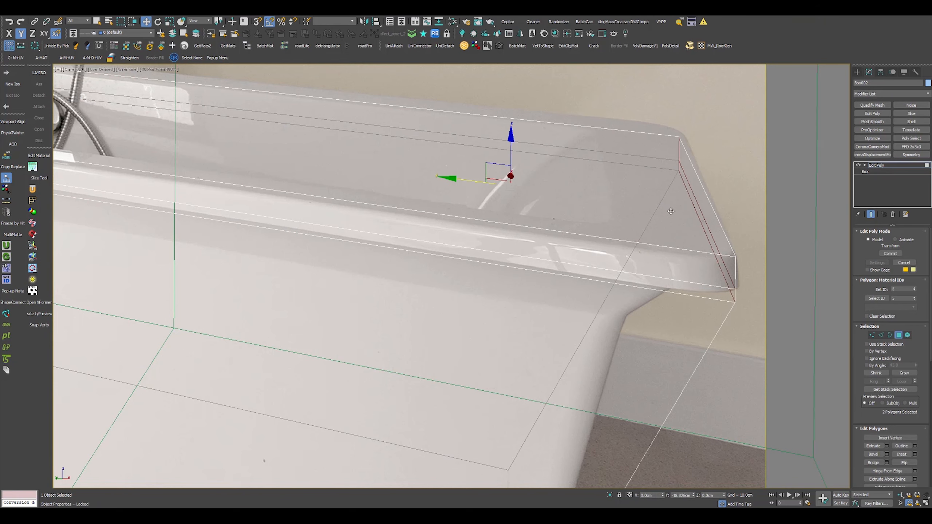
Step: Move the rim's lower end edge inward to where the overhang meets the bath's body
{"action": "key", "text": "2"}
{"action": "left_click", "coordinate": [650, 235]}
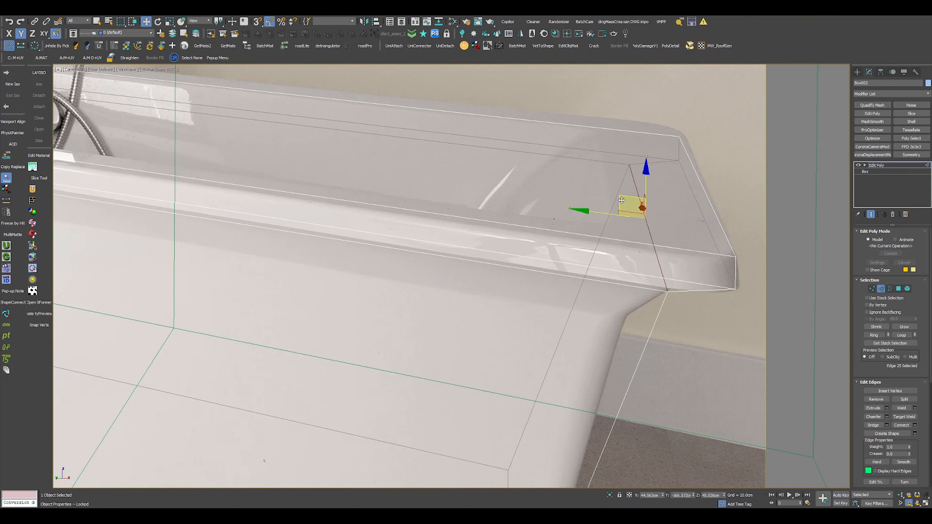
{"action": "scroll", "coordinate": [696, 296], "scroll_direction": "down", "scroll_amount": 3}
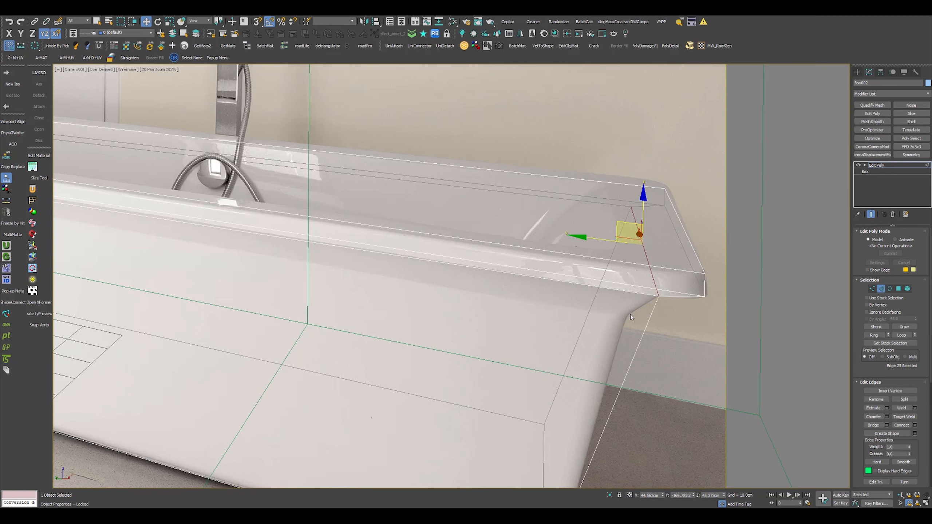
Step: Connect the edges below the rim with a new edge loop and move its end edge onto the bath's curved profile
{"action": "double_click", "coordinate": [640, 326]}
{"action": "right_click", "coordinate": [640, 326]}
{"action": "left_click", "coordinate": [641, 314]}
{"action": "left_click_drag", "start_coordinate": [599, 270], "coordinate": [587, 268]}
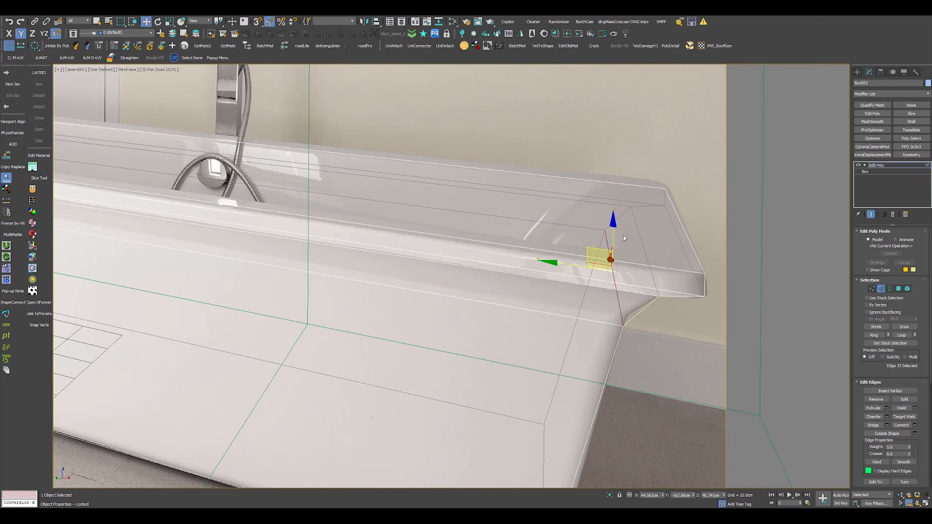
{"action": "double_click", "coordinate": [602, 315]}
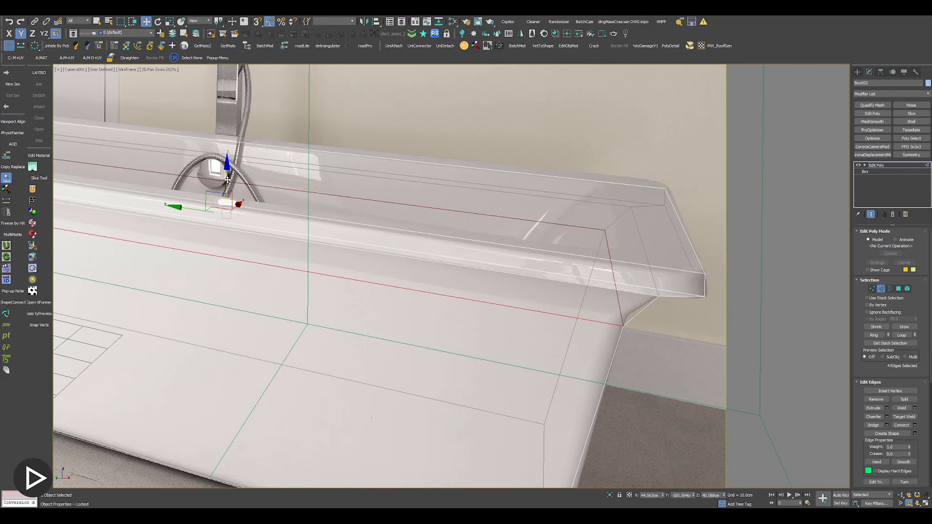
{"action": "left_click", "coordinate": [613, 258]}
{"action": "left_click", "coordinate": [642, 253]}
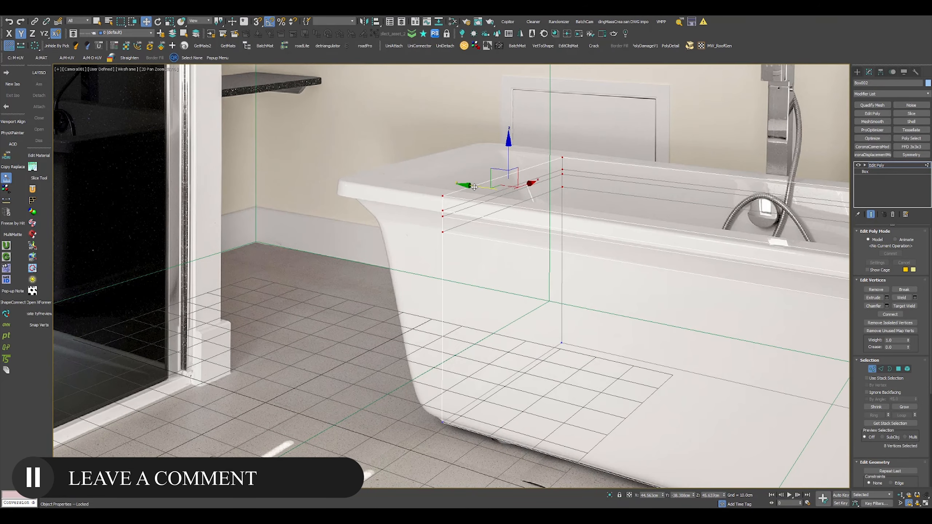
Step: Move the vertices at the shower-side end of the box to fit the bath's rim and underside curve
{"action": "left_click_drag", "start_coordinate": [474, 187], "coordinate": [375, 176]}
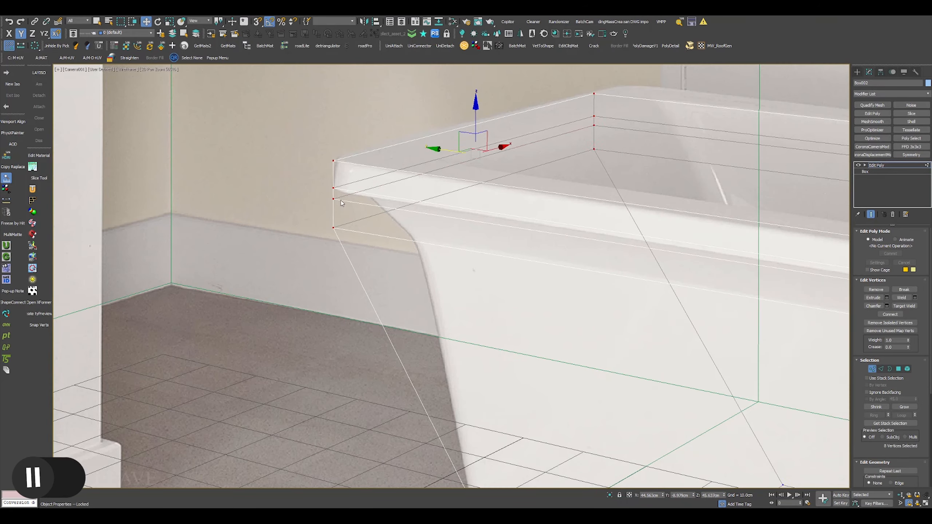
{"action": "left_click", "coordinate": [341, 200]}
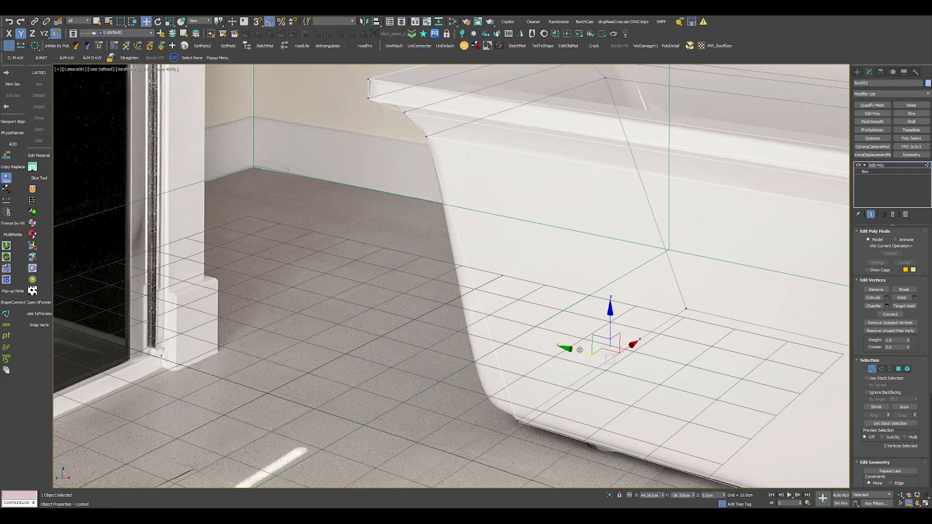
{"action": "key", "text": "2"}
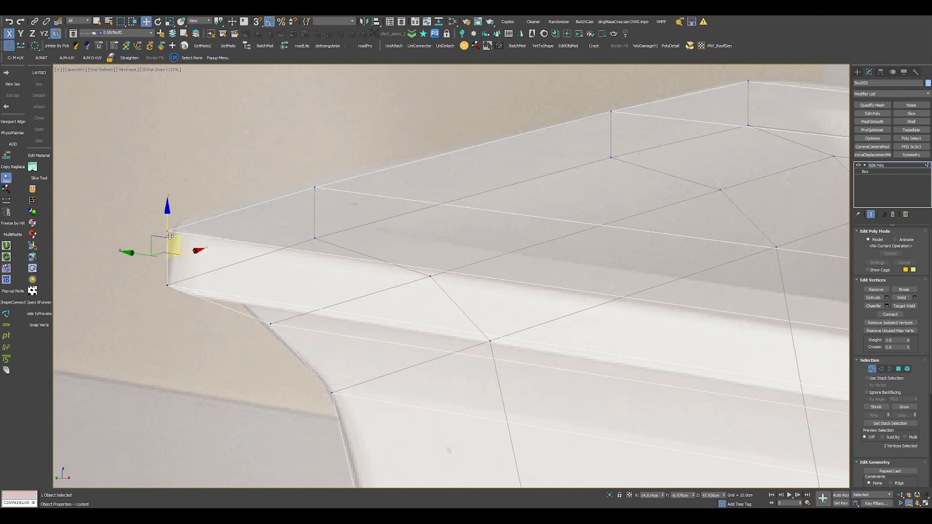
Step: Chamfer the edge loop around the bath's outer top rim by about 0.77 cm with 2 segments
{"action": "key", "text": "2"}
{"action": "double_click", "coordinate": [193, 225]}
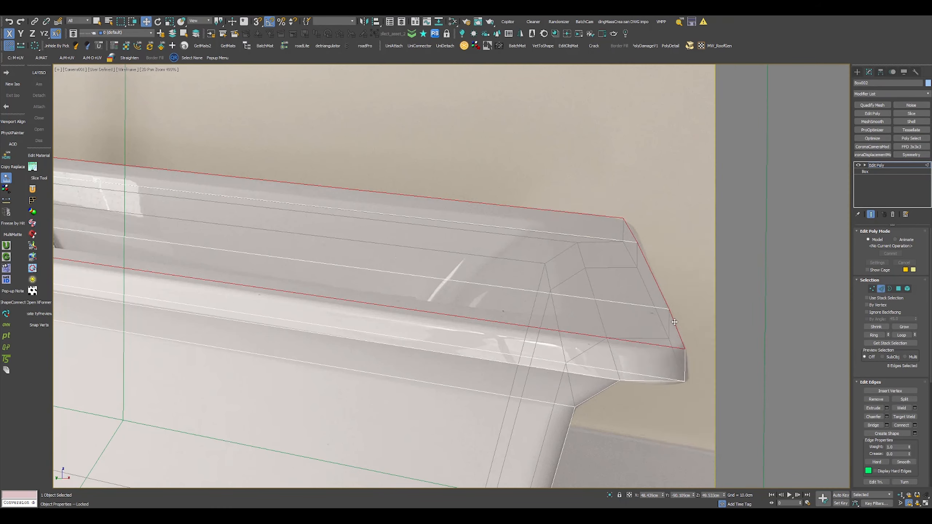
{"action": "right_click", "coordinate": [649, 300]}
{"action": "left_click", "coordinate": [538, 350]}
{"action": "left_click_drag", "start_coordinate": [456, 291], "coordinate": [457, 301]}
{"action": "scroll", "coordinate": [463, 282], "scroll_direction": "down", "scroll_amount": 2}
{"action": "middle_click_drag", "start_coordinate": [463, 281], "coordinate": [413, 290]}
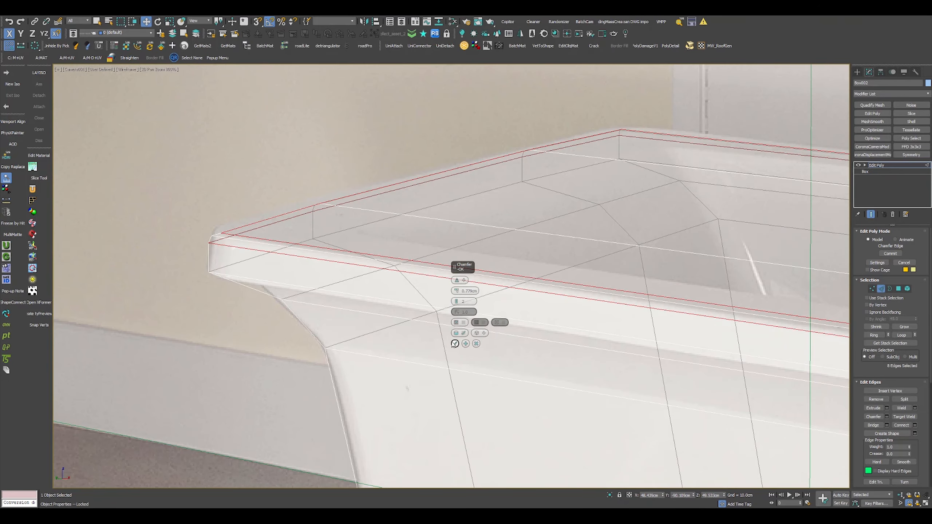
{"action": "left_click", "coordinate": [455, 344]}
Step: Select the chamfered vertices along the shower-side rim and move them to match the rim edge in the photo
{"action": "scroll", "coordinate": [203, 224], "scroll_direction": "up", "scroll_amount": 2}
{"action": "key", "text": "1"}
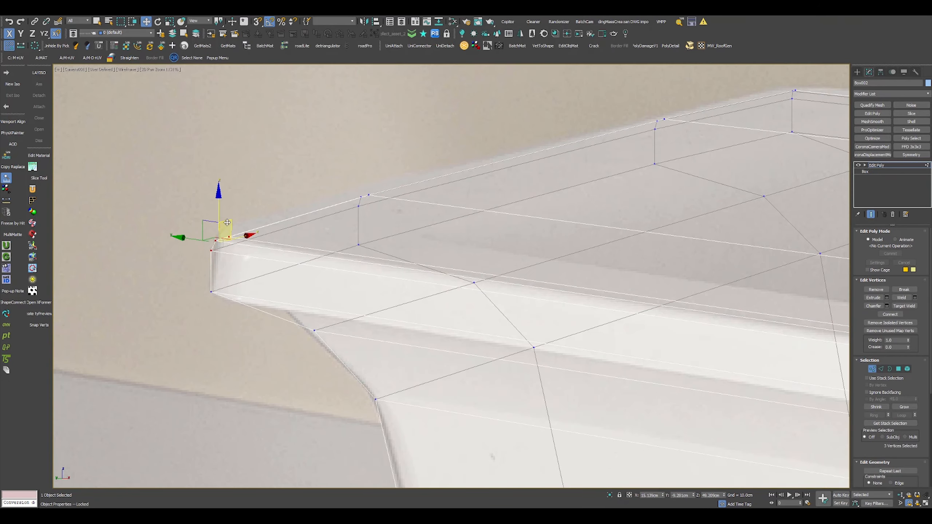
{"action": "scroll", "coordinate": [574, 192], "scroll_direction": "down", "scroll_amount": 4}
{"action": "left_click_drag", "start_coordinate": [695, 148], "coordinate": [698, 151], "text": "ctrl"}
{"action": "scroll", "coordinate": [564, 172], "scroll_direction": "up", "scroll_amount": 2}
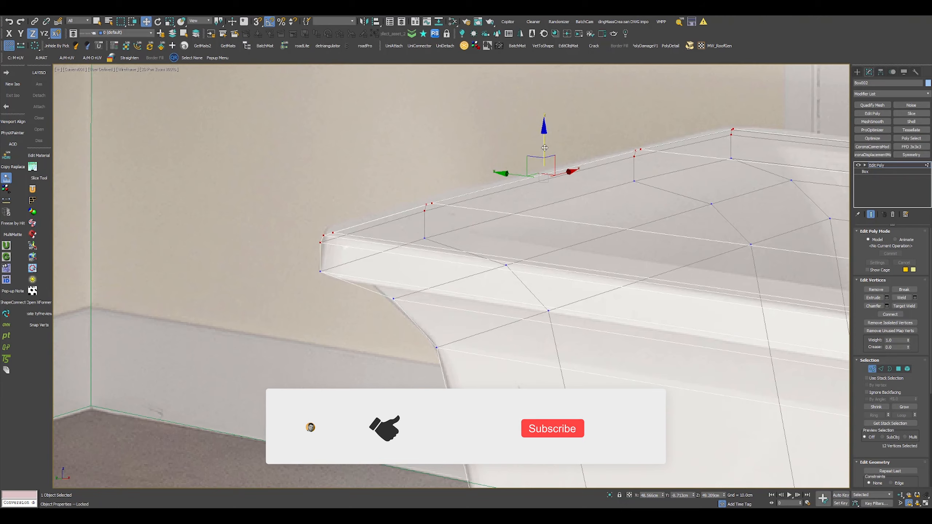
{"action": "left_click_drag", "start_coordinate": [544, 137], "coordinate": [544, 131]}
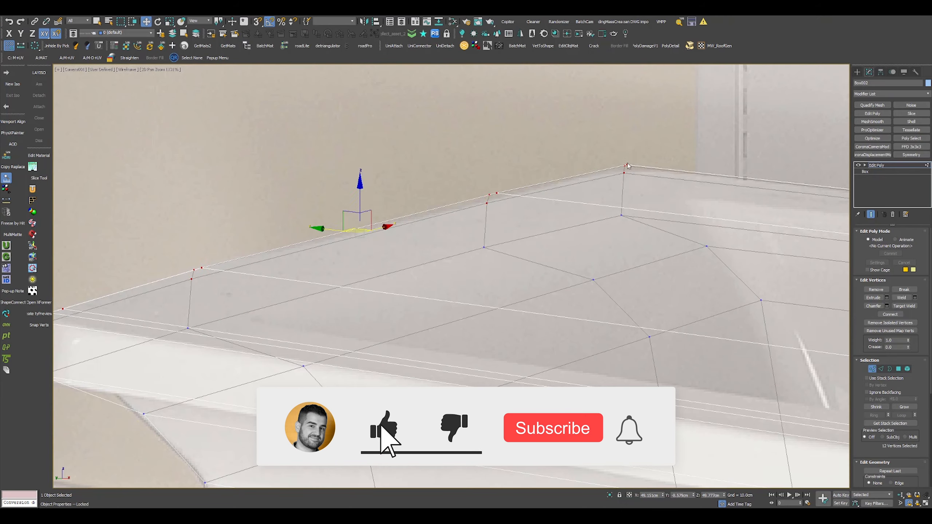
{"action": "left_click", "coordinate": [623, 172]}
{"action": "left_click_drag", "start_coordinate": [506, 209], "coordinate": [493, 165]}
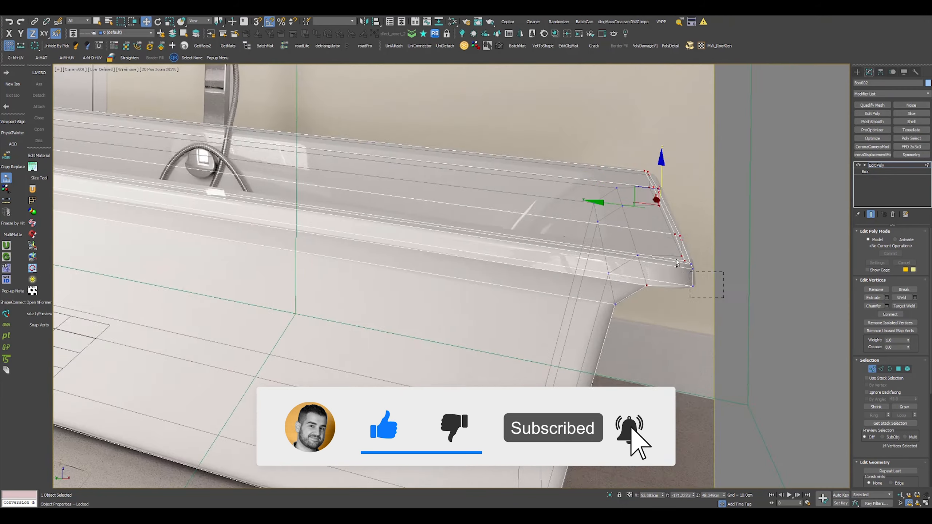
Step: Move the rim's front corner vertices, at the end away from the glass shower, onto the rim corner in the photo
{"action": "left_click_drag", "start_coordinate": [677, 263], "coordinate": [675, 259], "text": "ctrl"}
{"action": "scroll", "coordinate": [707, 267], "scroll_direction": "up", "scroll_amount": 2}
{"action": "left_click_drag", "start_coordinate": [584, 165], "coordinate": [586, 166]}
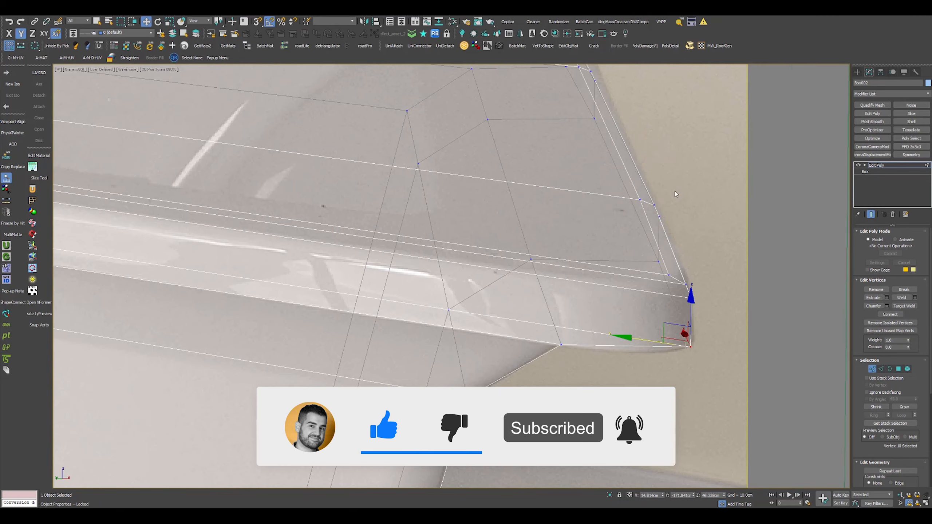
{"action": "left_click", "coordinate": [681, 303], "text": "alt"}
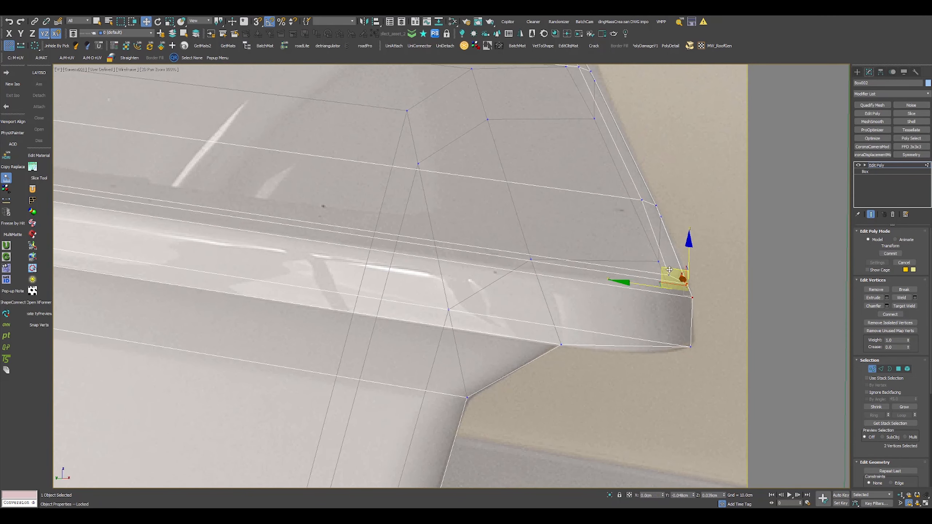
Step: Move the rim's rear corner vertices, at the end away from the glass shower, to follow the rim outline in the photo
{"action": "left_click_drag", "start_coordinate": [626, 152], "coordinate": [596, 192]}
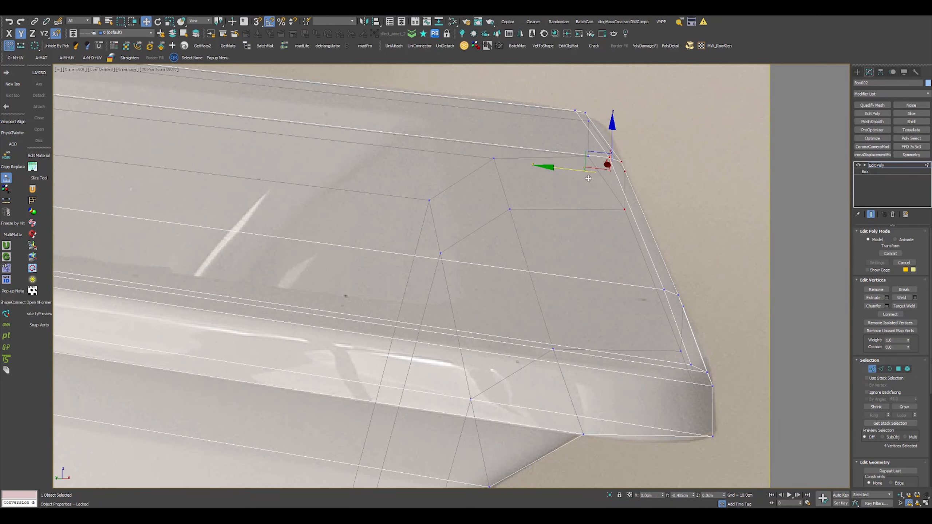
{"action": "left_click_drag", "start_coordinate": [605, 139], "coordinate": [606, 140]}
{"action": "left_click_drag", "start_coordinate": [570, 103], "coordinate": [570, 104]}
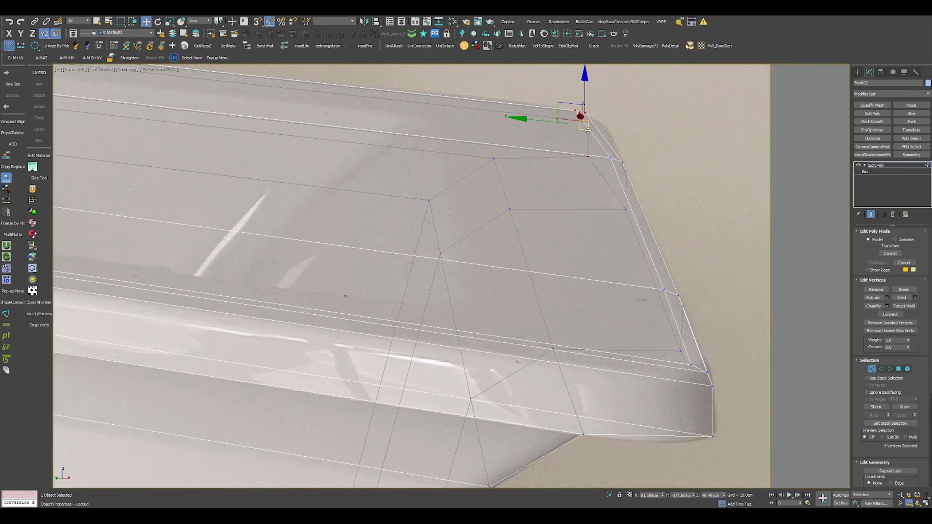
{"action": "double_click", "coordinate": [591, 130]}
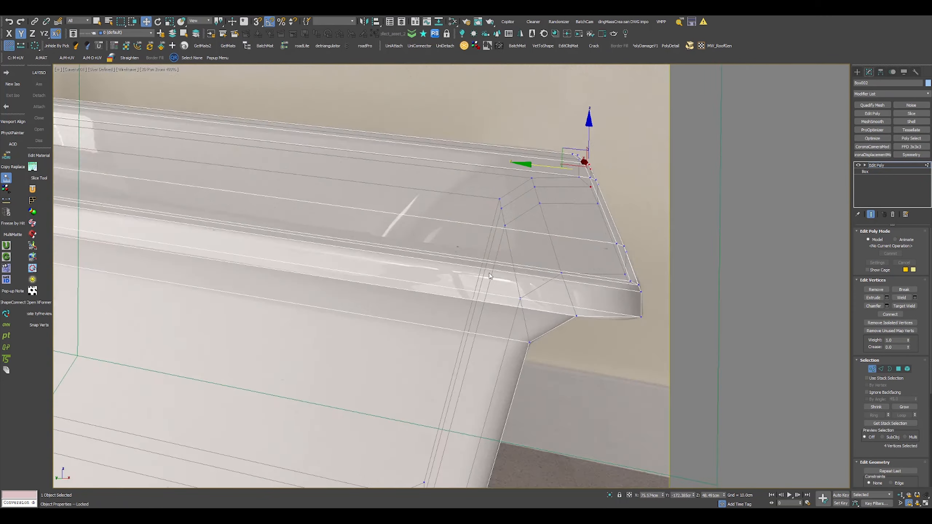
{"action": "scroll", "coordinate": [489, 273], "scroll_direction": "down", "scroll_amount": 5}
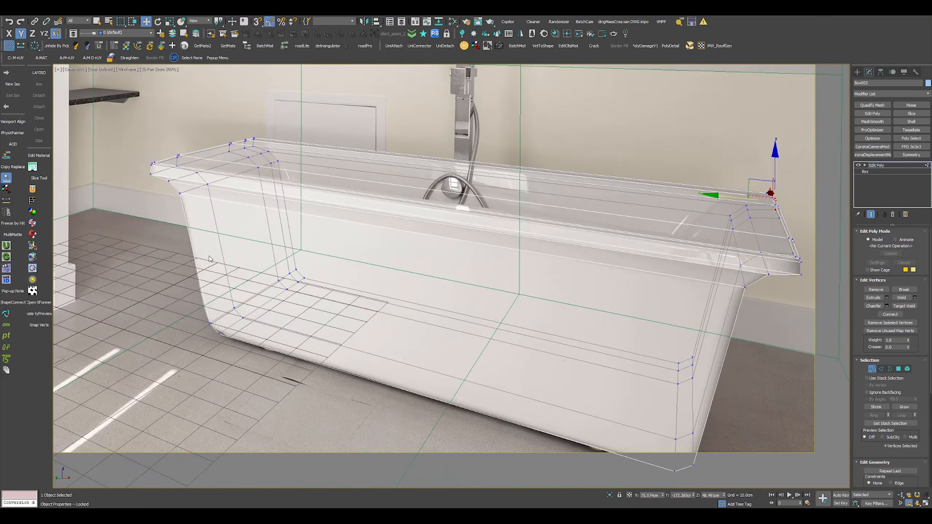
Step: Select the vertices under the rim at the end nearest the glass shower and fit them to the bath's underside curve
{"action": "scroll", "coordinate": [145, 172], "scroll_direction": "up", "scroll_amount": 8}
{"action": "left_click_drag", "start_coordinate": [319, 134], "coordinate": [394, 152], "text": "ctrl"}
{"action": "scroll", "coordinate": [394, 152], "scroll_direction": "down", "scroll_amount": 3}
{"action": "left_click_drag", "start_coordinate": [476, 122], "coordinate": [556, 94], "text": "ctrl"}
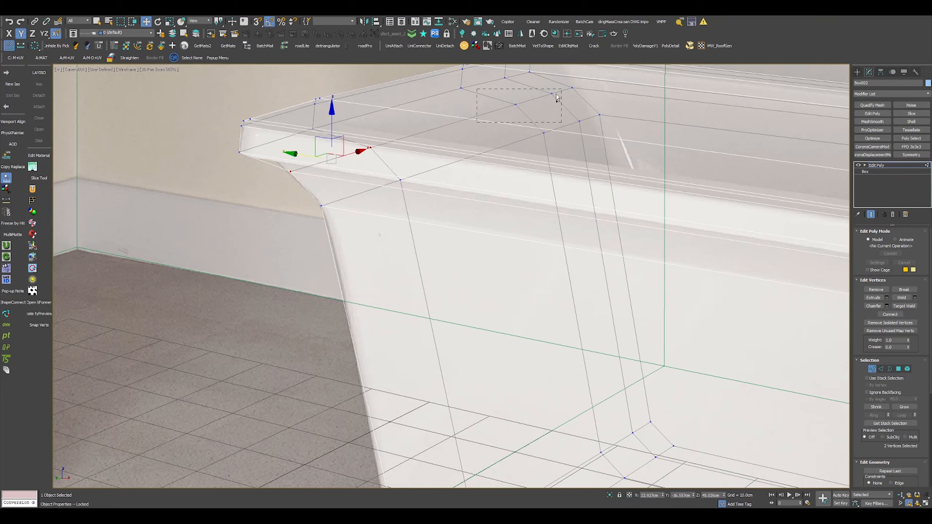
{"action": "scroll", "coordinate": [322, 272], "scroll_direction": "down", "scroll_amount": 3}
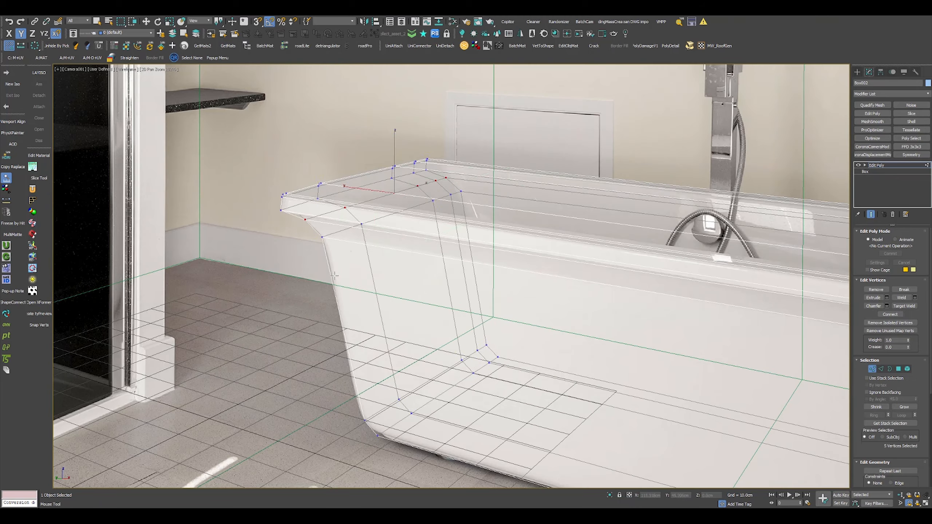
Step: Select the ring of vertical edges around the bath's body and connect them with a new horizontal edge loop
{"action": "key", "text": "2"}
{"action": "scroll", "coordinate": [335, 276], "scroll_direction": "down", "scroll_amount": 2}
{"action": "middle_click_drag", "start_coordinate": [410, 216], "coordinate": [364, 132]}
{"action": "left_click", "coordinate": [675, 267]}
{"action": "key", "text": "alt+r"}
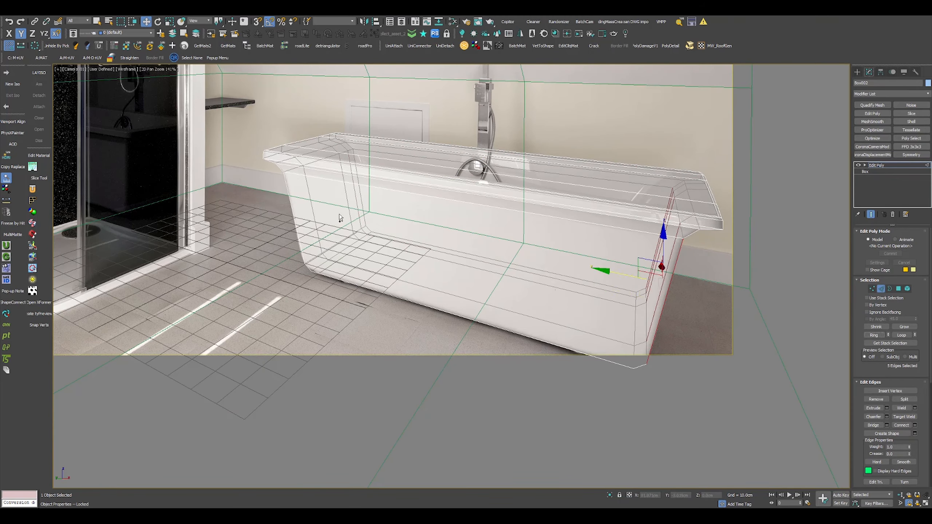
{"action": "left_click", "coordinate": [310, 200], "text": "ctrl"}
{"action": "key", "text": "alt+r"}
{"action": "scroll", "coordinate": [337, 201], "scroll_direction": "up", "scroll_amount": 2}
{"action": "right_click", "coordinate": [311, 182]}
{"action": "left_click", "coordinate": [299, 208]}
Step: Raise the new edge loop on the bath's body toward the rim and set the geometry constraint to None
{"action": "mouse_move", "coordinate": [599, 201]}
{"action": "left_mouse_down"}
{"action": "mouse_move", "coordinate": [592, 173]}
{"action": "mouse_move", "coordinate": [588, 207]}
{"action": "left_mouse_up"}
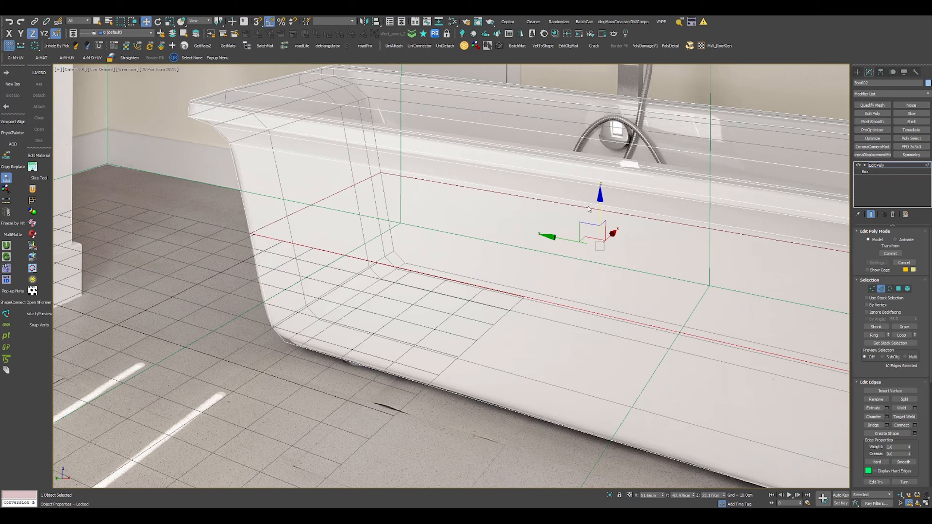
{"action": "scroll", "coordinate": [894, 361], "scroll_direction": "down", "scroll_amount": 2}
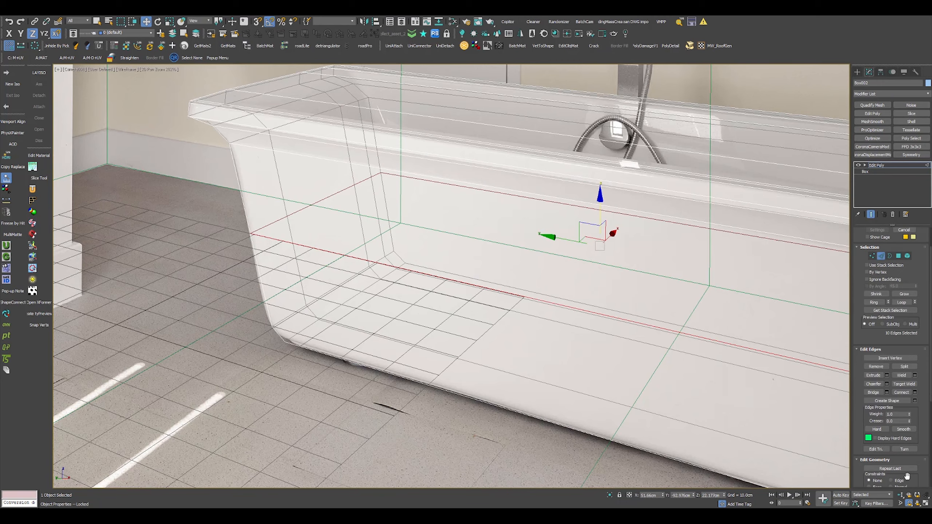
{"action": "left_click_drag", "start_coordinate": [595, 211], "coordinate": [591, 158]}
{"action": "left_click", "coordinate": [876, 481]}
Step: Adjust the new loop's vertices at the end nearest the glass shower to follow the bath's curved profile in the photo
{"action": "scroll", "coordinate": [244, 172], "scroll_direction": "up", "scroll_amount": 2}
{"action": "middle_click_drag", "start_coordinate": [245, 172], "coordinate": [240, 153]}
{"action": "key", "text": "1"}
{"action": "left_click_drag", "start_coordinate": [205, 142], "coordinate": [253, 198]}
{"action": "scroll", "coordinate": [253, 198], "scroll_direction": "down", "scroll_amount": 1}
{"action": "middle_click_drag", "start_coordinate": [253, 199], "coordinate": [302, 244]}
{"action": "left_click_drag", "start_coordinate": [321, 179], "coordinate": [376, 228], "text": "ctrl"}
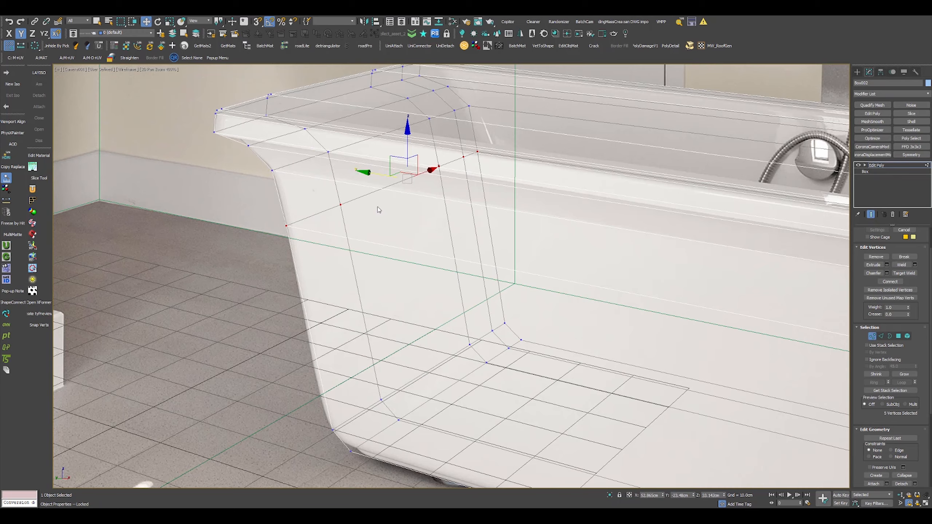
{"action": "middle_click_drag", "start_coordinate": [379, 210], "coordinate": [297, 154]}
{"action": "key", "text": "2"}
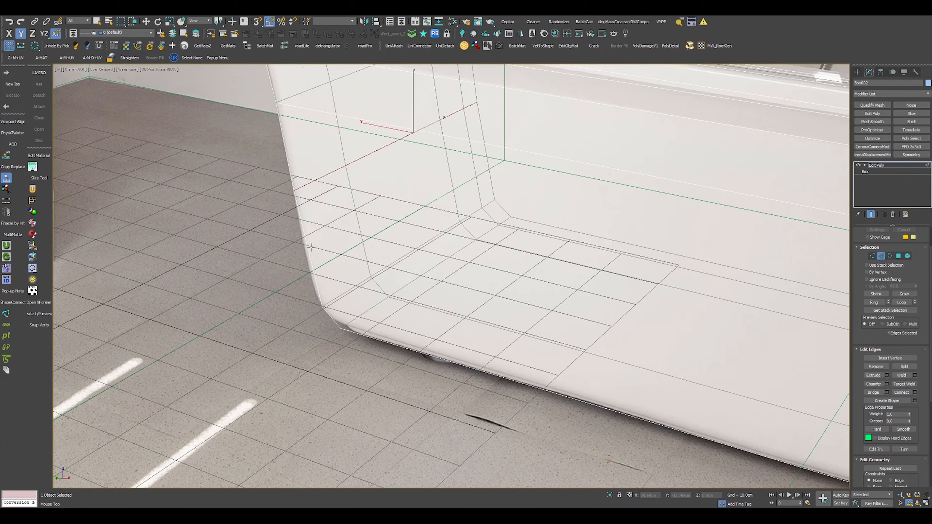
{"action": "left_click", "coordinate": [325, 277]}
{"action": "key", "text": "w"}
{"action": "scroll", "coordinate": [402, 218], "scroll_direction": "down", "scroll_amount": 2}
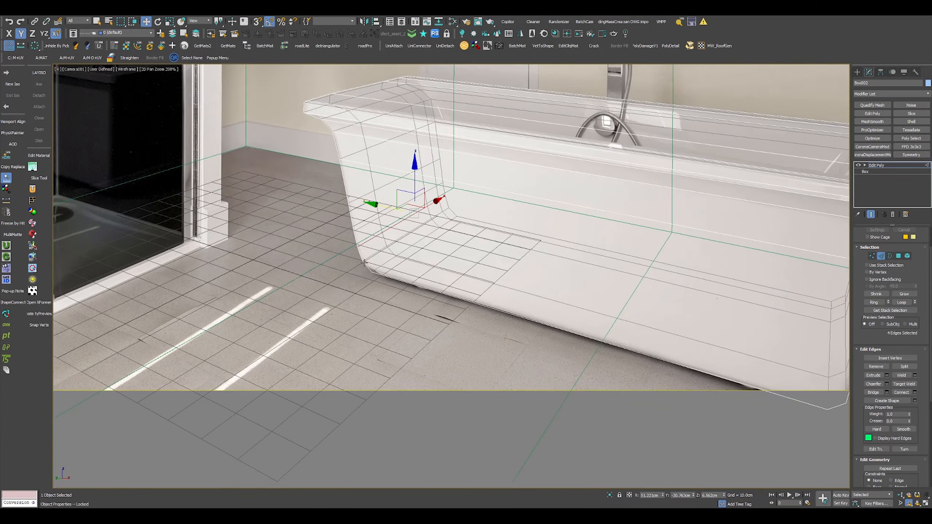
Step: Select the four polygons on top of the bath and inset them to form the rim's inner border
{"action": "middle_click_drag", "start_coordinate": [825, 363], "coordinate": [604, 259]}
{"action": "middle_click_drag", "start_coordinate": [676, 193], "coordinate": [676, 314]}
{"action": "key", "text": "4"}
{"action": "left_click", "coordinate": [587, 183]}
{"action": "left_click", "coordinate": [584, 161], "text": "ctrl"}
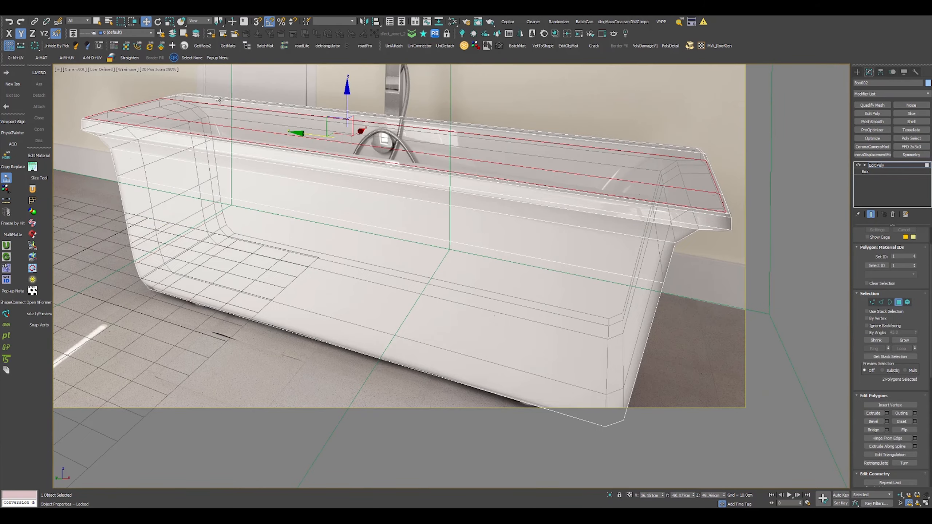
{"action": "left_click", "coordinate": [584, 143], "text": "ctrl"}
{"action": "left_click", "coordinate": [583, 138], "text": "ctrl"}
{"action": "key", "text": "i"}
{"action": "left_click_drag", "start_coordinate": [571, 169], "coordinate": [401, 147]}
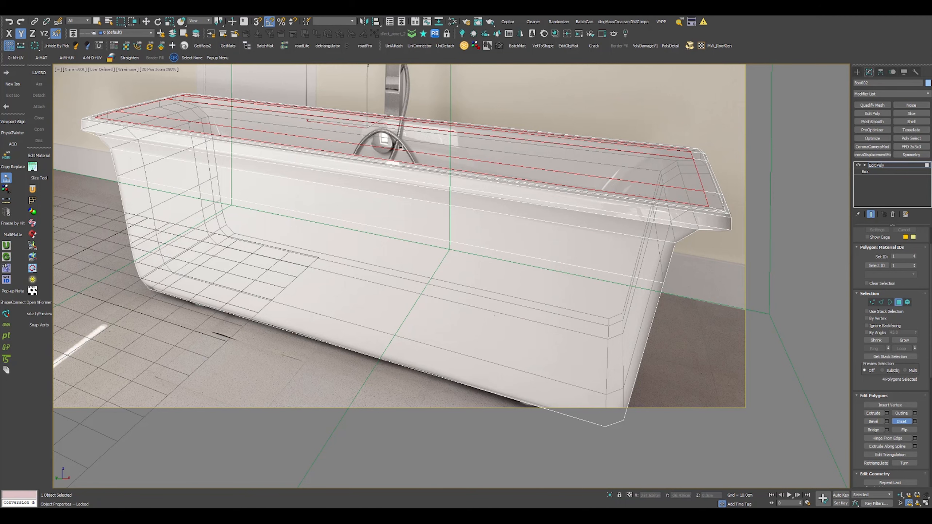
Step: Extrude the inset top polygons down into the bath, narrow them and lower them slightly below the rim
{"action": "right_click", "coordinate": [323, 126]}
{"action": "left_click", "coordinate": [314, 147]}
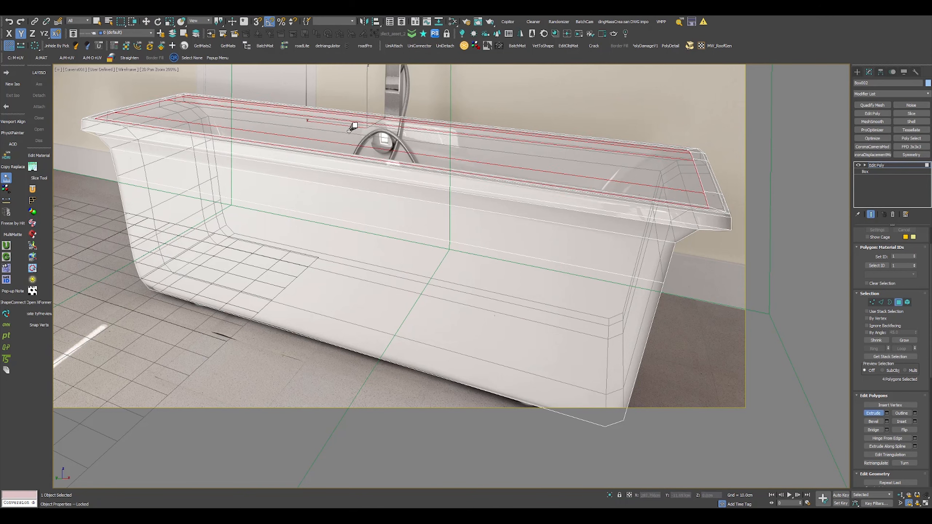
{"action": "left_click_drag", "start_coordinate": [350, 128], "coordinate": [352, 137]}
{"action": "left_click_drag", "start_coordinate": [547, 165], "coordinate": [466, 156]}
{"action": "key", "text": "w"}
{"action": "left_click_drag", "start_coordinate": [367, 107], "coordinate": [368, 116]}
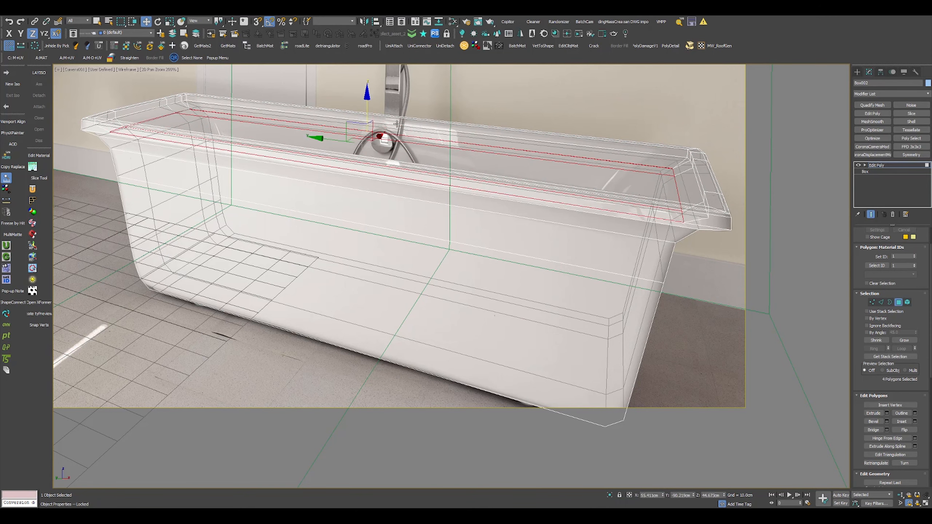
Step: Inset the recessed top polygons and delete the inner ones to open the bath
{"action": "key", "text": "i"}
{"action": "left_click_drag", "start_coordinate": [473, 151], "coordinate": [435, 159]}
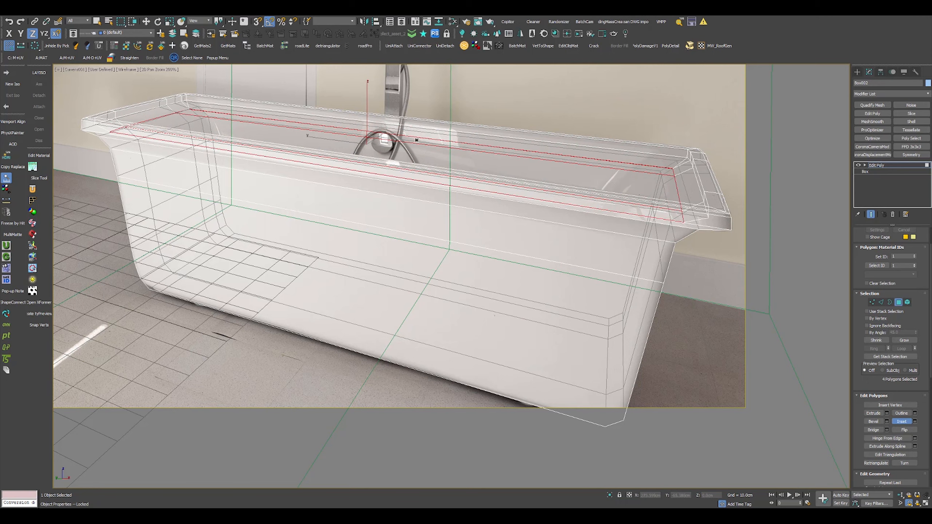
{"action": "key", "text": "Delete"}
{"action": "key", "text": "w"}
Step: Select the opening's border, try extending it down into the bath, switch to shaded display and undo the last two changes
{"action": "key", "text": "3"}
{"action": "left_click", "coordinate": [665, 171]}
{"action": "key", "text": "r"}
{"action": "left_click_drag", "start_coordinate": [370, 139], "coordinate": [380, 268], "text": "shift"}
{"action": "key", "text": "w"}
{"action": "left_click_drag", "start_coordinate": [420, 304], "coordinate": [417, 304]}
{"action": "key", "text": "F3"}
{"action": "key", "text": "ctrl+z"}
{"action": "key", "text": "ctrl+z"}
Step: Raise the opening's border by about 0.7 cm and scale it outward toward the rim
{"action": "left_click_drag", "start_coordinate": [374, 142], "coordinate": [374, 150]}
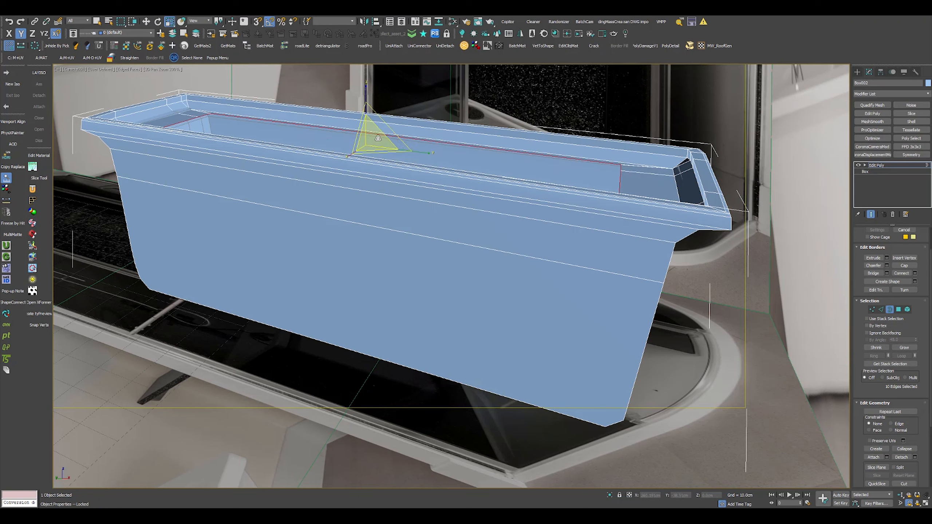
{"action": "key", "text": "w"}
{"action": "left_click_drag", "start_coordinate": [366, 117], "coordinate": [368, 162]}
{"action": "key", "text": "ctrl+z"}
{"action": "left_click_drag", "start_coordinate": [366, 121], "coordinate": [366, 107]}
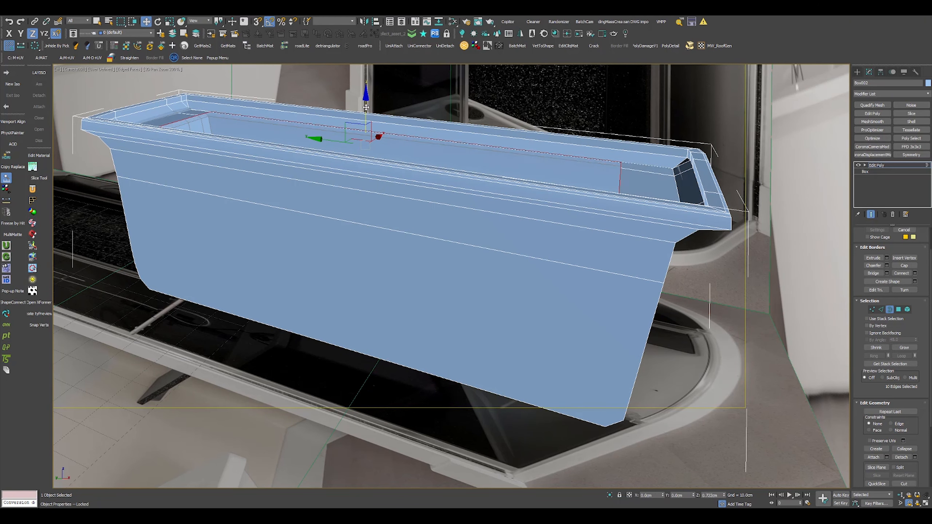
{"action": "key", "text": "r"}
{"action": "left_click_drag", "start_coordinate": [408, 152], "coordinate": [422, 152]}
{"action": "key", "text": "w"}
Step: Extrude the opening's border downward and scale it slightly inward to start the inner wall
{"action": "left_click_drag", "start_coordinate": [366, 121], "coordinate": [365, 129], "text": "shift"}
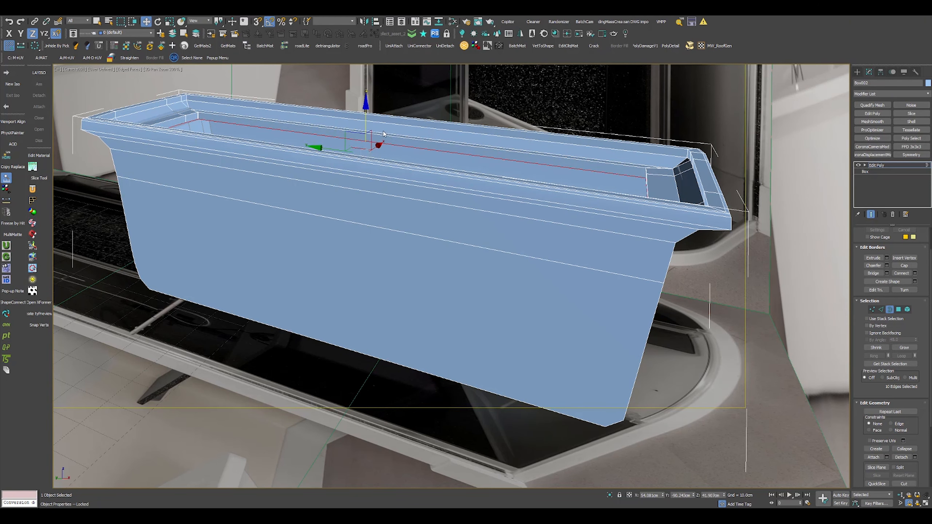
{"action": "key", "text": "r"}
{"action": "left_click_drag", "start_coordinate": [407, 159], "coordinate": [399, 158]}
{"action": "key", "text": "w"}
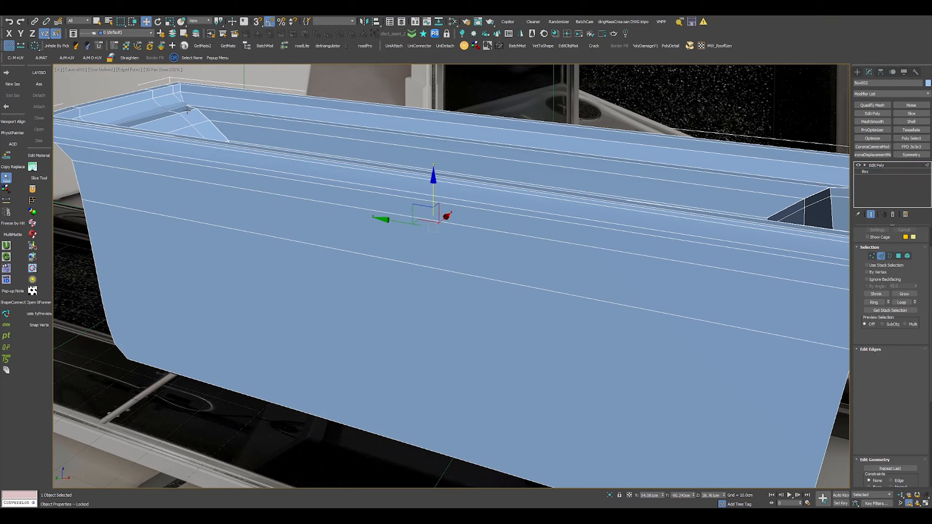
Step: Select the edge loops of the bath's inner walls and chamfer them to round the basin
{"action": "key", "text": "alt+l"}
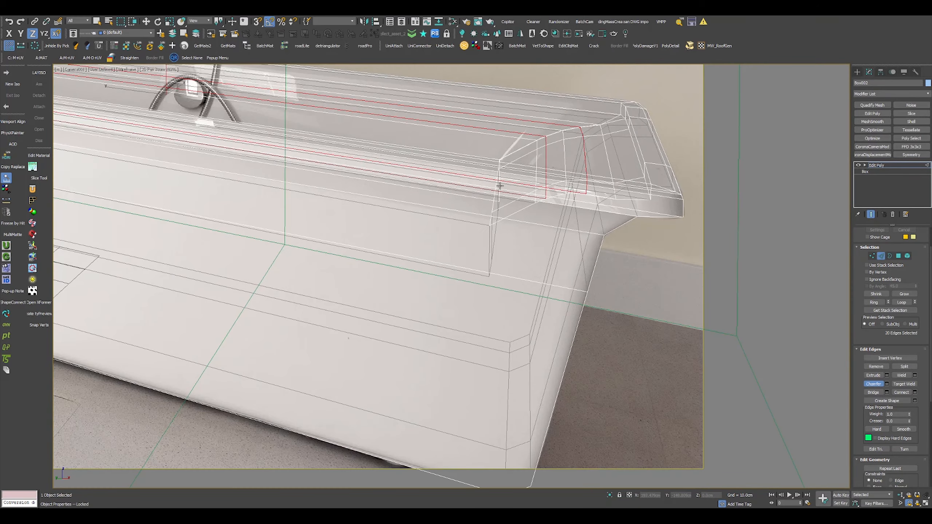
{"action": "left_click", "coordinate": [492, 205]}
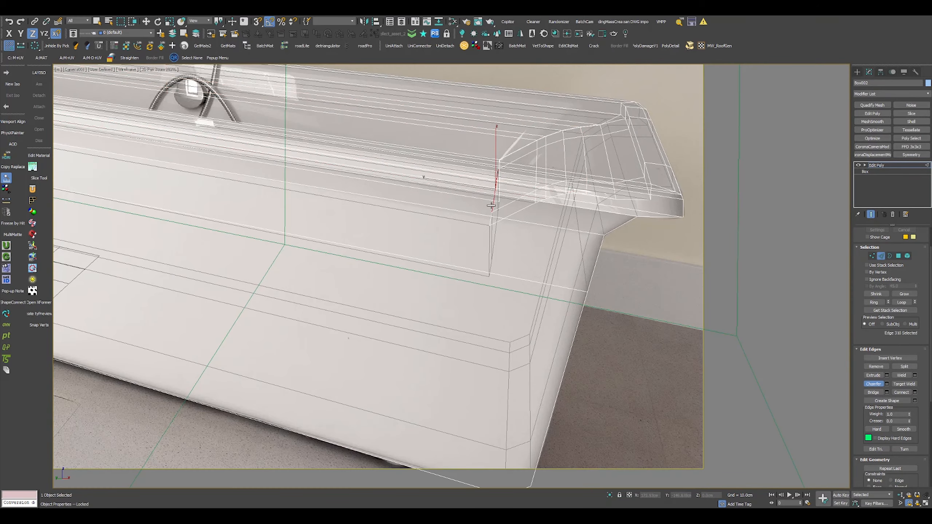
{"action": "left_click", "coordinate": [901, 302]}
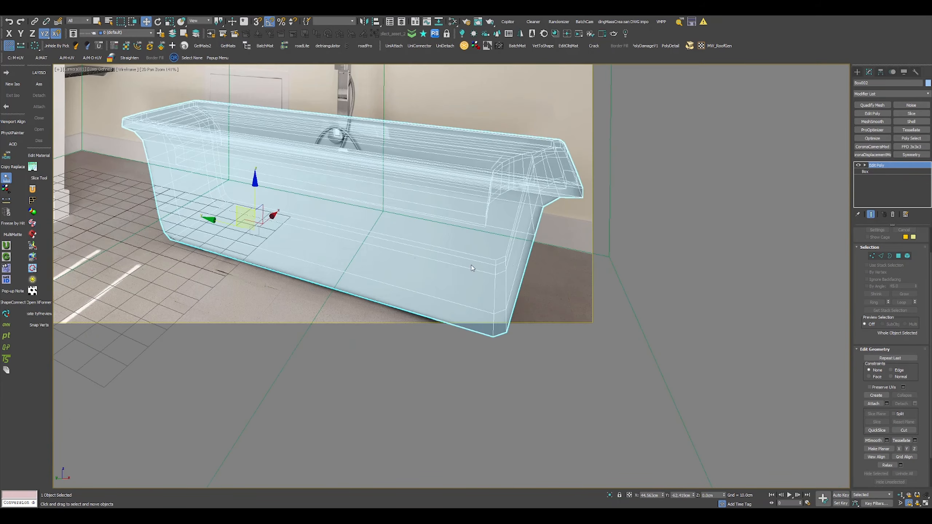
Step: Turn off the 2D pan zoom mode to return the viewport to the full camera view
{"action": "scroll", "coordinate": [472, 268], "scroll_direction": "up", "scroll_amount": 3}
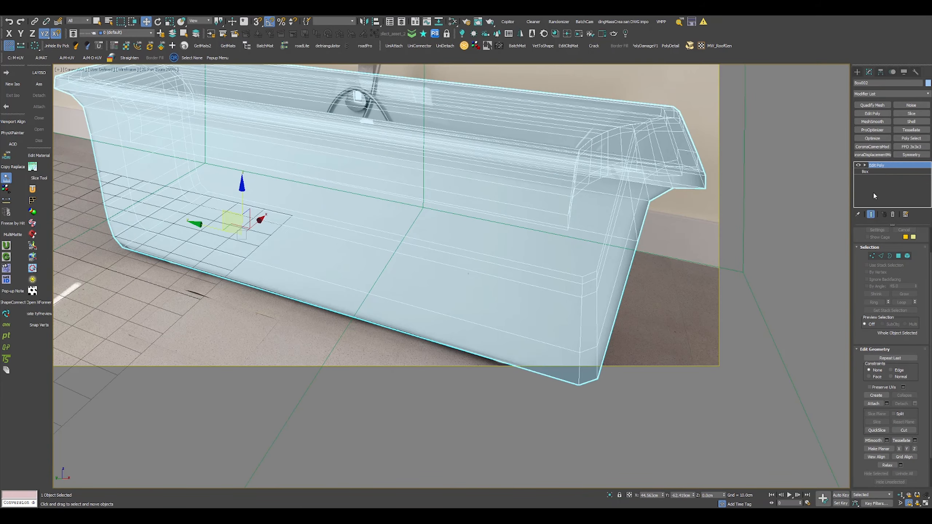
{"action": "left_click", "coordinate": [867, 94]}
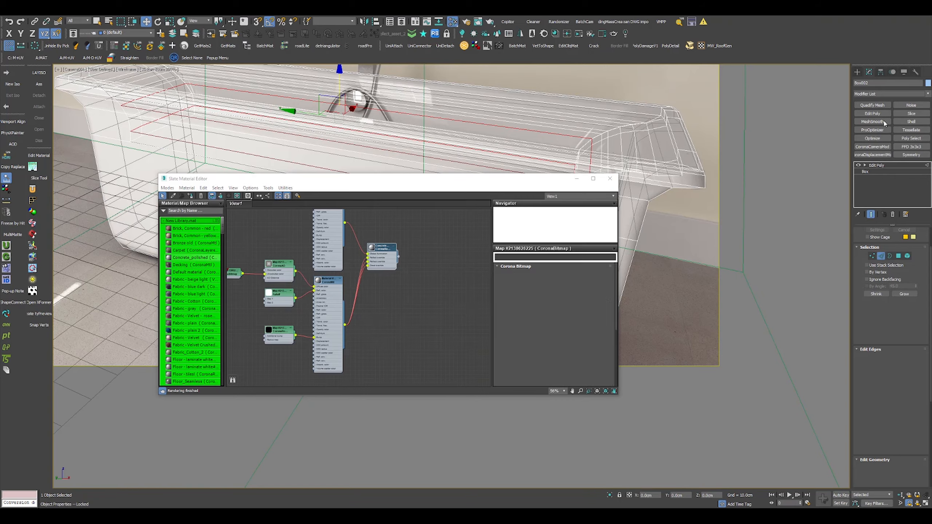
{"action": "key", "text": "m"}
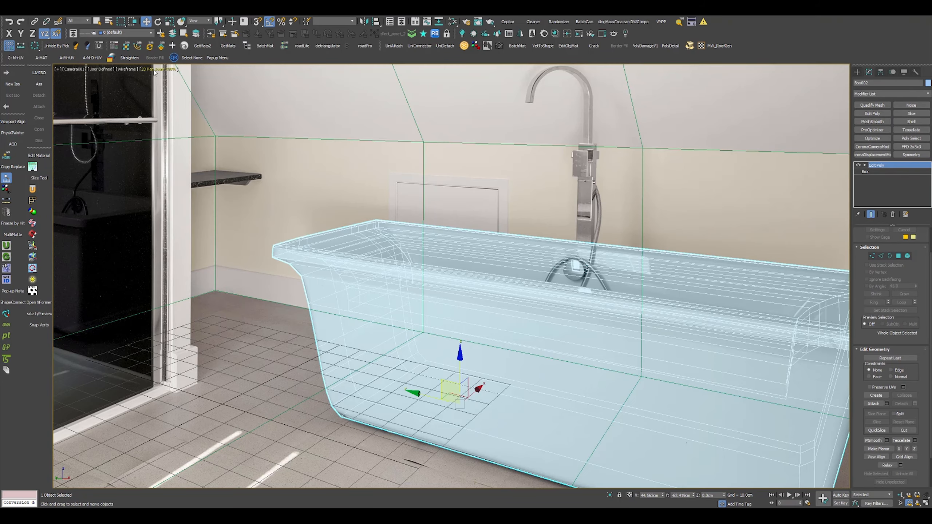
{"action": "left_click", "coordinate": [167, 77]}
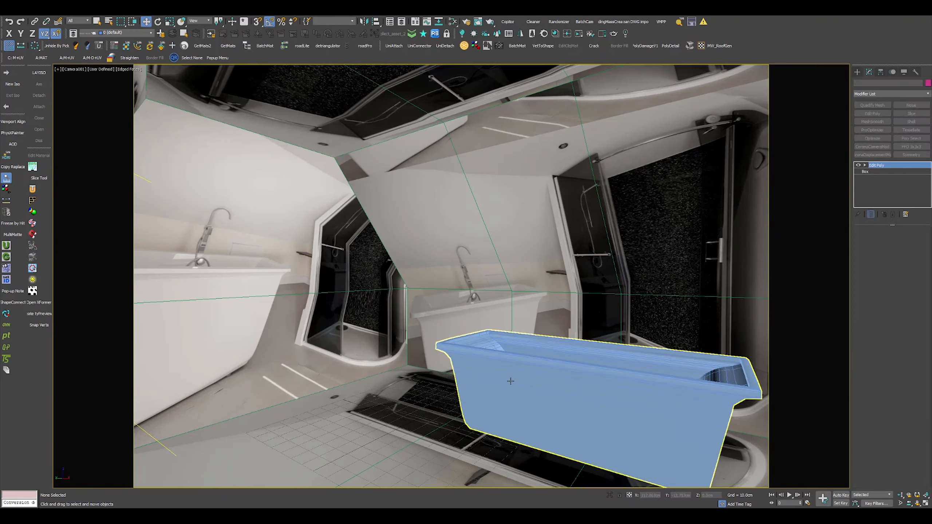
Step: Assign the VS_SHADOW CATCHER material to the bathtub in the Slate Material Editor and close the editor
{"action": "key", "text": "m"}
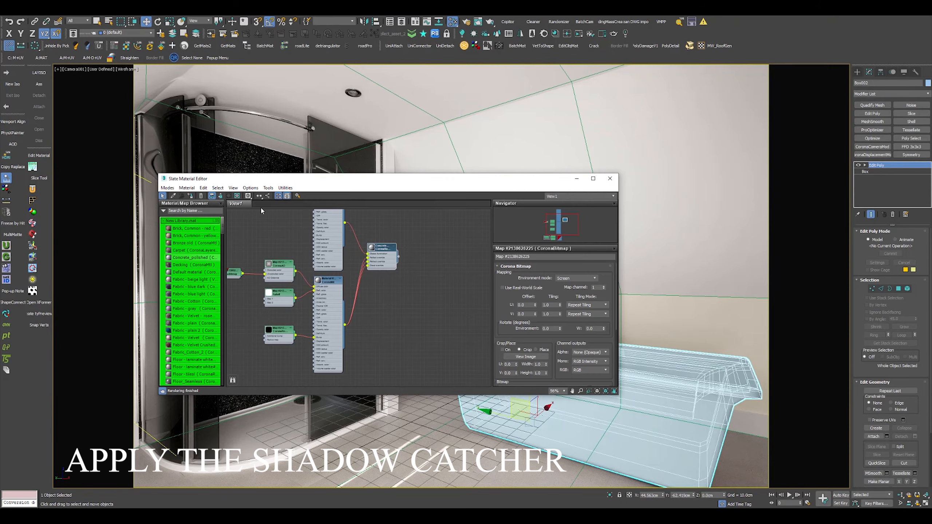
{"action": "scroll", "coordinate": [385, 249], "scroll_direction": "down", "scroll_amount": 6}
{"action": "middle_click_drag", "start_coordinate": [301, 384], "coordinate": [315, 308]}
{"action": "middle_click_drag", "start_coordinate": [334, 213], "coordinate": [406, 312]}
{"action": "scroll", "coordinate": [408, 309], "scroll_direction": "up", "scroll_amount": 4}
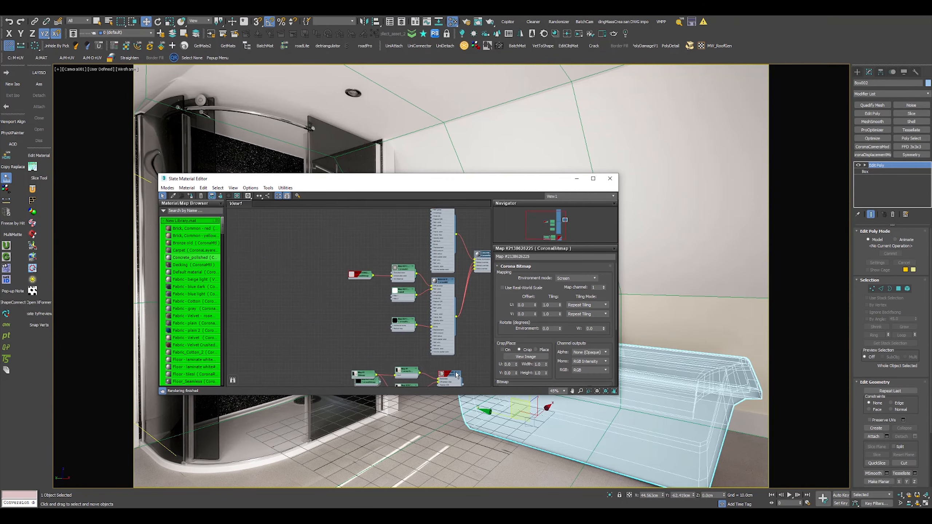
{"action": "left_click_drag", "start_coordinate": [456, 373], "coordinate": [267, 248]}
{"action": "middle_click_drag", "start_coordinate": [288, 259], "coordinate": [364, 281]}
{"action": "scroll", "coordinate": [364, 281], "scroll_direction": "up", "scroll_amount": 3}
{"action": "right_click", "coordinate": [324, 269]}
{"action": "left_click", "coordinate": [361, 281]}
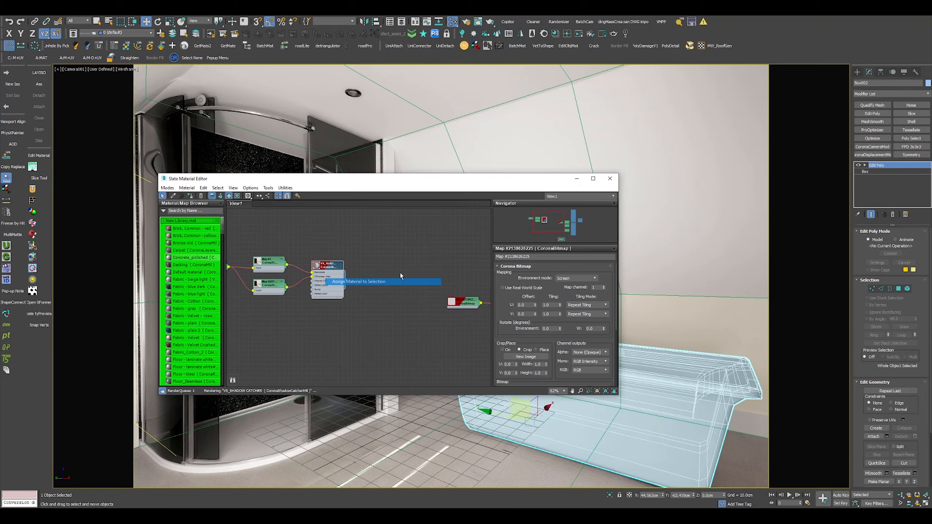
{"action": "left_click", "coordinate": [612, 179]}
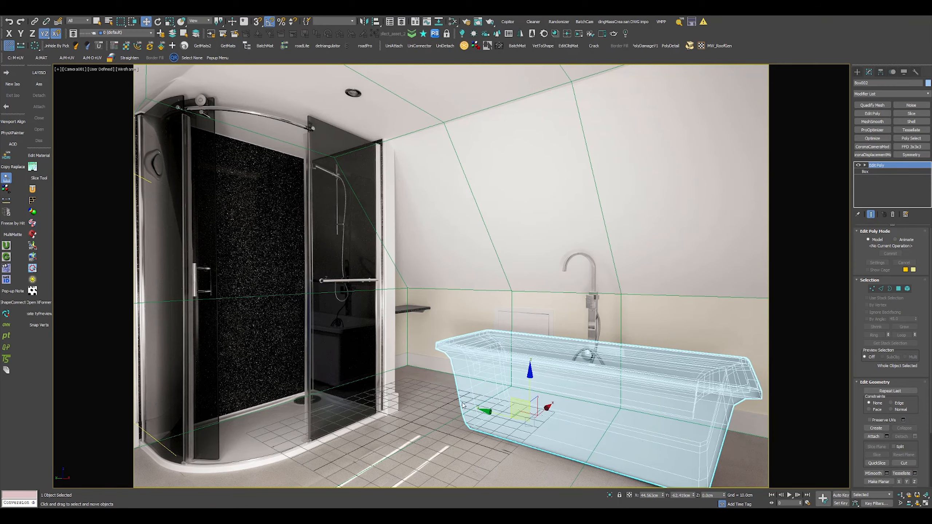
Step: Unhide the sphere by picking it and move it from the floor into the bathtub
{"action": "left_click", "coordinate": [76, 46]}
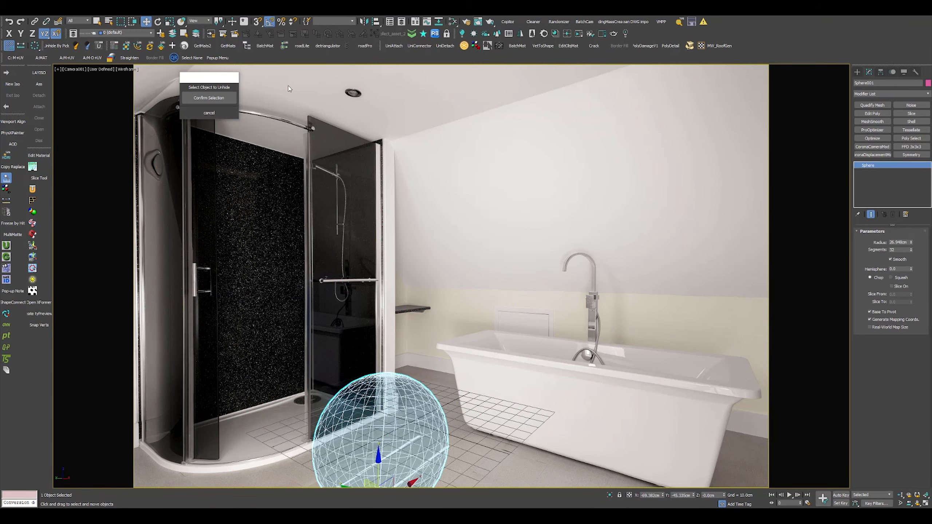
{"action": "left_click", "coordinate": [199, 97]}
{"action": "left_click", "coordinate": [409, 427]}
{"action": "key", "text": "F3"}
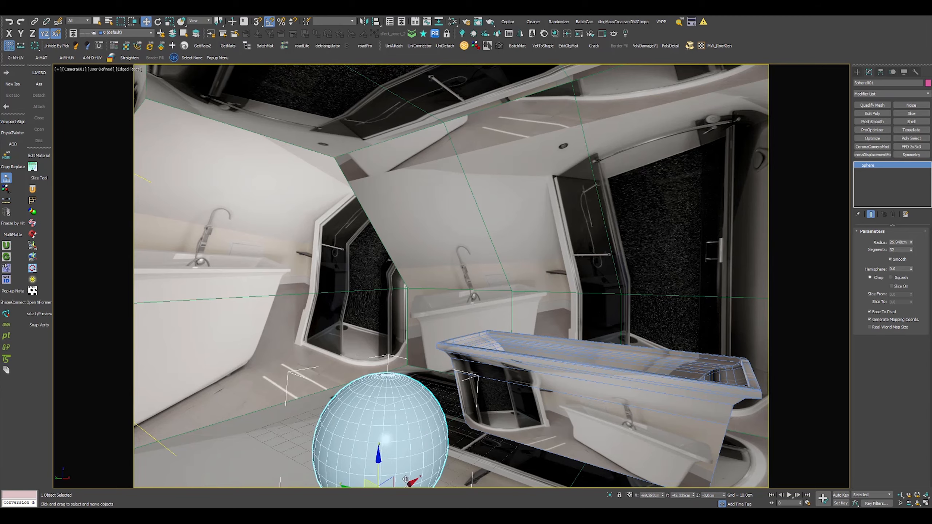
{"action": "left_click_drag", "start_coordinate": [409, 484], "coordinate": [543, 446]}
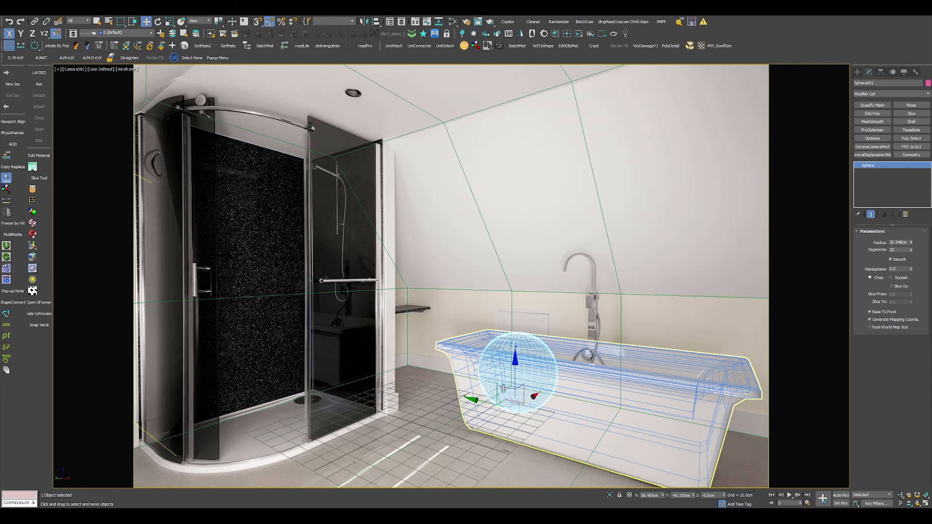
{"action": "left_click_drag", "start_coordinate": [506, 396], "coordinate": [566, 379]}
Step: Start a Corona interactive render, zoom in on the sphere and place the frame buffer clear of the bathtub
{"action": "left_click", "coordinate": [578, 33]}
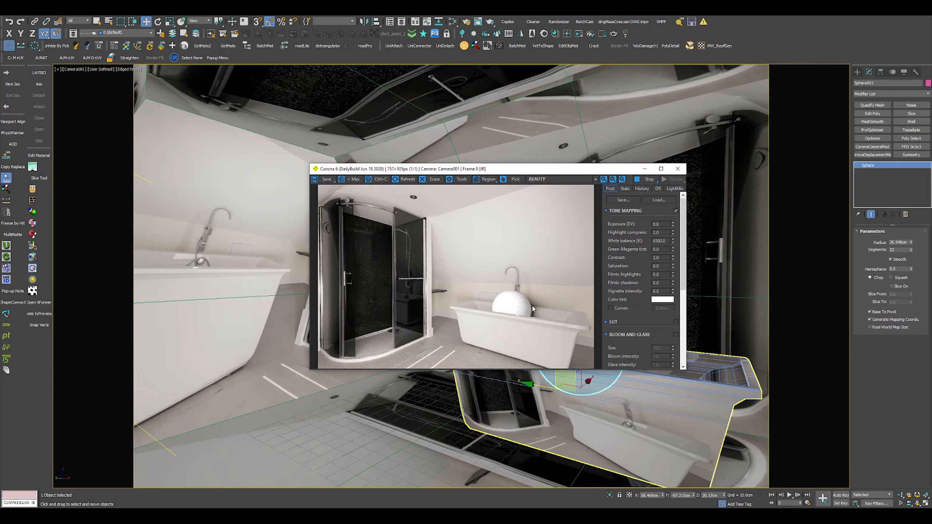
{"action": "scroll", "coordinate": [533, 309], "scroll_direction": "up", "scroll_amount": 1}
{"action": "left_click_drag", "start_coordinate": [567, 174], "coordinate": [448, 64]}
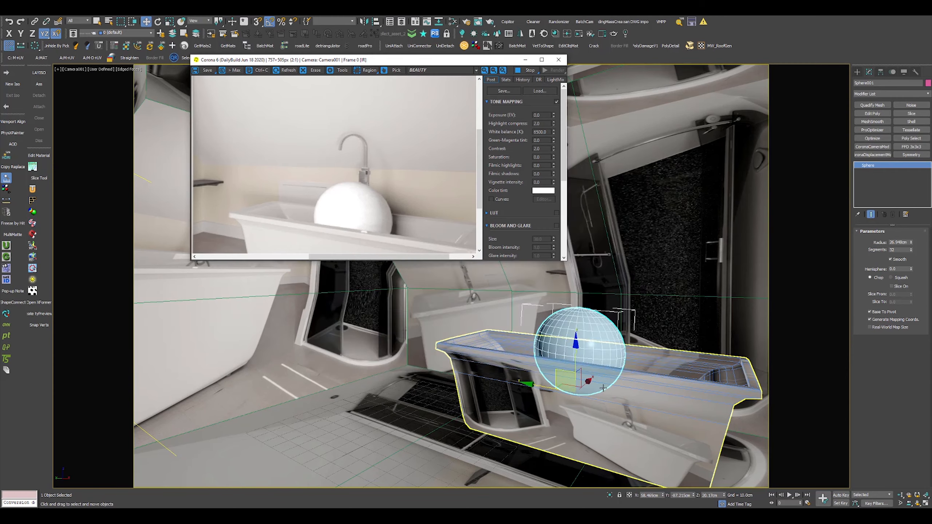
Step: Move the sphere through the tub and out onto the floor to test the shadow catcher, and stop the render
{"action": "left_click_drag", "start_coordinate": [591, 379], "coordinate": [562, 396]}
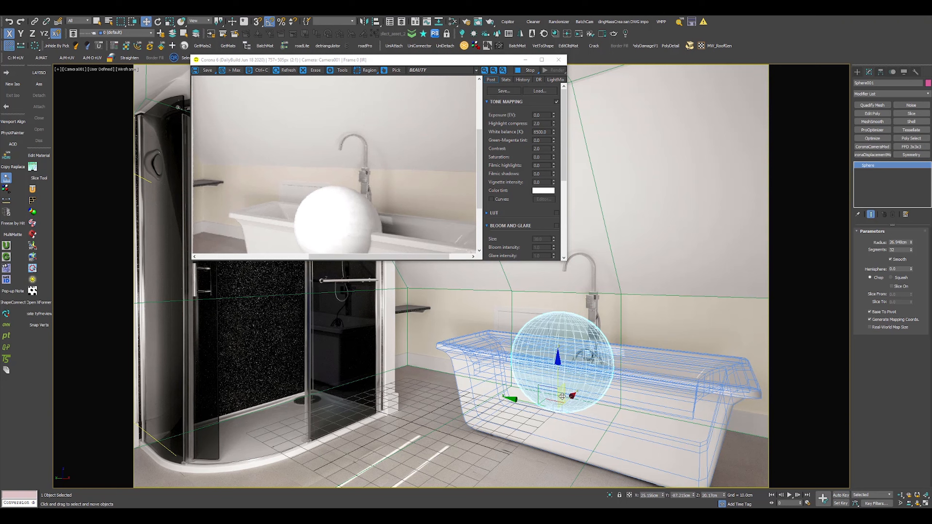
{"action": "left_click_drag", "start_coordinate": [571, 395], "coordinate": [434, 324]}
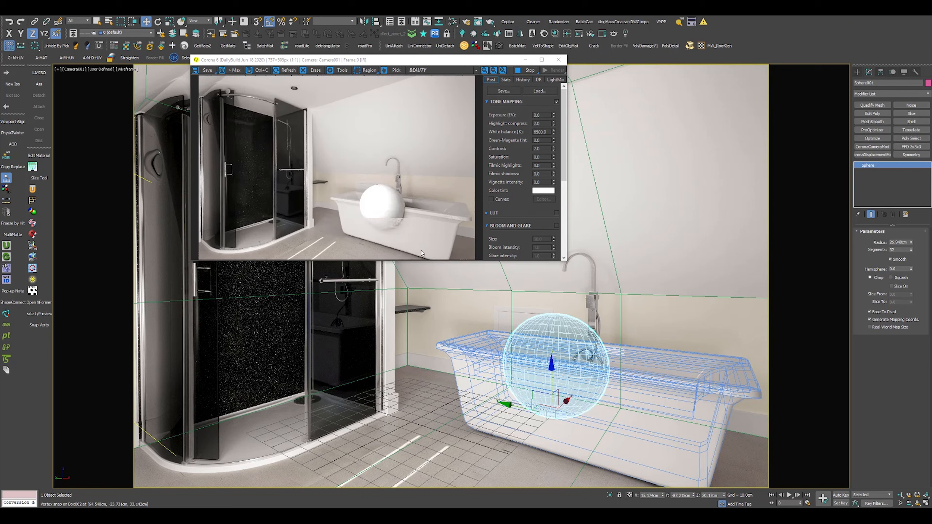
{"action": "left_click_drag", "start_coordinate": [546, 386], "coordinate": [430, 481]}
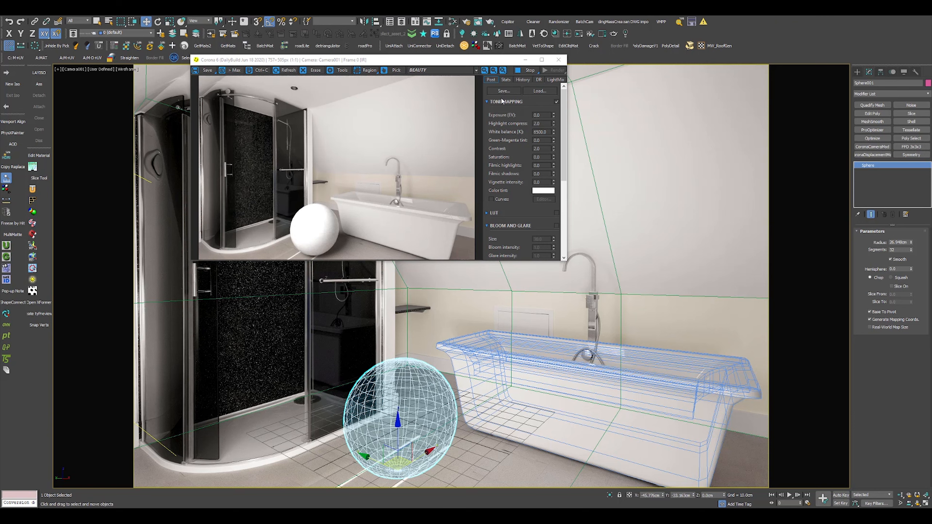
{"action": "left_click", "coordinate": [525, 71]}
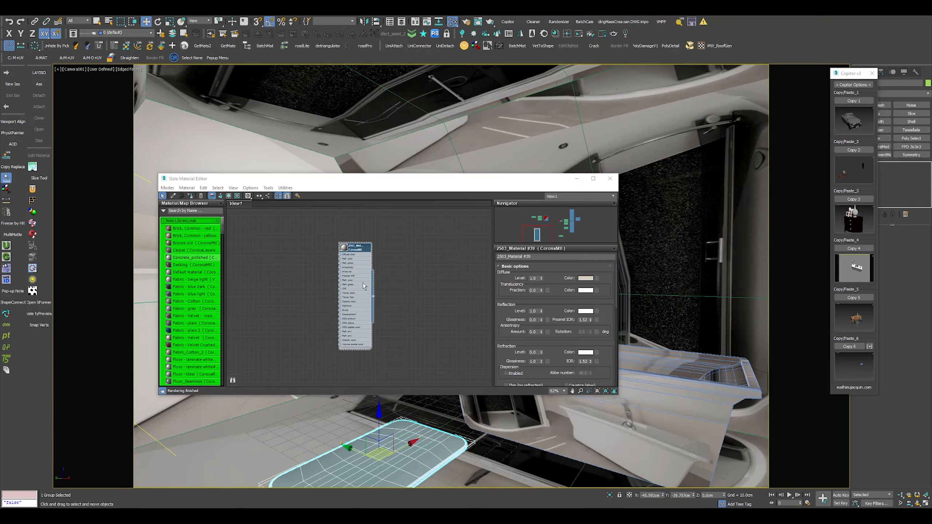
Step: Close the Slate Material Editor, deselect the bath mat and check it in a Corona interactive render
{"action": "left_click", "coordinate": [610, 178]}
{"action": "key", "text": "F3"}
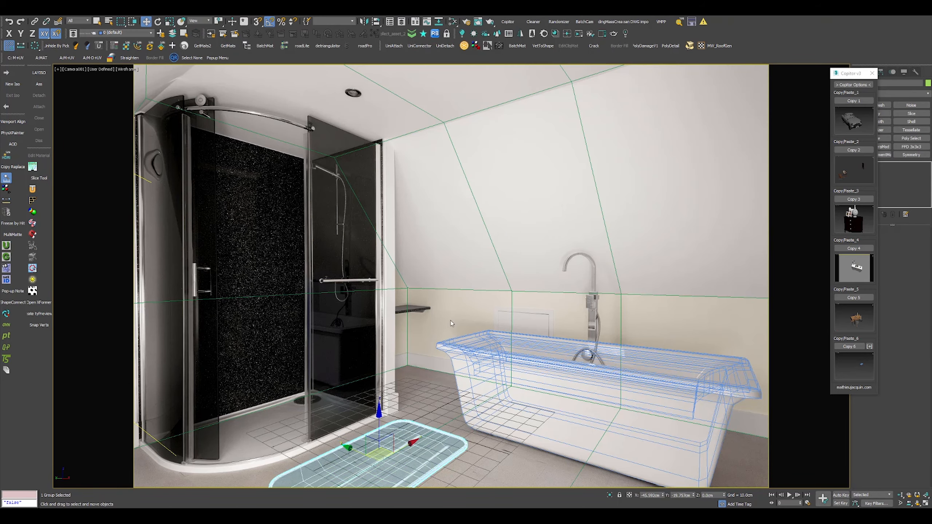
{"action": "left_click", "coordinate": [508, 232]}
{"action": "key", "text": "F3"}
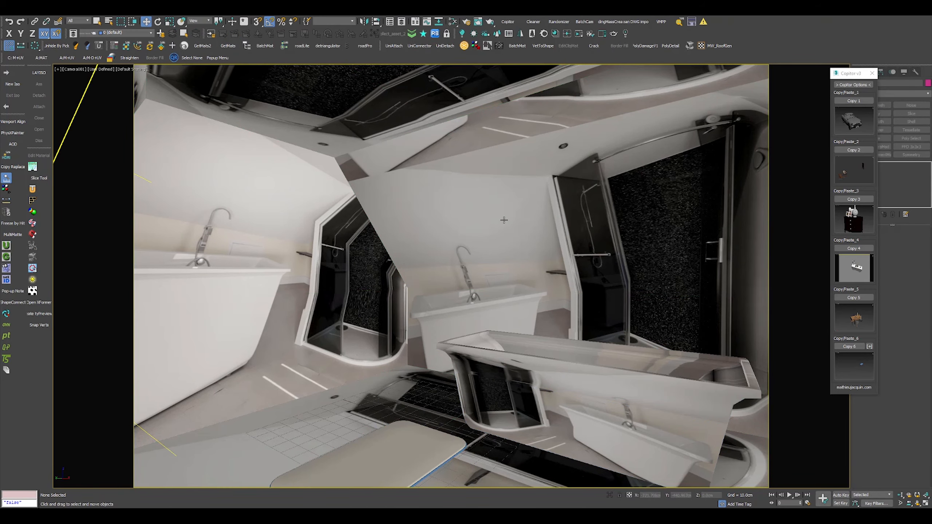
{"action": "left_click", "coordinate": [579, 34]}
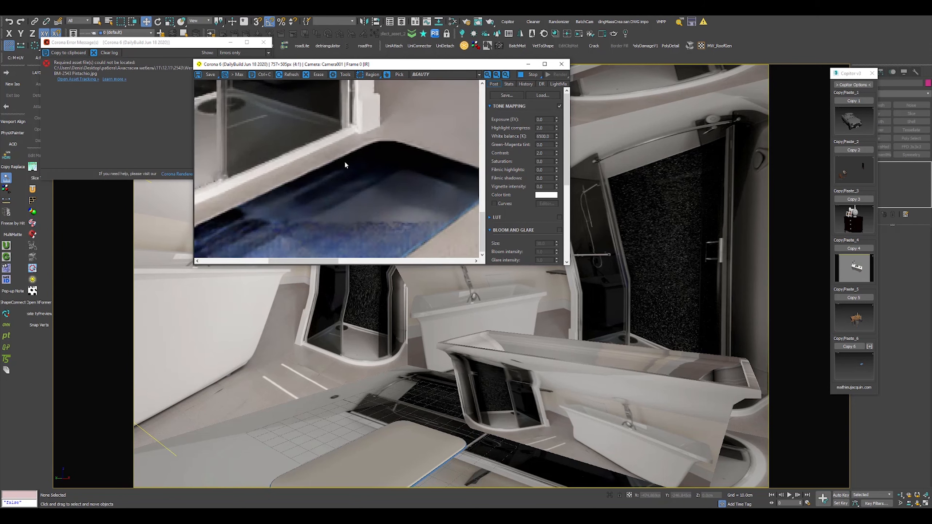
{"action": "scroll", "coordinate": [376, 241], "scroll_direction": "down", "scroll_amount": 1}
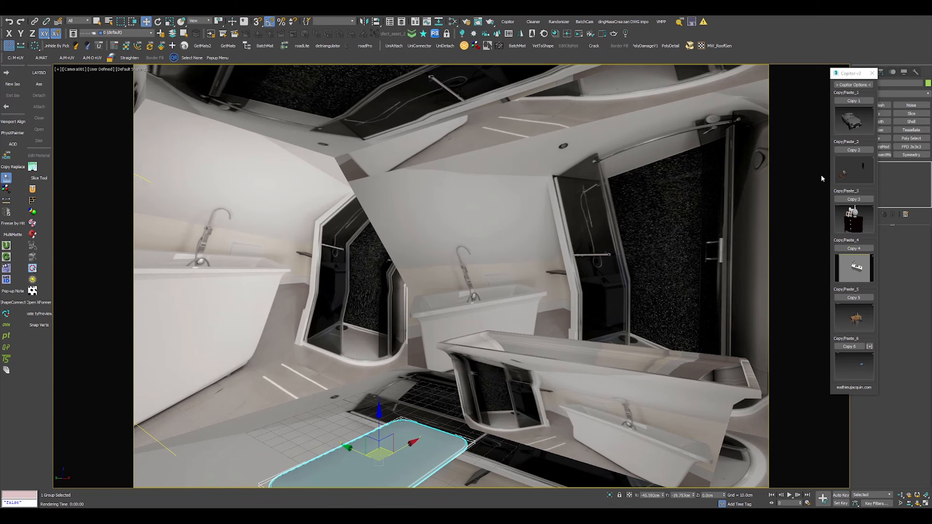
Step: Paste the towels and bath accessories group into the scene and rotate it about the vertical axis
{"action": "key", "text": "ctrl+v"}
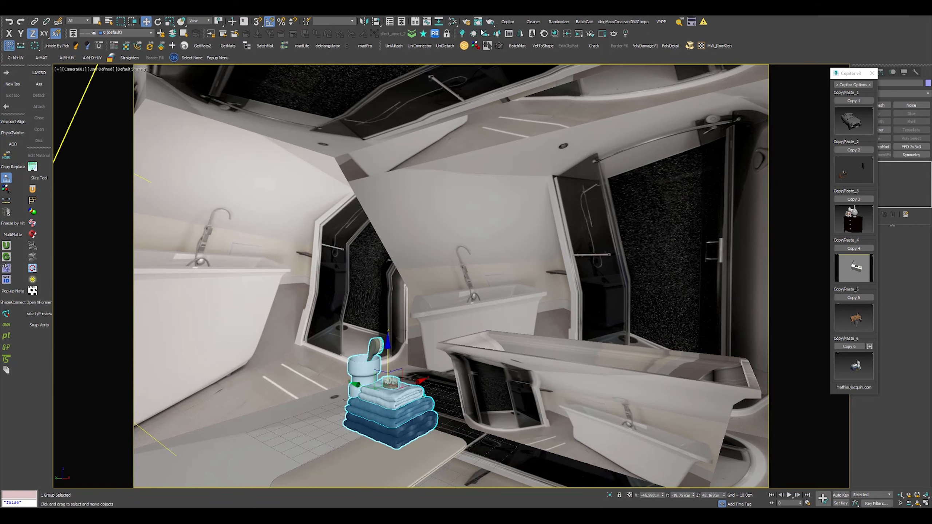
{"action": "left_click", "coordinate": [248, 45]}
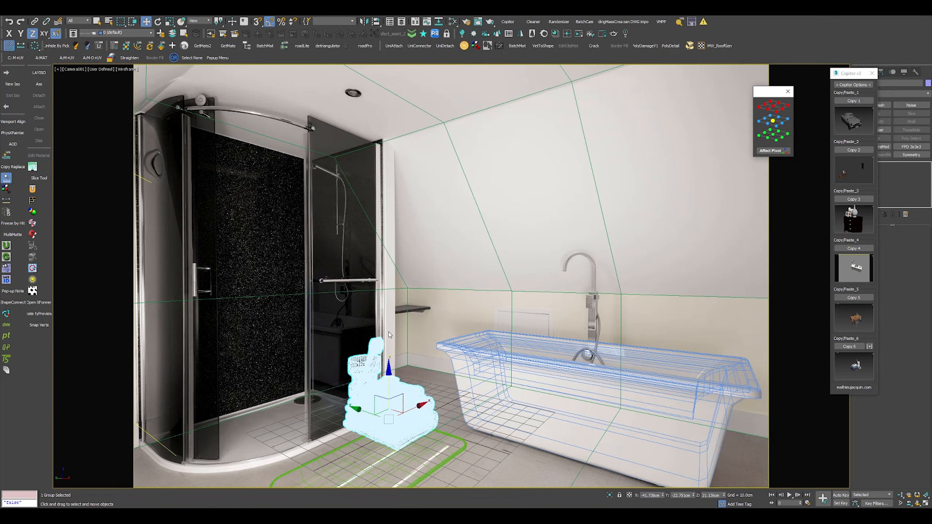
{"action": "key", "text": "e"}
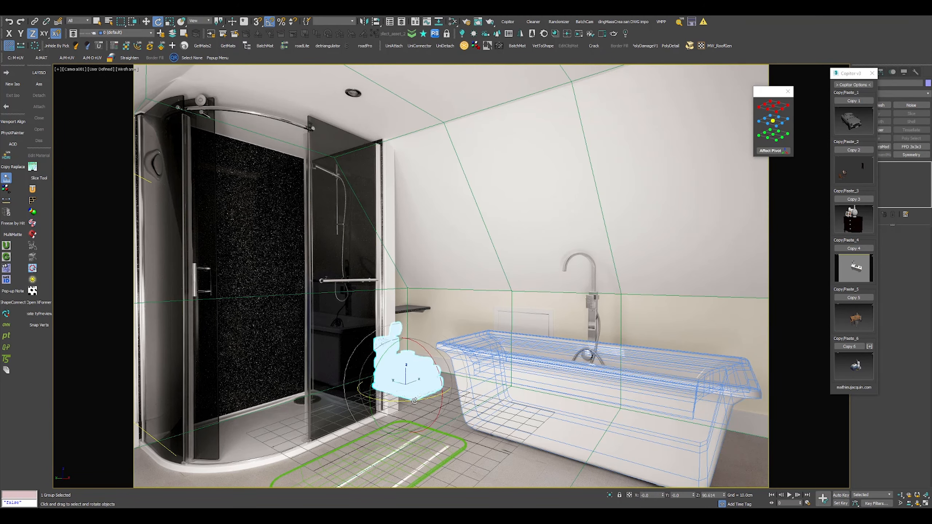
{"action": "left_click_drag", "start_coordinate": [415, 401], "coordinate": [384, 405]}
Step: Move the towels and accessories group up to the small wall shelf beside the shower and deselect it
{"action": "key", "text": "w"}
{"action": "mouse_move", "coordinate": [406, 354]}
{"action": "left_mouse_down"}
{"action": "mouse_move", "coordinate": [408, 273]}
{"action": "mouse_move", "coordinate": [411, 311]}
{"action": "left_mouse_up"}
{"action": "key", "text": "F8"}
{"action": "key", "text": "F3"}
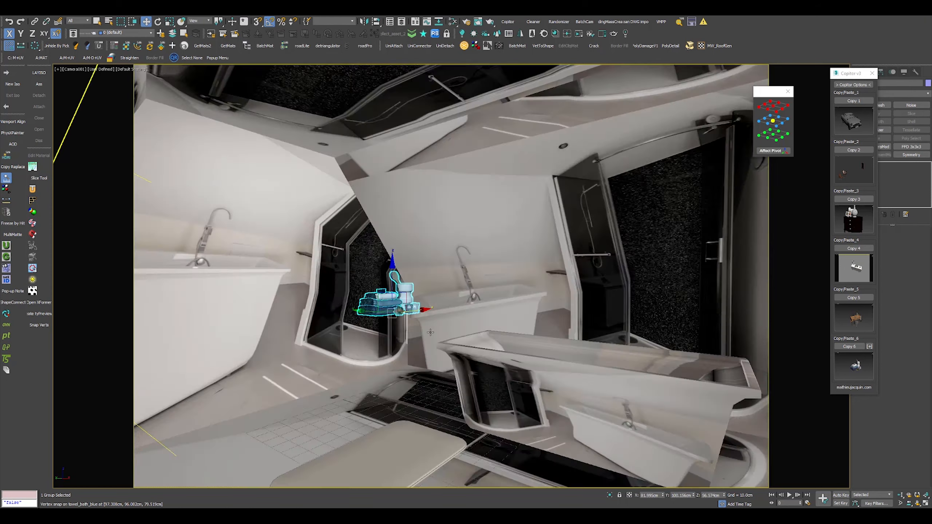
{"action": "key", "text": "F3"}
{"action": "left_click", "coordinate": [449, 312]}
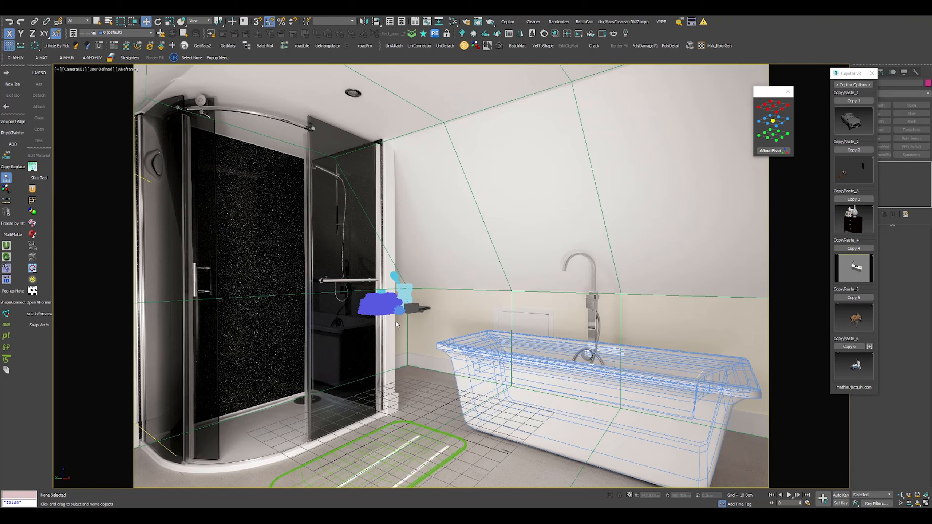
Step: Enable 2D Pan Zoom mode for the camera view, frame the room corner below the shelf and close Copitor
{"action": "left_click", "coordinate": [58, 69]}
{"action": "left_click", "coordinate": [93, 220]}
{"action": "scroll", "coordinate": [440, 323], "scroll_direction": "up", "scroll_amount": 5}
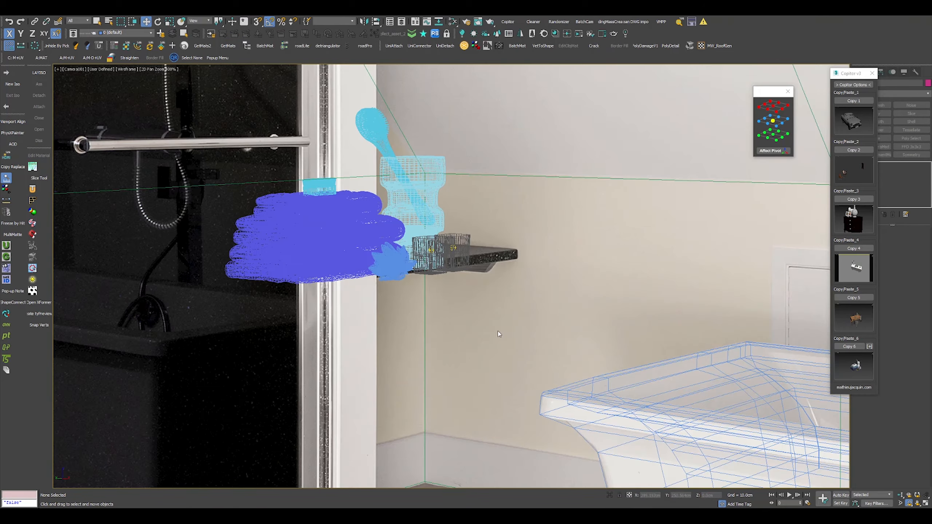
{"action": "middle_click_drag", "start_coordinate": [499, 334], "coordinate": [547, 213]}
{"action": "left_click", "coordinate": [872, 73]}
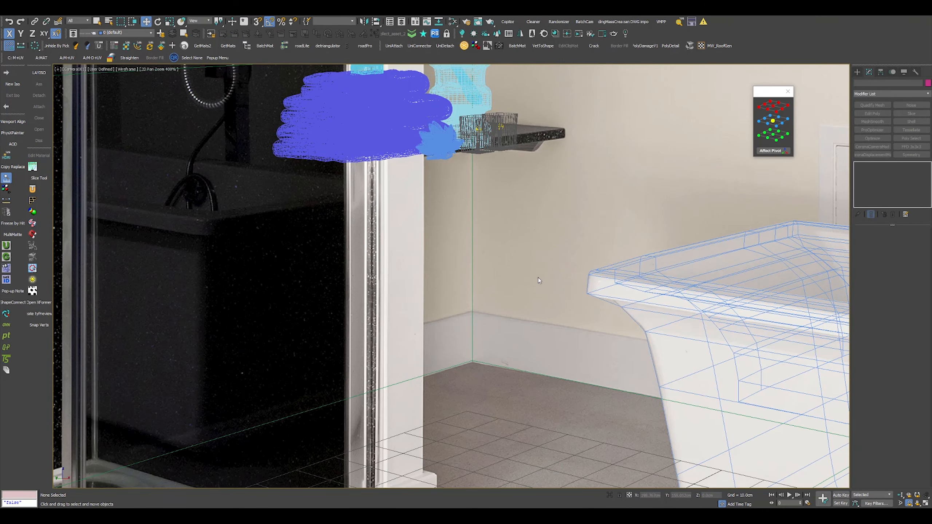
Step: Try to create a flat box from the room's floor corner with vertex snapping, and delete it
{"action": "type", "text": "xbox"}
{"action": "key", "text": "Return"}
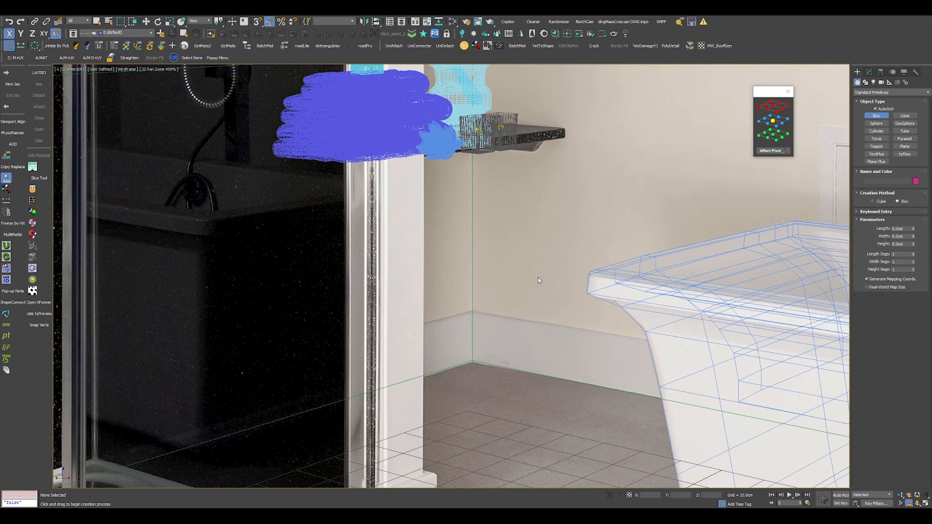
{"action": "key", "text": "s"}
{"action": "left_click_drag", "start_coordinate": [472, 363], "coordinate": [332, 386]}
{"action": "left_click", "coordinate": [425, 356]}
{"action": "key", "text": "w"}
{"action": "key", "text": "e"}
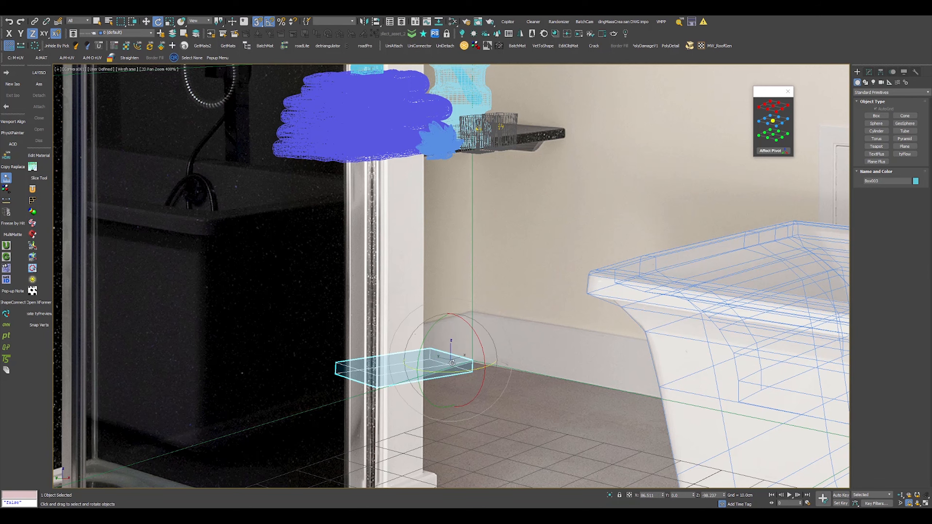
{"action": "key", "text": "Delete"}
Step: Create a box about 22.8 by 28.9 cm and 1.7 cm high on the floor, snapped to the room corner
{"action": "type", "text": "x"}
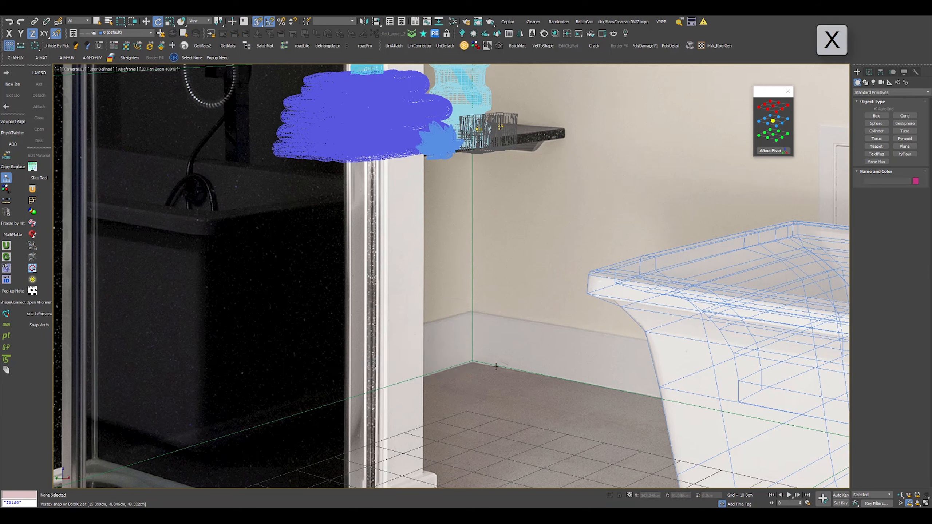
{"action": "type", "text": "box"}
{"action": "key", "text": "Return"}
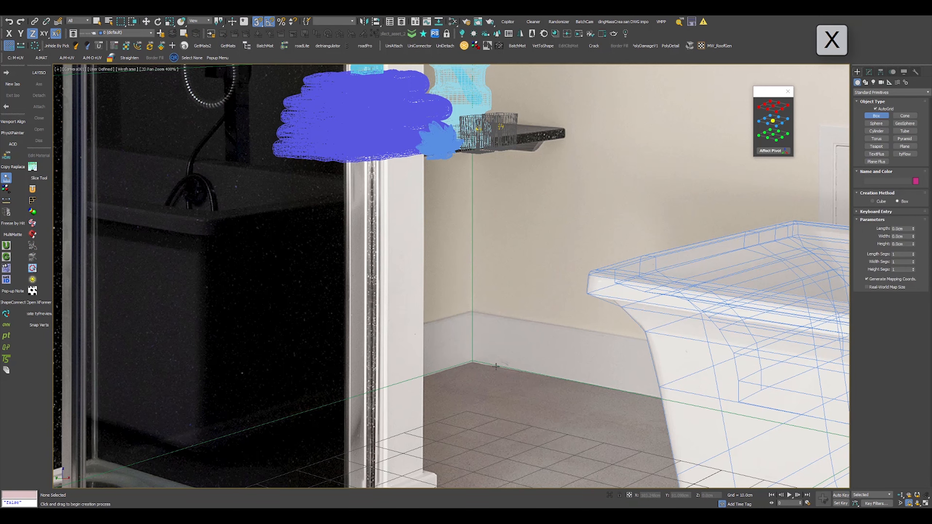
{"action": "left_click", "coordinate": [468, 377]}
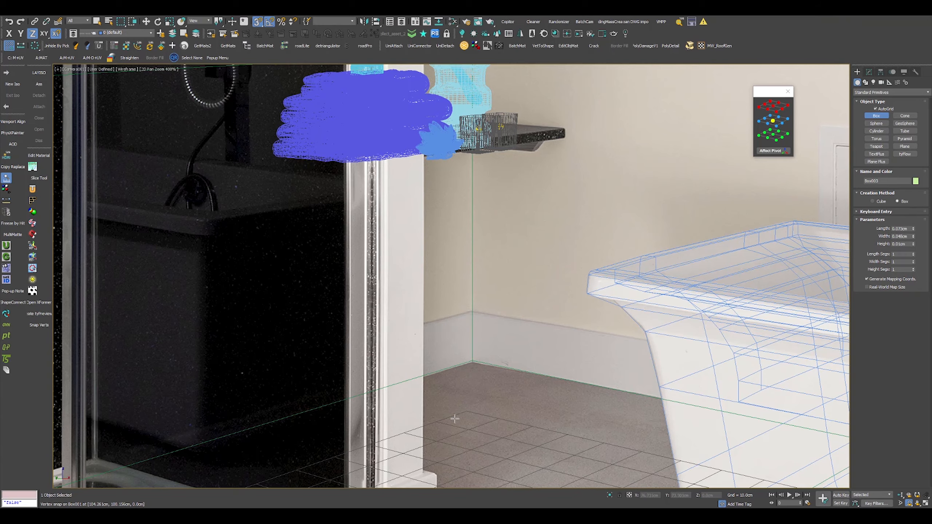
{"action": "scroll", "coordinate": [490, 351], "scroll_direction": "down", "scroll_amount": 2}
{"action": "left_click_drag", "start_coordinate": [459, 321], "coordinate": [453, 339]}
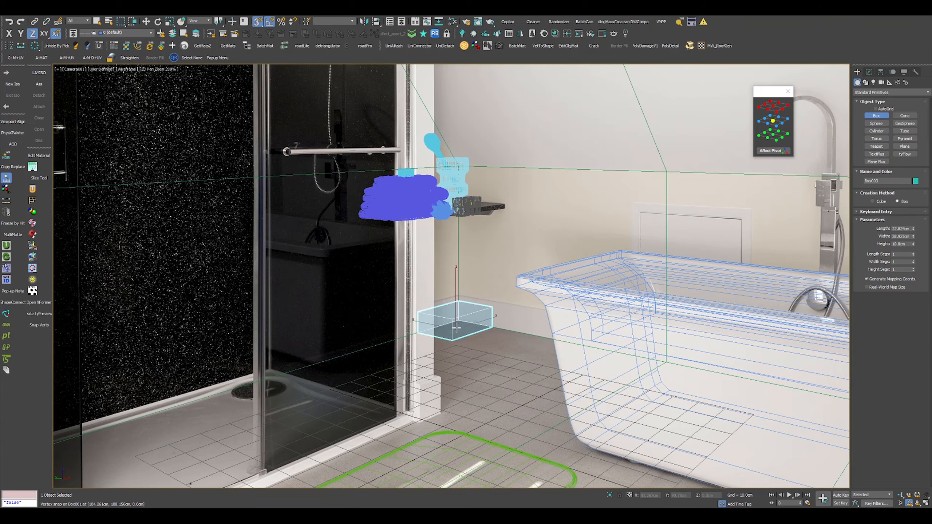
{"action": "scroll", "coordinate": [456, 328], "scroll_direction": "up", "scroll_amount": 3}
{"action": "left_click", "coordinate": [456, 333]}
Step: Set the box's pivot to its bottom corner along the wall and raise the box to the photographed shelf's height
{"action": "key", "text": "e"}
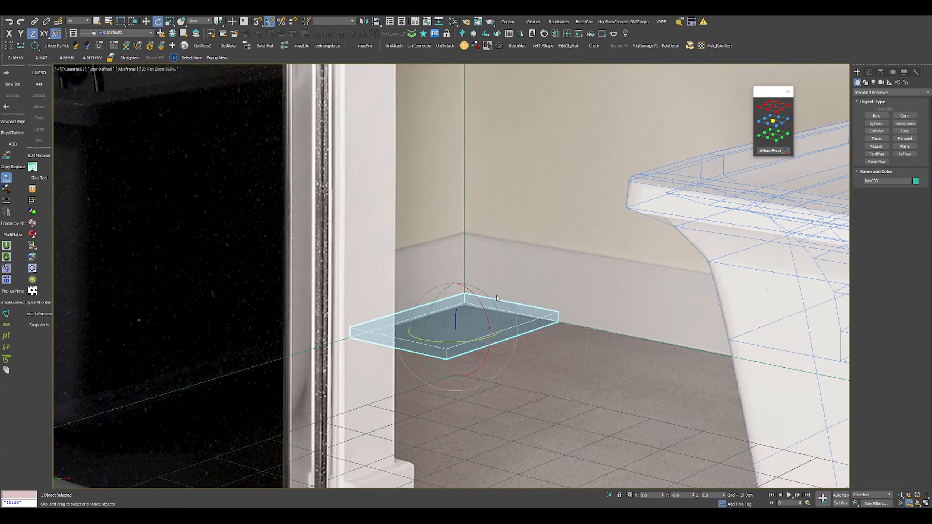
{"action": "key", "text": "w"}
{"action": "left_click", "coordinate": [788, 135]}
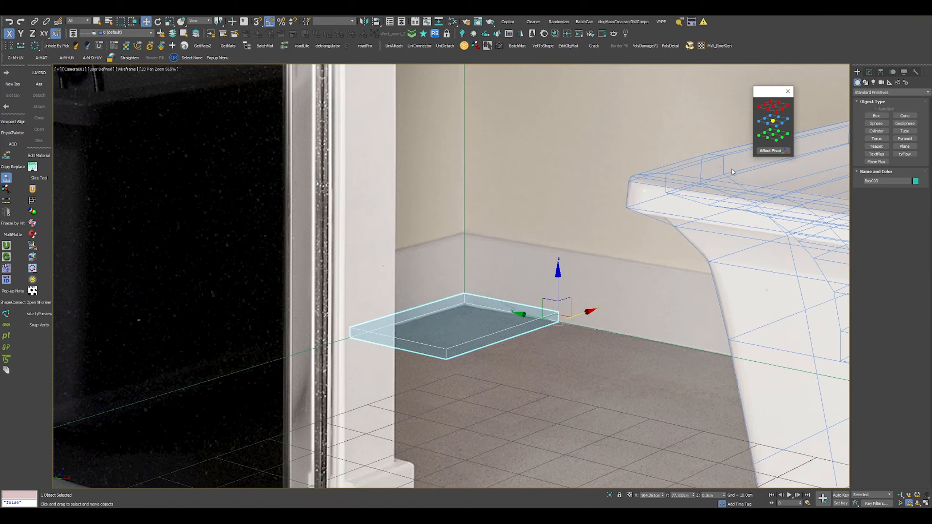
{"action": "scroll", "coordinate": [550, 257], "scroll_direction": "down", "scroll_amount": 5}
{"action": "left_click_drag", "start_coordinate": [543, 254], "coordinate": [568, 143]}
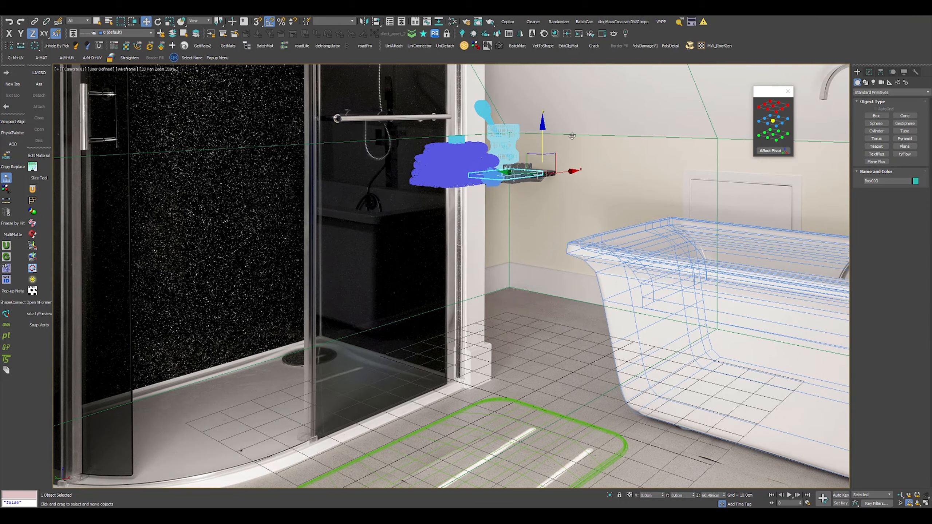
{"action": "scroll", "coordinate": [541, 185], "scroll_direction": "up", "scroll_amount": 6}
{"action": "scroll", "coordinate": [546, 174], "scroll_direction": "down", "scroll_amount": 3}
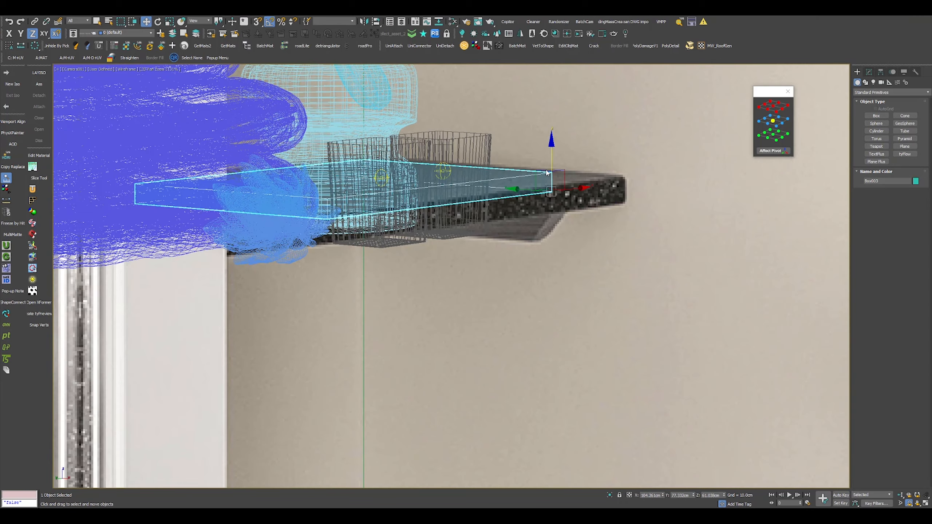
{"action": "left_click_drag", "start_coordinate": [552, 161], "coordinate": [551, 190]}
Step: Convert the box to Editable Poly and move its wall-side polygon with snapping to the room corner
{"action": "key", "text": "r"}
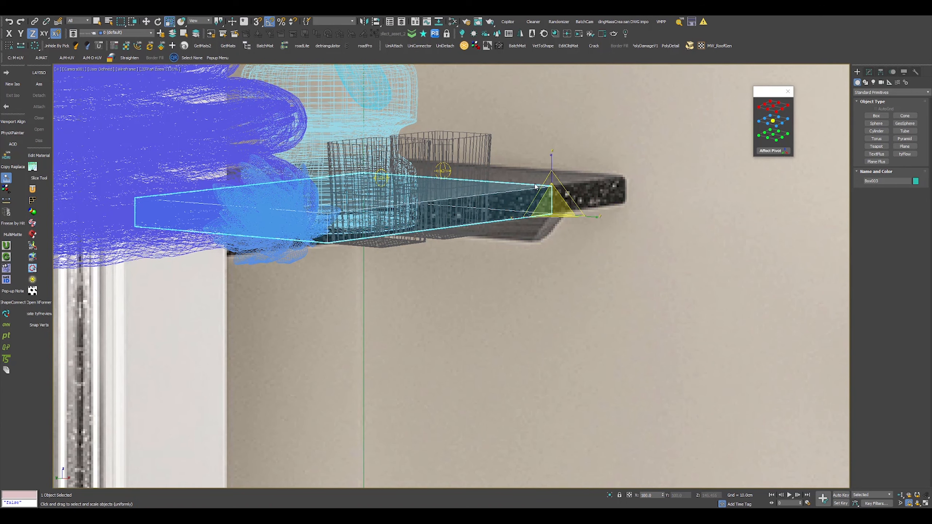
{"action": "right_click", "coordinate": [551, 190]}
{"action": "mouse_move", "coordinate": [646, 273]}
{"action": "left_click", "coordinate": [689, 279]}
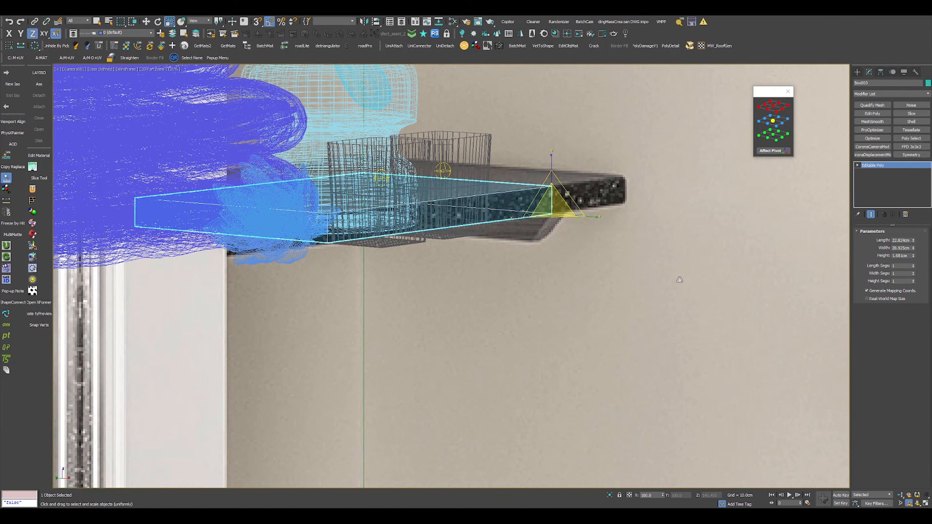
{"action": "key", "text": "4"}
{"action": "key", "text": "w"}
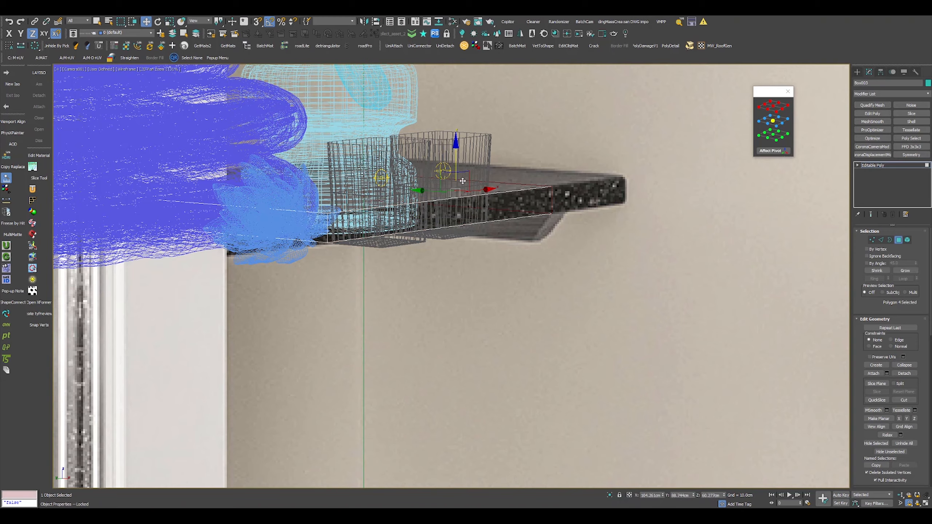
{"action": "scroll", "coordinate": [484, 185], "scroll_direction": "down", "scroll_amount": 5}
{"action": "left_click_drag", "start_coordinate": [485, 186], "coordinate": [433, 407]}
Step: Leave polygon editing and slide the whole box along the wall toward the outer end of the photographed shelf
{"action": "key", "text": "s"}
{"action": "scroll", "coordinate": [493, 156], "scroll_direction": "up", "scroll_amount": 2}
{"action": "key", "text": "4"}
{"action": "key", "text": "s"}
{"action": "left_click_drag", "start_coordinate": [476, 212], "coordinate": [526, 185]}
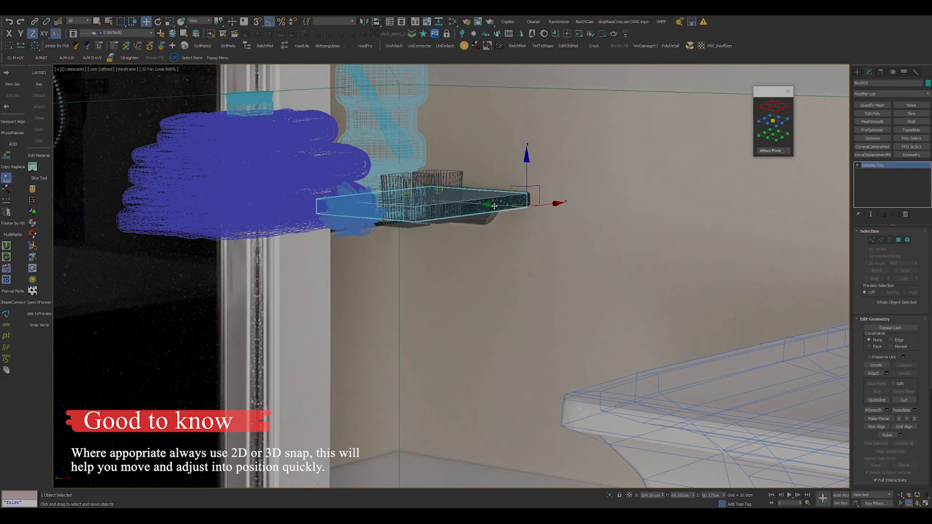
{"action": "left_click_drag", "start_coordinate": [496, 206], "coordinate": [498, 206]}
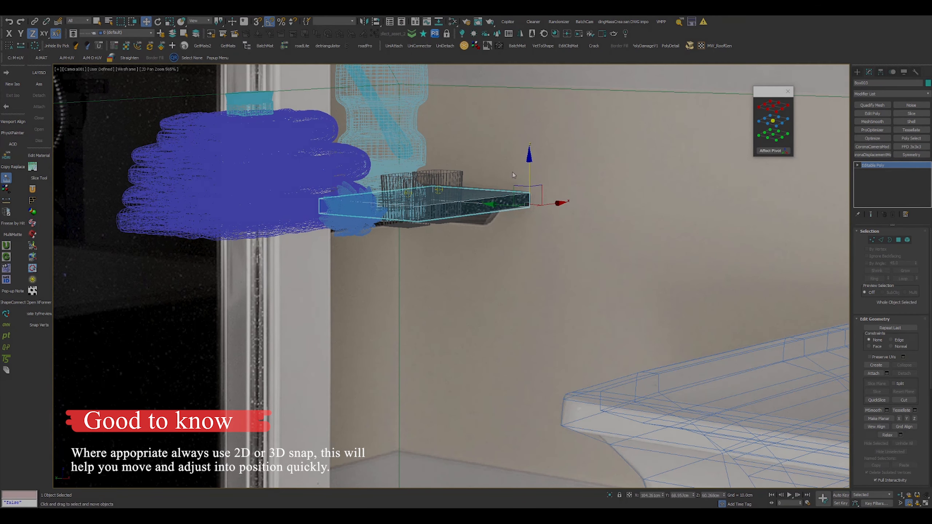
Step: Select the two vertical edges at the shelf box's inner end and move them with snapping toward the room corner
{"action": "key", "text": "2"}
{"action": "left_click", "coordinate": [346, 210], "text": "ctrl"}
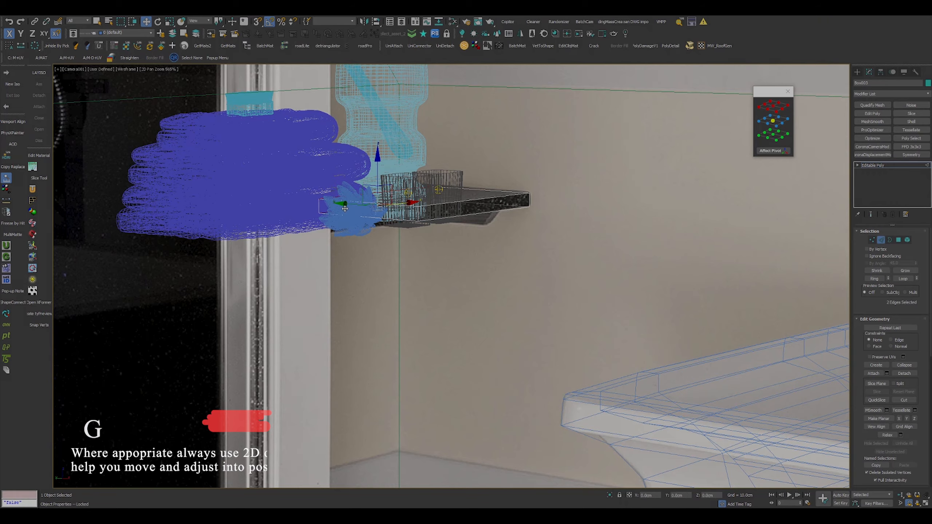
{"action": "key", "text": "s"}
{"action": "left_click_drag", "start_coordinate": [358, 205], "coordinate": [392, 465]}
{"action": "scroll", "coordinate": [393, 465], "scroll_direction": "down", "scroll_amount": 3}
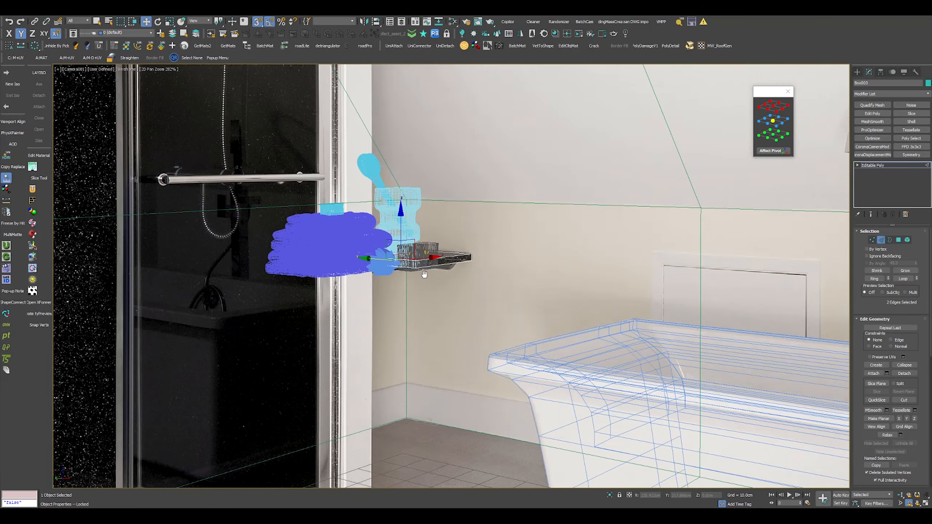
Step: Extend the shelf box by moving its end polygon along the wall, past the shower frame
{"action": "middle_click_drag", "start_coordinate": [378, 264], "coordinate": [402, 196]}
{"action": "key", "text": "4"}
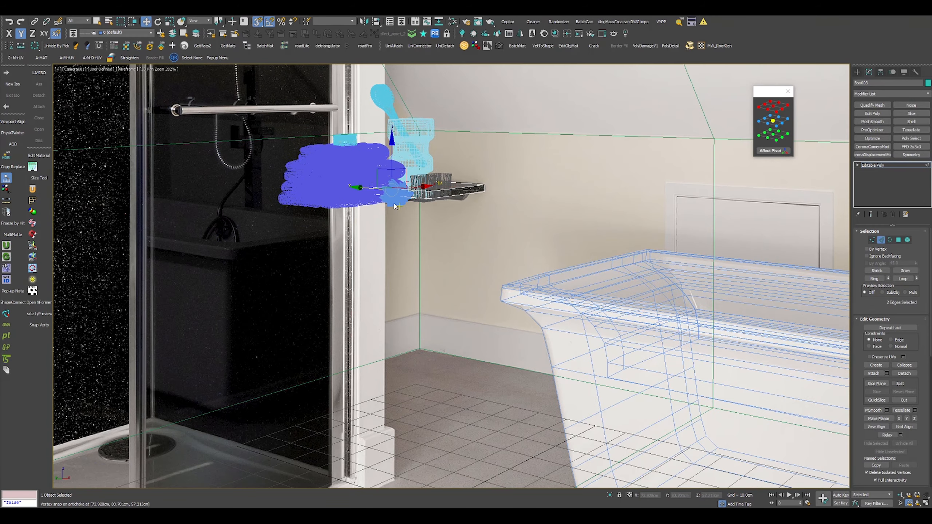
{"action": "scroll", "coordinate": [410, 189], "scroll_direction": "up", "scroll_amount": 2}
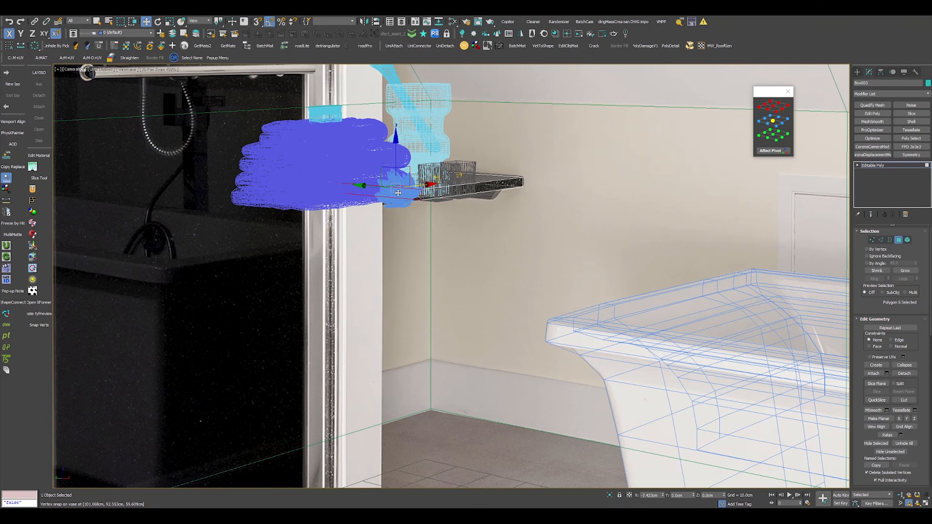
{"action": "left_click_drag", "start_coordinate": [418, 186], "coordinate": [326, 219]}
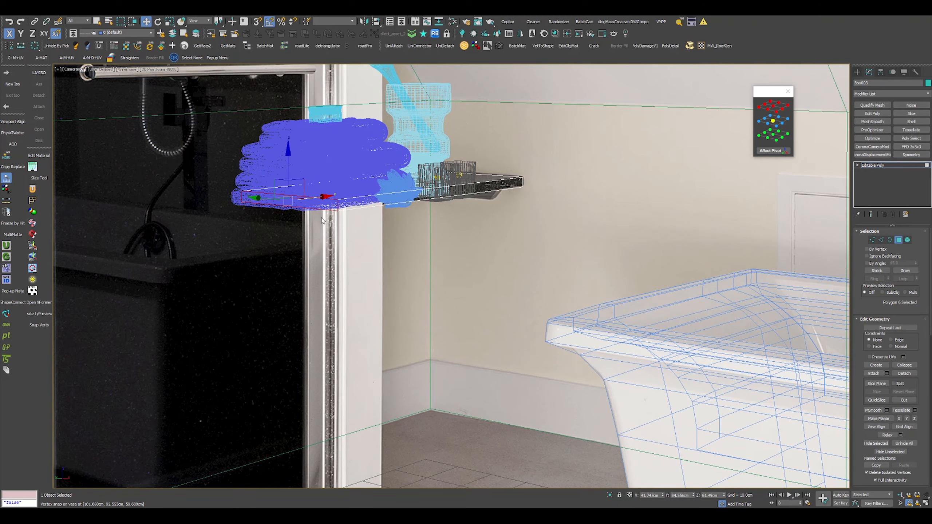
{"action": "scroll", "coordinate": [337, 215], "scroll_direction": "down", "scroll_amount": 2}
{"action": "key", "text": "4"}
Step: Select the bath set group and raise it vertically to sit above the shelf box
{"action": "left_click", "coordinate": [367, 189]}
{"action": "scroll", "coordinate": [362, 189], "scroll_direction": "up", "scroll_amount": 2}
{"action": "mouse_move", "coordinate": [344, 183]}
{"action": "left_mouse_down"}
{"action": "mouse_move", "coordinate": [344, 149]}
{"action": "mouse_move", "coordinate": [345, 159]}
{"action": "left_mouse_up"}
{"action": "key", "text": "F3"}
{"action": "key", "text": "s"}
{"action": "key", "text": "F3"}
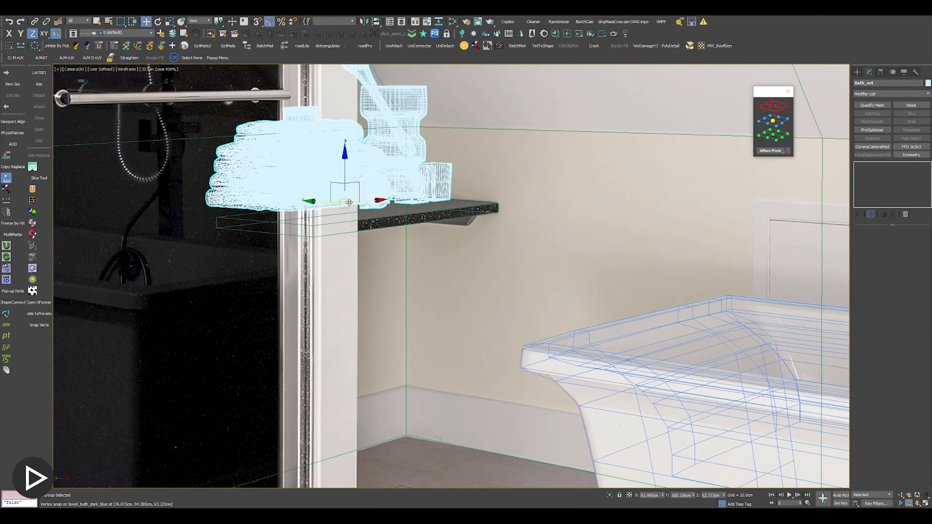
Step: Scale the bath set group down uniformly to about 79% so it suits the shelf's size
{"action": "key", "text": "s"}
{"action": "key", "text": "r"}
{"action": "key", "text": "F3"}
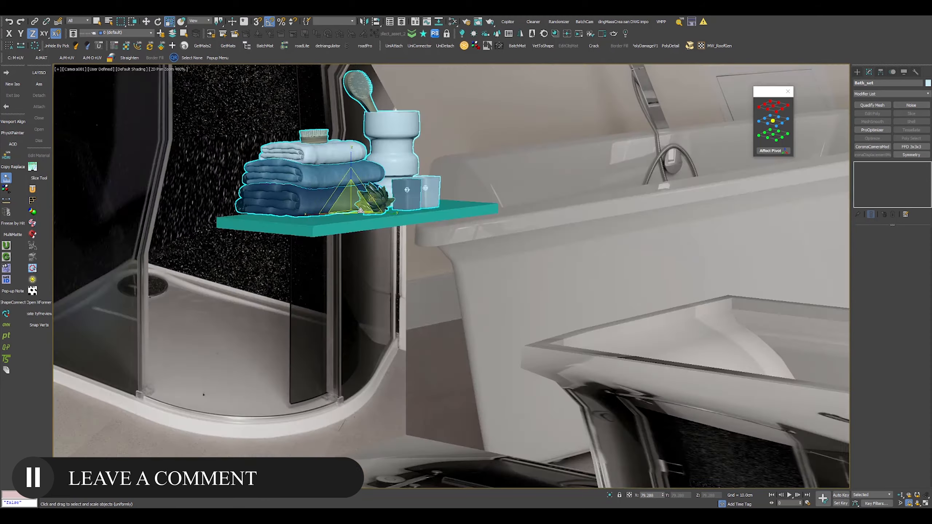
{"action": "key", "text": "w"}
{"action": "key", "text": "F3"}
Step: Slide the bath set horizontally into place over the shelf and deselect it
{"action": "left_click_drag", "start_coordinate": [333, 214], "coordinate": [341, 214]}
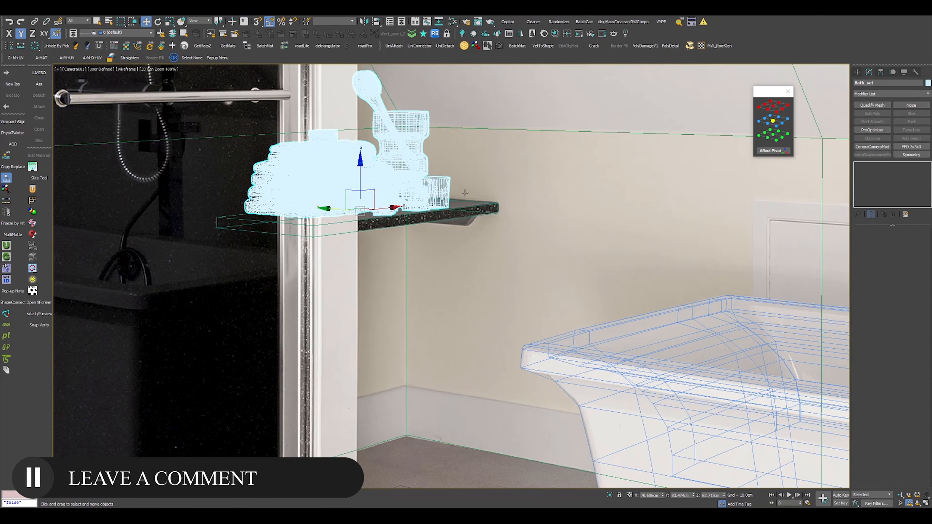
{"action": "key", "text": "F3"}
{"action": "key", "text": "s"}
{"action": "key", "text": "F3"}
{"action": "left_click", "coordinate": [524, 254]}
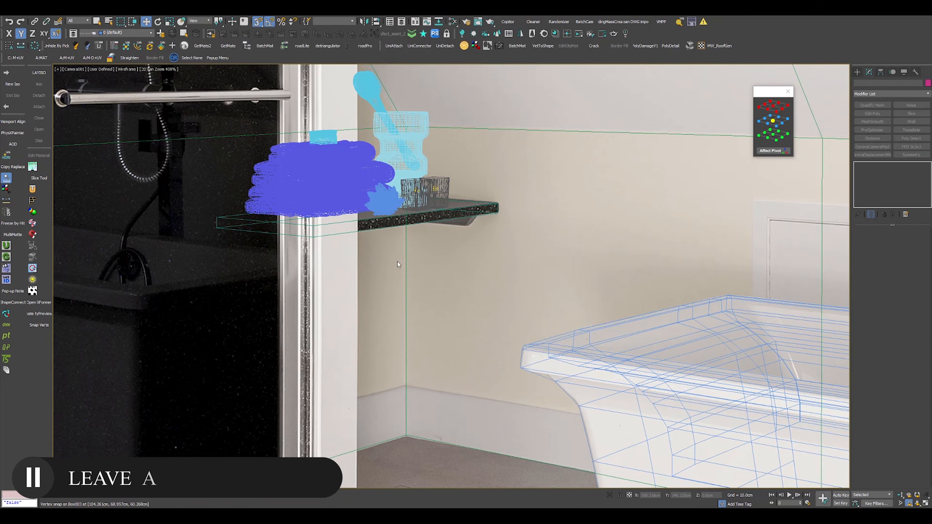
Step: Assign the existing Corona shadow catcher material to the shelf box
{"action": "left_click", "coordinate": [422, 211]}
{"action": "left_click", "coordinate": [424, 212]}
{"action": "key", "text": "m"}
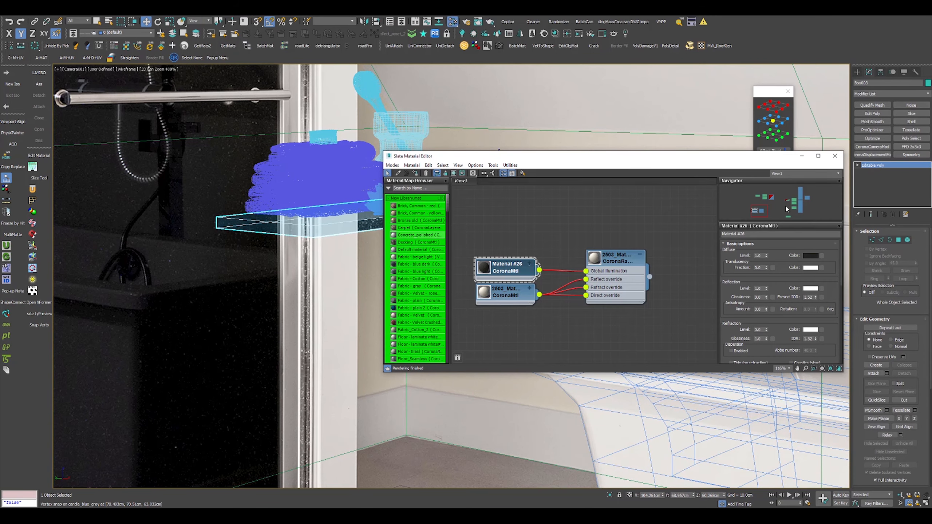
{"action": "left_click", "coordinate": [765, 199]}
{"action": "right_click", "coordinate": [690, 237]}
{"action": "left_click", "coordinate": [706, 248]}
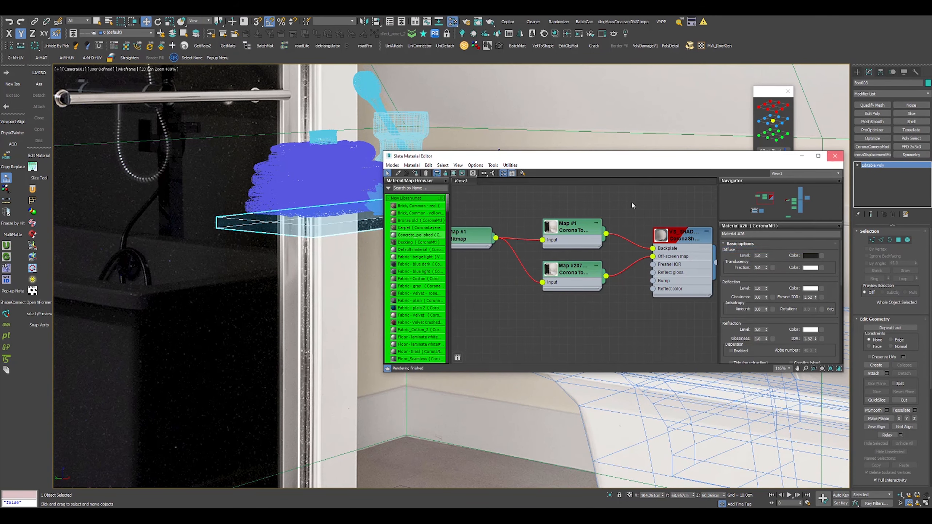
{"action": "left_click", "coordinate": [834, 156]}
{"action": "scroll", "coordinate": [426, 234], "scroll_direction": "down", "scroll_amount": 2}
{"action": "scroll", "coordinate": [434, 229], "scroll_direction": "up", "scroll_amount": 1}
{"action": "left_click", "coordinate": [440, 253]}
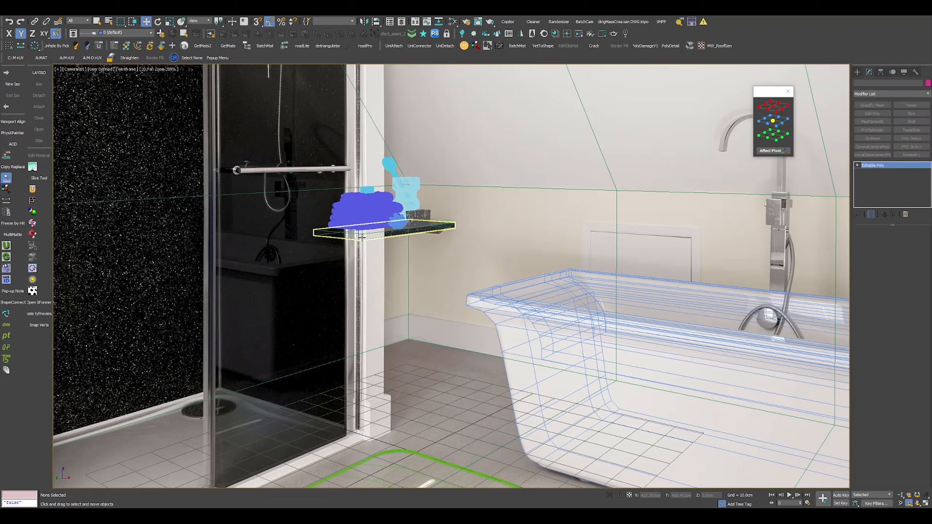
Step: Clone the shelf box down toward the floor beside the shower frame
{"action": "left_click", "coordinate": [362, 236]}
{"action": "middle_click_drag", "start_coordinate": [361, 236], "coordinate": [512, 143]}
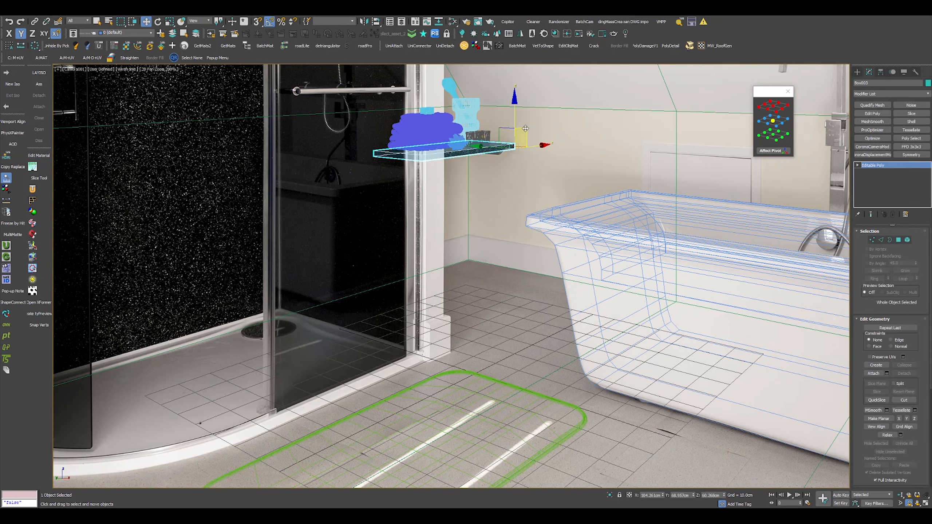
{"action": "mouse_move", "coordinate": [525, 128]}
{"action": "left_mouse_down", "text": "shift"}
{"action": "mouse_move", "coordinate": [440, 326]}
{"action": "mouse_move", "coordinate": [448, 338]}
{"action": "mouse_move", "coordinate": [442, 316]}
{"action": "mouse_move", "coordinate": [460, 335]}
{"action": "mouse_move", "coordinate": [498, 169]}
{"action": "left_mouse_up", "text": "shift"}
{"action": "key", "text": "Return"}
Step: Scale the cloned box taller and align its lower corner with the skirting block at the shower frame's base
{"action": "scroll", "coordinate": [441, 354], "scroll_direction": "up", "scroll_amount": 1}
{"action": "key", "text": "r"}
{"action": "scroll", "coordinate": [469, 288], "scroll_direction": "down", "scroll_amount": 1}
{"action": "key", "text": "w"}
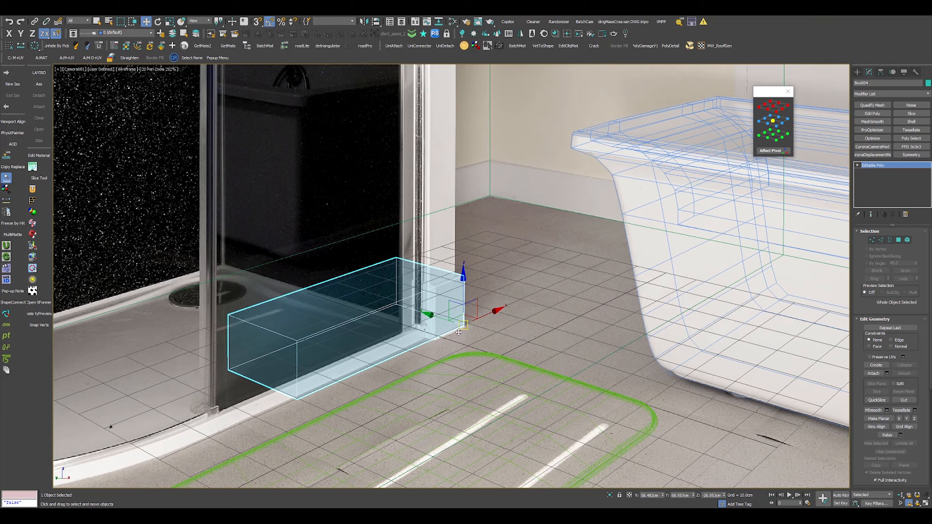
{"action": "scroll", "coordinate": [463, 325], "scroll_direction": "up", "scroll_amount": 2}
{"action": "left_click_drag", "start_coordinate": [475, 296], "coordinate": [479, 296]}
{"action": "scroll", "coordinate": [482, 287], "scroll_direction": "down", "scroll_amount": 1}
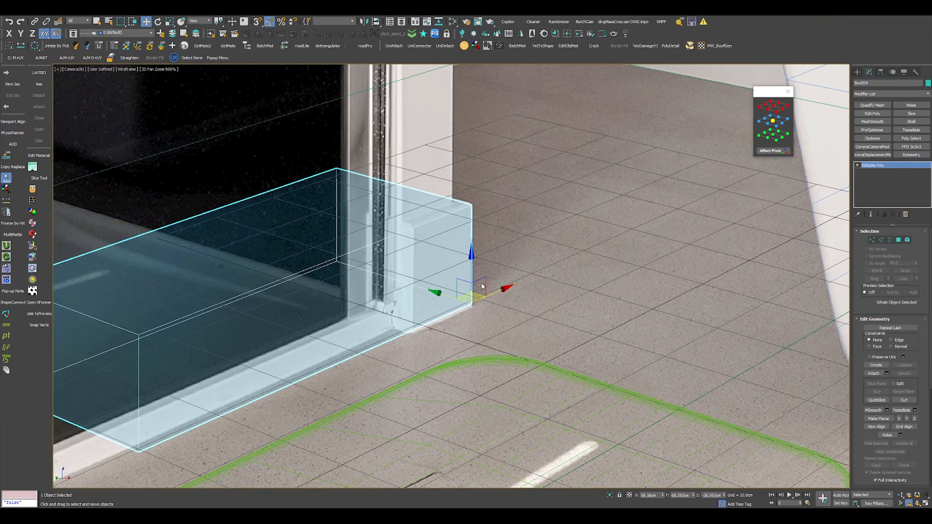
Step: Clone the floor box upward with snapping so the copy stacks on it, slightly set back from the skirting
{"action": "key", "text": "s"}
{"action": "mouse_move", "coordinate": [472, 253]}
{"action": "left_mouse_down", "text": "shift"}
{"action": "mouse_move", "coordinate": [472, 204]}
{"action": "mouse_move", "coordinate": [426, 192]}
{"action": "left_mouse_up", "text": "shift"}
{"action": "key", "text": "Return"}
{"action": "key", "text": "s"}
{"action": "scroll", "coordinate": [427, 193], "scroll_direction": "down", "scroll_amount": 5}
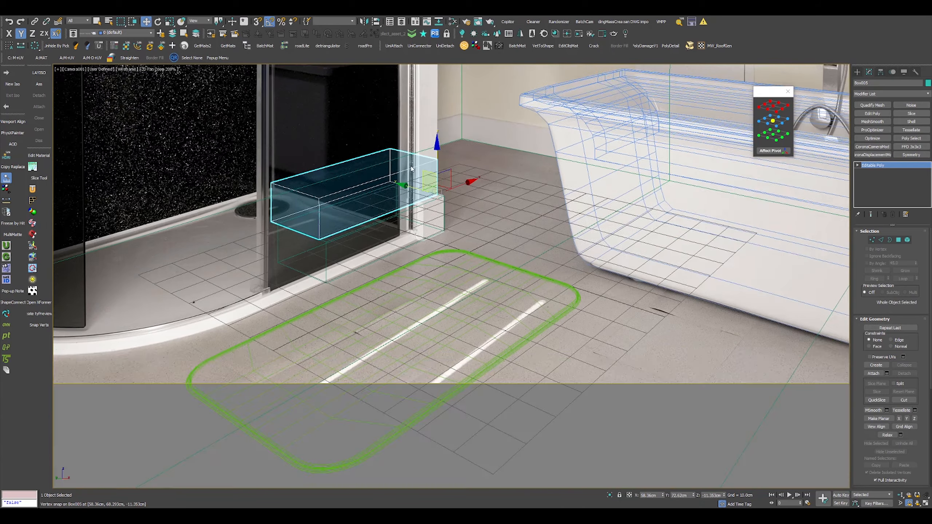
Step: Raise the upper box's top polygon to the top of the shower enclosure
{"action": "scroll", "coordinate": [431, 281], "scroll_direction": "up", "scroll_amount": 1}
{"action": "key", "text": "4"}
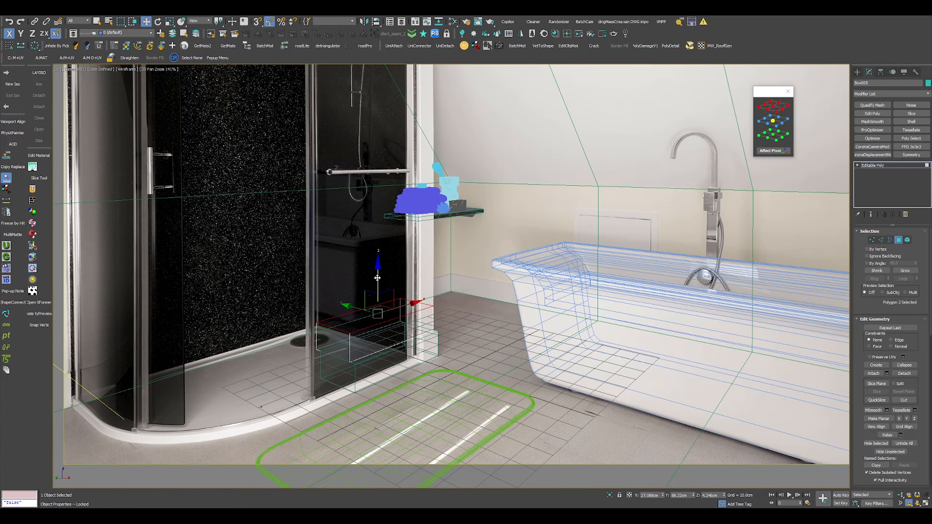
{"action": "left_click_drag", "start_coordinate": [377, 277], "coordinate": [378, 97]}
{"action": "middle_click_drag", "start_coordinate": [377, 97], "coordinate": [405, 219]}
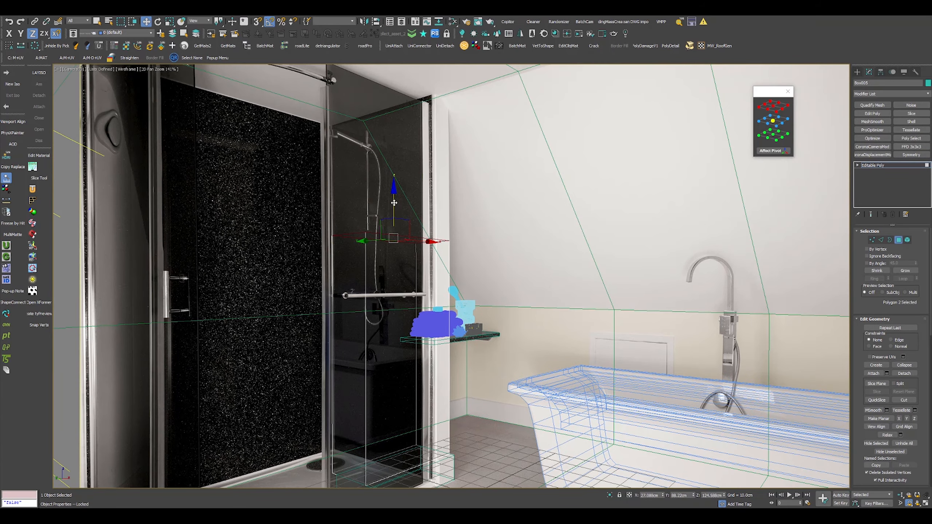
{"action": "key", "text": "4"}
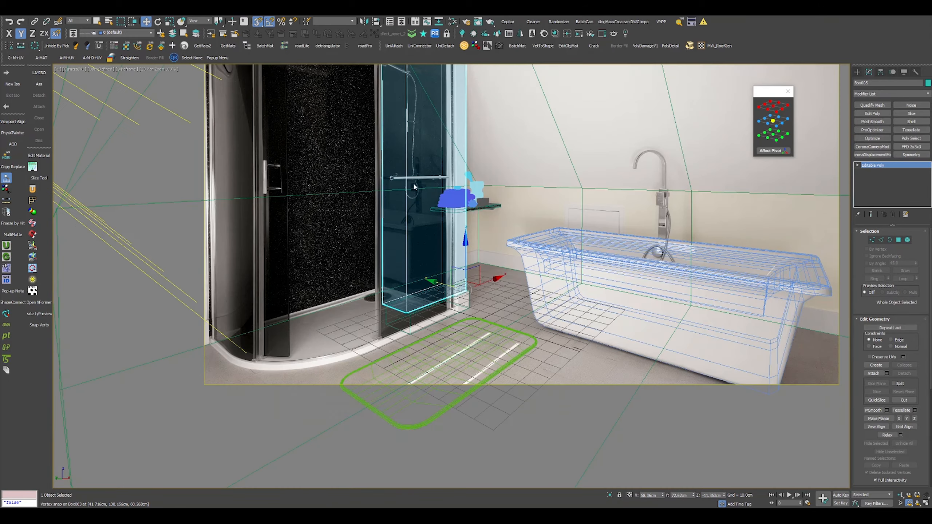
Step: Extend the tall box's end polygon along the shower to the enclosure's outer door post
{"action": "key", "text": "4"}
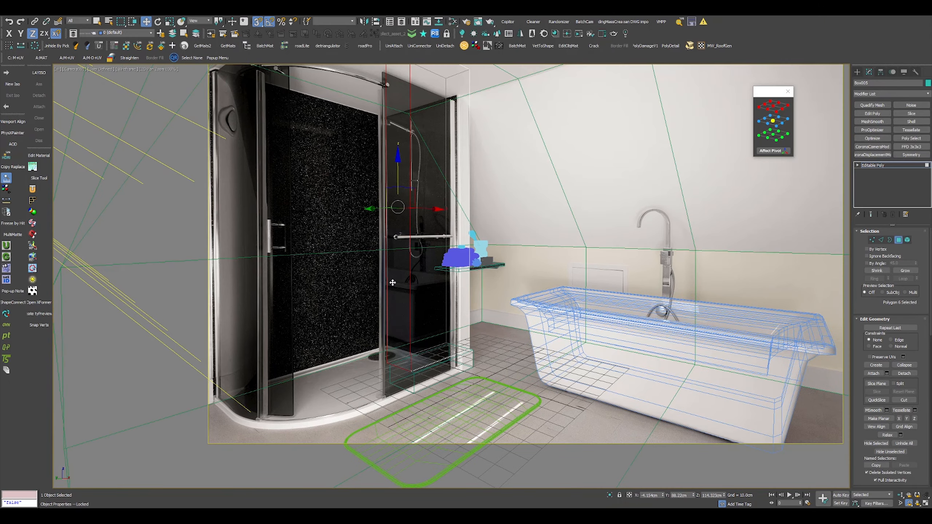
{"action": "left_click_drag", "start_coordinate": [425, 209], "coordinate": [308, 225]}
{"action": "key", "text": "4"}
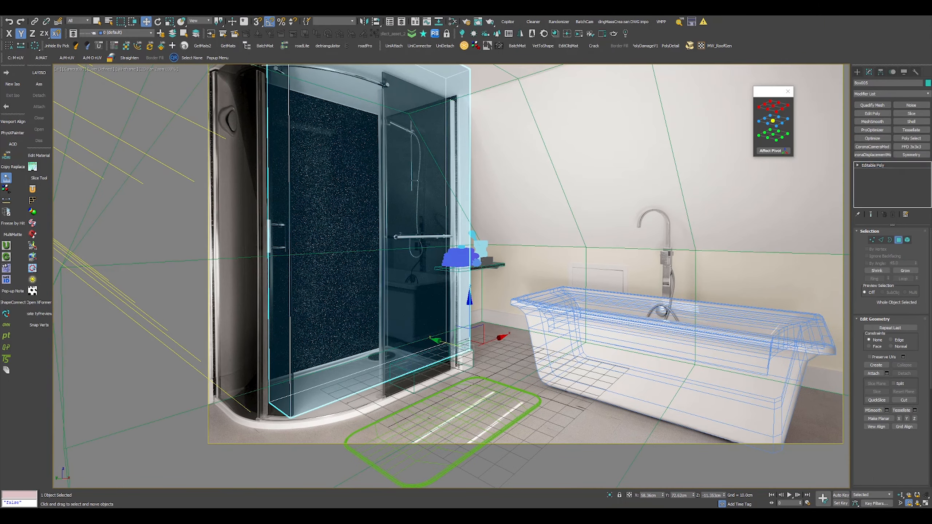
Step: Extend the low skirting box's end polygon to match the tall box's outer end, using snapping
{"action": "left_click", "coordinate": [411, 385]}
{"action": "key", "text": "4"}
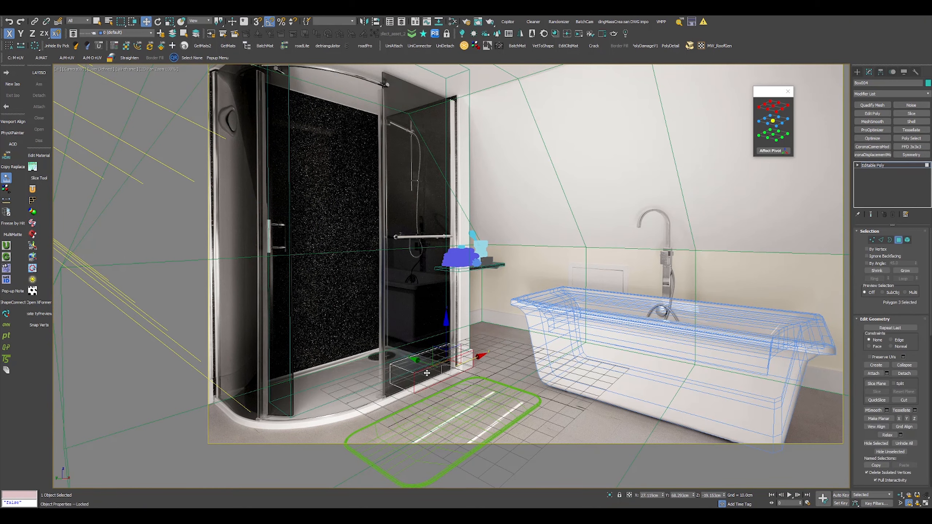
{"action": "left_click", "coordinate": [401, 384]}
{"action": "key", "text": "s"}
{"action": "left_click_drag", "start_coordinate": [434, 369], "coordinate": [270, 404]}
{"action": "key", "text": "4"}
{"action": "left_click", "coordinate": [546, 208]}
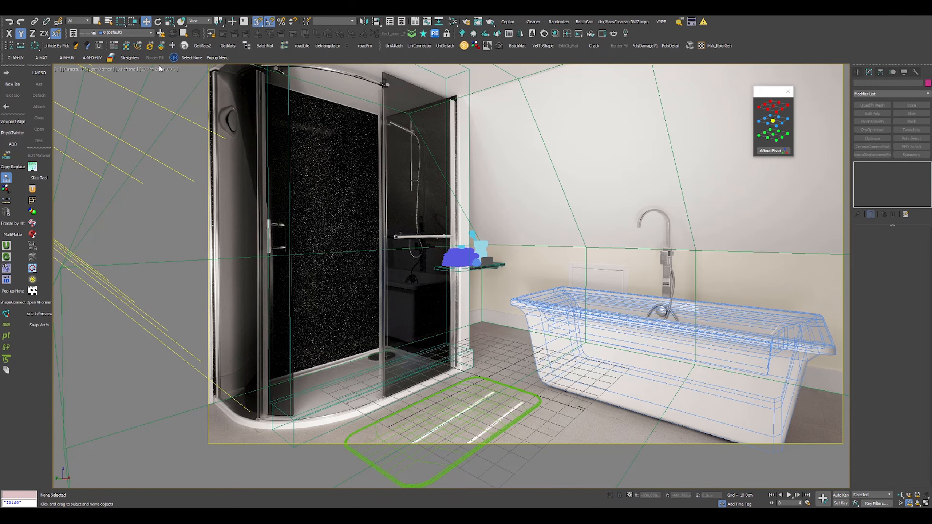
Step: Fit the full camera view and hide the green bath mat group on the floor
{"action": "left_click", "coordinate": [191, 76]}
{"action": "left_click", "coordinate": [367, 453]}
{"action": "right_click", "coordinate": [430, 355]}
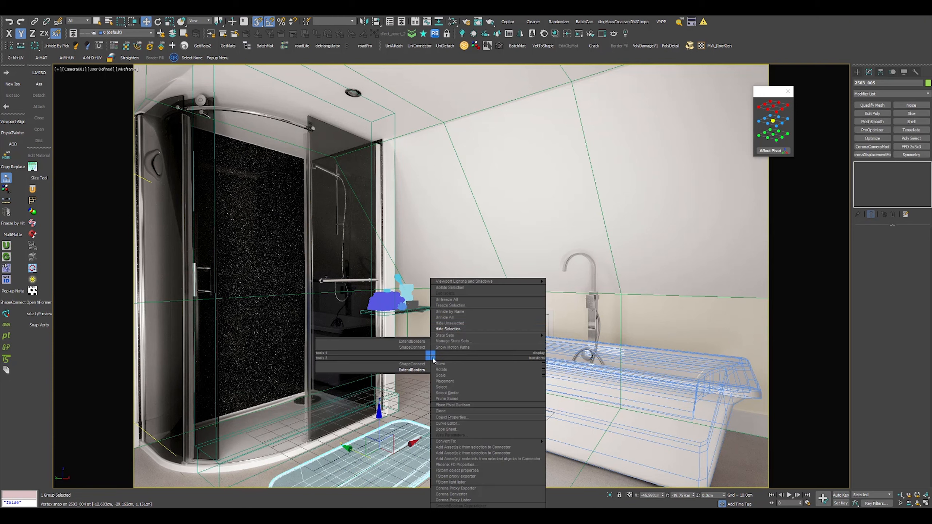
{"action": "left_click", "coordinate": [448, 329]}
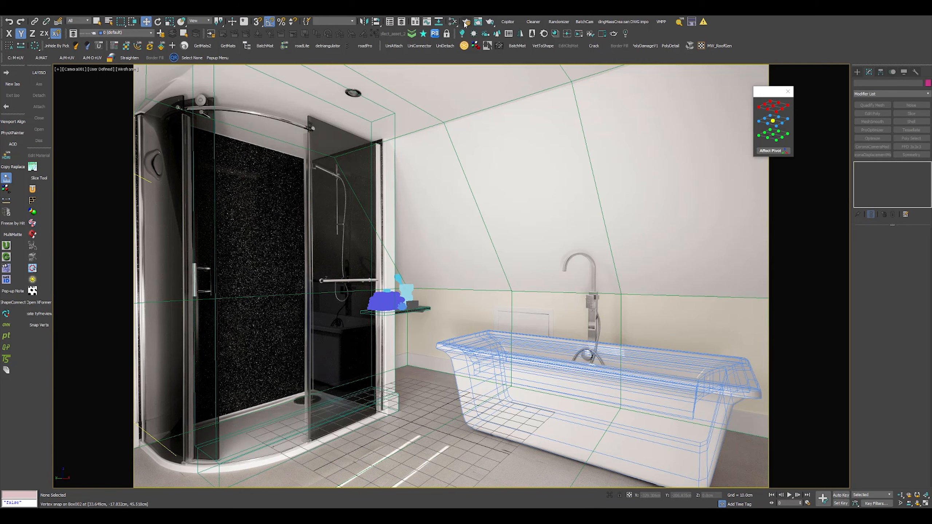
Step: Open the render performance settings, then start an interactive render and inspect a region around the shelf props
{"action": "key", "text": "F10"}
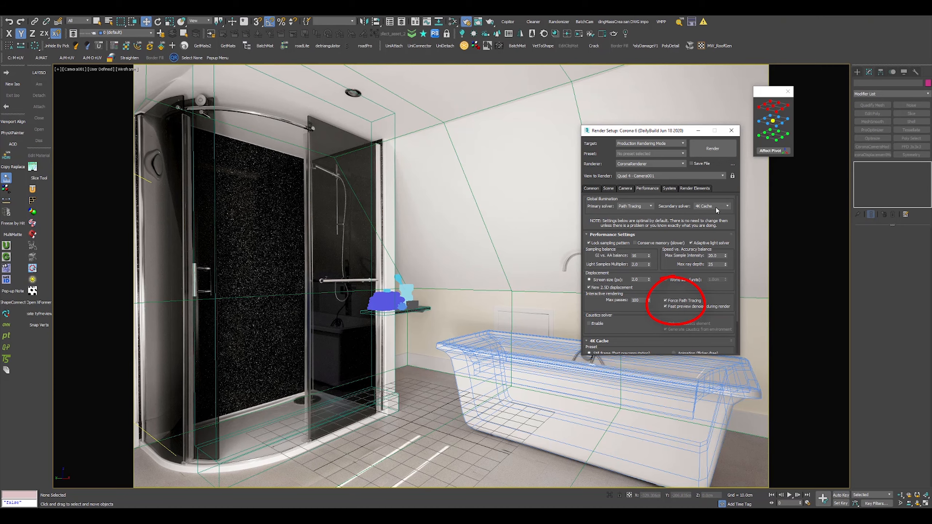
{"action": "left_click", "coordinate": [578, 34]}
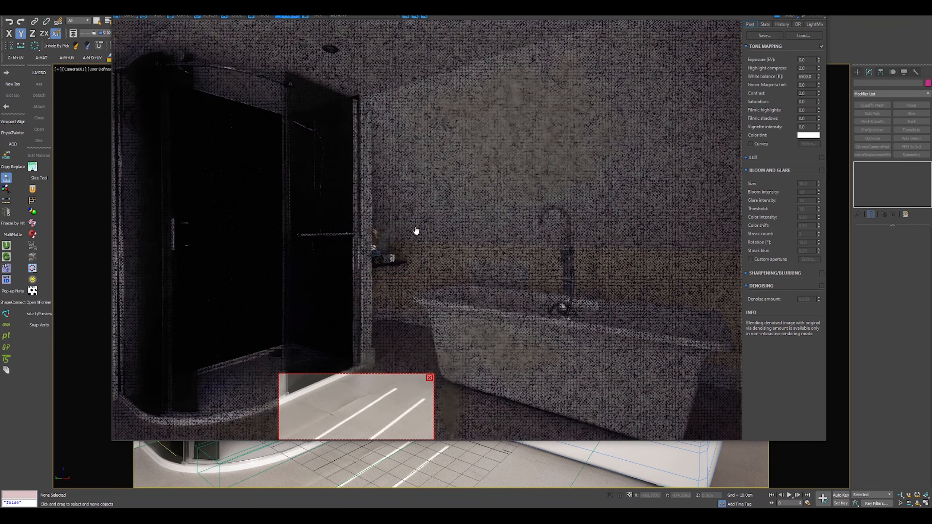
{"action": "scroll", "coordinate": [390, 274], "scroll_direction": "up", "scroll_amount": 5}
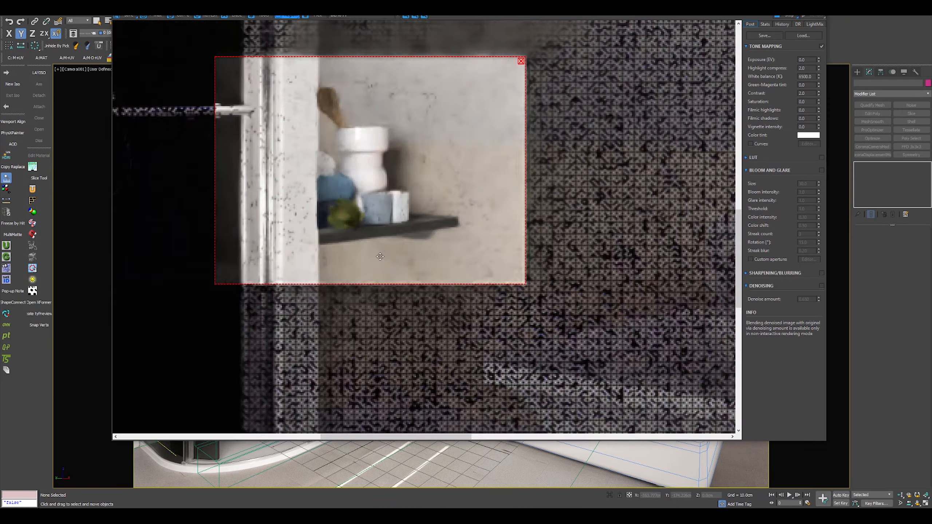
Step: Make the frame buffer smaller and move it aside, with its render region covering the shower and shelf
{"action": "scroll", "coordinate": [361, 241], "scroll_direction": "down", "scroll_amount": 3}
{"action": "scroll", "coordinate": [362, 232], "scroll_direction": "down", "scroll_amount": 3}
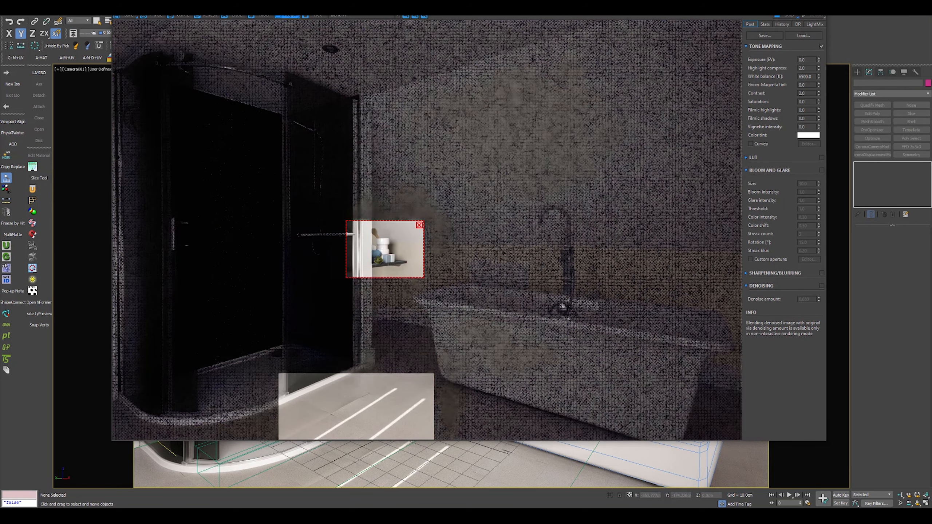
{"action": "left_click_drag", "start_coordinate": [527, 181], "coordinate": [159, 62]}
{"action": "left_click_drag", "start_coordinate": [155, 203], "coordinate": [138, 178]}
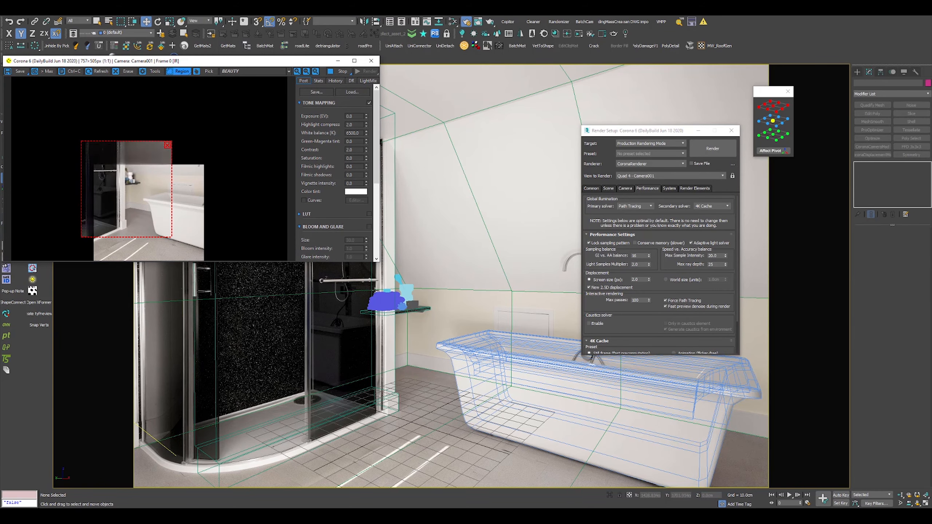
Step: Mirror the bath set group about the X axis without cloning and check the shelf in the interactive render
{"action": "left_click", "coordinate": [400, 303]}
{"action": "left_click", "coordinate": [367, 24]}
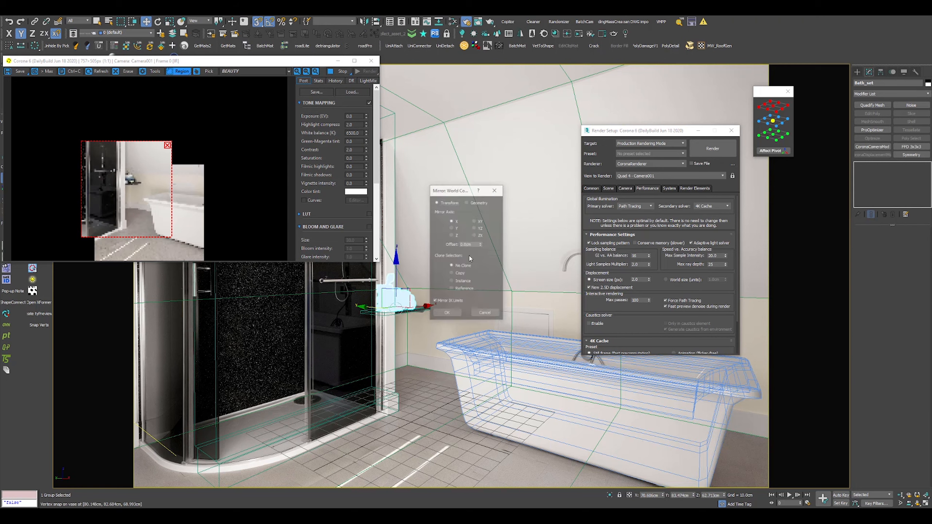
{"action": "left_click", "coordinate": [447, 316]}
{"action": "left_click", "coordinate": [527, 237]}
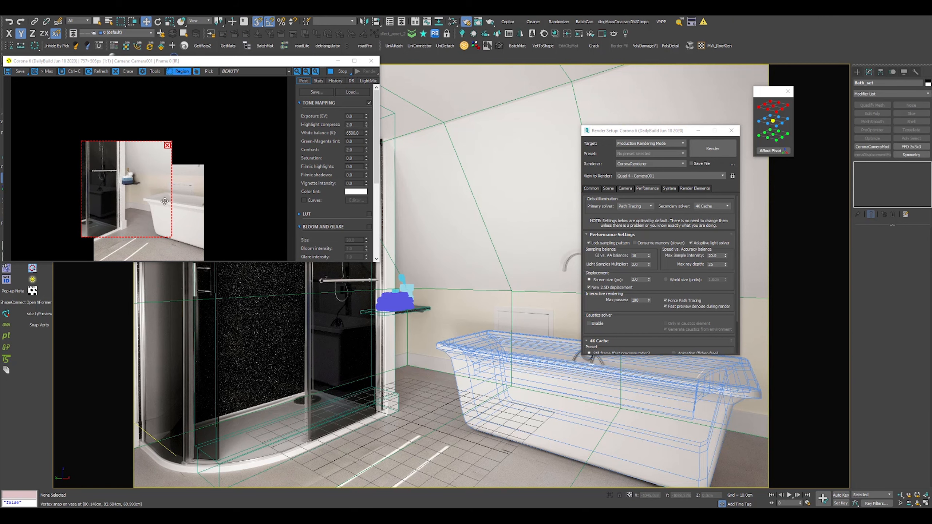
{"action": "scroll", "coordinate": [131, 181], "scroll_direction": "up", "scroll_amount": 2}
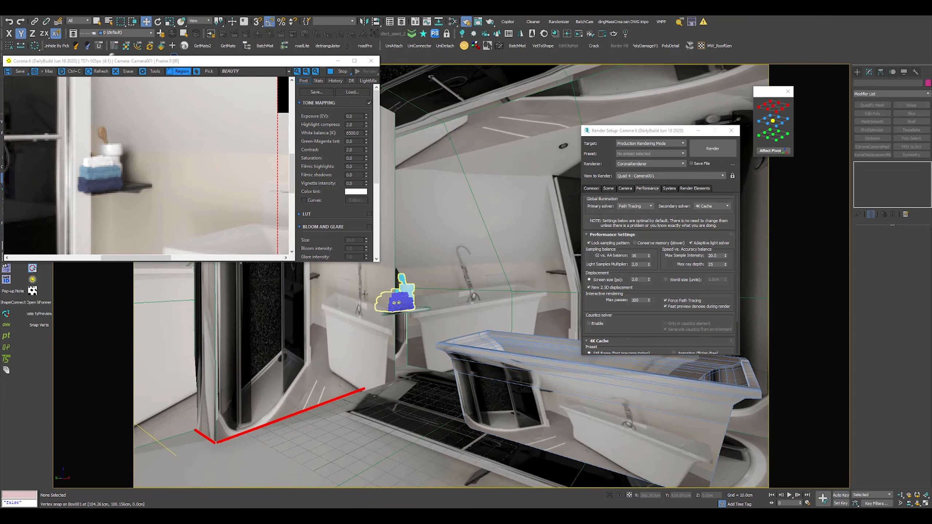
Step: Group the shower wall box together with the low base box beneath it, keeping the default group name
{"action": "left_click", "coordinate": [361, 291]}
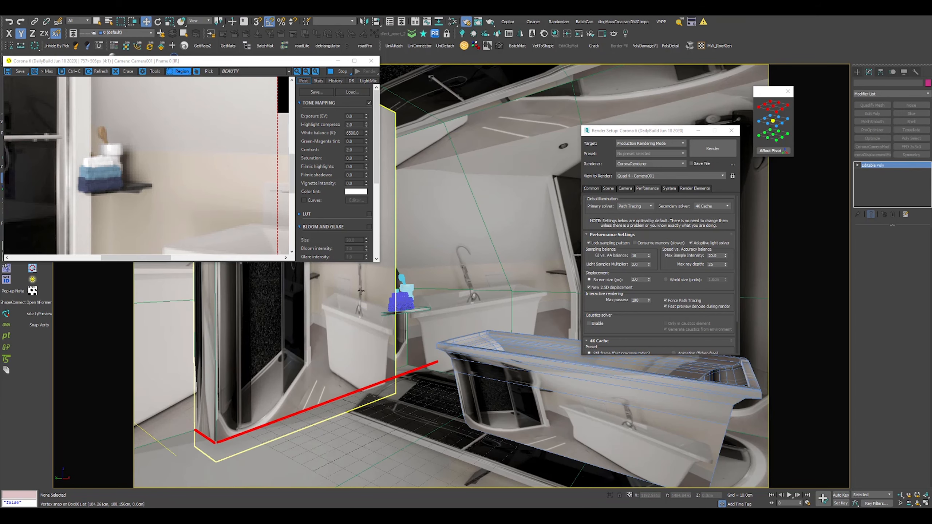
{"action": "left_click", "coordinate": [365, 315]}
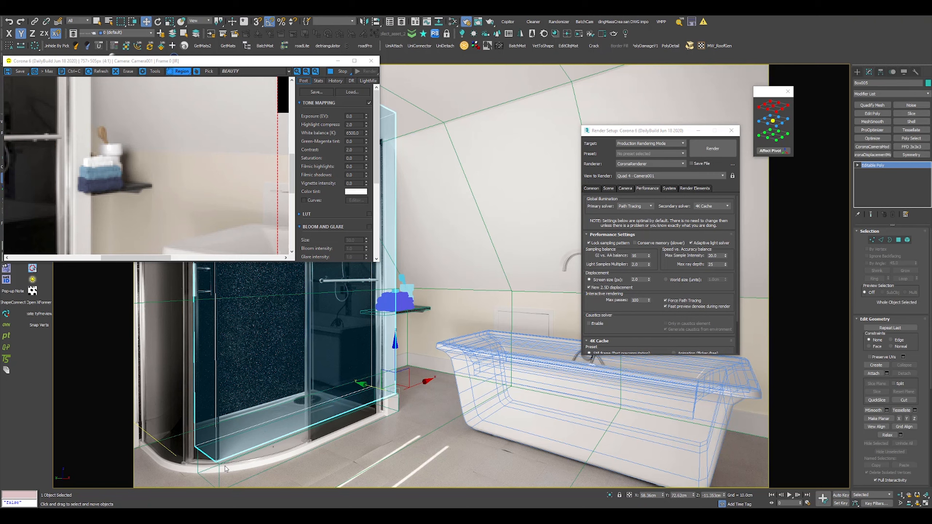
{"action": "left_click", "coordinate": [224, 469]}
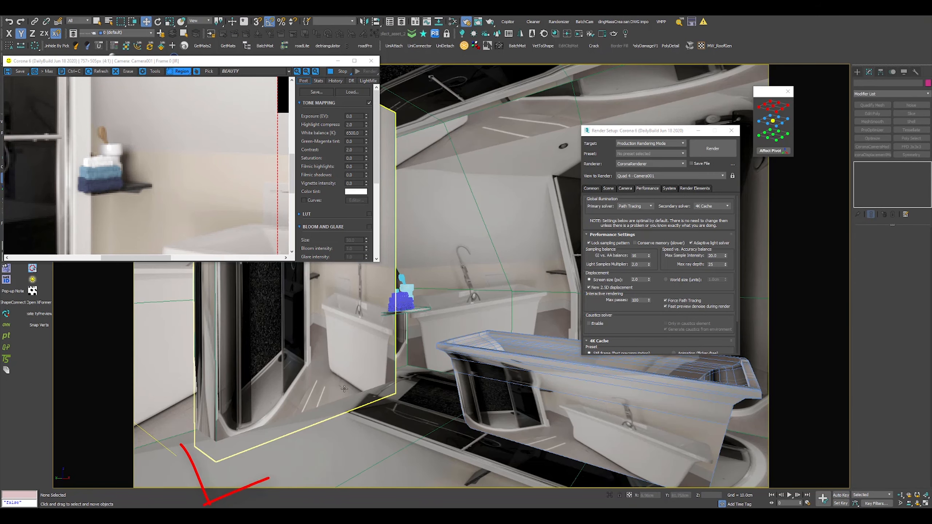
{"action": "left_click", "coordinate": [400, 379]}
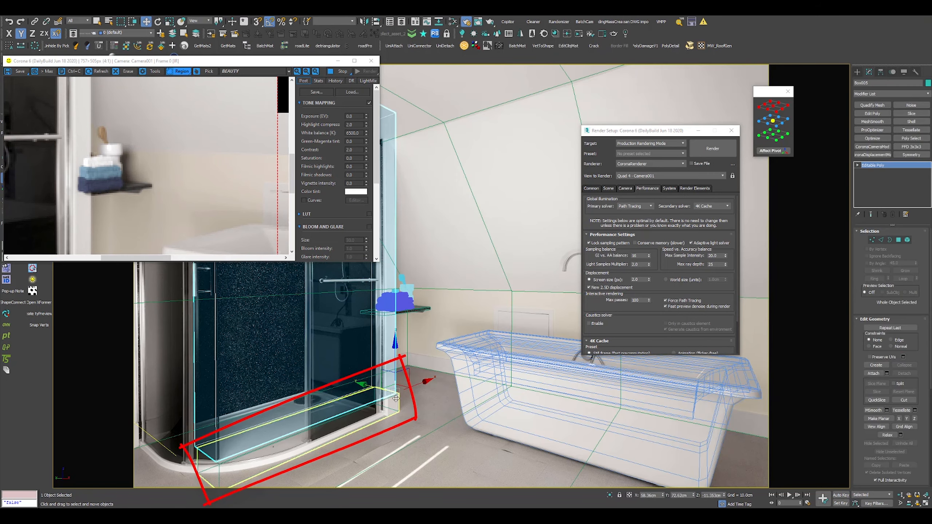
{"action": "left_click", "coordinate": [401, 395], "text": "ctrl"}
{"action": "key", "text": "ctrl+g"}
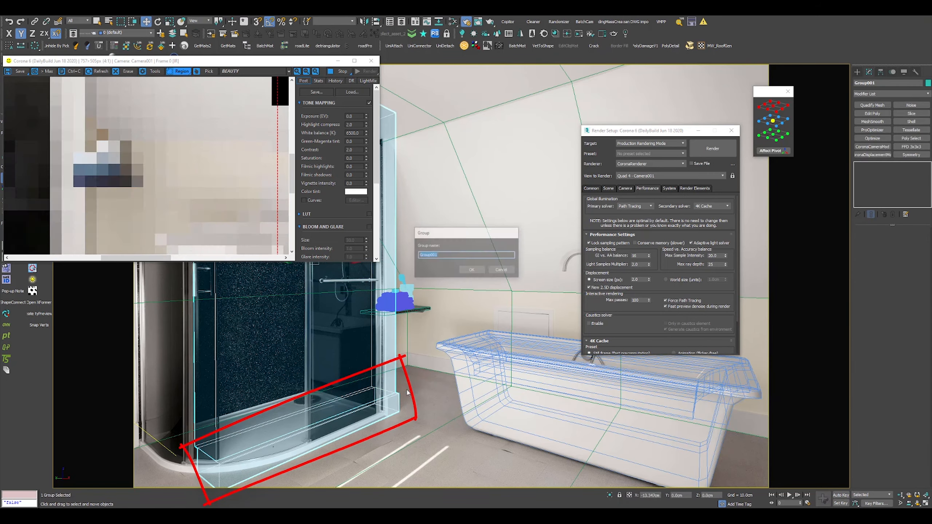
{"action": "key", "text": "Return"}
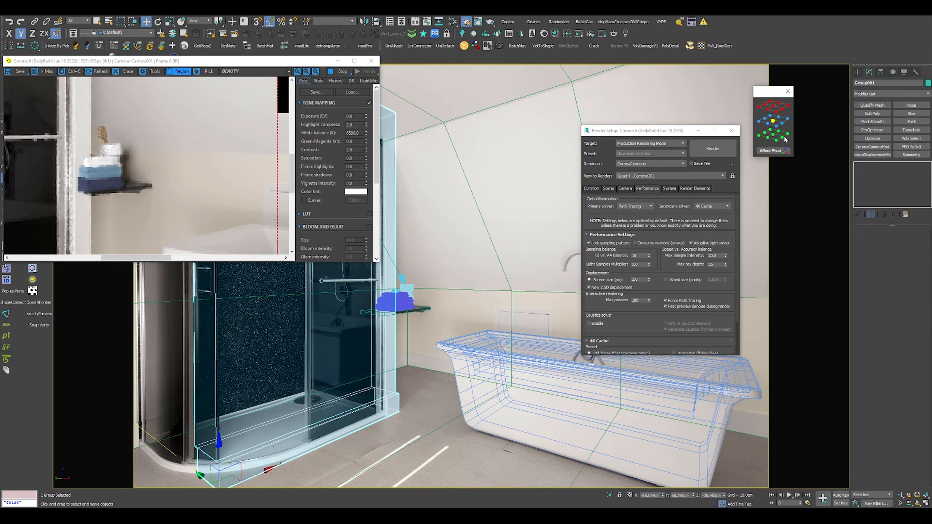
Step: Set the group's pivot to its bottom corner and move the group so it lines up with the shower base in the photo
{"action": "left_click", "coordinate": [782, 139]}
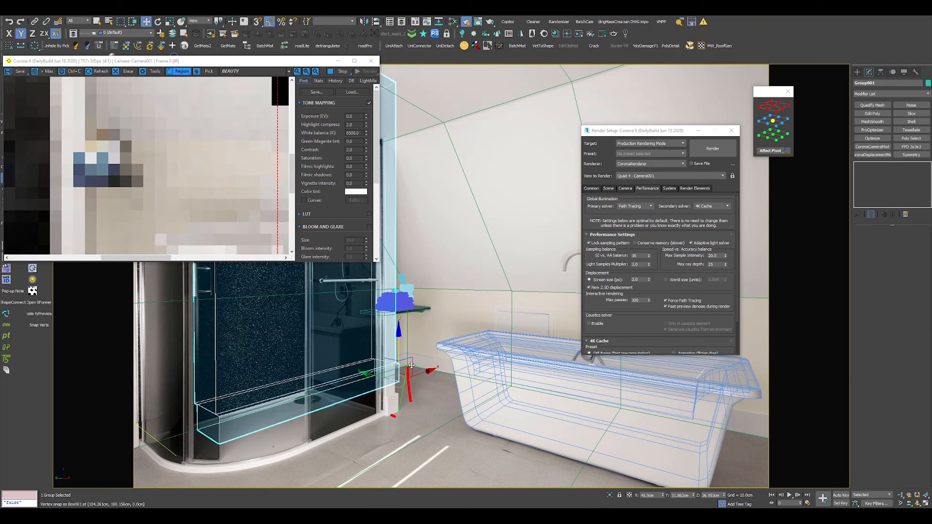
{"action": "left_click_drag", "start_coordinate": [399, 381], "coordinate": [404, 405]}
{"action": "scroll", "coordinate": [143, 220], "scroll_direction": "down", "scroll_amount": 1}
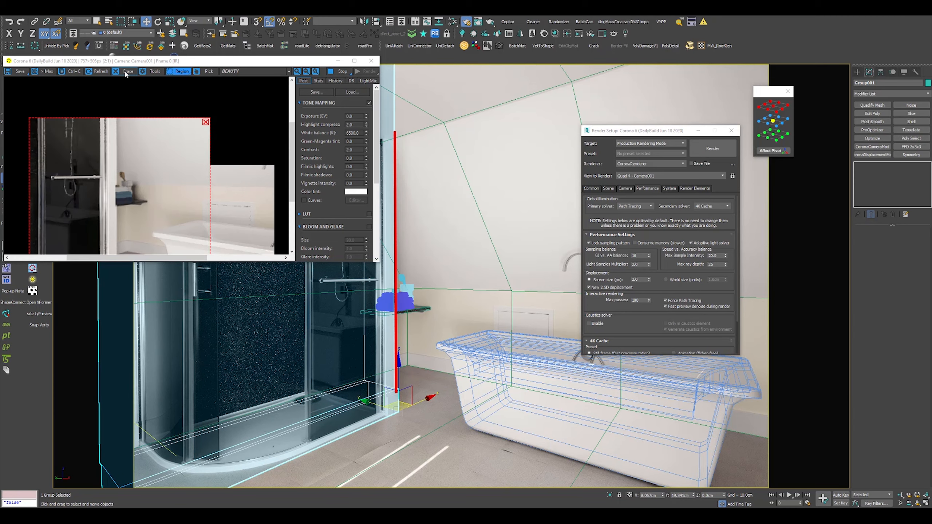
Step: In 2D Pan Zoom Mode, select the upper vertices of the base box and lower them along Z to match the photographed ledge
{"action": "left_click_drag", "start_coordinate": [128, 61], "coordinate": [187, 97]}
{"action": "left_click", "coordinate": [58, 69]}
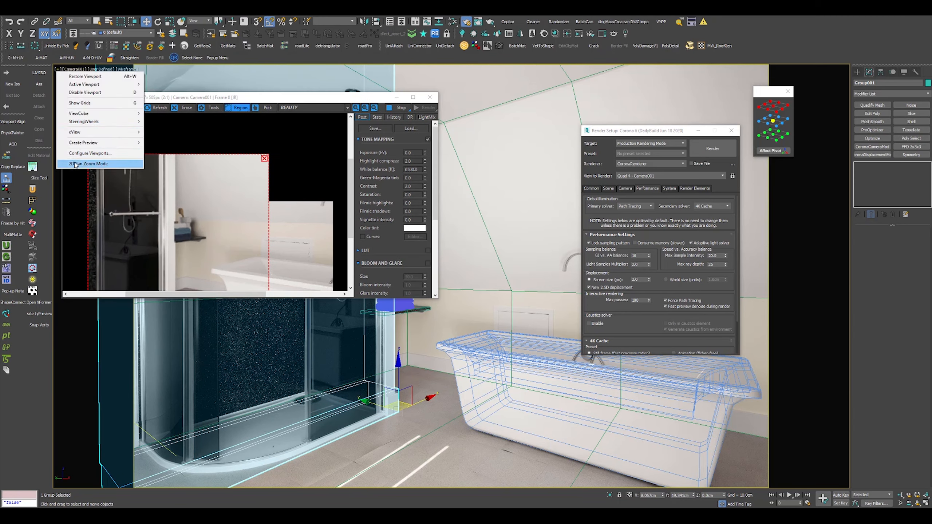
{"action": "left_click", "coordinate": [76, 164]}
{"action": "scroll", "coordinate": [475, 336], "scroll_direction": "up", "scroll_amount": 3}
{"action": "scroll", "coordinate": [475, 336], "scroll_direction": "down", "scroll_amount": 3}
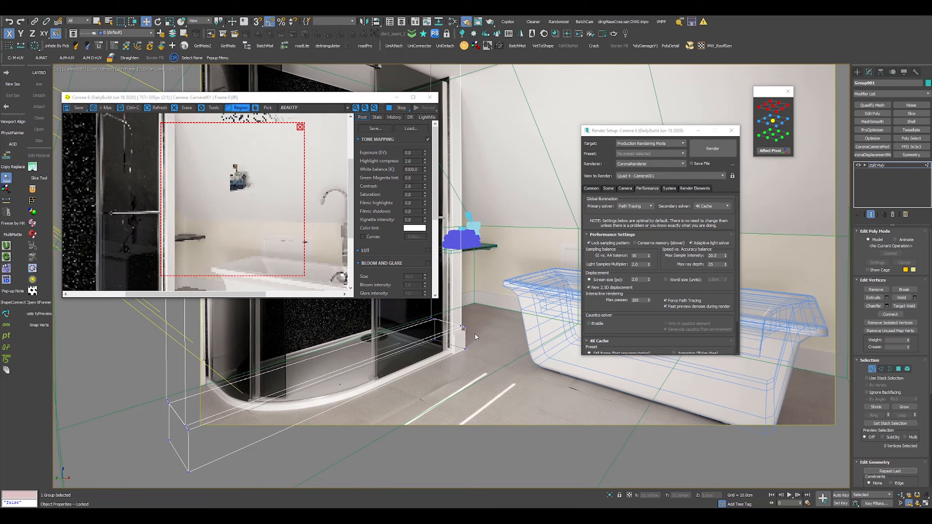
{"action": "left_click_drag", "start_coordinate": [476, 332], "coordinate": [414, 301]}
{"action": "left_click_drag", "start_coordinate": [152, 381], "coordinate": [203, 434], "text": "ctrl"}
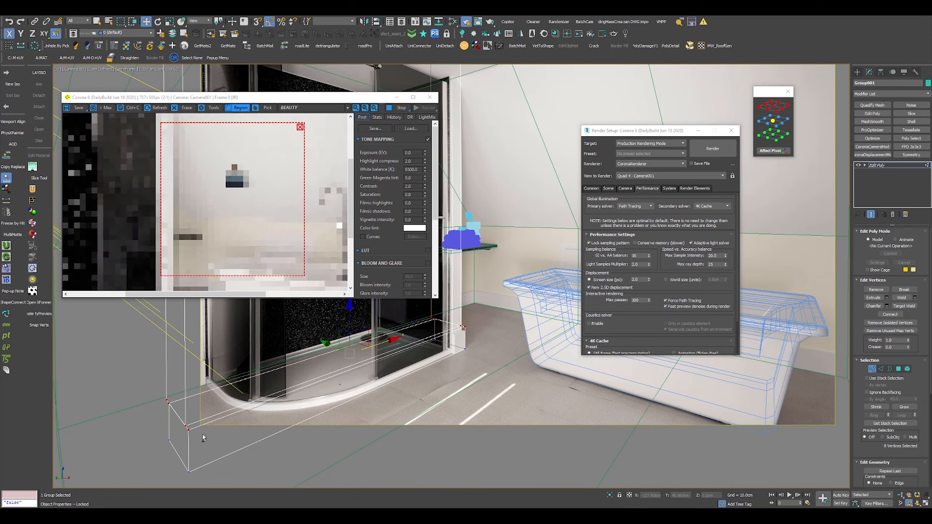
{"action": "scroll", "coordinate": [380, 352], "scroll_direction": "up", "scroll_amount": 2}
{"action": "left_click_drag", "start_coordinate": [319, 314], "coordinate": [324, 322]}
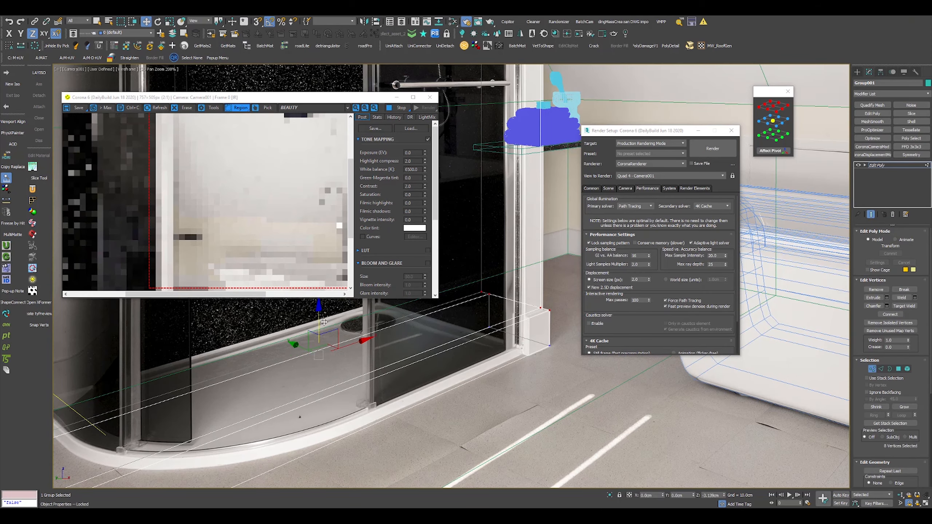
Step: Select the shower wall's outer polygon and move it along Y to match the edge of the photographed wall
{"action": "scroll", "coordinate": [488, 227], "scroll_direction": "down", "scroll_amount": 5}
{"action": "key", "text": "4"}
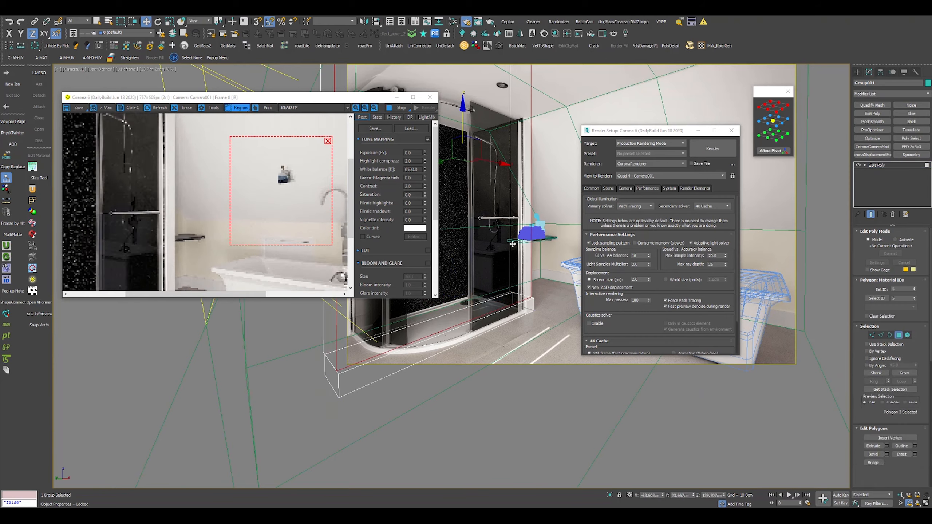
{"action": "scroll", "coordinate": [513, 244], "scroll_direction": "up", "scroll_amount": 2}
{"action": "left_click_drag", "start_coordinate": [441, 156], "coordinate": [443, 158]}
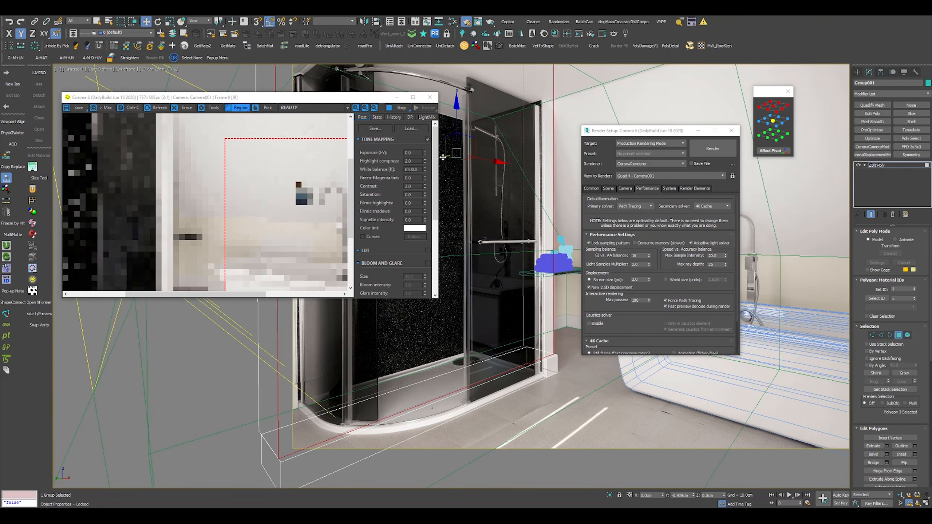
{"action": "scroll", "coordinate": [546, 262], "scroll_direction": "up", "scroll_amount": 5}
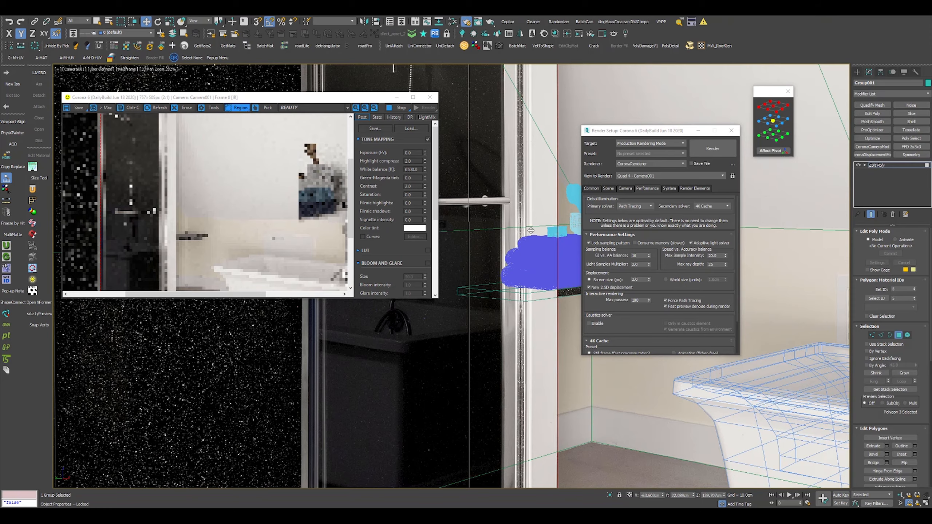
{"action": "scroll", "coordinate": [533, 213], "scroll_direction": "down", "scroll_amount": 5}
{"action": "left_click", "coordinate": [158, 69]}
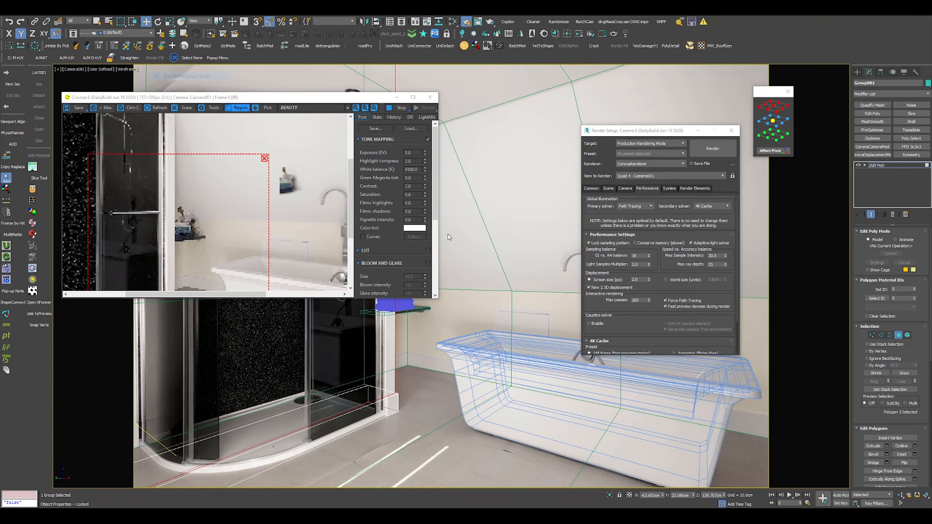
Step: Check the shelf props against the shower wall in the interactive render, then turn off the render region and close the frame buffer
{"action": "scroll", "coordinate": [250, 187], "scroll_direction": "down", "scroll_amount": 1}
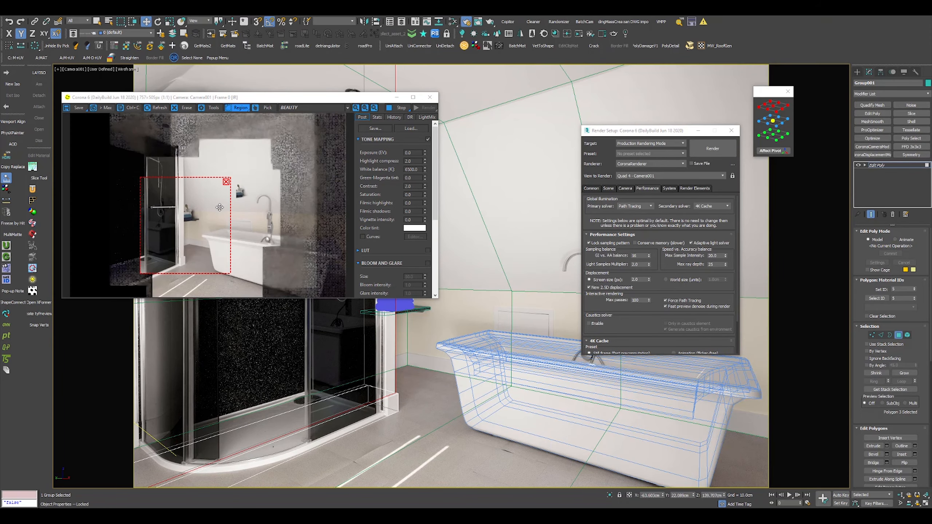
{"action": "left_click_drag", "start_coordinate": [220, 208], "coordinate": [185, 219]}
{"action": "scroll", "coordinate": [184, 217], "scroll_direction": "up", "scroll_amount": 1}
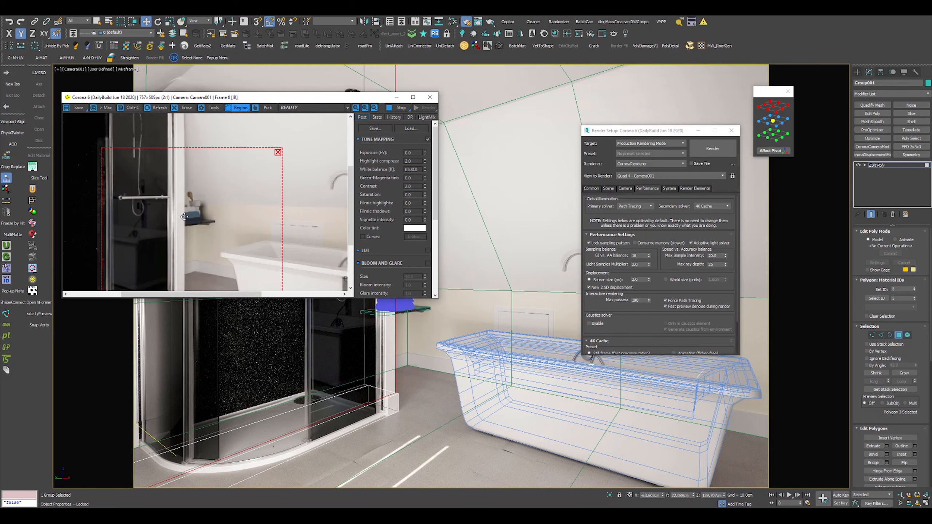
{"action": "scroll", "coordinate": [184, 217], "scroll_direction": "down", "scroll_amount": 1}
{"action": "left_click", "coordinate": [237, 111]}
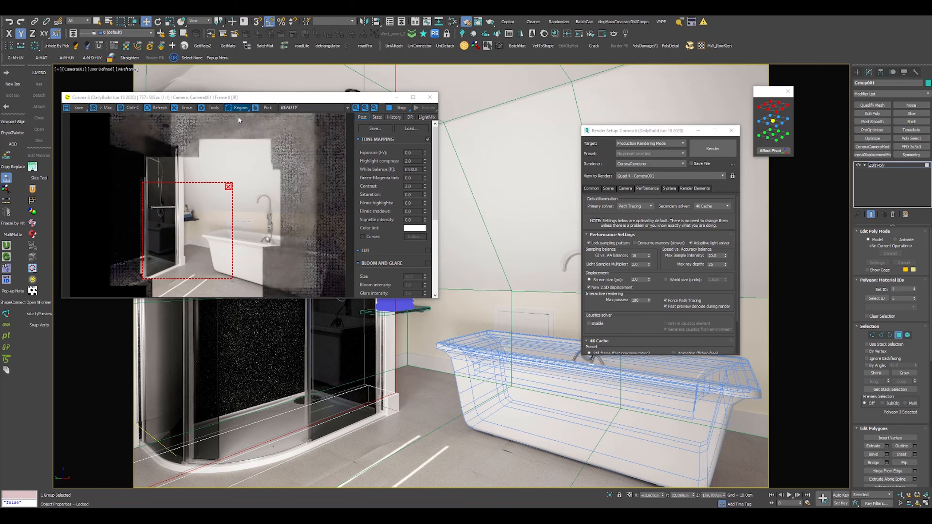
{"action": "left_click_drag", "start_coordinate": [235, 97], "coordinate": [284, 78]}
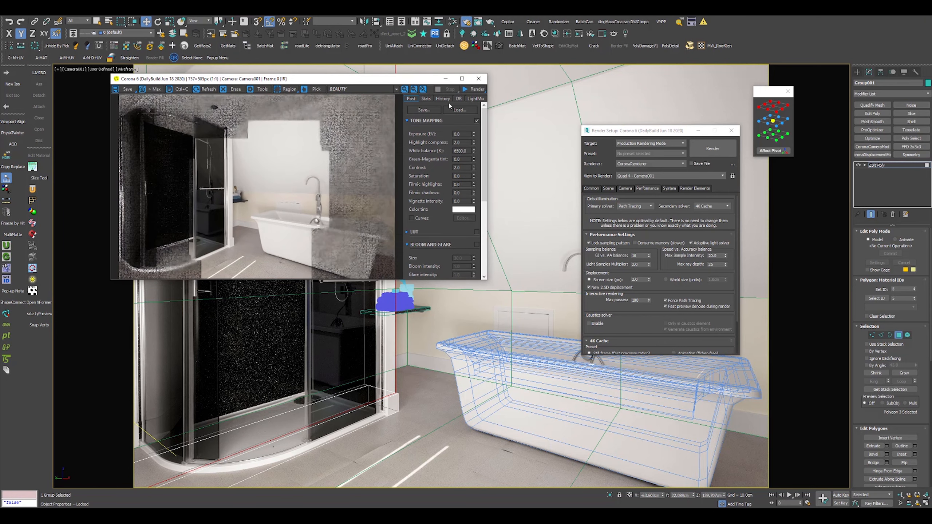
{"action": "left_click", "coordinate": [478, 79]}
Step: Paste the towel stack group with Copitor, align it to the bath set, and raise it above the wall shelf
{"action": "left_click", "coordinate": [508, 21]}
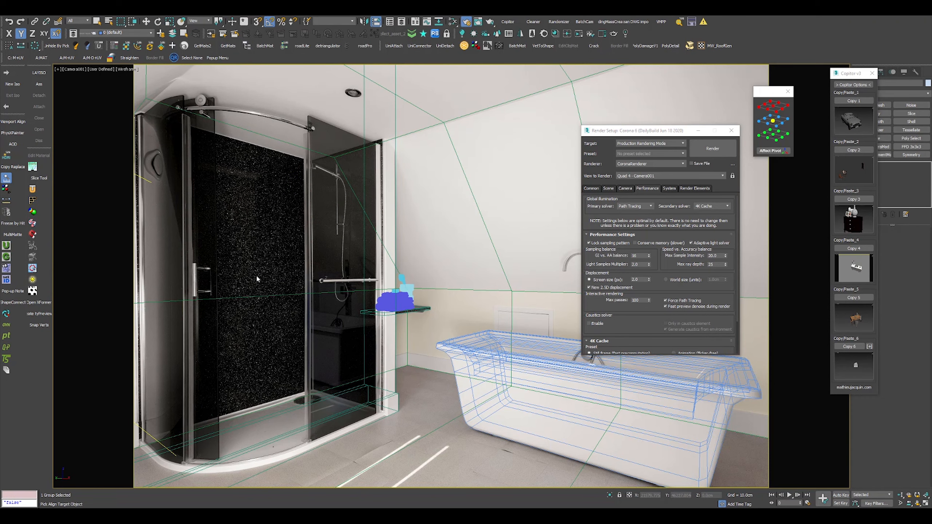
{"action": "key", "text": "w"}
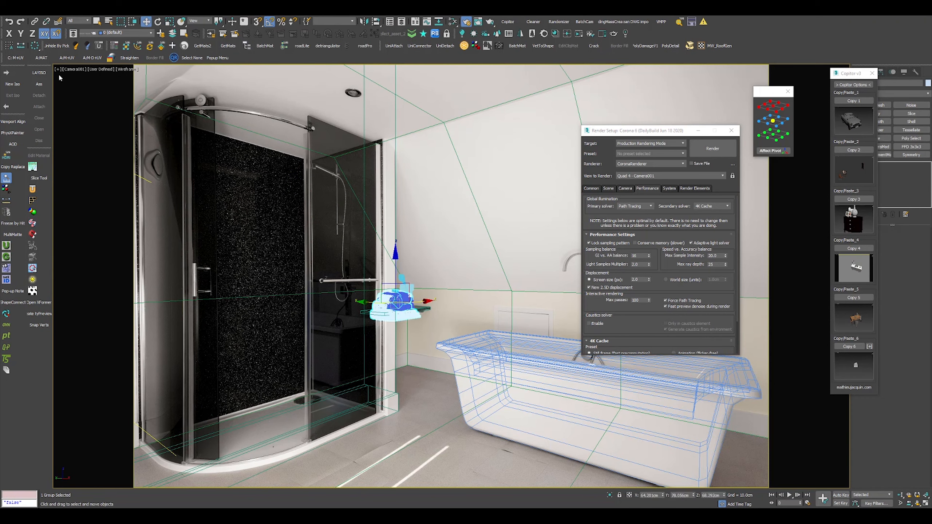
{"action": "left_click", "coordinate": [59, 70]}
{"action": "left_click", "coordinate": [99, 165]}
{"action": "scroll", "coordinate": [403, 311], "scroll_direction": "up", "scroll_amount": 5}
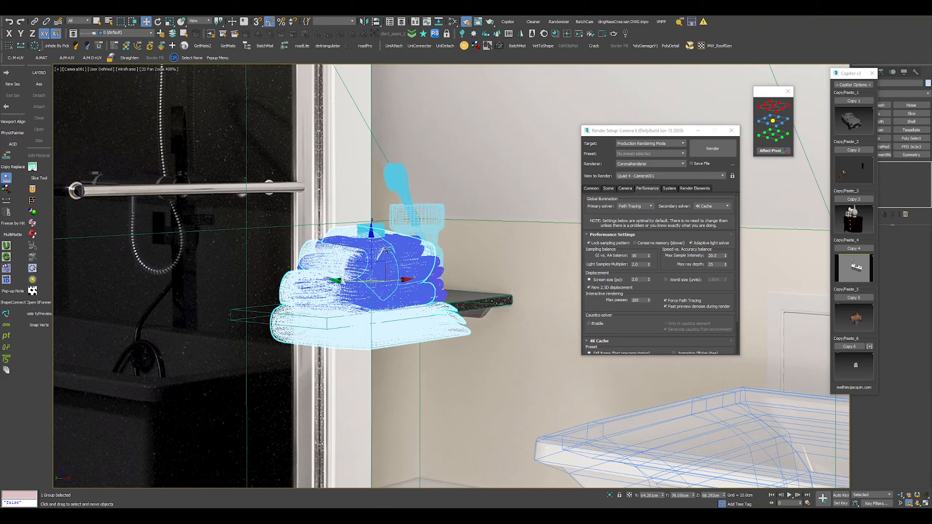
{"action": "left_click_drag", "start_coordinate": [371, 233], "coordinate": [401, 81]}
Step: Open the bath set group and delete its blue folded towels, keeping the jar and brush
{"action": "key", "text": "F3"}
{"action": "left_click", "coordinate": [398, 261]}
{"action": "key", "text": "alt+o"}
{"action": "left_click", "coordinate": [397, 267]}
{"action": "key", "text": "Delete"}
{"action": "left_click", "coordinate": [394, 247]}
{"action": "key", "text": "Delete"}
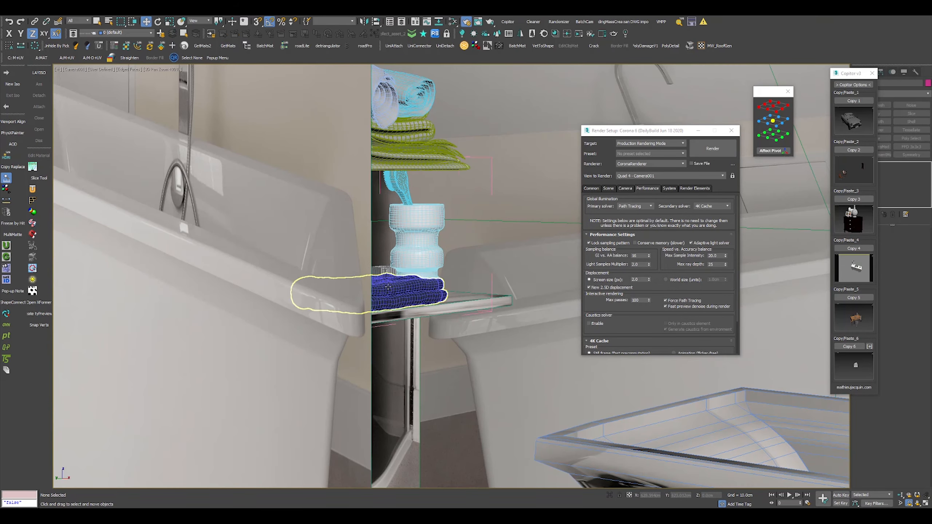
{"action": "key", "text": "Delete"}
{"action": "key", "text": "F3"}
Step: Set the towel stack's pivot to its bottom centre and Quick Align the stack to the wall shelf
{"action": "left_click", "coordinate": [411, 242]}
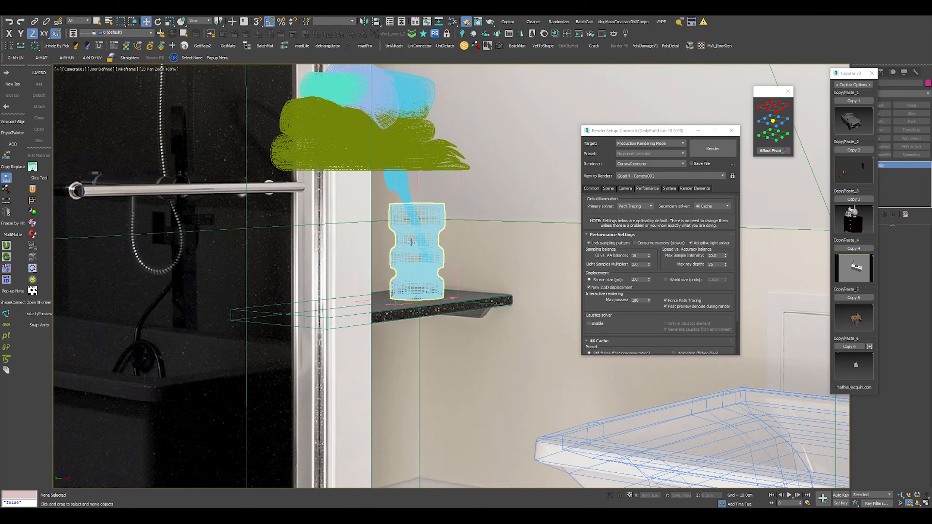
{"action": "left_click", "coordinate": [400, 139]}
{"action": "left_click", "coordinate": [774, 136]}
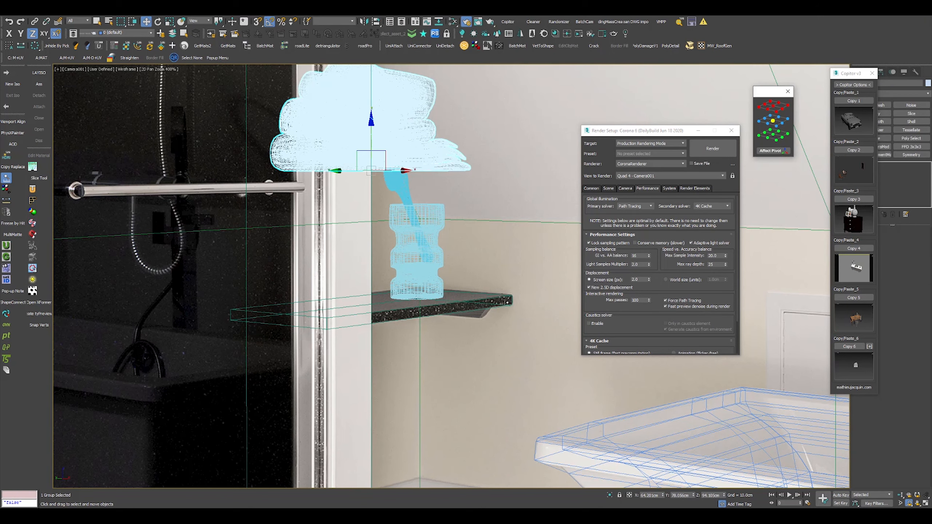
{"action": "key", "text": "shift+a"}
{"action": "left_click", "coordinate": [401, 311]}
{"action": "left_click", "coordinate": [400, 310]}
{"action": "left_click", "coordinate": [400, 310]}
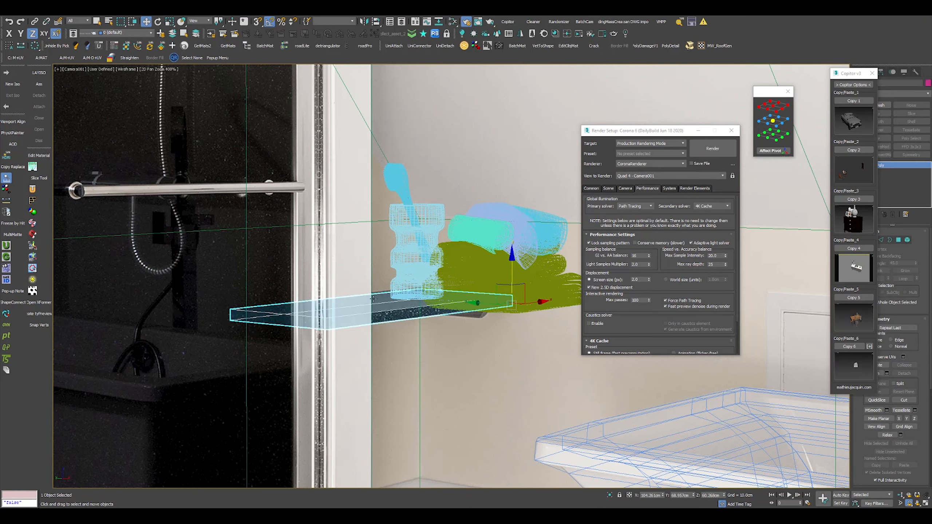
Step: Set the wall shelf's pivot to its top centre and Quick Align the towel stack to the shelf again
{"action": "left_click", "coordinate": [773, 108]}
{"action": "left_click", "coordinate": [495, 272]}
{"action": "key", "text": "shift+a"}
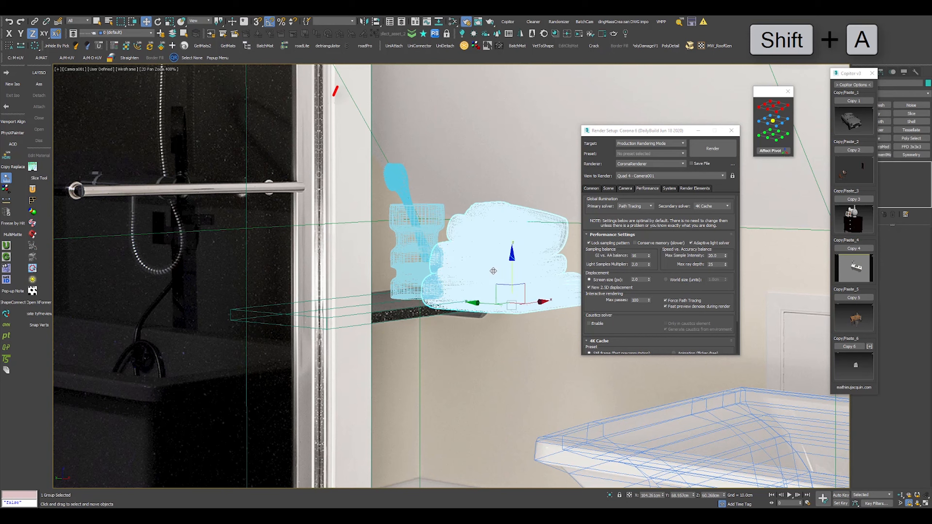
{"action": "left_click", "coordinate": [390, 311]}
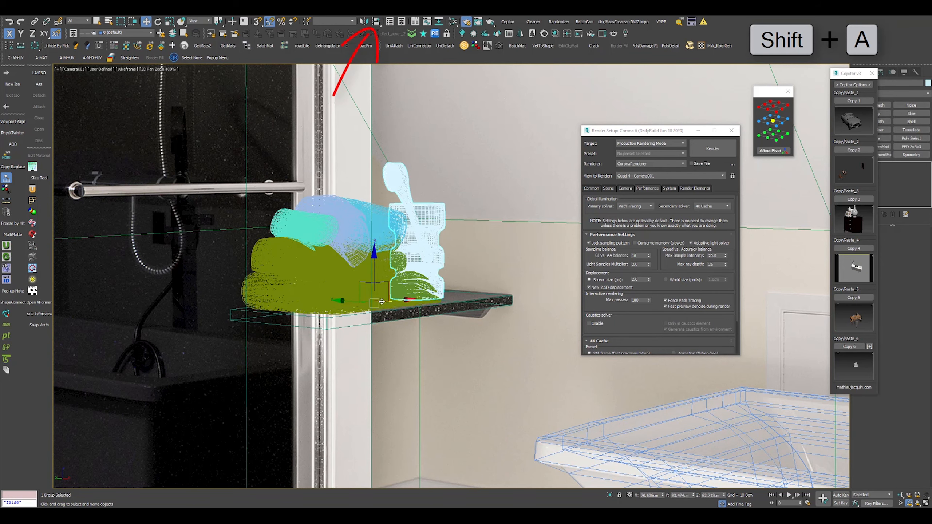
Step: Arrange the towel stack and the jar side by side on the wall shelf, ending in the shaded full camera view
{"action": "mouse_move", "coordinate": [383, 301]}
{"action": "left_mouse_down"}
{"action": "mouse_move", "coordinate": [416, 301]}
{"action": "mouse_move", "coordinate": [397, 278]}
{"action": "left_mouse_up"}
{"action": "key", "text": "F3"}
{"action": "scroll", "coordinate": [522, 173], "scroll_direction": "down", "scroll_amount": 3}
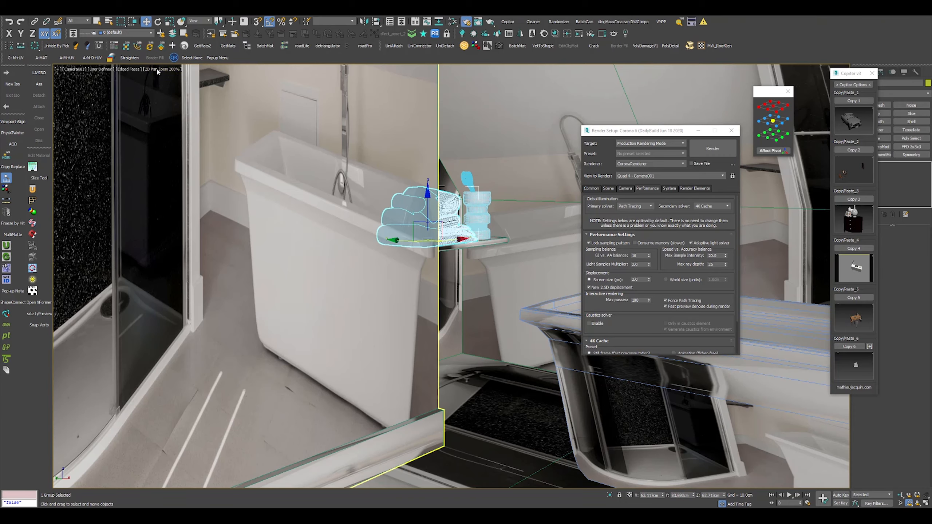
{"action": "left_click", "coordinate": [157, 74]}
Step: Run an interactive render, inspect the towels and jar on the wall shelf up close, and stop the render
{"action": "left_click", "coordinate": [578, 34]}
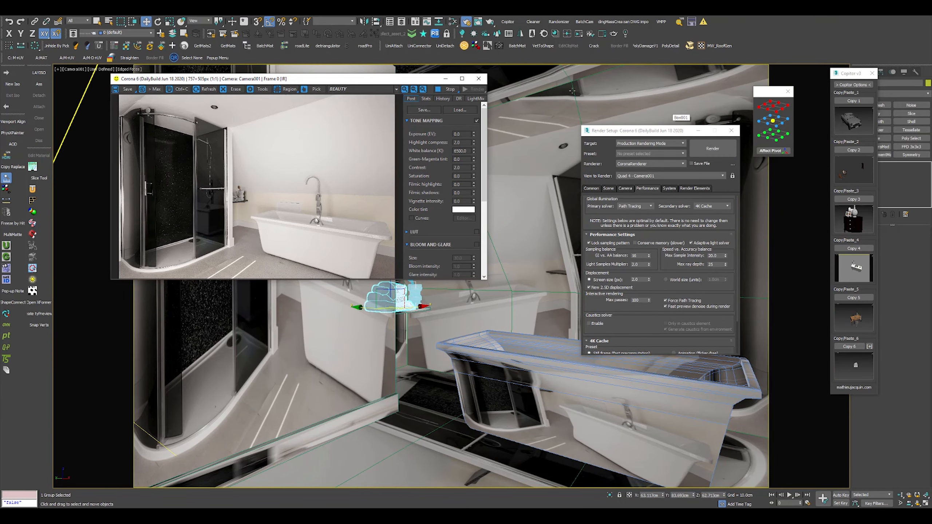
{"action": "scroll", "coordinate": [241, 214], "scroll_direction": "up", "scroll_amount": 2}
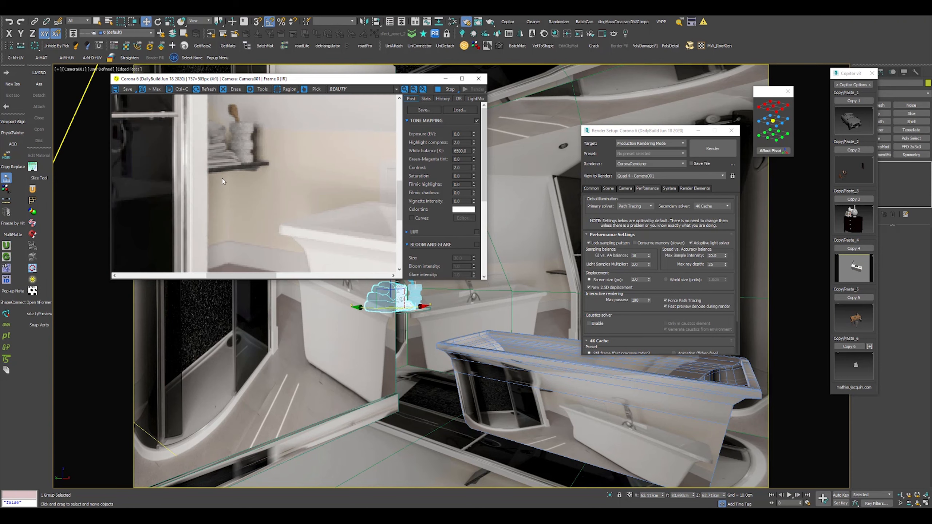
{"action": "scroll", "coordinate": [224, 177], "scroll_direction": "down", "scroll_amount": 2}
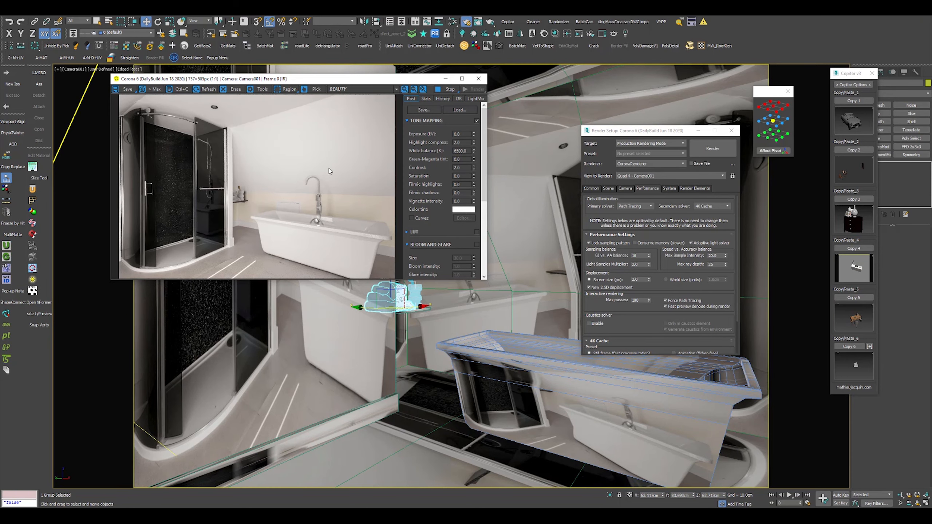
{"action": "left_click", "coordinate": [448, 89]}
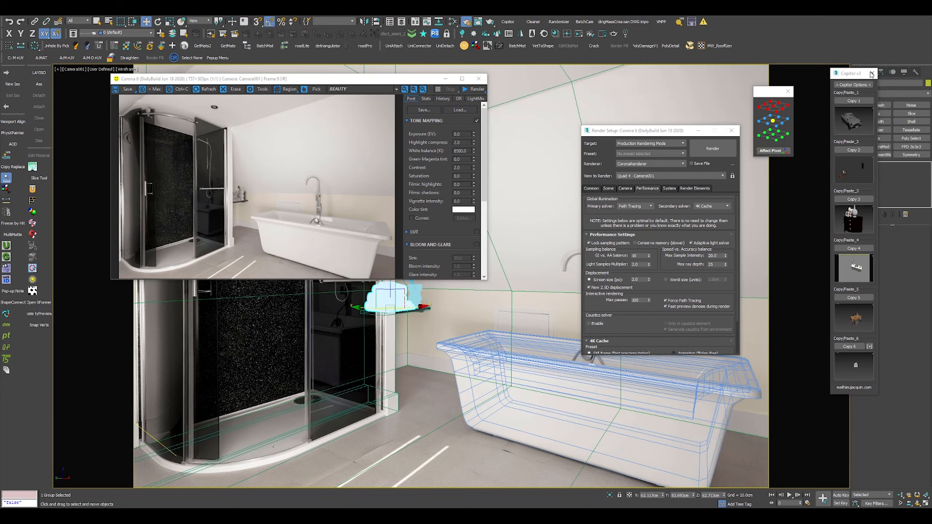
Step: Reopen Copitor and bring the draped bath towels into the bathroom scene
{"action": "left_click", "coordinate": [871, 74]}
{"action": "left_click", "coordinate": [505, 22]}
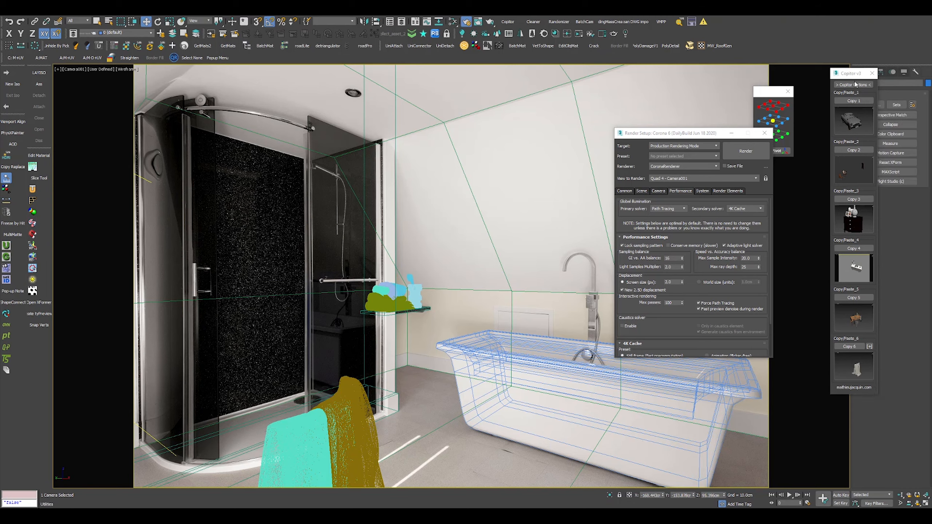
Step: Open the camera's link info and lock all move, rotate and scale axes of the bathtub and room geometry
{"action": "left_click", "coordinate": [880, 72]}
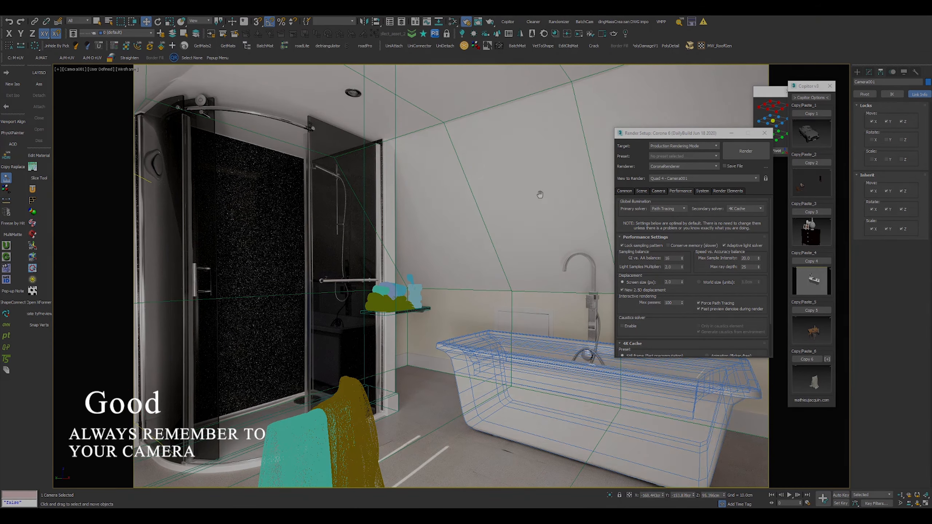
{"action": "left_click", "coordinate": [513, 361]}
{"action": "left_click", "coordinate": [513, 361], "text": "ctrl"}
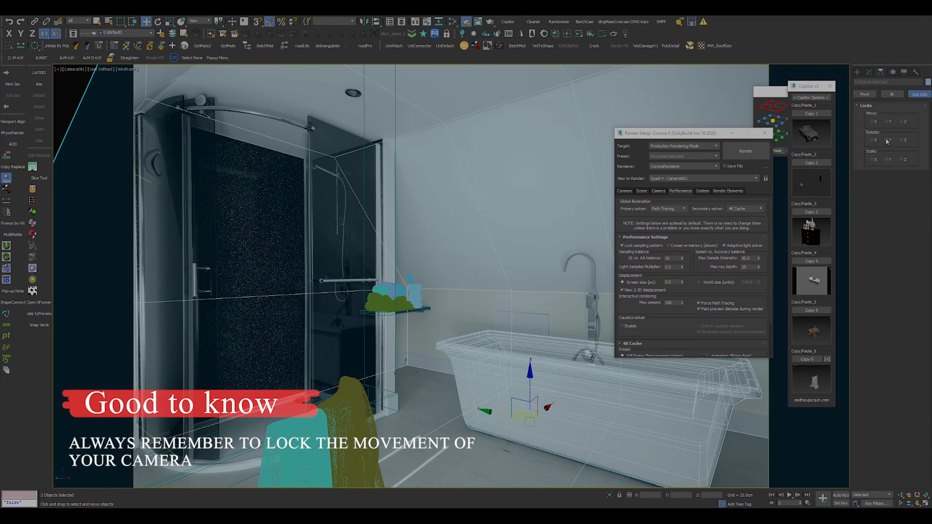
{"action": "left_click", "coordinate": [872, 122]}
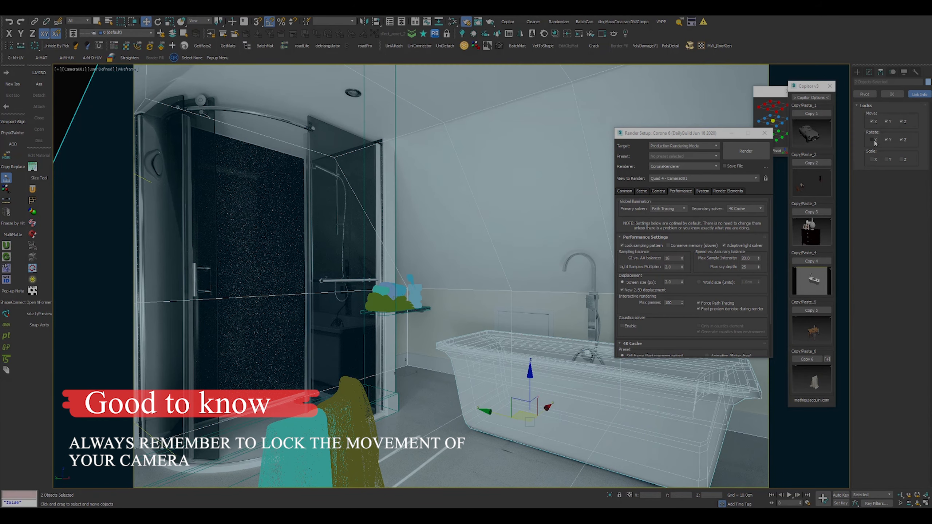
{"action": "left_click", "coordinate": [872, 159]}
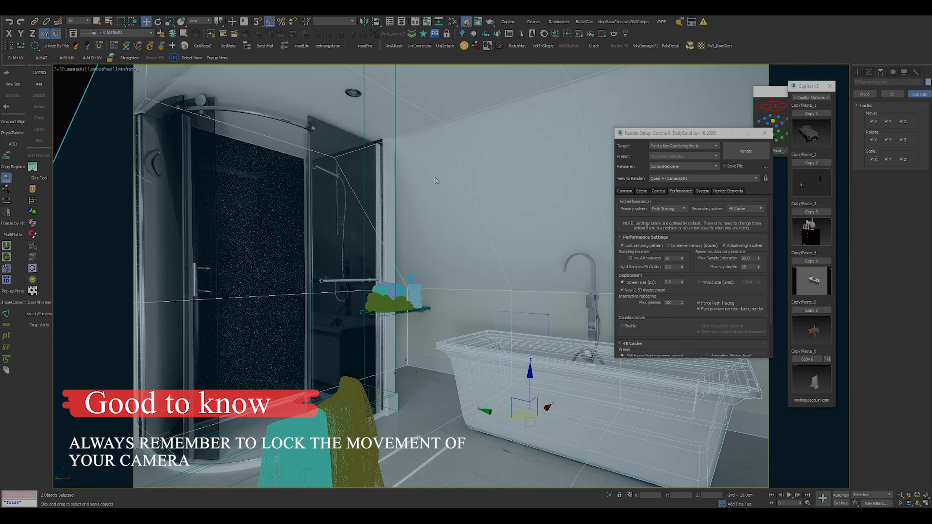
{"action": "left_click", "coordinate": [550, 161]}
{"action": "left_click", "coordinate": [69, 70]}
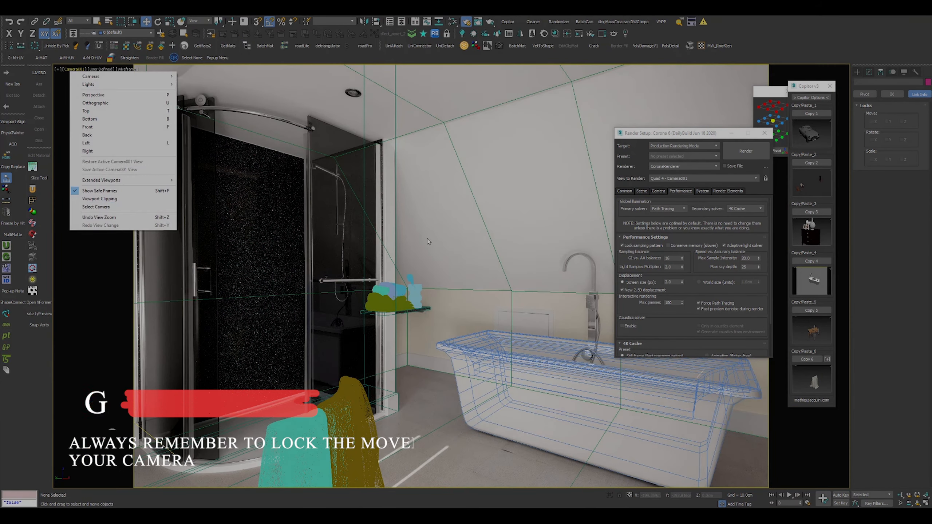
{"action": "left_click", "coordinate": [516, 238]}
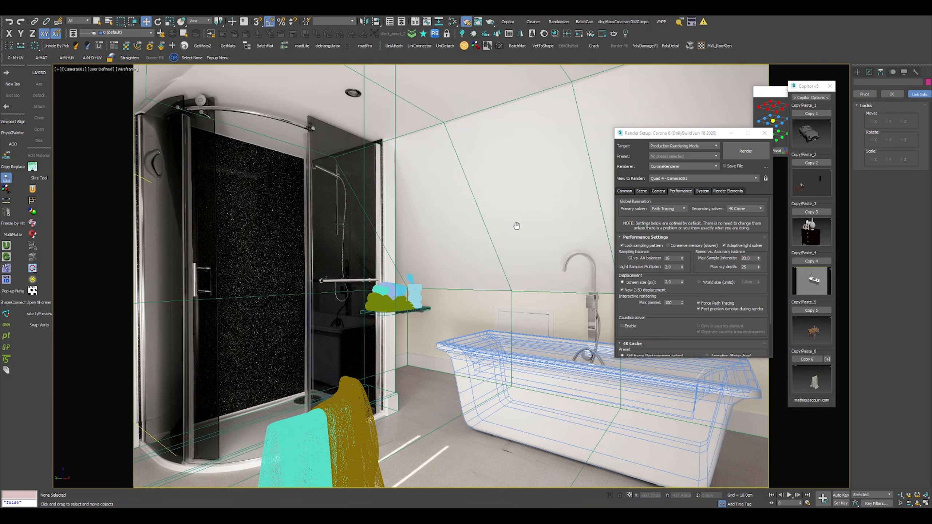
Step: Quick Align the draped bath towels to the bathtub
{"action": "left_click", "coordinate": [343, 458]}
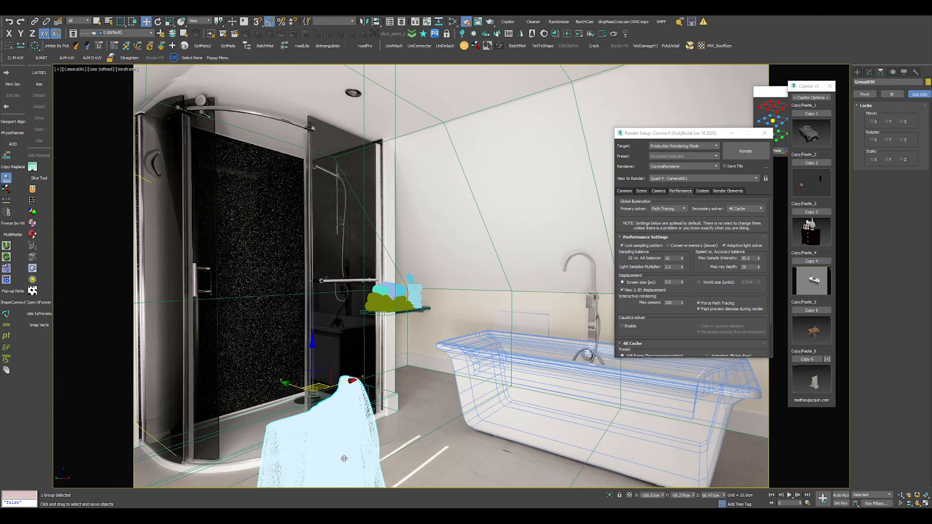
{"action": "key", "text": "shift+a"}
{"action": "left_click", "coordinate": [500, 396]}
Step: Rotate the draped towels and raise them to the bathtub's near rim
{"action": "key", "text": "e"}
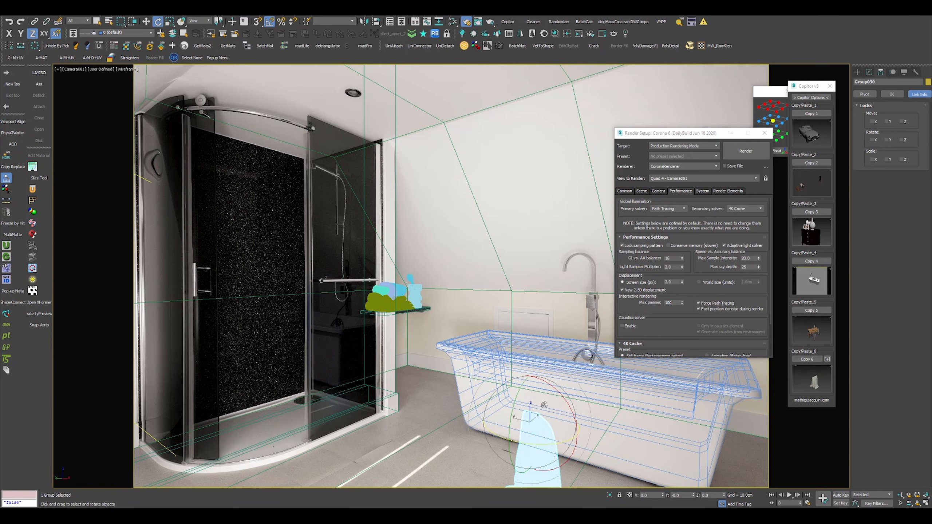
{"action": "key", "text": "F3"}
{"action": "mouse_move", "coordinate": [561, 444]}
{"action": "left_mouse_down"}
{"action": "mouse_move", "coordinate": [521, 451]}
{"action": "mouse_move", "coordinate": [550, 327]}
{"action": "left_mouse_up"}
{"action": "key", "text": "F3"}
{"action": "key", "text": "w"}
{"action": "key", "text": "F3"}
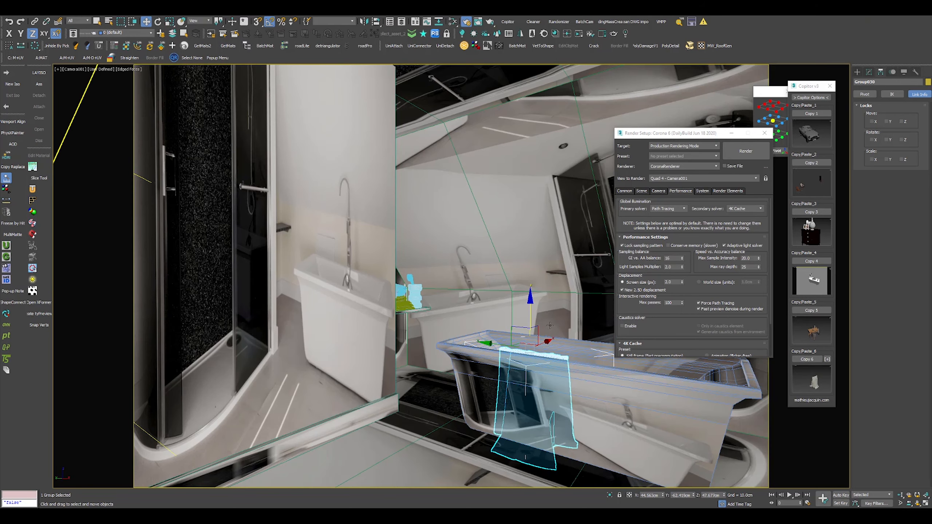
Step: Isolate the draped towels together with the bathtub in a perspective view centred on the rim
{"action": "key", "text": "p"}
{"action": "key", "text": "z"}
{"action": "left_click", "coordinate": [550, 325], "text": "ctrl"}
{"action": "key", "text": "alt+q"}
{"action": "middle_click_drag", "start_coordinate": [549, 325], "coordinate": [455, 290], "text": "alt"}
Step: Shift the draped towels so they hang over the bathtub's rim, and return to the camera view
{"action": "left_click", "coordinate": [405, 248]}
{"action": "scroll", "coordinate": [406, 248], "scroll_direction": "up", "scroll_amount": 3}
{"action": "middle_click_drag", "start_coordinate": [405, 249], "coordinate": [514, 219], "text": "alt"}
{"action": "left_click_drag", "start_coordinate": [509, 233], "coordinate": [439, 227]}
{"action": "mouse_move", "coordinate": [439, 226]}
{"action": "middle_mouse_down", "text": "alt"}
{"action": "mouse_move", "coordinate": [479, 194]}
{"action": "mouse_move", "coordinate": [449, 172]}
{"action": "mouse_move", "coordinate": [446, 204]}
{"action": "mouse_move", "coordinate": [423, 236]}
{"action": "mouse_move", "coordinate": [439, 238]}
{"action": "middle_mouse_up", "text": "alt"}
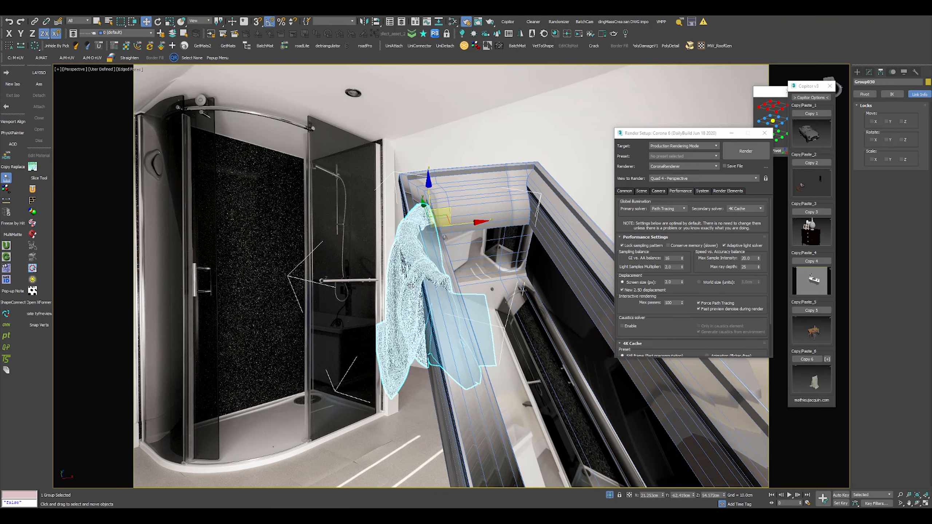
{"action": "mouse_move", "coordinate": [439, 238]}
{"action": "middle_mouse_down", "text": "alt"}
{"action": "mouse_move", "coordinate": [446, 220]}
{"action": "mouse_move", "coordinate": [439, 229]}
{"action": "middle_mouse_up", "text": "alt"}
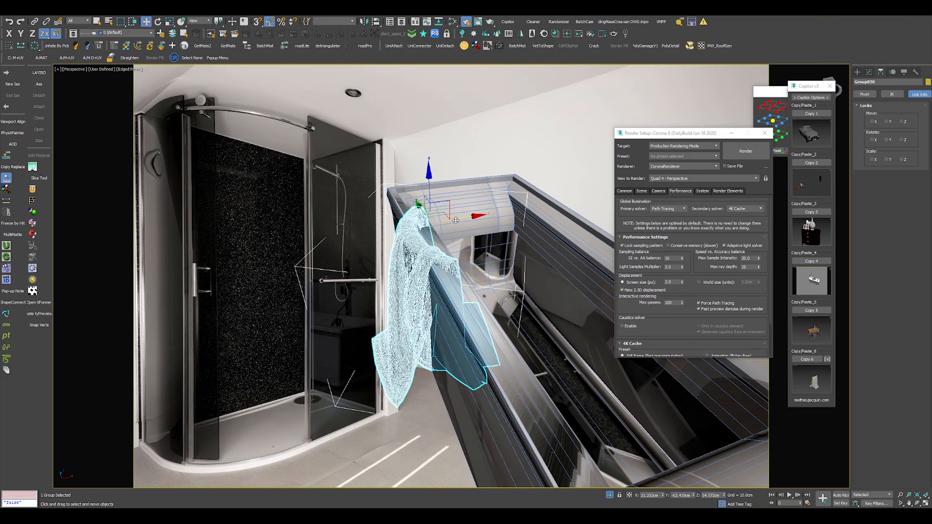
{"action": "left_click_drag", "start_coordinate": [456, 220], "coordinate": [444, 221]}
{"action": "middle_click_drag", "start_coordinate": [445, 222], "coordinate": [543, 205], "text": "alt"}
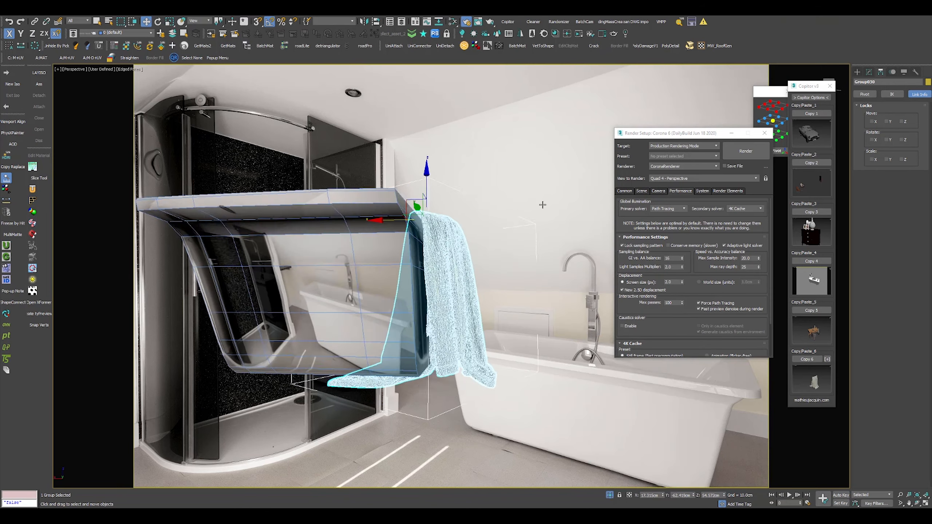
{"action": "key", "text": "c"}
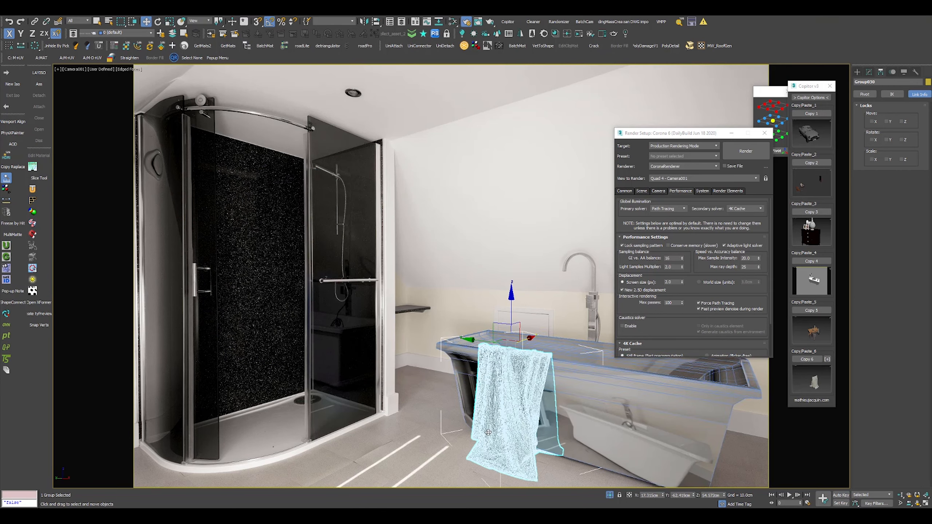
Step: Hide the edged faces and convert the materials of only the selected towels with Corona Converter
{"action": "key", "text": "F4"}
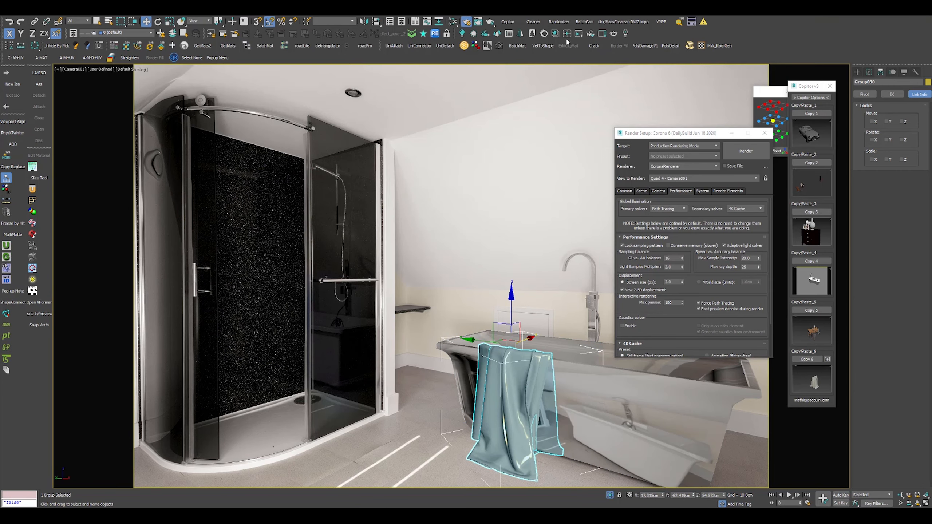
{"action": "left_click", "coordinate": [545, 34]}
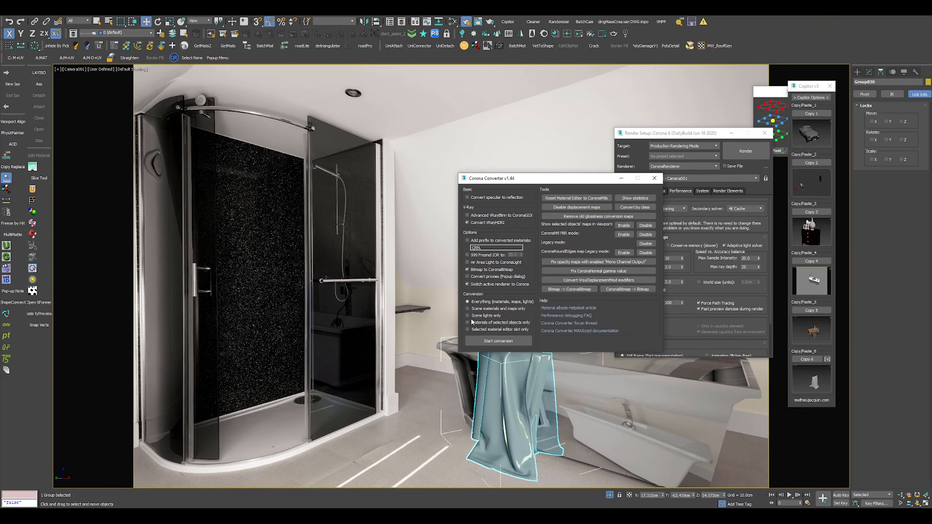
{"action": "left_click", "coordinate": [484, 323]}
{"action": "left_click", "coordinate": [498, 340]}
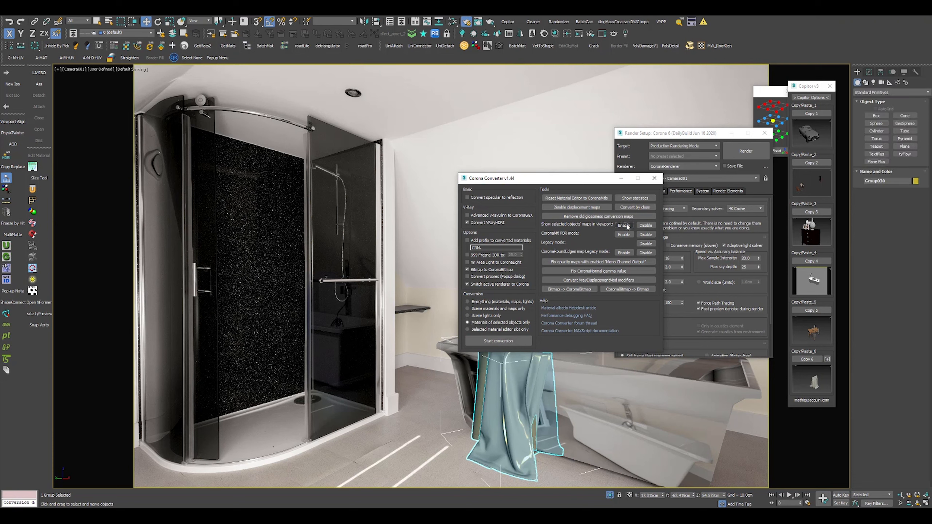
{"action": "left_click", "coordinate": [654, 178]}
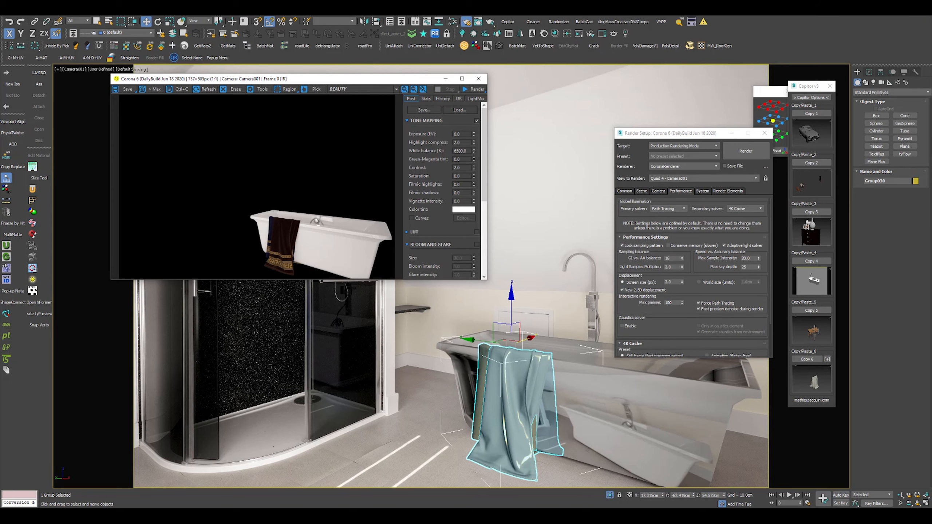
Step: Add an FFD 3x3x3 modifier to the draped towel group on the bathtub
{"action": "left_click", "coordinate": [578, 45]}
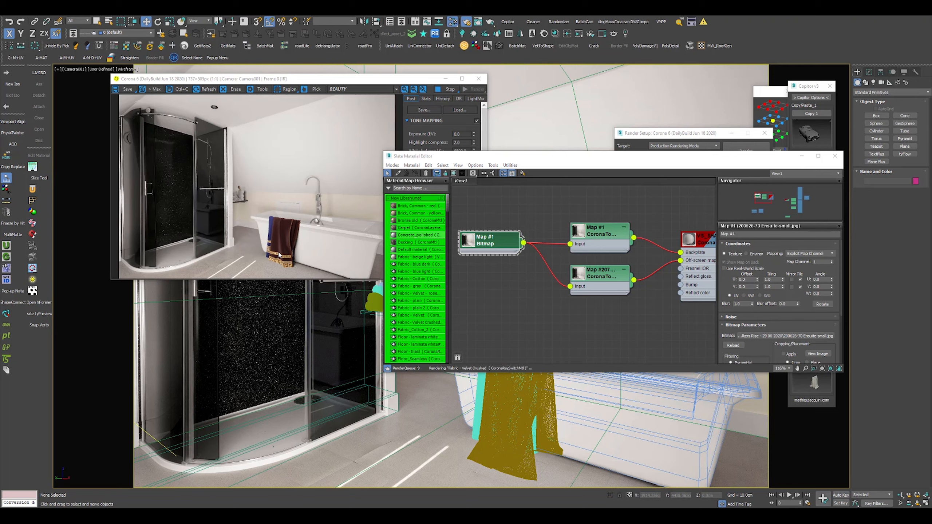
{"action": "left_click", "coordinate": [834, 155]}
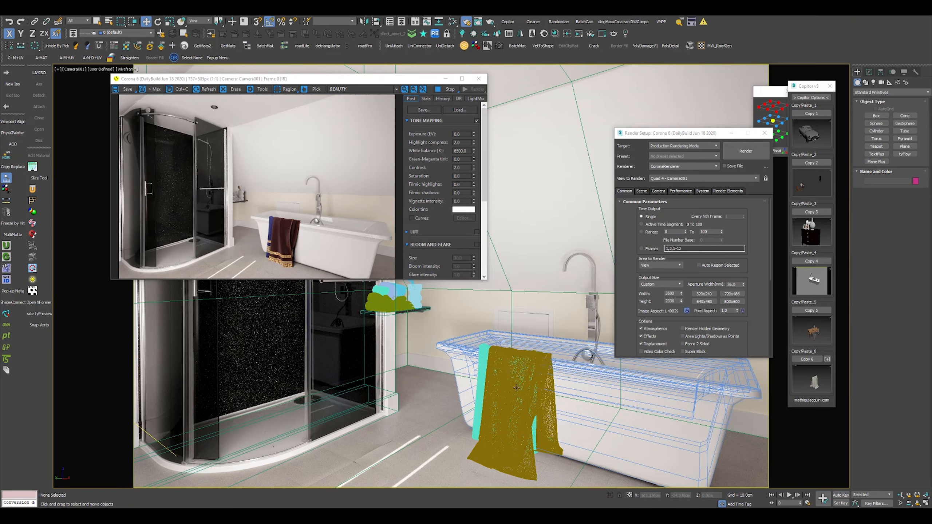
{"action": "left_click", "coordinate": [603, 326]}
{"action": "left_click", "coordinate": [868, 72]}
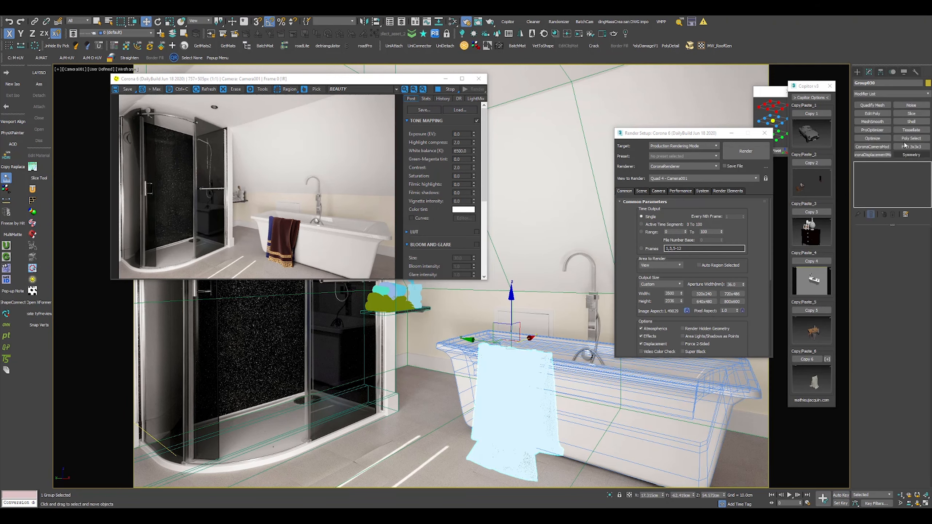
{"action": "left_click", "coordinate": [911, 147]}
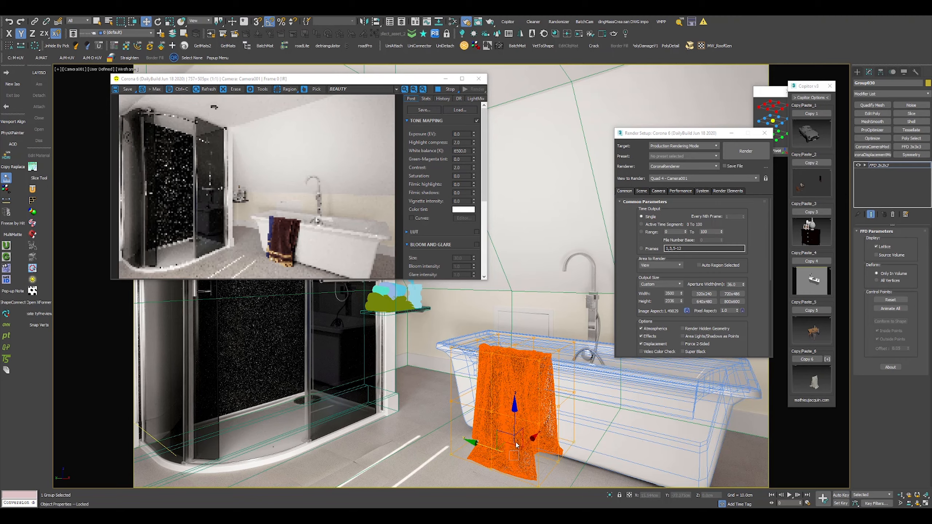
Step: Move the lower FFD control points of the draped towels vertically with 3D snap to match the floor level
{"action": "key", "text": "F3"}
{"action": "key", "text": "F3"}
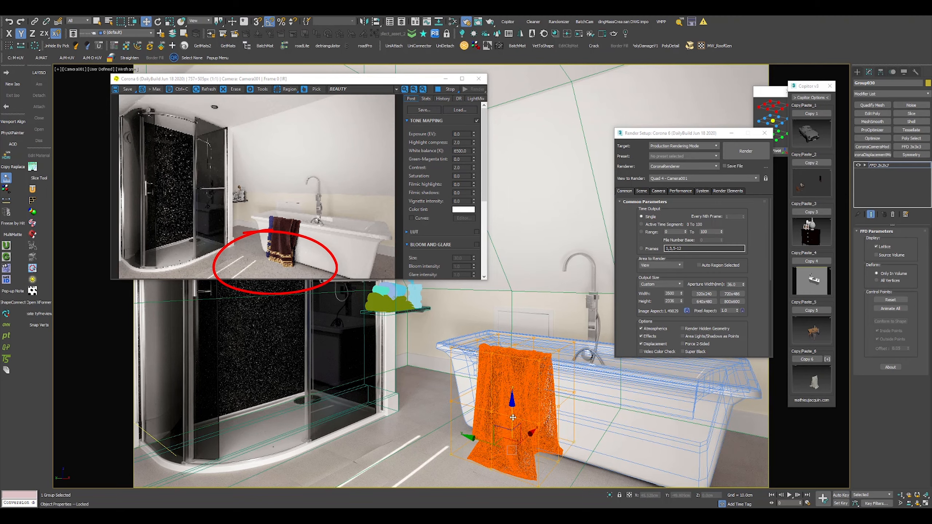
{"action": "left_click_drag", "start_coordinate": [512, 414], "coordinate": [625, 436]}
{"action": "key", "text": "s"}
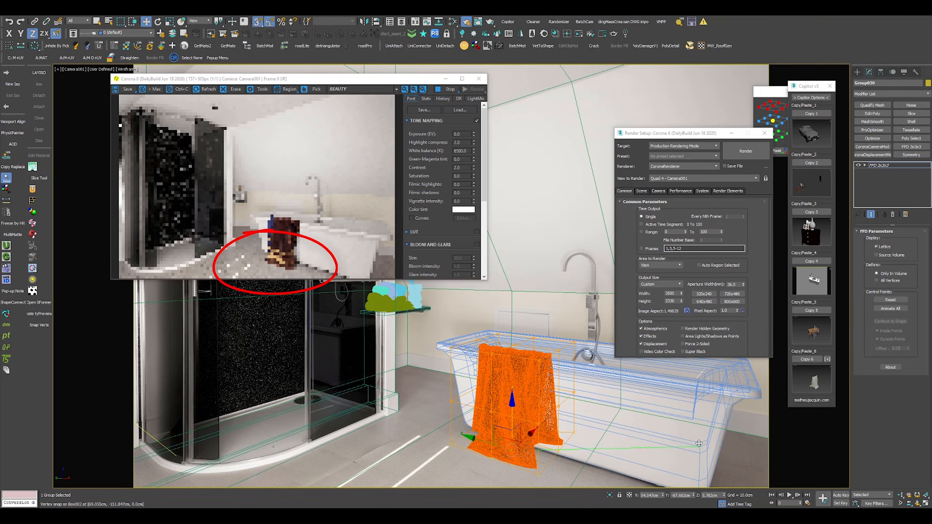
{"action": "scroll", "coordinate": [291, 269], "scroll_direction": "up", "scroll_amount": 1}
{"action": "scroll", "coordinate": [292, 269], "scroll_direction": "down", "scroll_amount": 1}
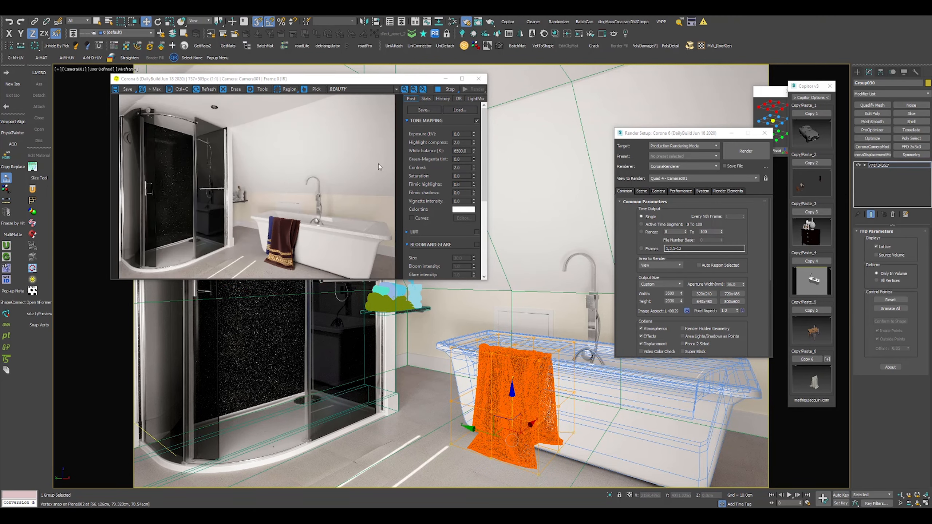
Step: Stop the interactive render and pick the draped towel's material from the scene into the Slate Material Editor
{"action": "left_click", "coordinate": [446, 89]}
{"action": "left_click", "coordinate": [454, 22]}
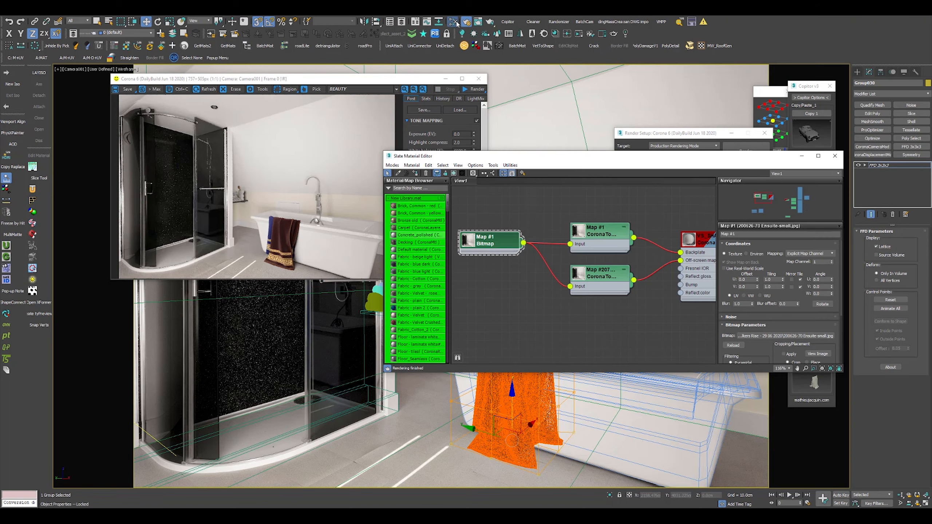
{"action": "left_click", "coordinate": [803, 207]}
{"action": "left_click", "coordinate": [399, 174]}
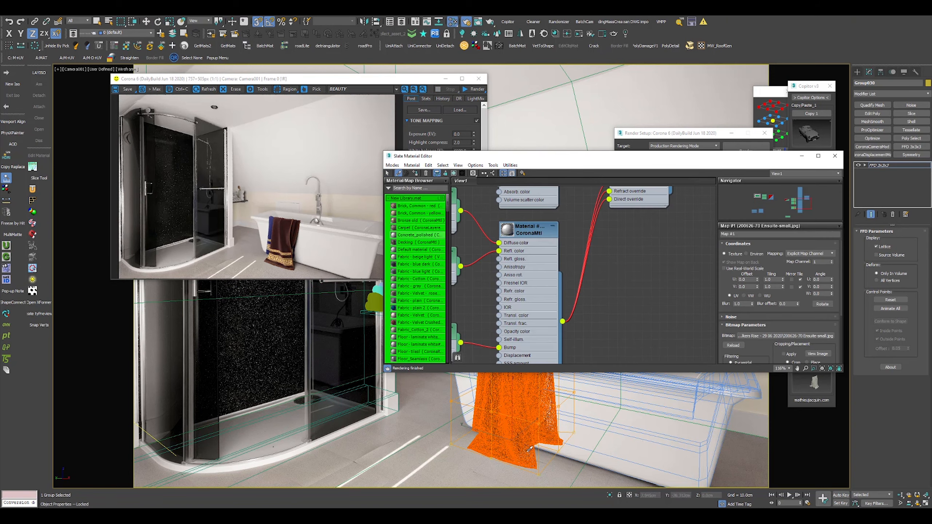
{"action": "left_click", "coordinate": [512, 395]}
Step: Select the whole node tree of the towel material and hide its unused node slots
{"action": "scroll", "coordinate": [580, 263], "scroll_direction": "down", "scroll_amount": 2}
{"action": "scroll", "coordinate": [580, 263], "scroll_direction": "down", "scroll_amount": 2}
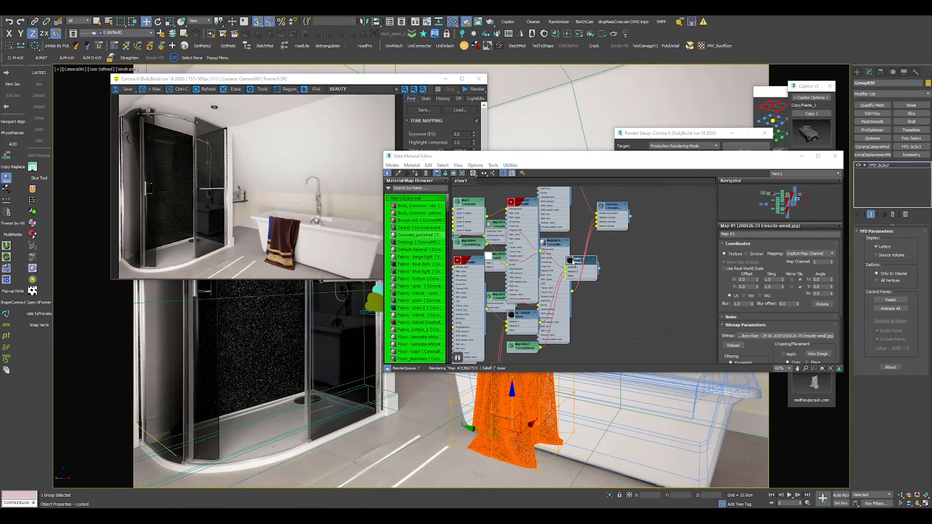
{"action": "scroll", "coordinate": [583, 269], "scroll_direction": "down", "scroll_amount": 1}
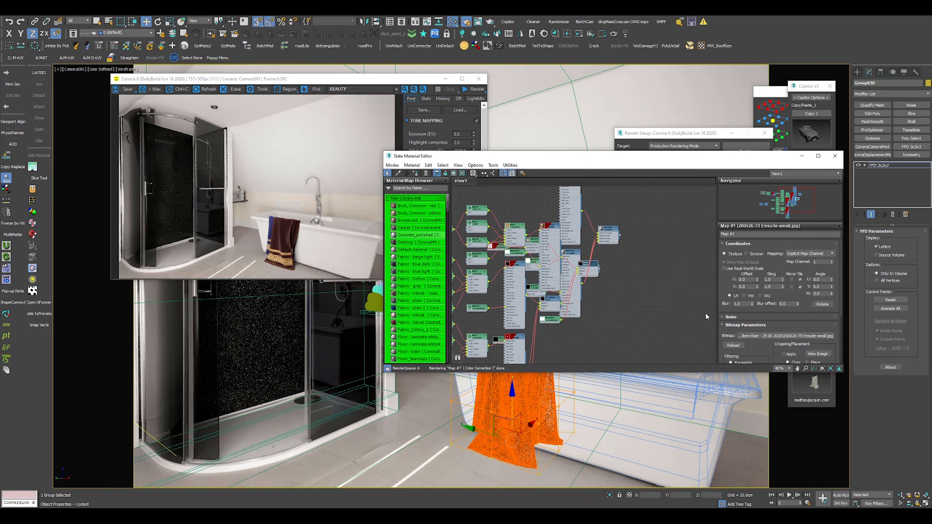
{"action": "scroll", "coordinate": [638, 298], "scroll_direction": "down", "scroll_amount": 1}
{"action": "scroll", "coordinate": [624, 275], "scroll_direction": "up", "scroll_amount": 1}
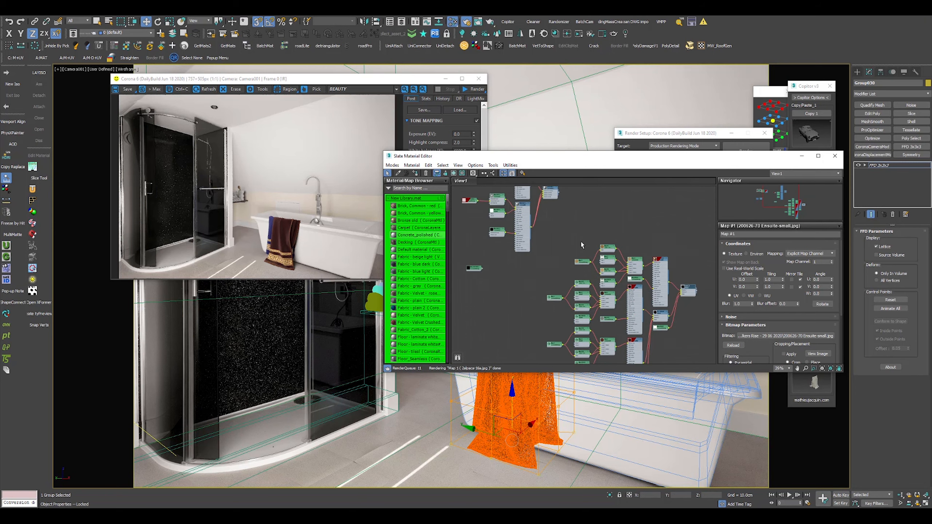
{"action": "scroll", "coordinate": [519, 236], "scroll_direction": "down", "scroll_amount": 4}
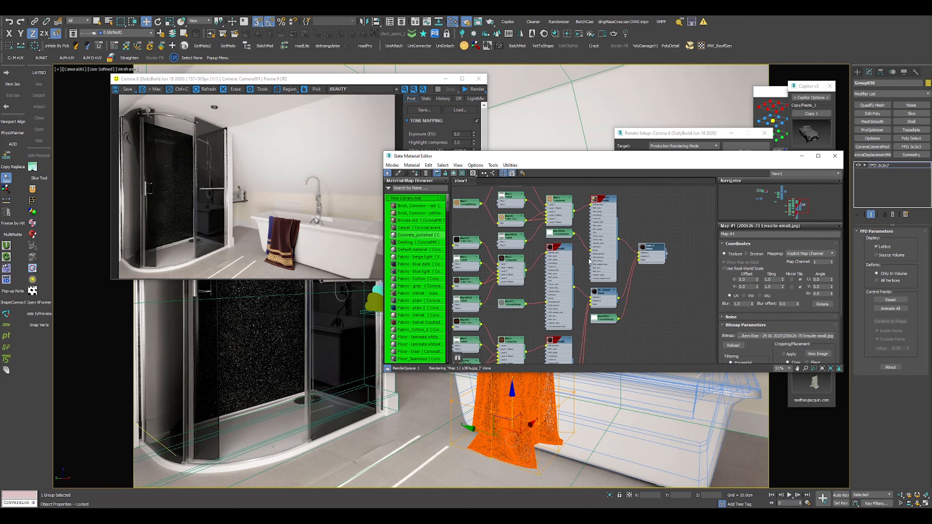
{"action": "left_click_drag", "start_coordinate": [505, 223], "coordinate": [660, 332]}
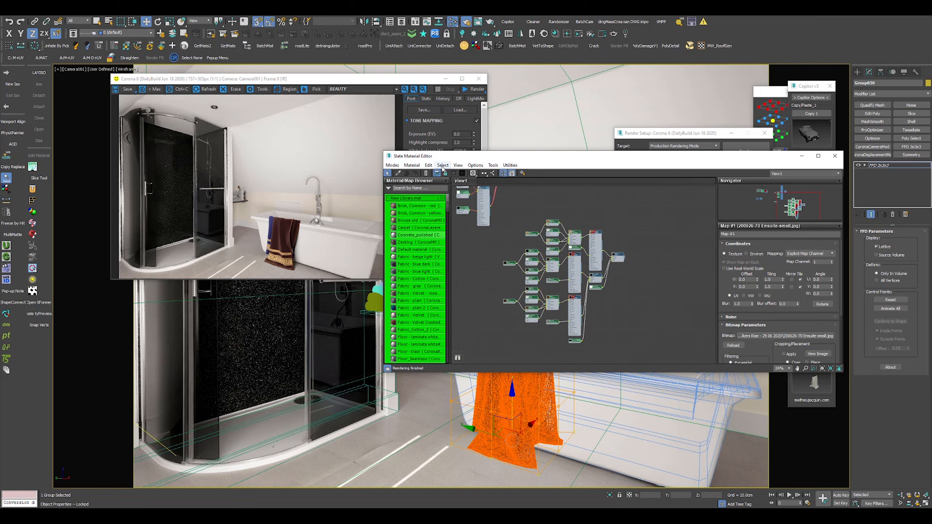
{"action": "left_click", "coordinate": [451, 175]}
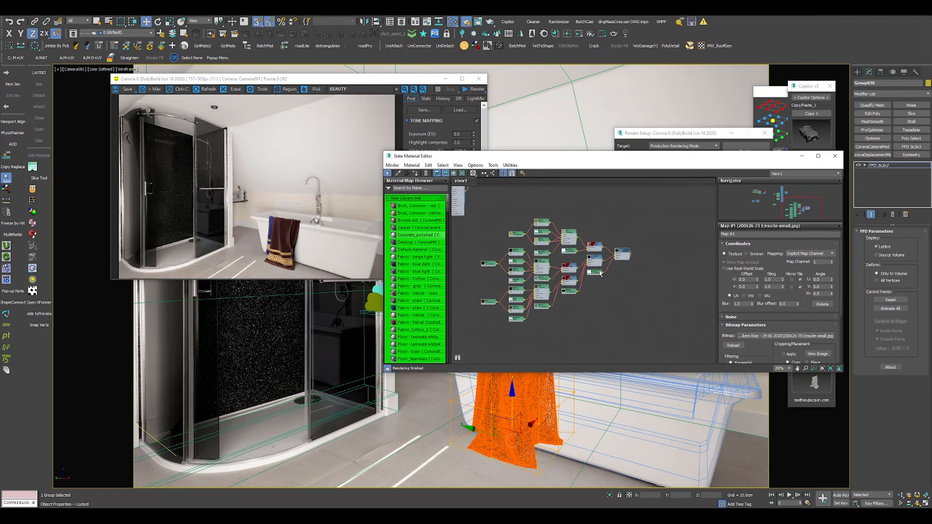
Step: Locate the dark brown CoronaBitmap feeding the towel's colour corrections, enlarge its preview and open its parameters
{"action": "scroll", "coordinate": [584, 303], "scroll_direction": "up", "scroll_amount": 10}
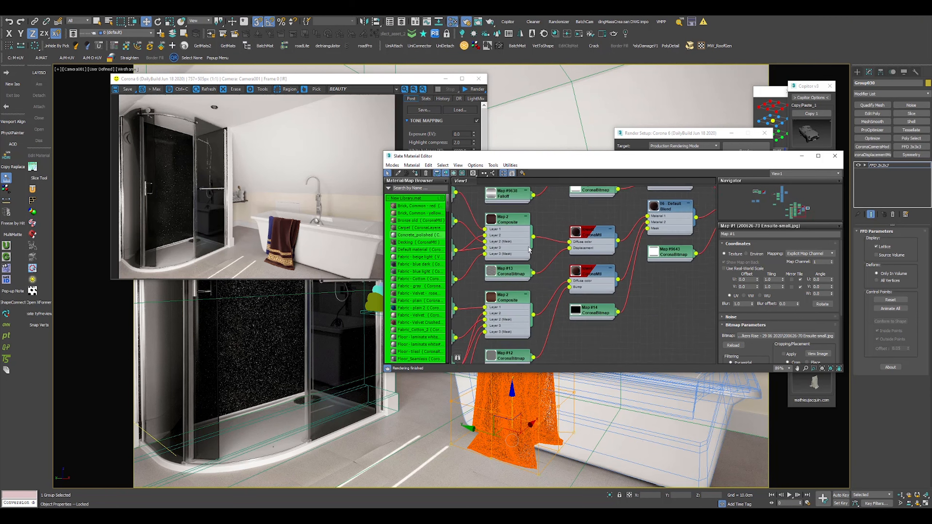
{"action": "middle_click_drag", "start_coordinate": [559, 300], "coordinate": [567, 300]}
{"action": "middle_click_drag", "start_coordinate": [522, 271], "coordinate": [654, 272]}
{"action": "scroll", "coordinate": [533, 275], "scroll_direction": "up", "scroll_amount": 1}
{"action": "left_click", "coordinate": [533, 274]}
{"action": "double_click", "coordinate": [533, 274]}
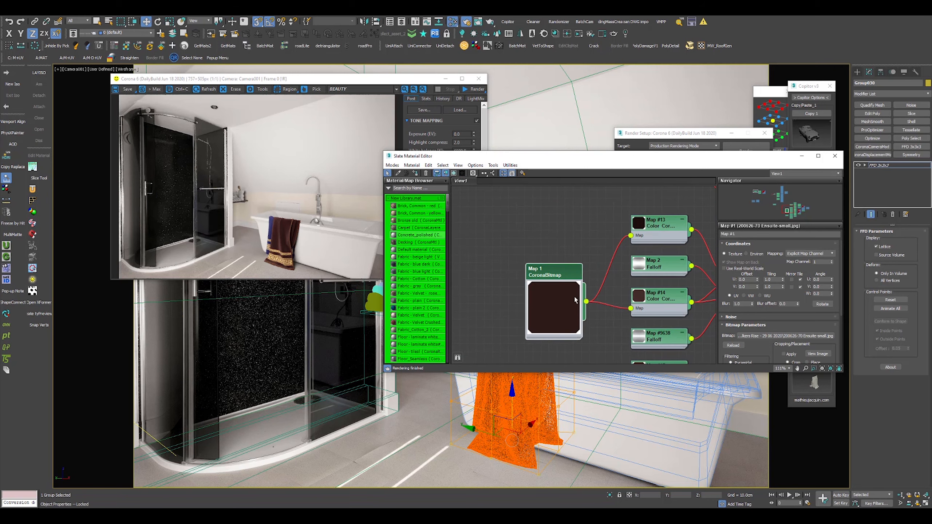
{"action": "double_click", "coordinate": [556, 283]}
{"action": "scroll", "coordinate": [781, 322], "scroll_direction": "down", "scroll_amount": 3}
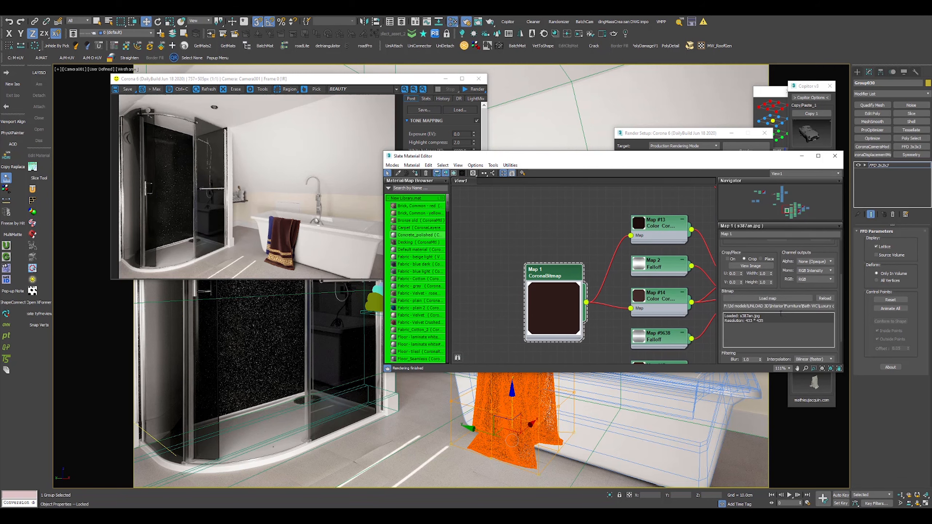
Step: Load 2alpaca-16a.jpg into the towel's dark brown CoronaBitmap and restart the interactive render
{"action": "left_click", "coordinate": [760, 299]}
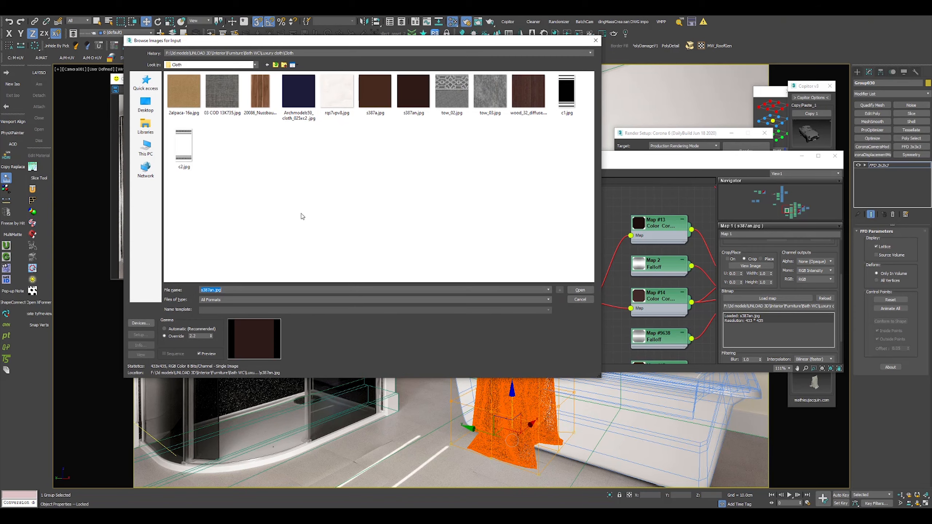
{"action": "double_click", "coordinate": [184, 91]}
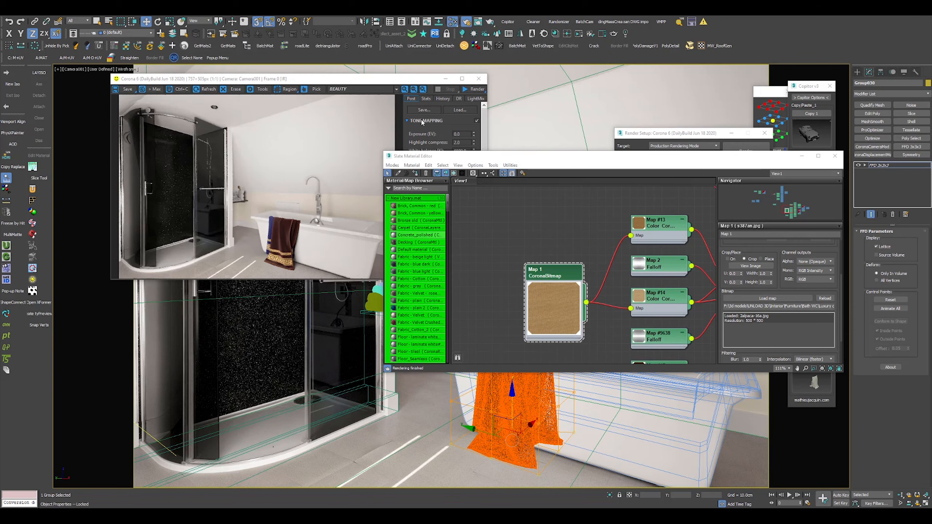
{"action": "left_click", "coordinate": [579, 36]}
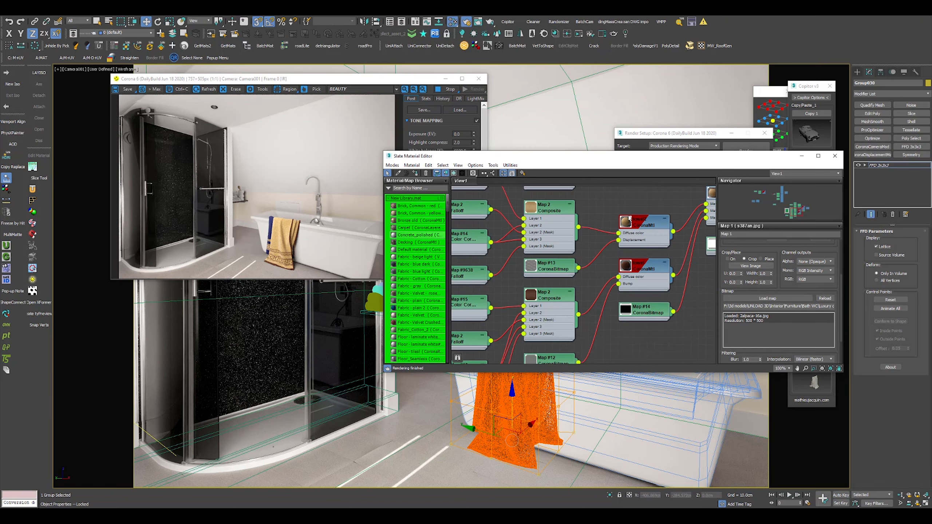
Step: Insert a CoronaColorCorrect between the beige Composite and the CoronaMtl's diffuse colour, with saturation -0.26 and brightness -0.31
{"action": "left_click_drag", "start_coordinate": [567, 216], "coordinate": [471, 222]}
{"action": "right_click", "coordinate": [524, 211]}
{"action": "mouse_move", "coordinate": [547, 230]}
{"action": "mouse_move", "coordinate": [623, 242]}
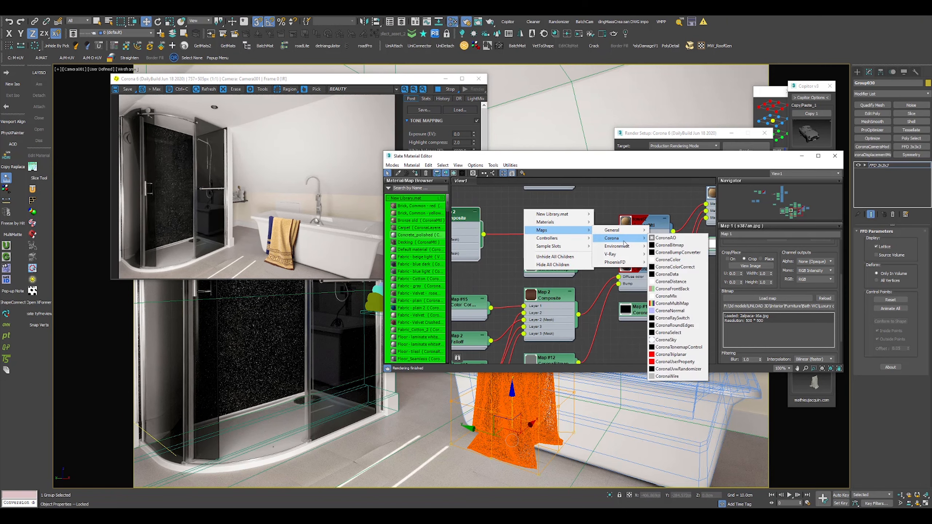
{"action": "left_click", "coordinate": [692, 270]}
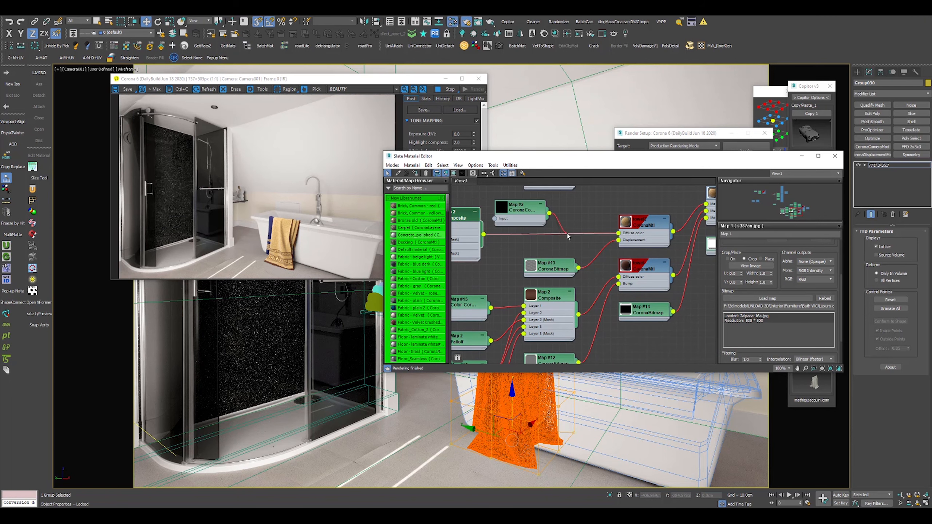
{"action": "left_click_drag", "start_coordinate": [568, 235], "coordinate": [568, 235]}
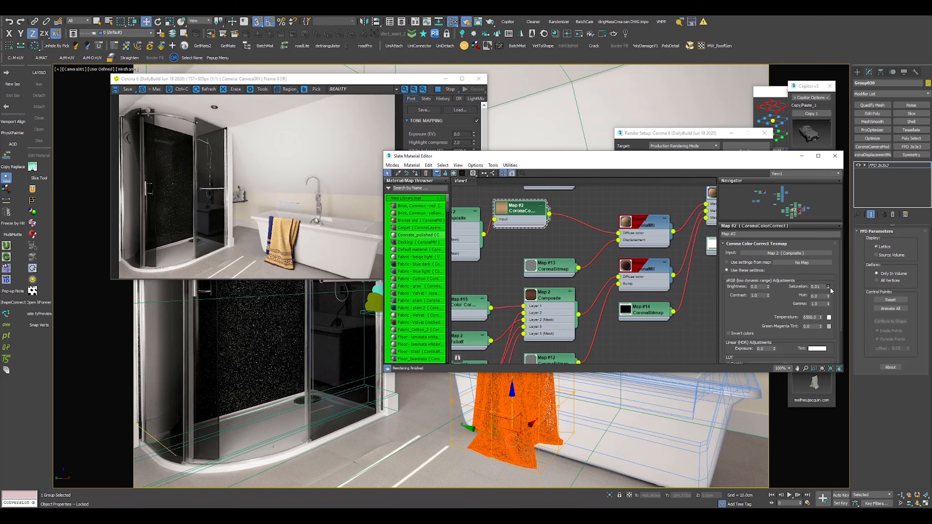
{"action": "left_click_drag", "start_coordinate": [831, 291], "coordinate": [829, 293]}
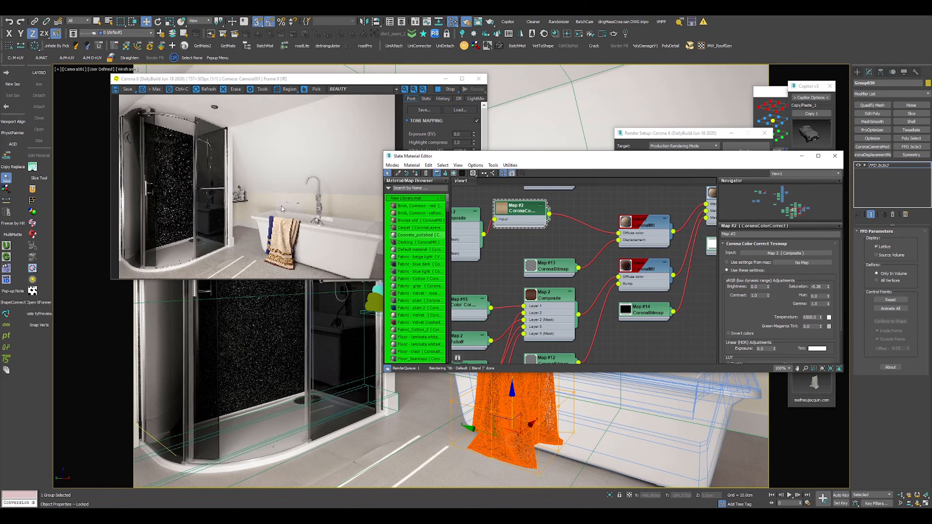
{"action": "left_click_drag", "start_coordinate": [769, 287], "coordinate": [765, 298]}
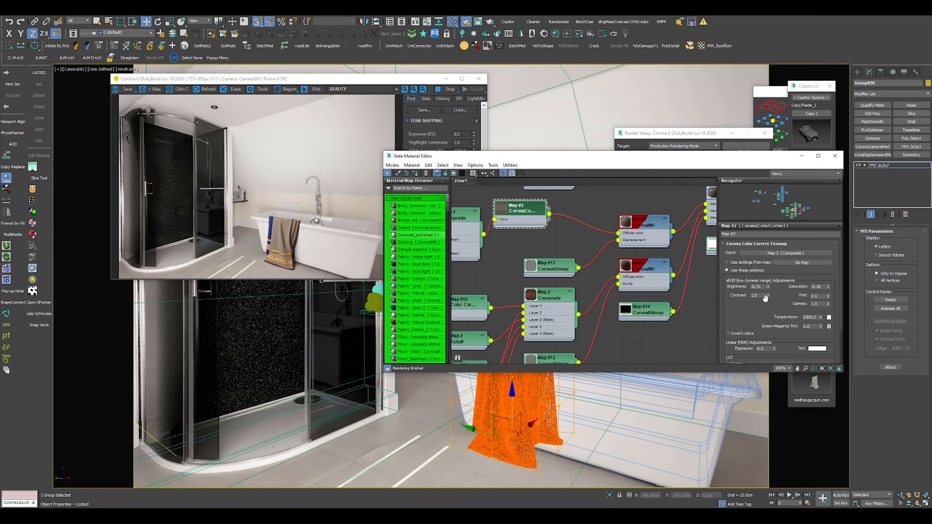
Step: Duplicate the CoronaColorCorrect node, lay out its children and move the copy to a free area of the graph
{"action": "scroll", "coordinate": [568, 282], "scroll_direction": "down", "scroll_amount": 1}
{"action": "scroll", "coordinate": [607, 295], "scroll_direction": "down", "scroll_amount": 1}
{"action": "middle_click_drag", "start_coordinate": [556, 244], "coordinate": [610, 301]}
{"action": "scroll", "coordinate": [593, 299], "scroll_direction": "up", "scroll_amount": 1}
{"action": "left_click_drag", "start_coordinate": [609, 303], "coordinate": [590, 283], "text": "shift"}
{"action": "left_click_drag", "start_coordinate": [545, 285], "coordinate": [545, 298]}
{"action": "right_click", "coordinate": [595, 280]}
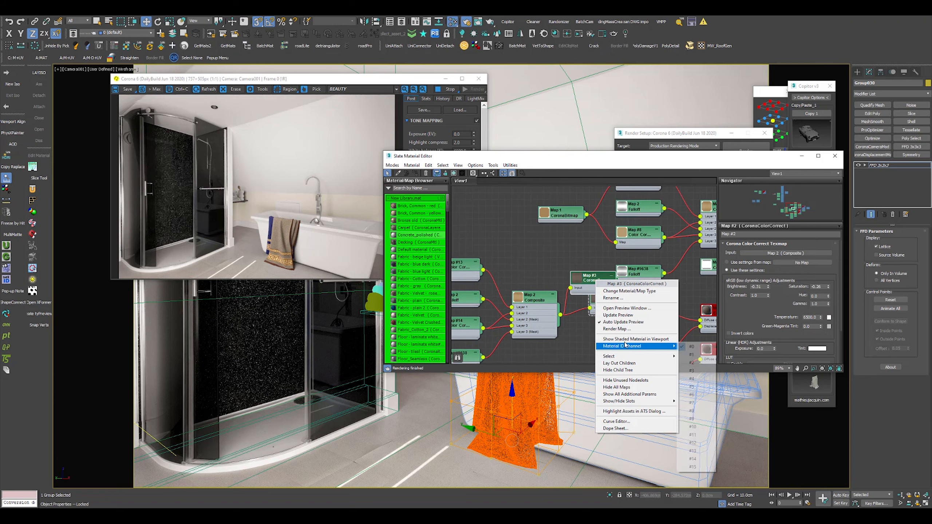
{"action": "left_click", "coordinate": [619, 363]}
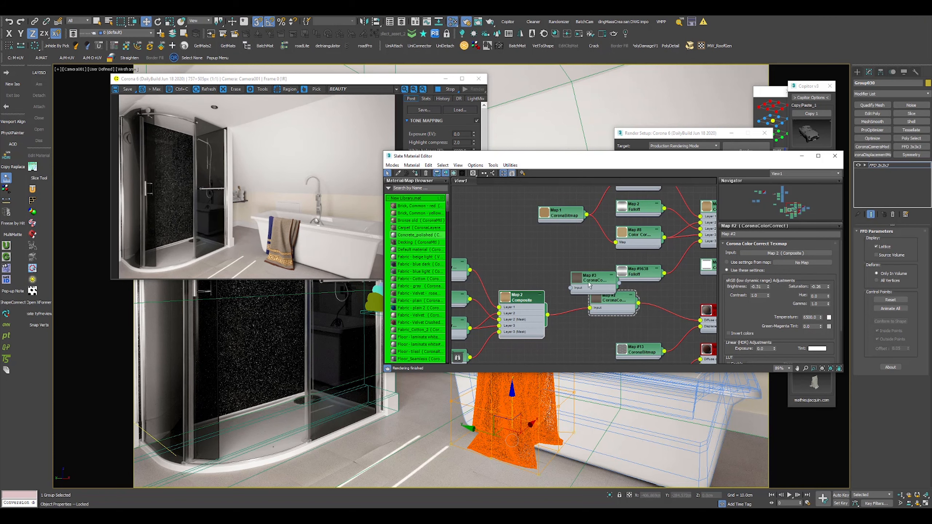
{"action": "left_click_drag", "start_coordinate": [589, 285], "coordinate": [511, 252]}
Step: Set the brightness of the original CoronaColorCorrect to -0.12
{"action": "left_click", "coordinate": [612, 298]}
{"action": "left_click_drag", "start_coordinate": [768, 287], "coordinate": [772, 280]}
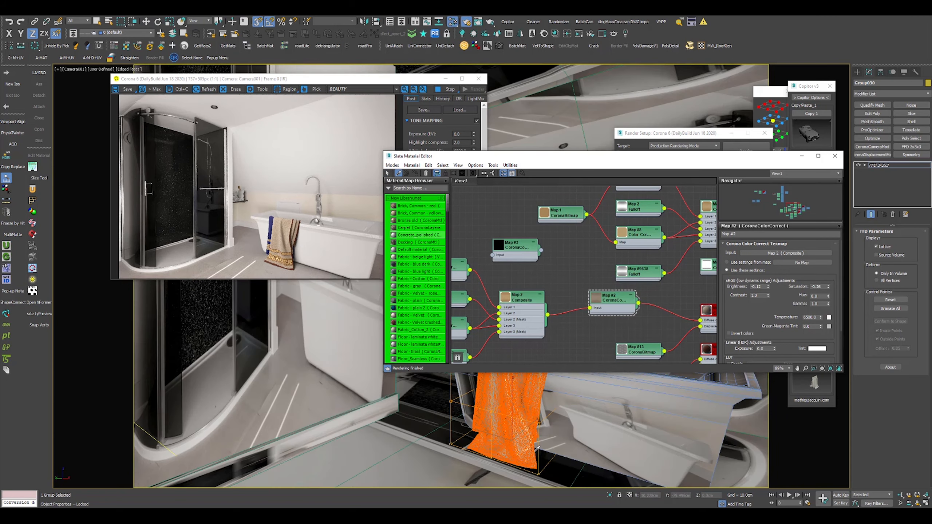
{"action": "key", "text": "w"}
Step: Locate the towel's Blend materials and enlarge the preview of the striped mask CoronaBitmap feeding them
{"action": "scroll", "coordinate": [572, 279], "scroll_direction": "down", "scroll_amount": 5}
{"action": "left_click_drag", "start_coordinate": [587, 274], "coordinate": [677, 269]}
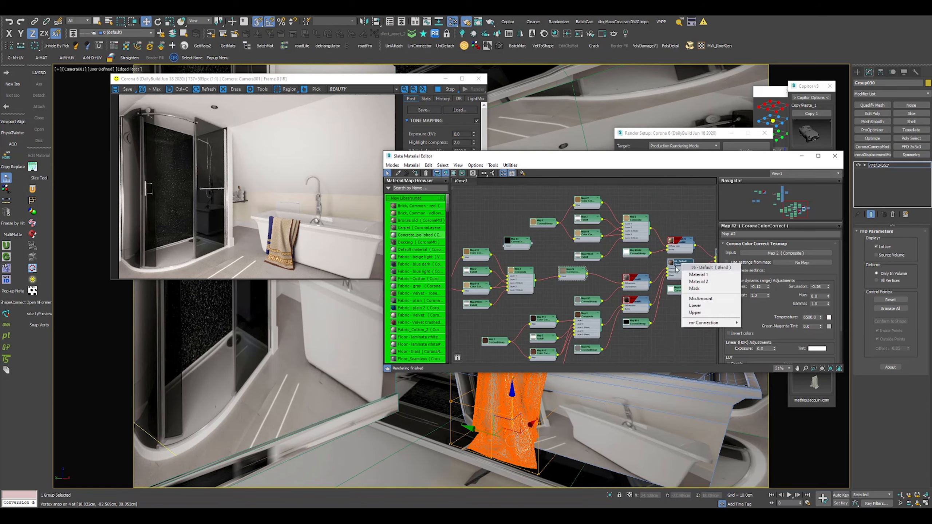
{"action": "left_click", "coordinate": [694, 288]}
{"action": "scroll", "coordinate": [592, 309], "scroll_direction": "up", "scroll_amount": 5}
{"action": "double_click", "coordinate": [568, 305]}
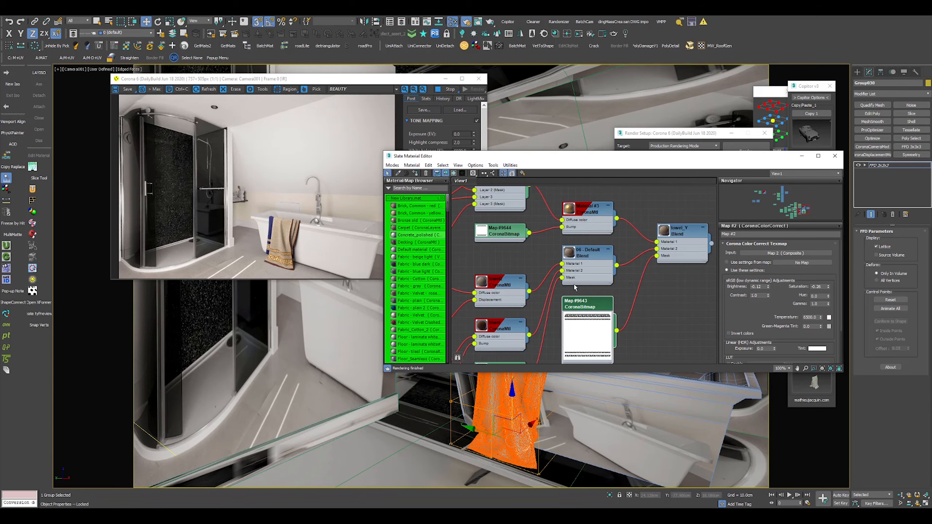
{"action": "double_click", "coordinate": [568, 257]}
Step: Insert the copied CoronaColorCorrect between the dark brown Composite and the diffuse colour of the second CoronaMtl
{"action": "left_click_drag", "start_coordinate": [586, 253], "coordinate": [528, 253]}
{"action": "scroll", "coordinate": [527, 257], "scroll_direction": "down", "scroll_amount": 3}
{"action": "middle_click_drag", "start_coordinate": [528, 257], "coordinate": [644, 215]}
{"action": "left_click_drag", "start_coordinate": [514, 289], "coordinate": [445, 289]}
{"action": "middle_click_drag", "start_coordinate": [477, 257], "coordinate": [534, 286]}
{"action": "right_click", "coordinate": [492, 204]}
{"action": "left_click_drag", "start_coordinate": [512, 208], "coordinate": [640, 297]}
{"action": "scroll", "coordinate": [570, 308], "scroll_direction": "up", "scroll_amount": 3}
{"action": "left_click_drag", "start_coordinate": [505, 335], "coordinate": [516, 312]}
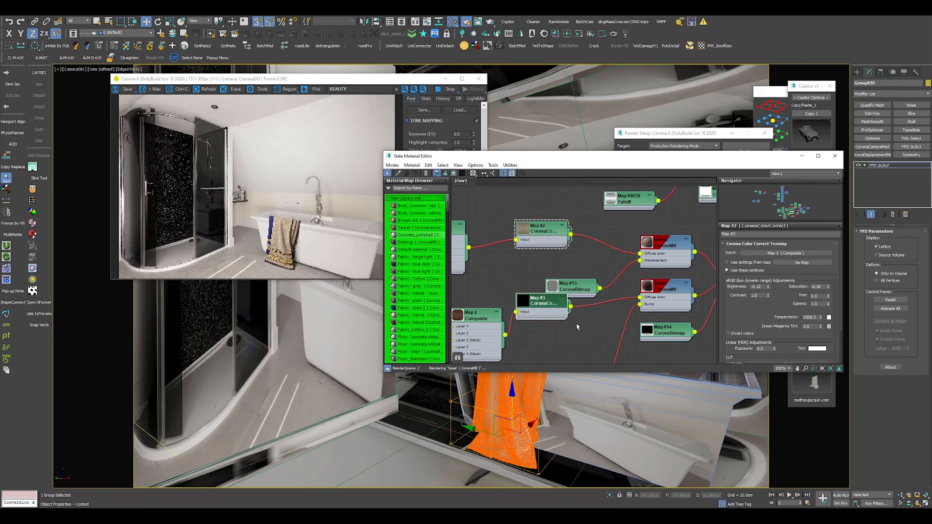
Step: Raise the copied CoronaColorCorrect's brightness to about 0.26 while checking the towel's lower band in the render
{"action": "scroll", "coordinate": [259, 265], "scroll_direction": "up", "scroll_amount": 3}
{"action": "double_click", "coordinate": [543, 303]}
{"action": "left_click_drag", "start_coordinate": [768, 287], "coordinate": [768, 295]}
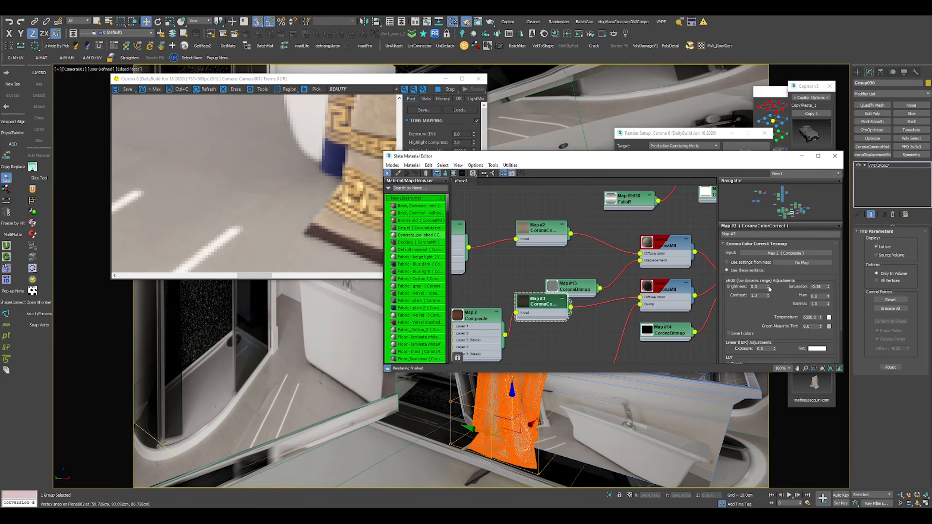
{"action": "scroll", "coordinate": [642, 303], "scroll_direction": "down", "scroll_amount": 1}
{"action": "scroll", "coordinate": [275, 188], "scroll_direction": "down", "scroll_amount": 1}
{"action": "left_click_drag", "start_coordinate": [557, 302], "coordinate": [584, 315]}
{"action": "left_click_drag", "start_coordinate": [768, 287], "coordinate": [768, 279]}
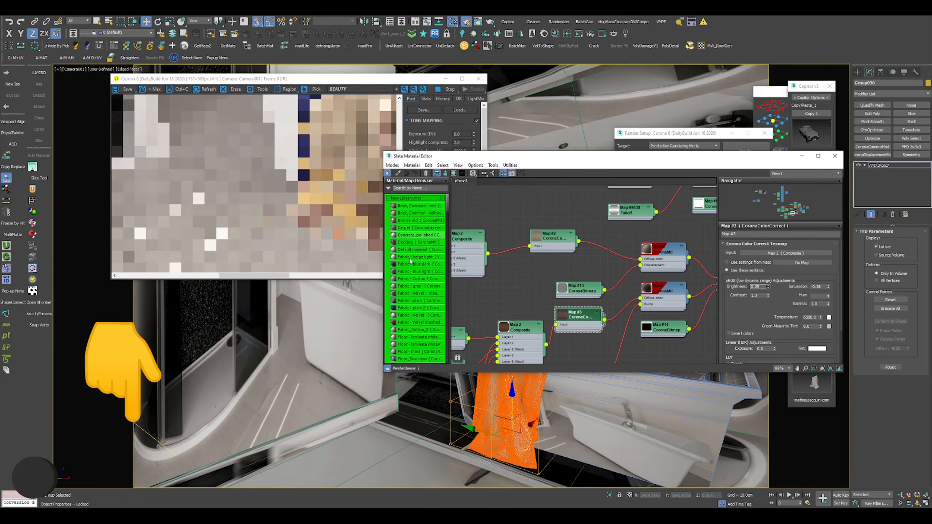
{"action": "scroll", "coordinate": [276, 189], "scroll_direction": "down", "scroll_amount": 2}
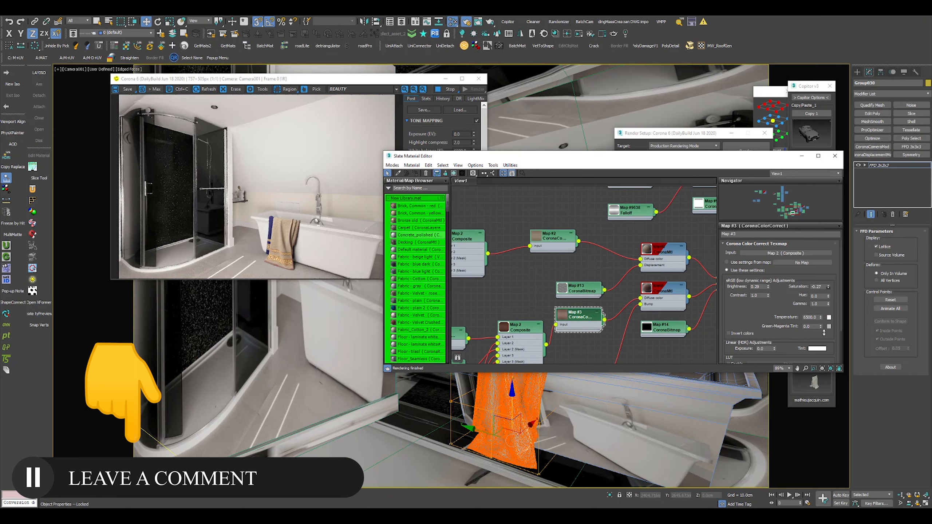
Step: Set the copied CoronaColorCorrect's saturation to -0.5 and readjust its brightness
{"action": "scroll", "coordinate": [281, 262], "scroll_direction": "up", "scroll_amount": 1}
{"action": "left_click_drag", "start_coordinate": [828, 287], "coordinate": [831, 289]}
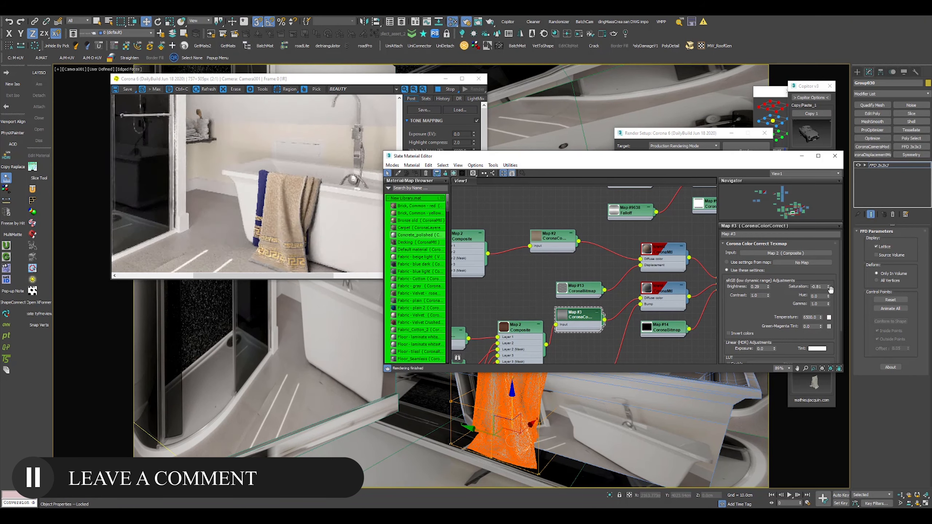
{"action": "type", "text": "-0.5"}
{"action": "key", "text": "Return"}
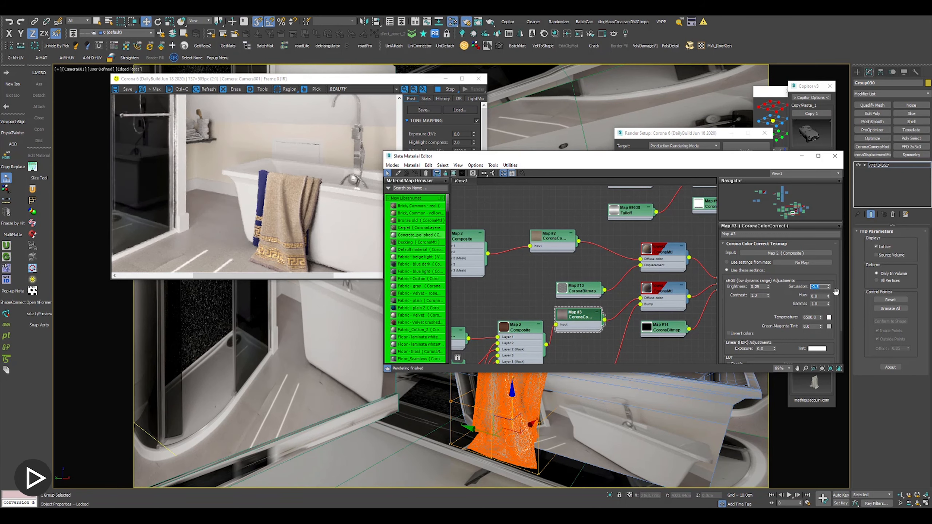
{"action": "left_click_drag", "start_coordinate": [768, 287], "coordinate": [768, 287]}
Step: Set the first CoronaColorCorrect to brightness -0.04 and saturation -0.38, and tile the beige CoronaBitmap 2.0 by 4.0
{"action": "left_click", "coordinate": [550, 236]}
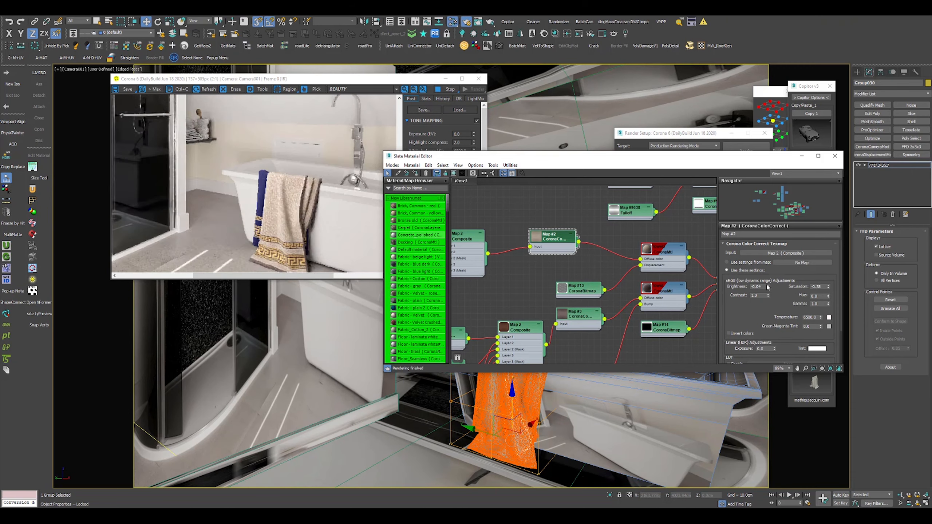
{"action": "left_click_drag", "start_coordinate": [828, 287], "coordinate": [828, 290]}
{"action": "middle_click_drag", "start_coordinate": [494, 258], "coordinate": [703, 281]}
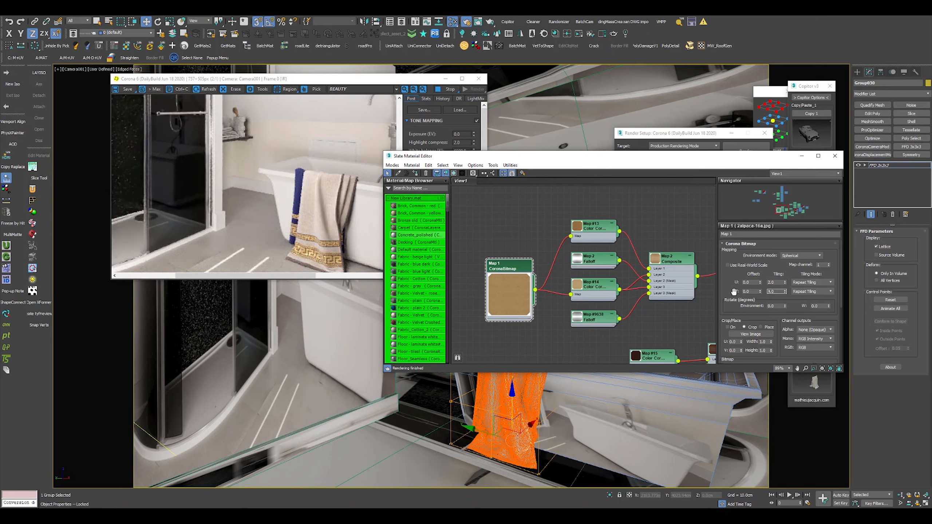
{"action": "scroll", "coordinate": [342, 217], "scroll_direction": "down", "scroll_amount": 3}
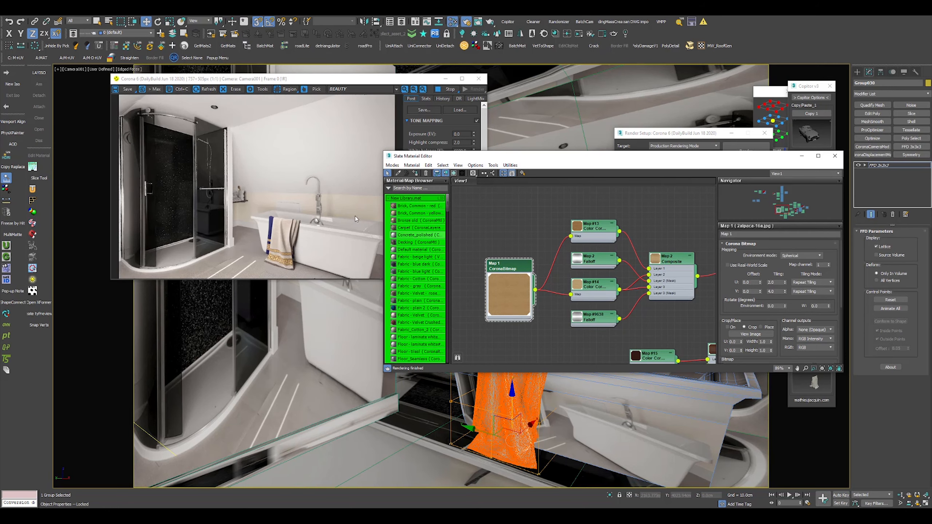
Step: Pick the blue towel's material from the scene into the Slate Material Editor and position its node tree beside the beige towel's
{"action": "left_click", "coordinate": [398, 172]}
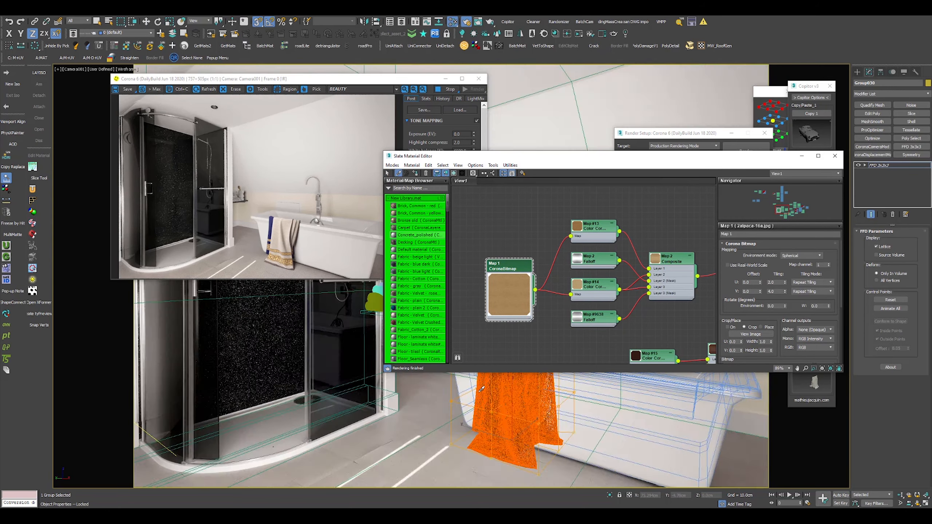
{"action": "scroll", "coordinate": [544, 281], "scroll_direction": "down", "scroll_amount": 9}
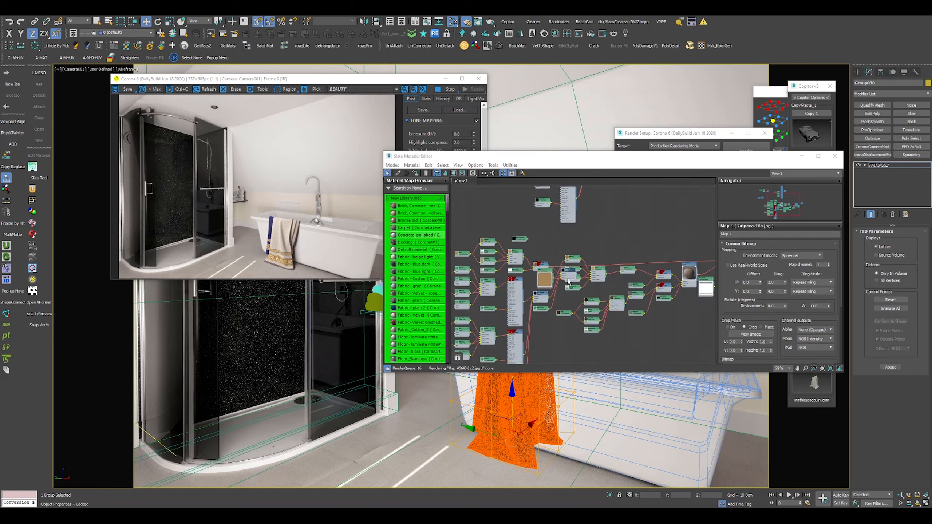
{"action": "scroll", "coordinate": [660, 277], "scroll_direction": "up", "scroll_amount": 3}
{"action": "left_click_drag", "start_coordinate": [519, 262], "coordinate": [473, 361]}
{"action": "middle_click_drag", "start_coordinate": [474, 359], "coordinate": [653, 290]}
{"action": "scroll", "coordinate": [652, 288], "scroll_direction": "up", "scroll_amount": 2}
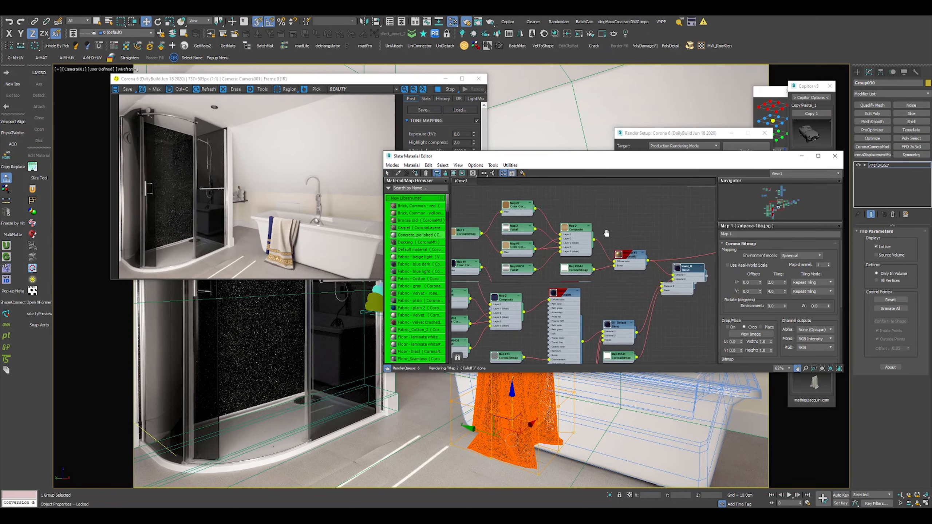
{"action": "middle_click_drag", "start_coordinate": [606, 233], "coordinate": [649, 209]}
{"action": "left_click_drag", "start_coordinate": [565, 264], "coordinate": [498, 270]}
{"action": "middle_click_drag", "start_coordinate": [639, 258], "coordinate": [486, 291]}
{"action": "scroll", "coordinate": [609, 275], "scroll_direction": "down", "scroll_amount": 4}
{"action": "middle_click_drag", "start_coordinate": [643, 222], "coordinate": [637, 267]}
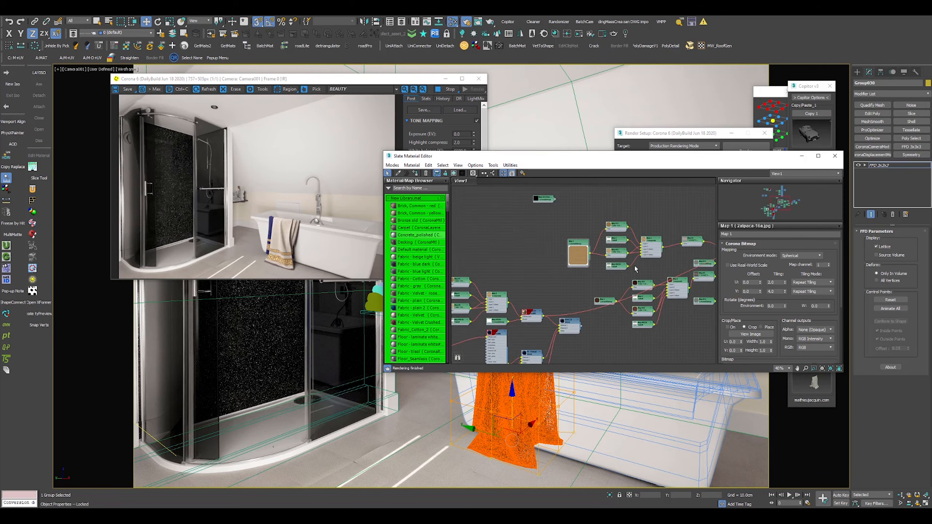
Step: Copy the beige towel's CoronaColorCorrect and insert the copy between the blue towel's Composite and its CoronaMtl's diffuse colour
{"action": "scroll", "coordinate": [653, 260], "scroll_direction": "up", "scroll_amount": 2}
{"action": "mouse_move", "coordinate": [642, 240]}
{"action": "left_mouse_down"}
{"action": "mouse_move", "coordinate": [634, 233]}
{"action": "mouse_move", "coordinate": [685, 224]}
{"action": "mouse_move", "coordinate": [493, 304]}
{"action": "left_mouse_up"}
{"action": "left_click", "coordinate": [669, 230]}
{"action": "key", "text": "Delete"}
{"action": "middle_click_drag", "start_coordinate": [492, 304], "coordinate": [665, 235]}
{"action": "scroll", "coordinate": [664, 236], "scroll_direction": "up", "scroll_amount": 2}
{"action": "mouse_move", "coordinate": [665, 234]}
{"action": "left_mouse_down"}
{"action": "mouse_move", "coordinate": [540, 287]}
{"action": "mouse_move", "coordinate": [516, 307]}
{"action": "mouse_move", "coordinate": [623, 304]}
{"action": "left_mouse_up"}
{"action": "scroll", "coordinate": [551, 291], "scroll_direction": "up", "scroll_amount": 4}
{"action": "scroll", "coordinate": [537, 308], "scroll_direction": "up", "scroll_amount": 2}
{"action": "left_click_drag", "start_coordinate": [464, 340], "coordinate": [492, 319]}
Step: Set the blue towel's CoronaColorCorrect to saturation -0.48 and brightness -0.04
{"action": "double_click", "coordinate": [521, 309]}
{"action": "left_click_drag", "start_coordinate": [829, 286], "coordinate": [828, 304]}
{"action": "left_click_drag", "start_coordinate": [768, 287], "coordinate": [767, 289]}
{"action": "scroll", "coordinate": [265, 260], "scroll_direction": "up", "scroll_amount": 1}
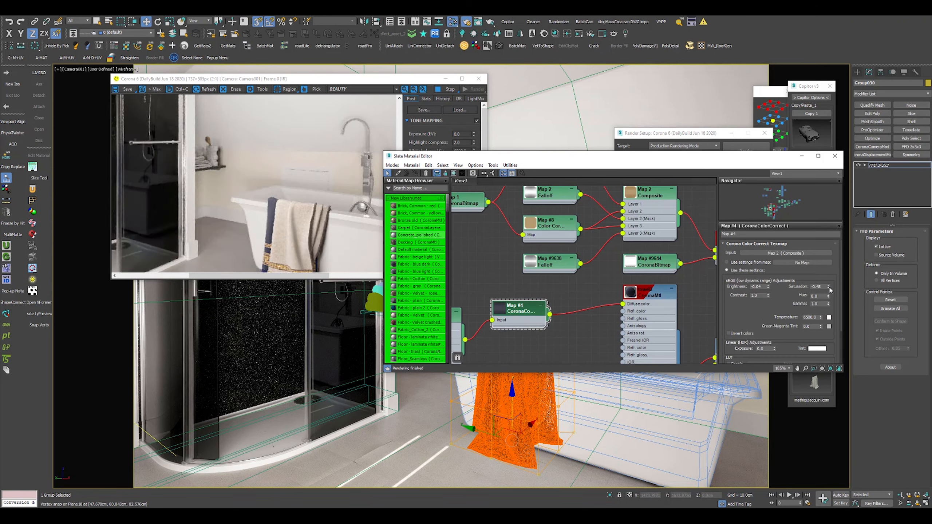
Step: Set the towel colour correction's saturation to -0.35 and temperature to 10075, and inspect the towel in the render
{"action": "left_click_drag", "start_coordinate": [828, 288], "coordinate": [828, 283]}
{"action": "left_click_drag", "start_coordinate": [821, 318], "coordinate": [823, 332]}
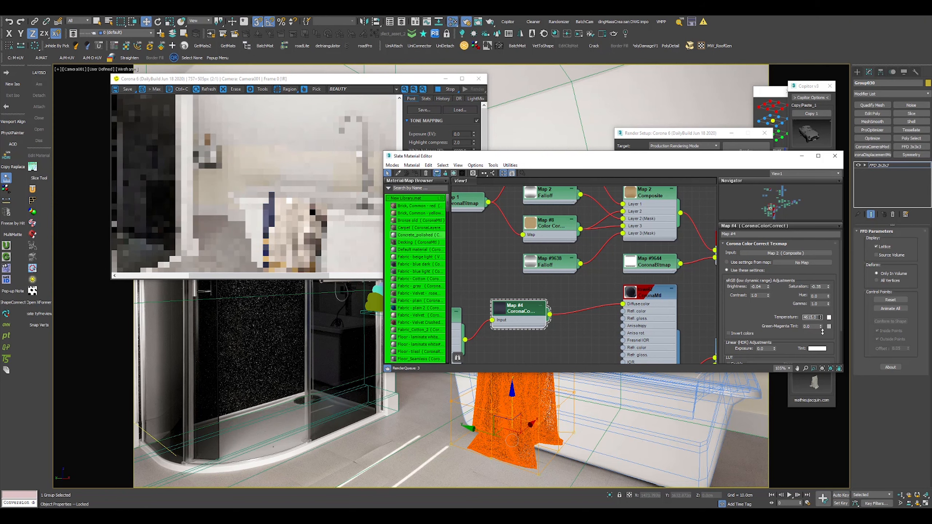
{"action": "left_click_drag", "start_coordinate": [827, 296], "coordinate": [827, 292]}
{"action": "scroll", "coordinate": [278, 245], "scroll_direction": "down", "scroll_amount": 1}
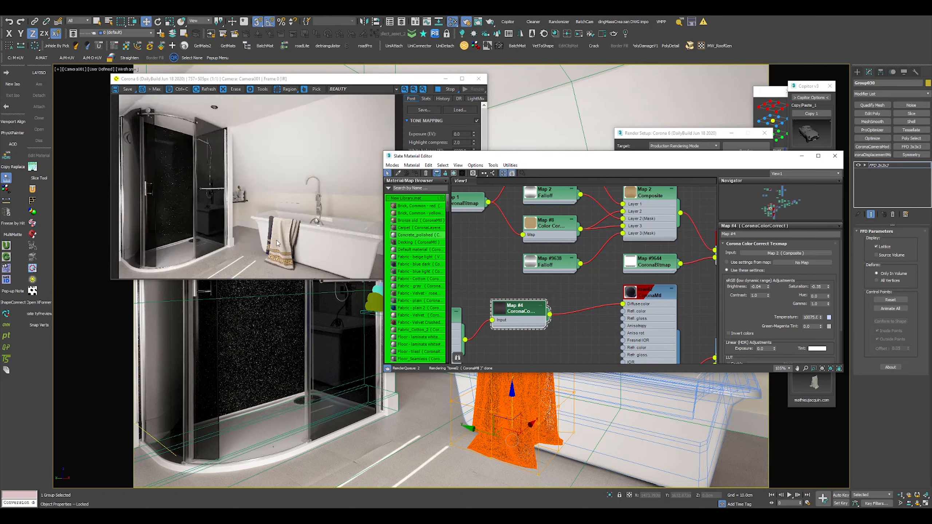
{"action": "scroll", "coordinate": [278, 246], "scroll_direction": "up", "scroll_amount": 2}
{"action": "scroll", "coordinate": [277, 246], "scroll_direction": "down", "scroll_amount": 2}
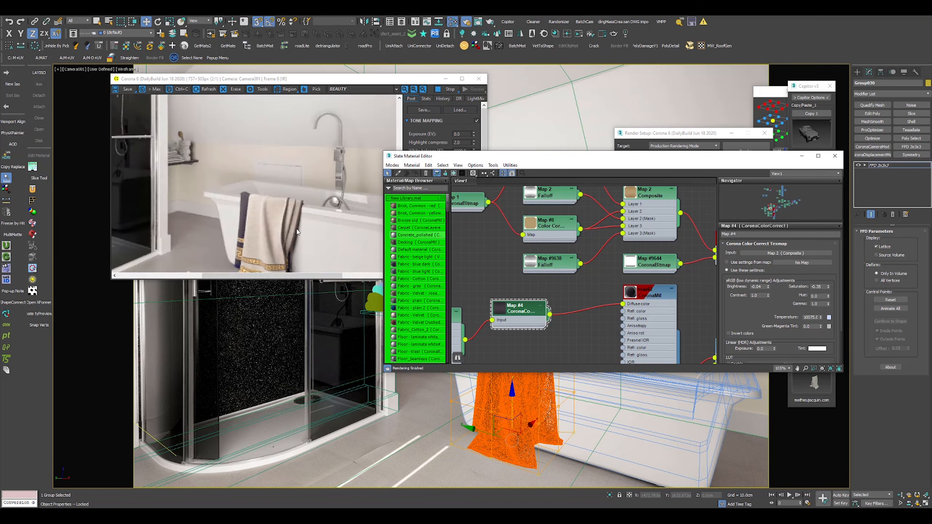
Step: Close the material editor, frame buffer and render setup windows, and isolate the bathtub
{"action": "left_click", "coordinate": [835, 156]}
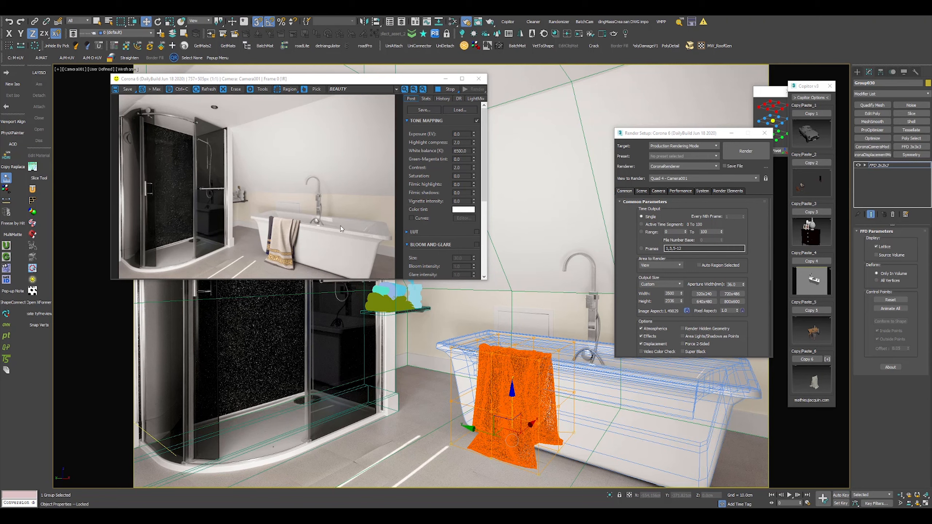
{"action": "left_click", "coordinate": [479, 78]}
{"action": "left_click", "coordinate": [764, 133]}
{"action": "left_click", "coordinate": [617, 372]}
{"action": "key", "text": "alt+q"}
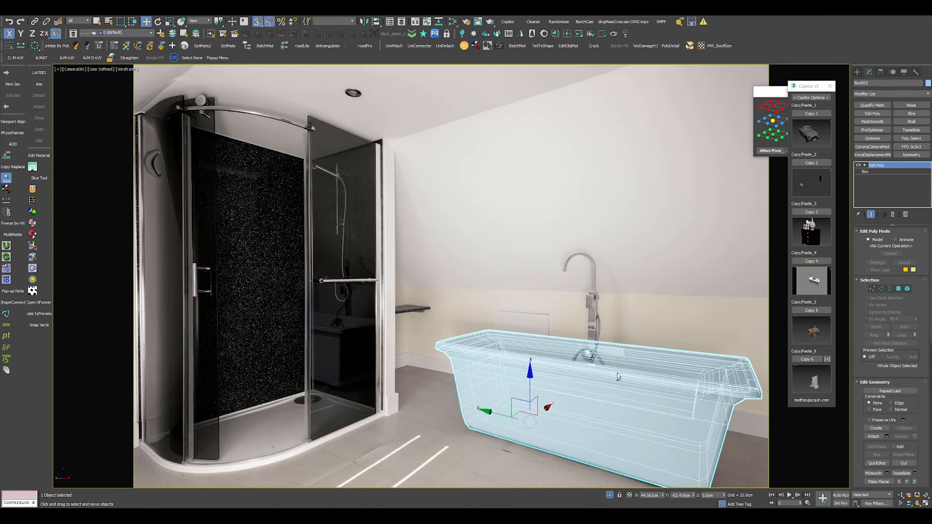
Step: Select the polygons of the bathtub's inner floor and clone them upward as a separate water surface
{"action": "key", "text": "t"}
{"action": "scroll", "coordinate": [542, 309], "scroll_direction": "down", "scroll_amount": 3}
{"action": "key", "text": "F3"}
{"action": "scroll", "coordinate": [499, 252], "scroll_direction": "up", "scroll_amount": 2}
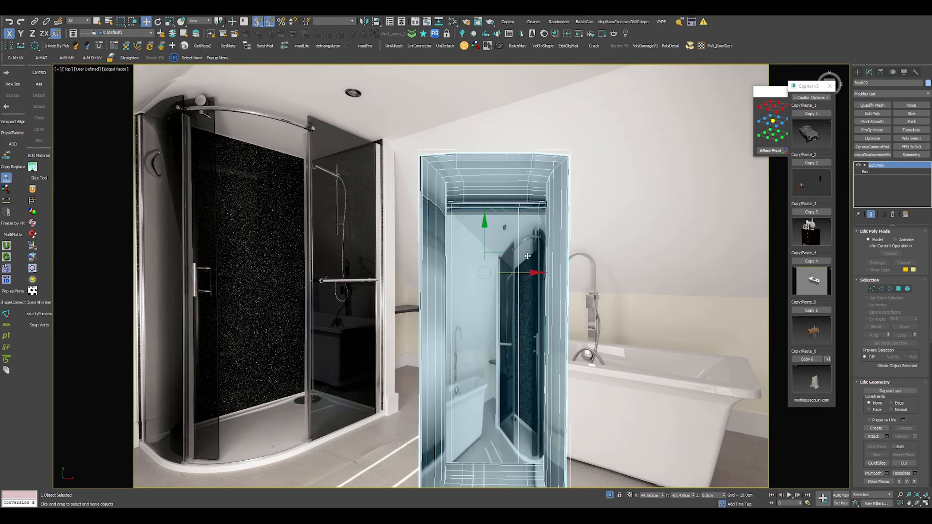
{"action": "key", "text": "4"}
{"action": "left_click", "coordinate": [537, 272]}
{"action": "scroll", "coordinate": [494, 295], "scroll_direction": "down", "scroll_amount": 1}
{"action": "middle_click_drag", "start_coordinate": [493, 295], "coordinate": [475, 301], "text": "alt"}
{"action": "left_click", "coordinate": [496, 307], "text": "ctrl"}
{"action": "left_click", "coordinate": [537, 307], "text": "ctrl"}
{"action": "left_click", "coordinate": [474, 300], "text": "ctrl"}
{"action": "left_click_drag", "start_coordinate": [502, 316], "coordinate": [534, 218]}
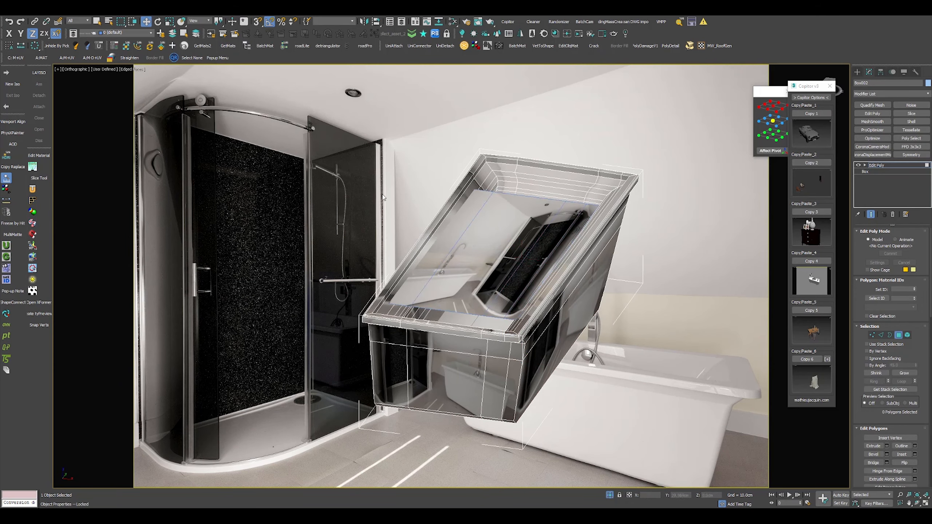
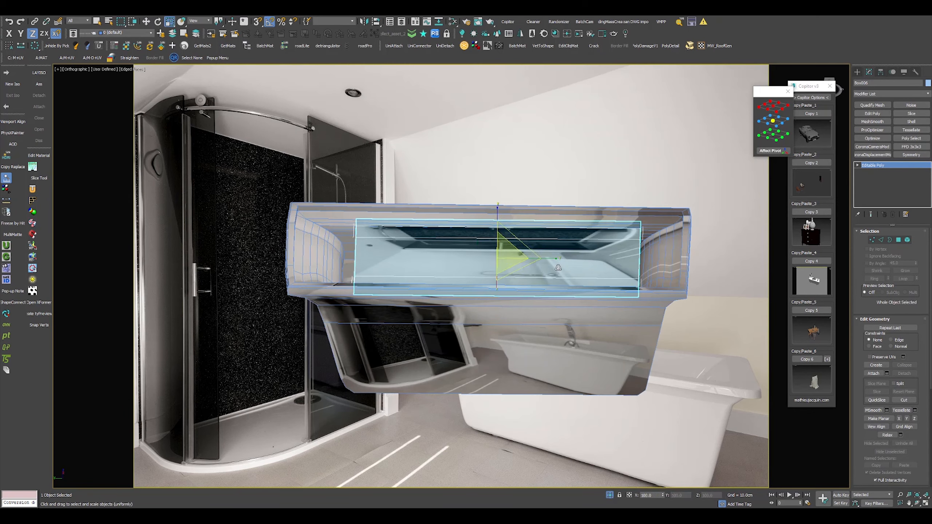
Step: Stretch the water surface to about 120% along the bathtub's length and shift it to fit inside the tub
{"action": "left_click_drag", "start_coordinate": [539, 260], "coordinate": [555, 260]}
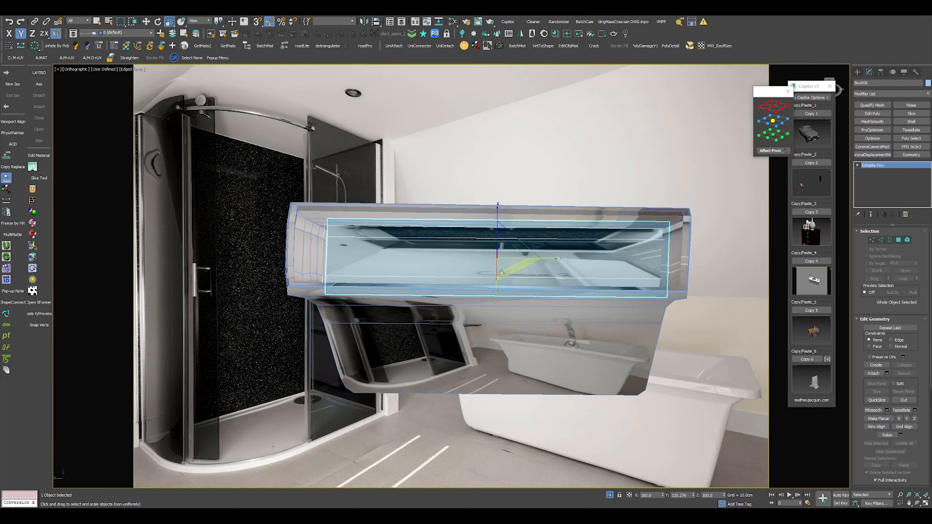
{"action": "key", "text": "w"}
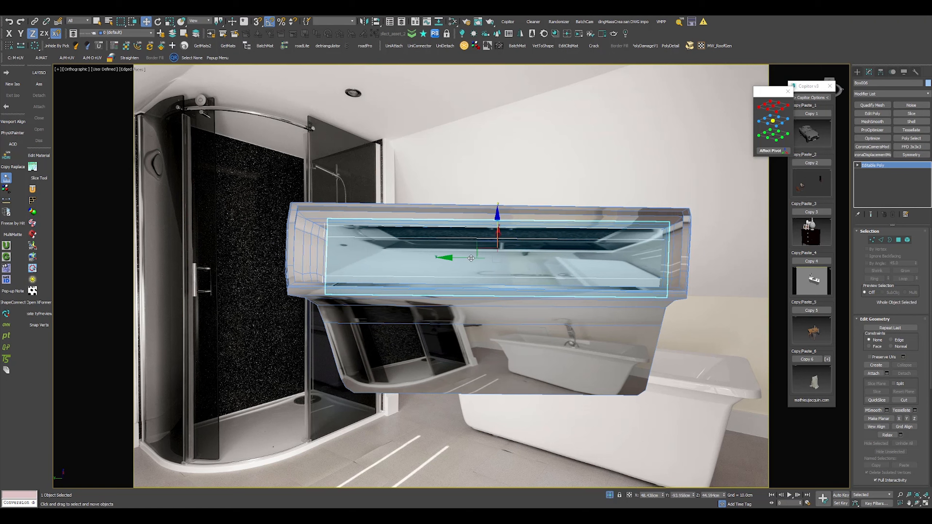
{"action": "left_click_drag", "start_coordinate": [630, 224], "coordinate": [661, 287]}
{"action": "key", "text": "1"}
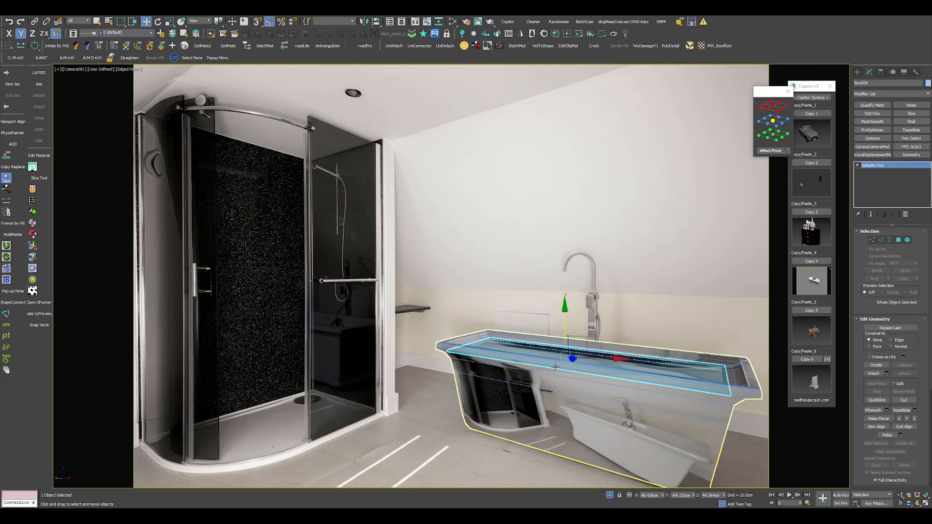
Step: Create a new CoronaMtl material in an empty area of the node view and assign it to the water surface
{"action": "key", "text": "m"}
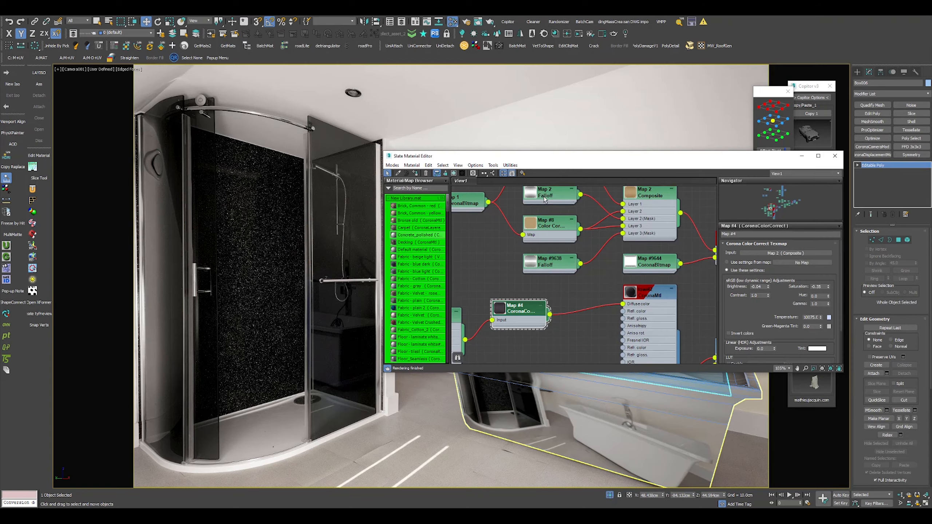
{"action": "left_click_drag", "start_coordinate": [558, 157], "coordinate": [320, 126]}
{"action": "left_click", "coordinate": [560, 180]}
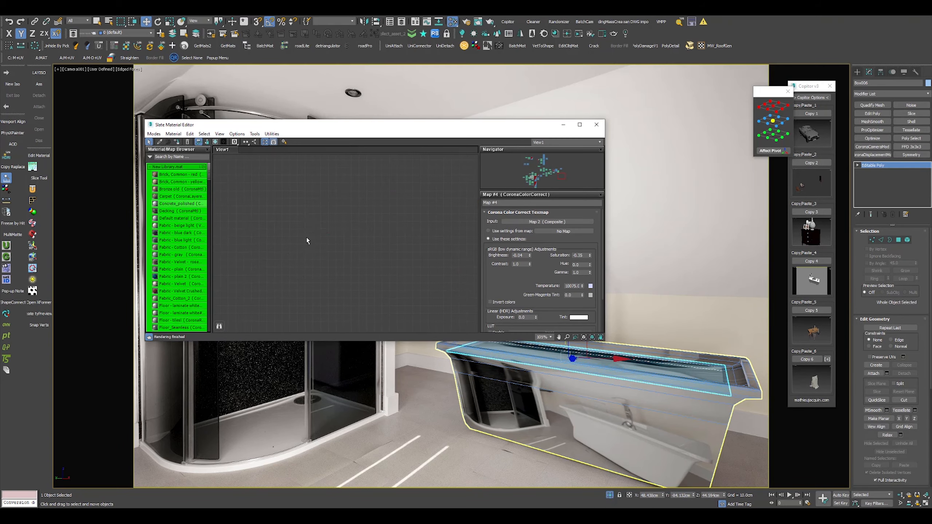
{"action": "right_click", "coordinate": [291, 219]}
{"action": "mouse_move", "coordinate": [312, 230]}
{"action": "mouse_move", "coordinate": [379, 247]}
{"action": "left_click", "coordinate": [439, 268]}
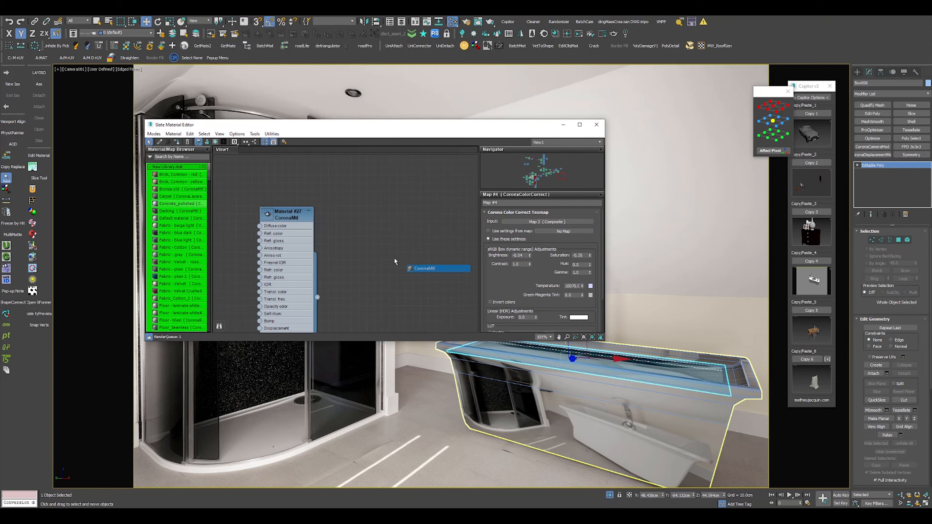
{"action": "right_click", "coordinate": [303, 214]}
{"action": "left_click", "coordinate": [325, 227]}
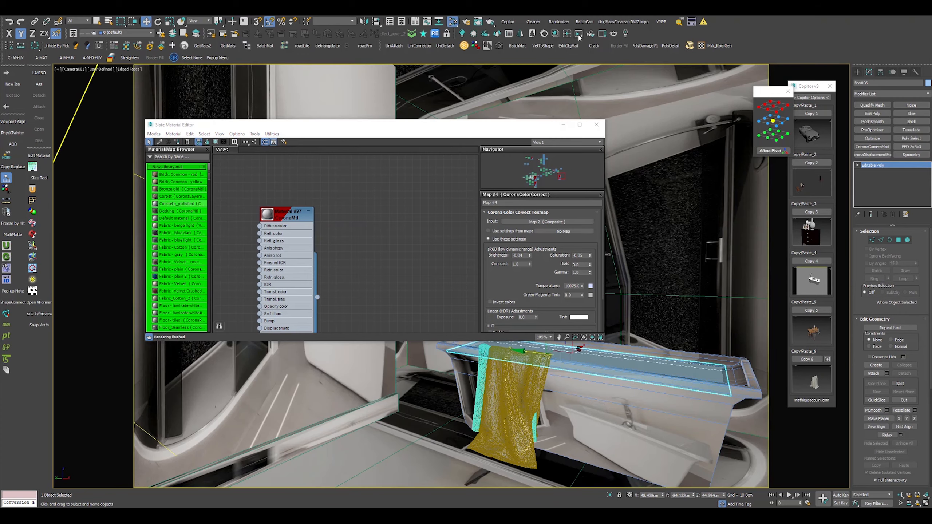
Step: Show the Corona frame buffer beside the material editor and limit rendering to one region around the bathtub's upper part
{"action": "left_click", "coordinate": [579, 34]}
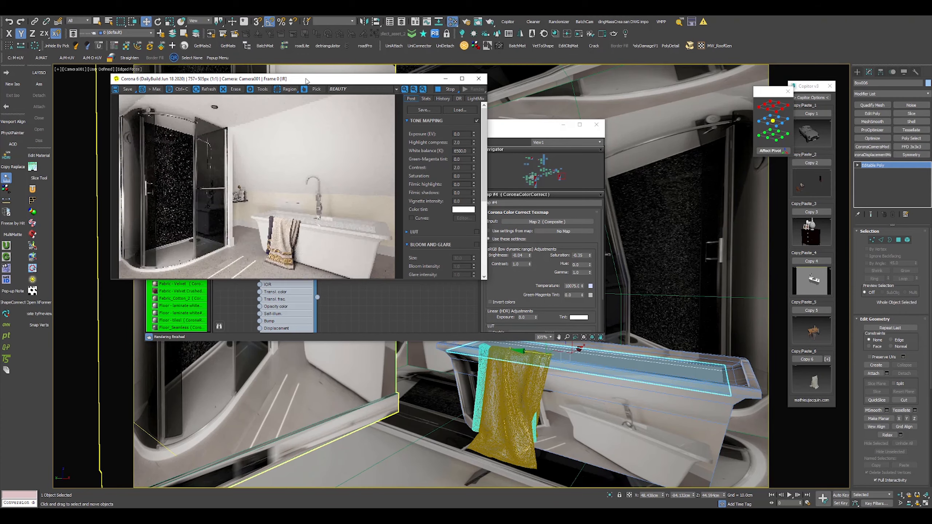
{"action": "left_click_drag", "start_coordinate": [305, 79], "coordinate": [633, 127]}
{"action": "scroll", "coordinate": [648, 251], "scroll_direction": "up", "scroll_amount": 1}
{"action": "middle_click_drag", "start_coordinate": [648, 250], "coordinate": [574, 174]}
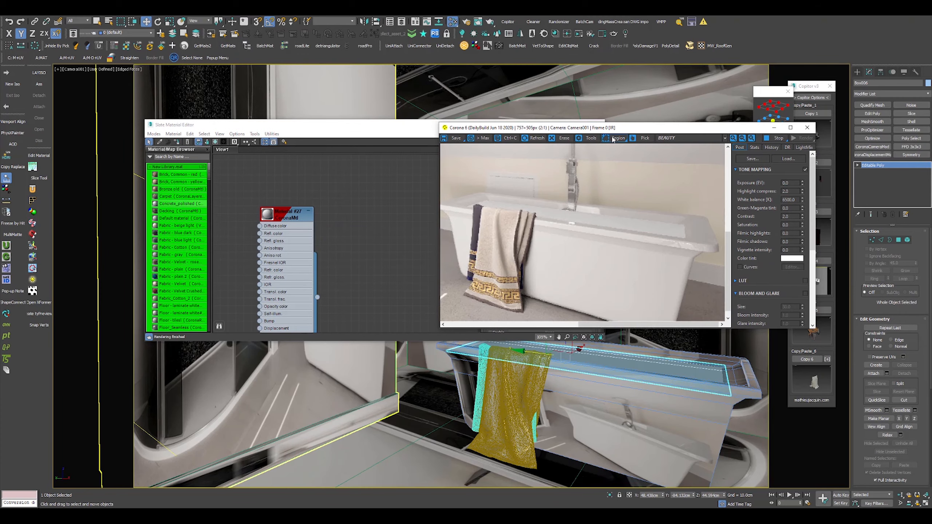
{"action": "scroll", "coordinate": [681, 202], "scroll_direction": "down", "scroll_amount": 1}
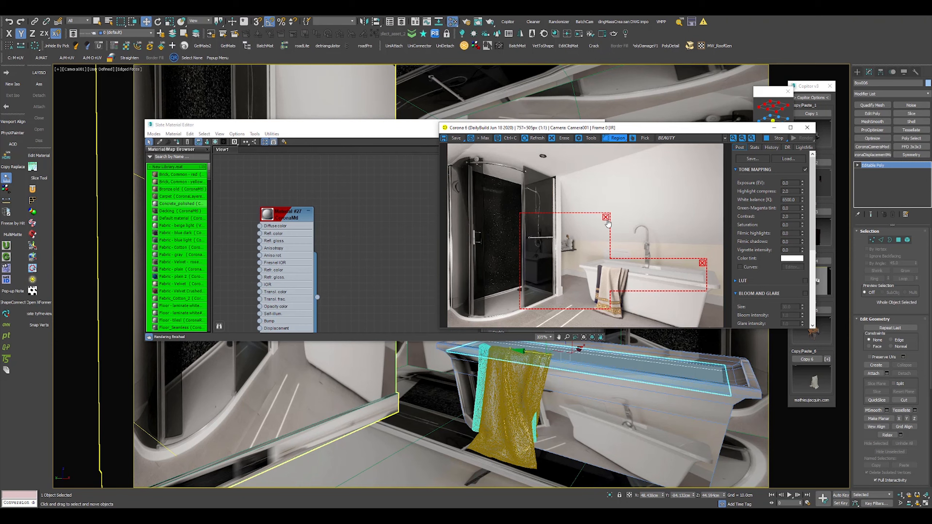
{"action": "left_click", "coordinate": [605, 218]}
Step: Set the new water material's diffuse level to 0 and its reflection and refraction levels to 1
{"action": "double_click", "coordinate": [308, 243]}
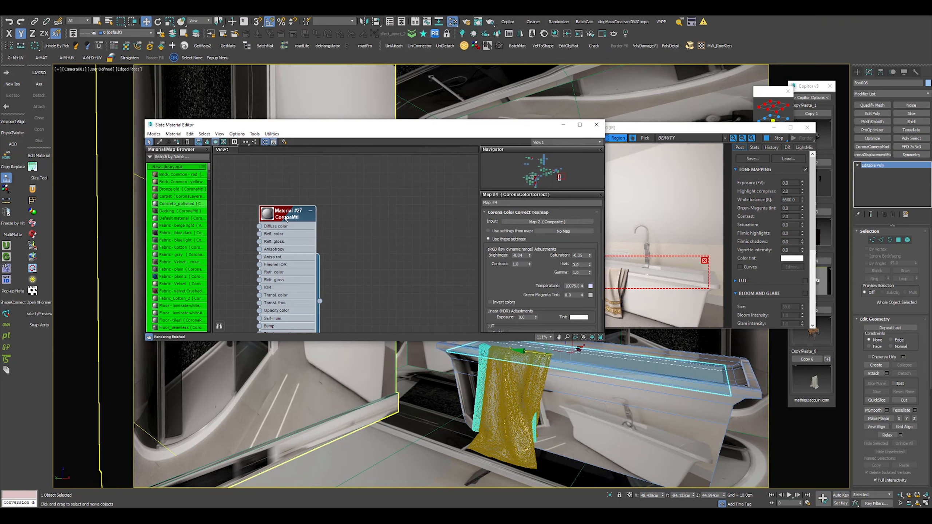
{"action": "left_click_drag", "start_coordinate": [321, 130], "coordinate": [208, 133]}
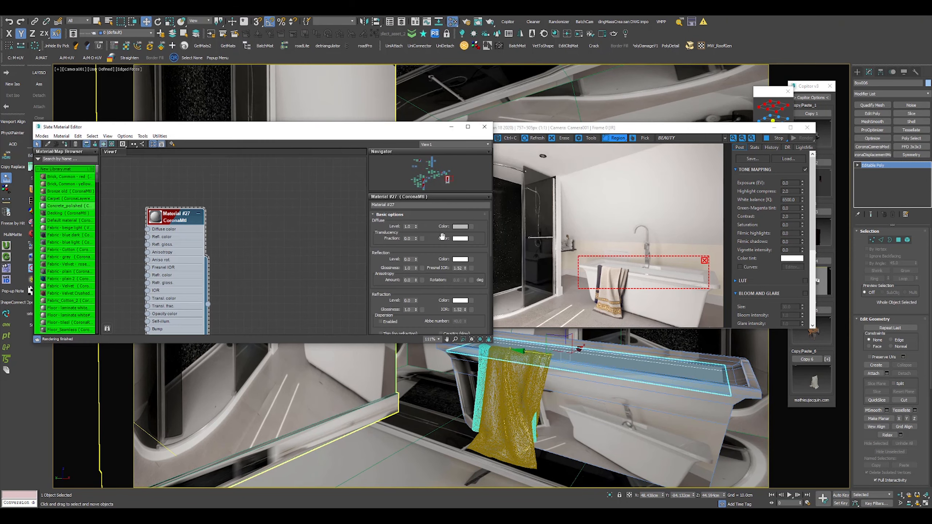
{"action": "right_click", "coordinate": [416, 226]}
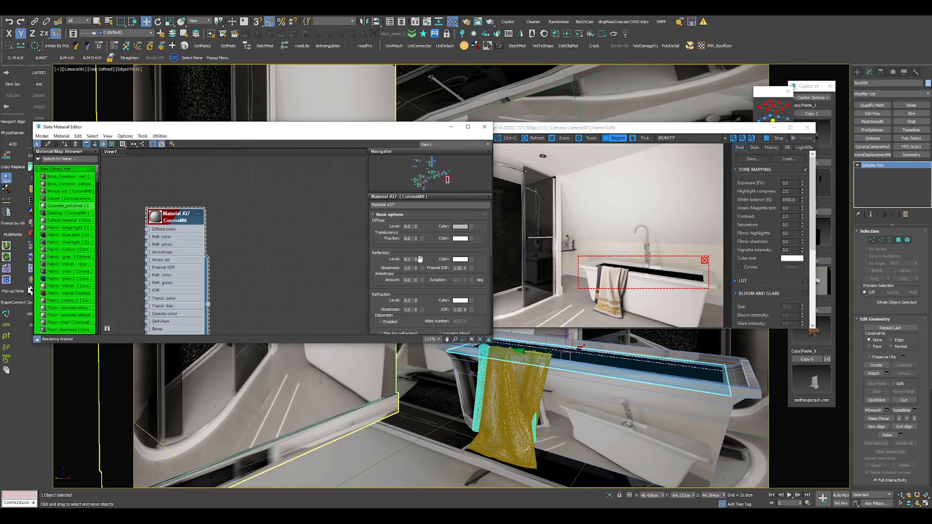
{"action": "left_click_drag", "start_coordinate": [416, 259], "coordinate": [413, 208]}
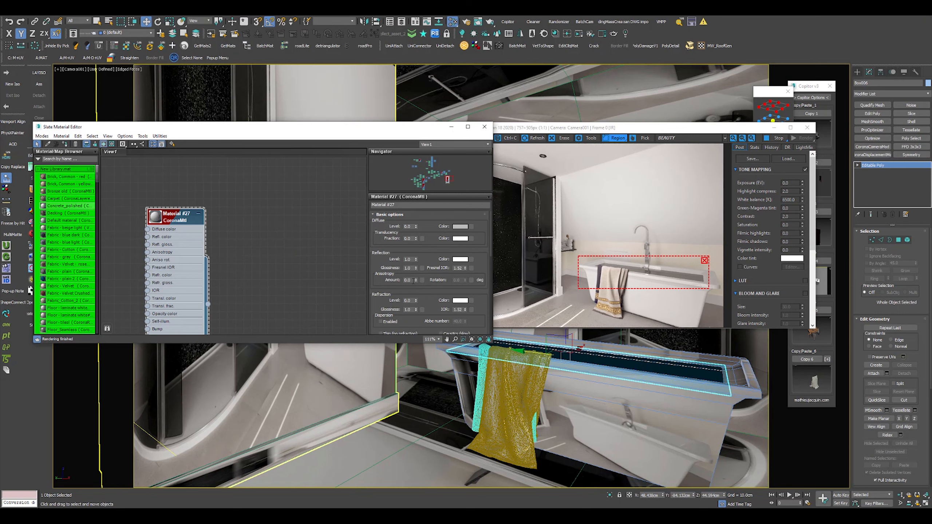
{"action": "left_click_drag", "start_coordinate": [417, 302], "coordinate": [419, 257]}
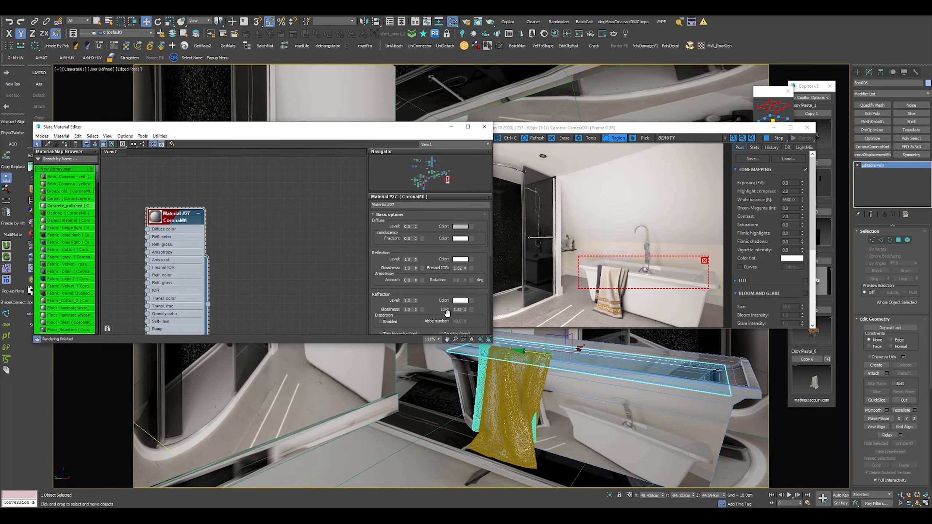
Step: Set the water material's minimum displacement level to 0 cm and its volumetric absorption distance to 2 cm
{"action": "scroll", "coordinate": [411, 287], "scroll_direction": "down", "scroll_amount": 5}
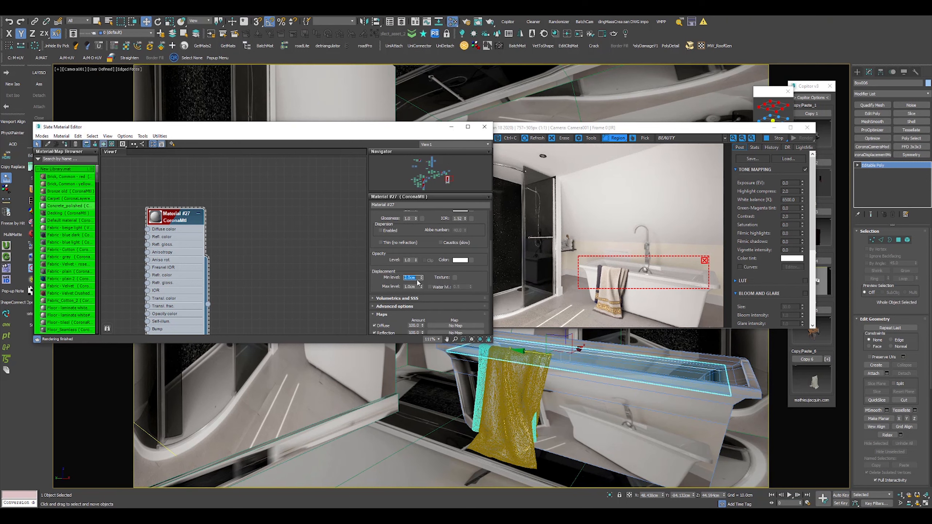
{"action": "type", "text": "0"}
{"action": "left_click_drag", "start_coordinate": [431, 269], "coordinate": [430, 224]}
{"action": "left_click", "coordinate": [395, 254]}
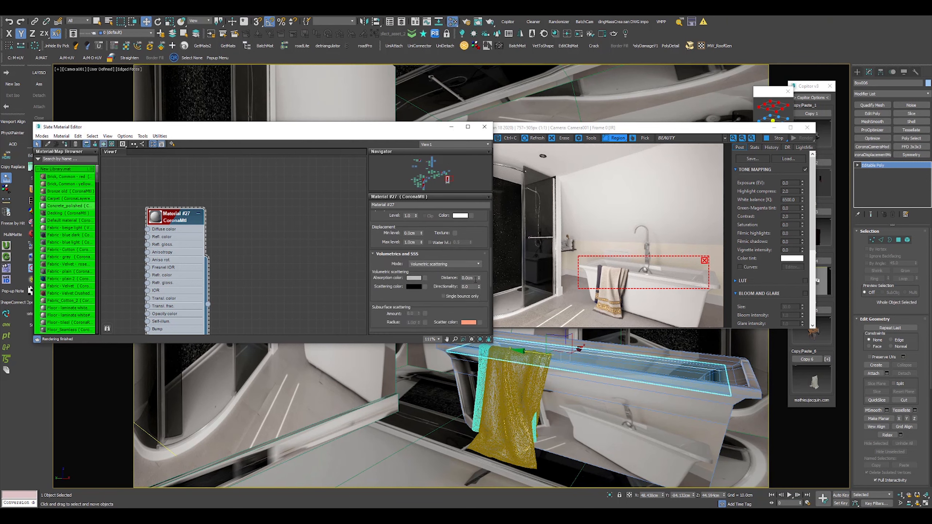
{"action": "type", "text": "2"}
{"action": "key", "text": "Return"}
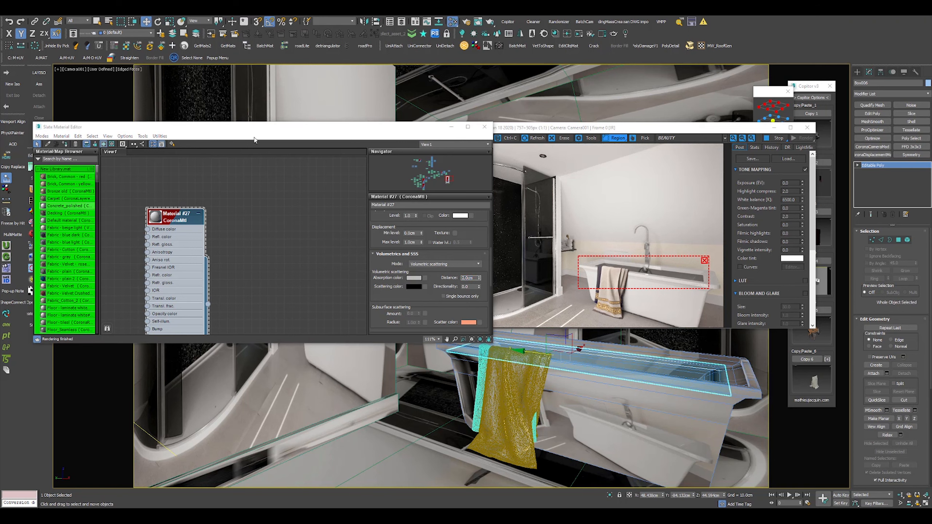
Step: Tint the water material's absorption colour pale blue and try absorption distances of 5 cm and 20 cm
{"action": "left_click", "coordinate": [413, 278]}
{"action": "left_click_drag", "start_coordinate": [252, 47], "coordinate": [250, 47]}
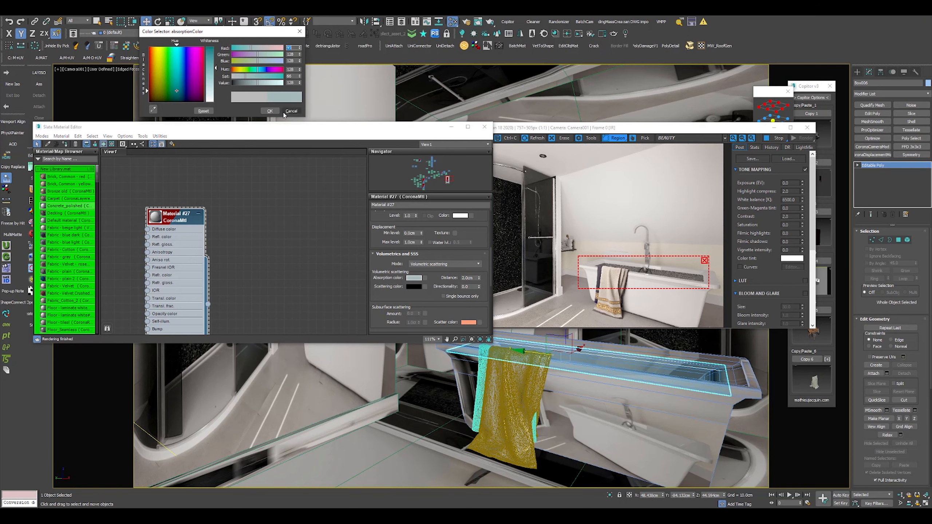
{"action": "left_click", "coordinate": [270, 111]}
{"action": "type", "text": "5"}
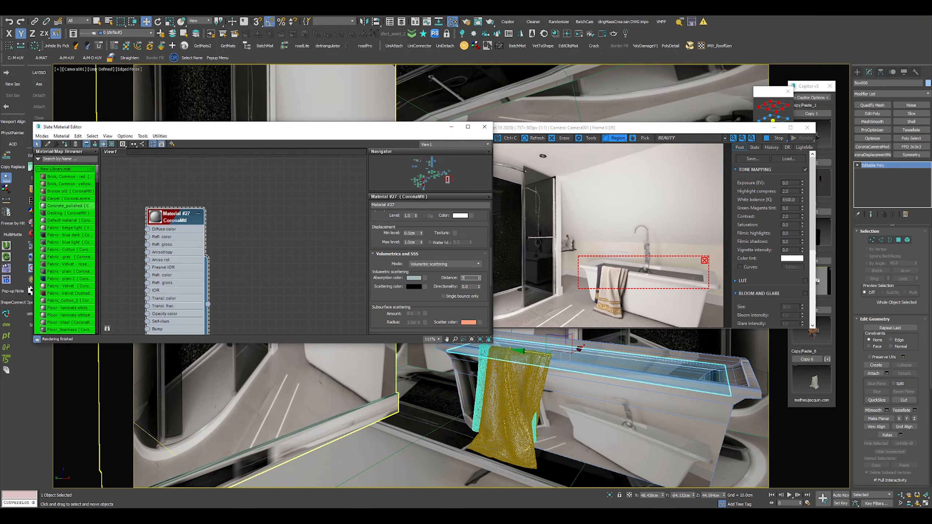
{"action": "key", "text": "Return"}
{"action": "type", "text": "20"}
{"action": "key", "text": "Return"}
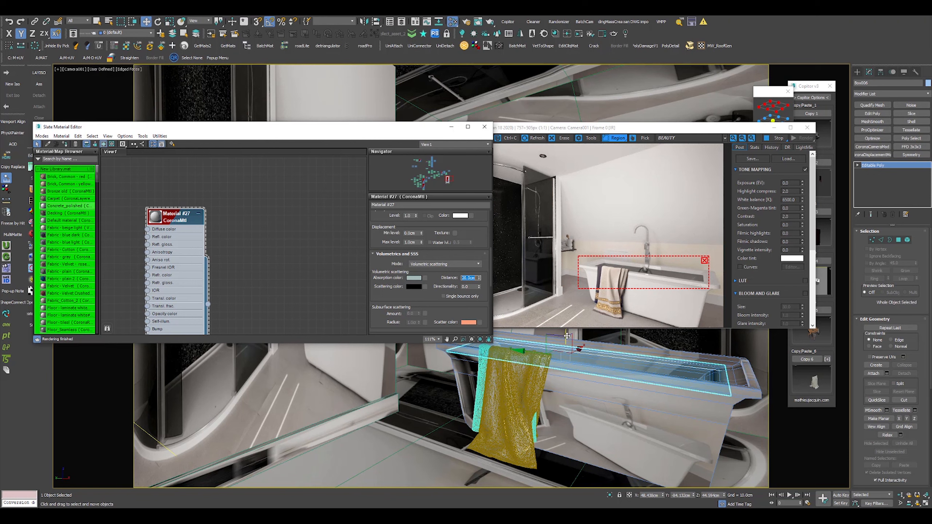
Step: Lower the water surface slightly inside the bathtub and lighten the water material's absorption colour
{"action": "left_click_drag", "start_coordinate": [568, 341], "coordinate": [568, 343]}
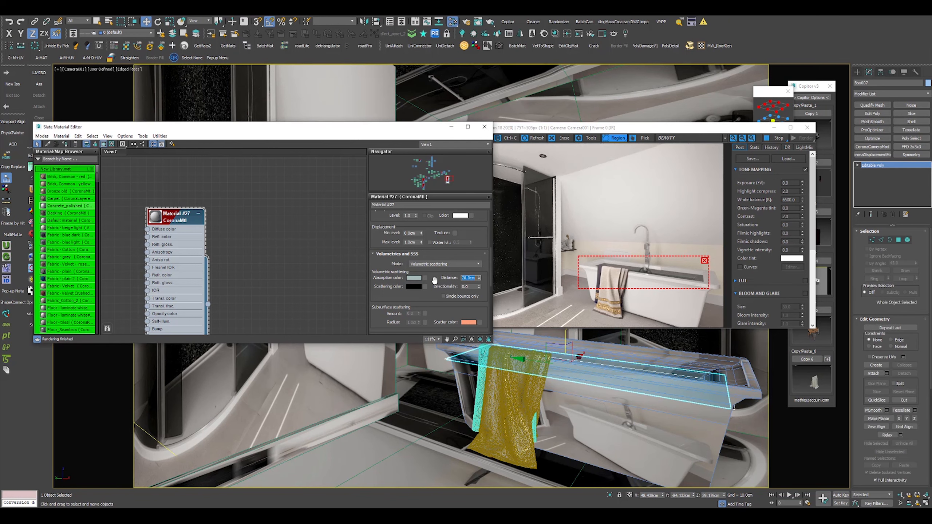
{"action": "left_click", "coordinate": [419, 279]}
{"action": "left_click_drag", "start_coordinate": [257, 84], "coordinate": [234, 76]}
{"action": "left_click", "coordinate": [268, 111]}
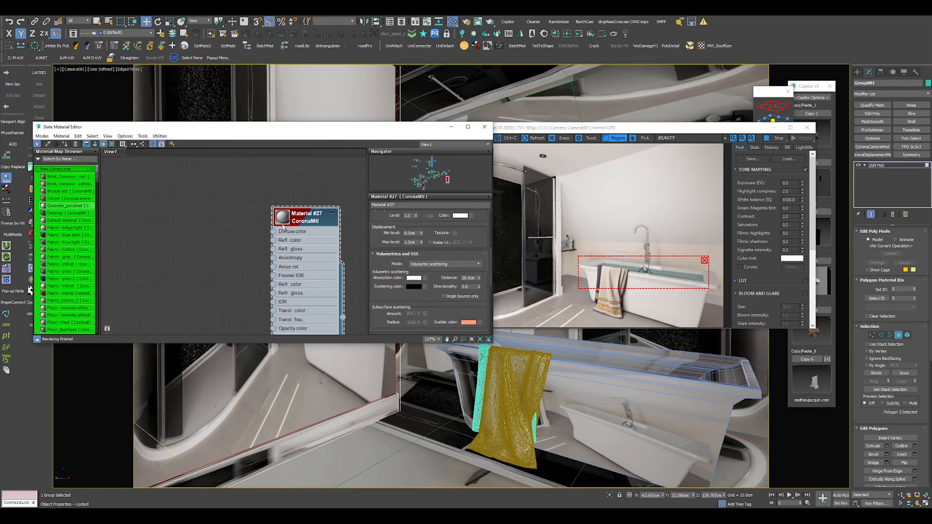
Step: Create a Noise map and place it next to the water material's node
{"action": "middle_click_drag", "start_coordinate": [264, 272], "coordinate": [319, 289]}
{"action": "right_click", "coordinate": [203, 222]}
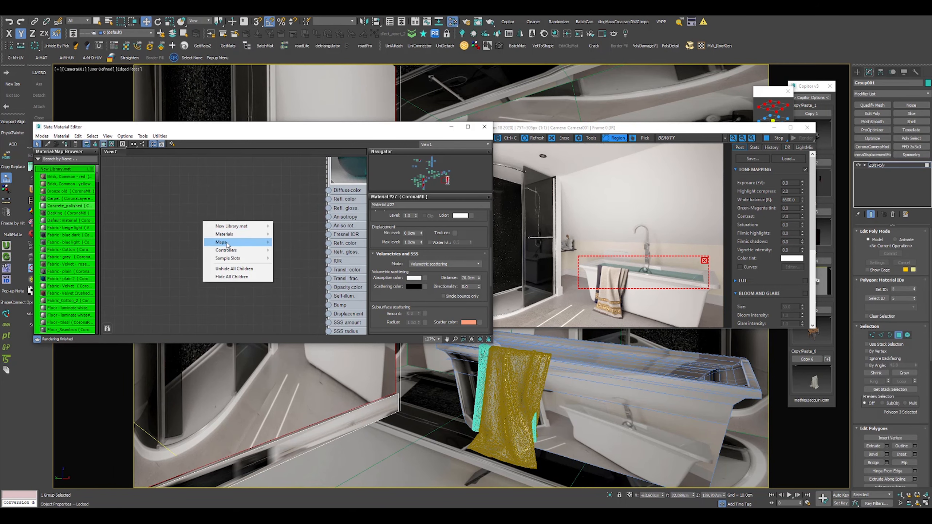
{"action": "mouse_move", "coordinate": [234, 243]}
{"action": "mouse_move", "coordinate": [309, 243]}
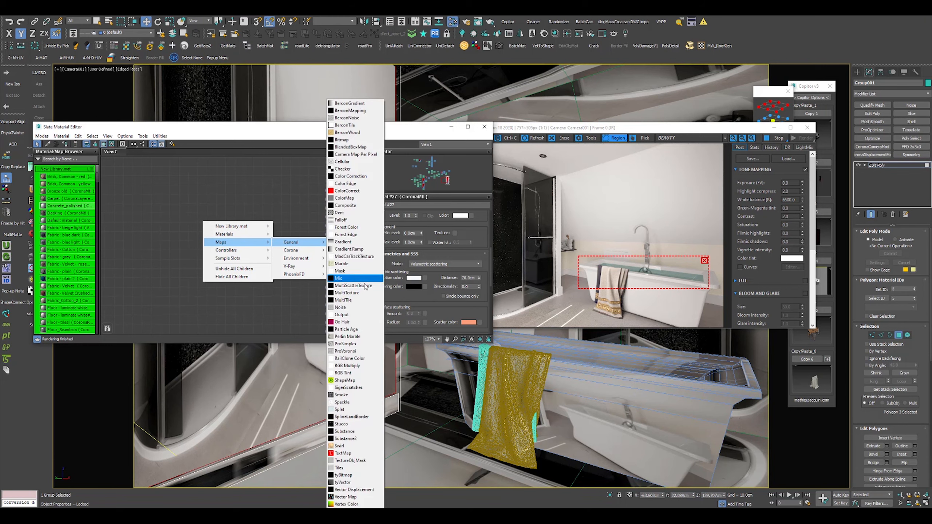
{"action": "left_click", "coordinate": [350, 309]}
{"action": "left_click_drag", "start_coordinate": [211, 230], "coordinate": [257, 277]}
Step: Duplicate the Noise map twice and connect the original to the water material's bump input
{"action": "middle_click_drag", "start_coordinate": [257, 278], "coordinate": [293, 236]}
{"action": "left_click_drag", "start_coordinate": [293, 234], "coordinate": [200, 261], "text": "shift"}
{"action": "left_click_drag", "start_coordinate": [201, 262], "coordinate": [201, 206], "text": "shift"}
{"action": "scroll", "coordinate": [267, 243], "scroll_direction": "down", "scroll_amount": 1}
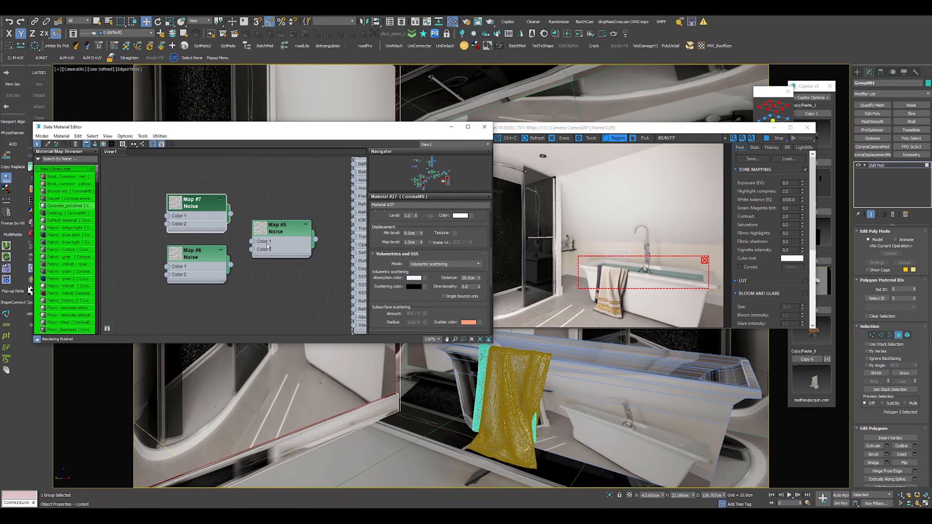
{"action": "middle_click_drag", "start_coordinate": [266, 243], "coordinate": [207, 233]}
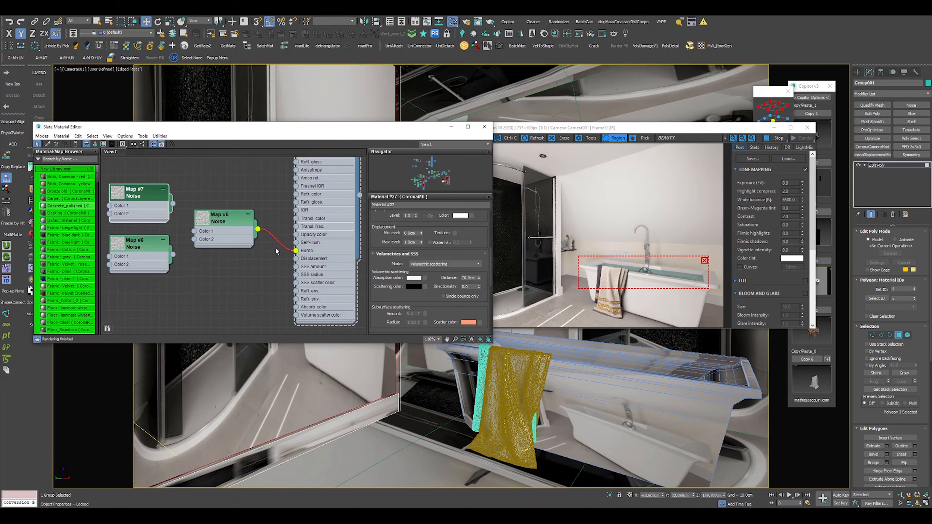
Step: Connect the two duplicate Noise maps to Color 1 and Color 2 of the bump Noise map, setting Map #6's size to 2
{"action": "scroll", "coordinate": [656, 282], "scroll_direction": "up", "scroll_amount": 1}
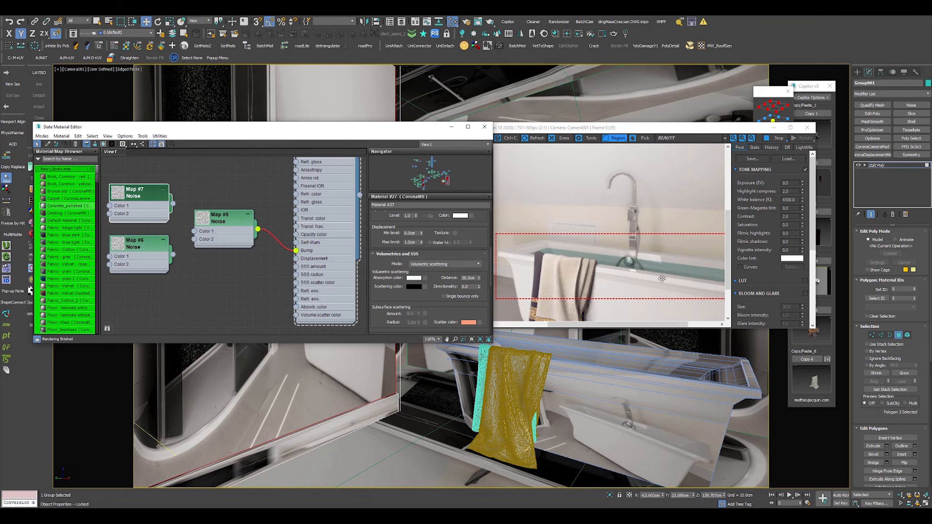
{"action": "middle_click_drag", "start_coordinate": [267, 236], "coordinate": [266, 254]}
{"action": "left_click", "coordinate": [252, 258]}
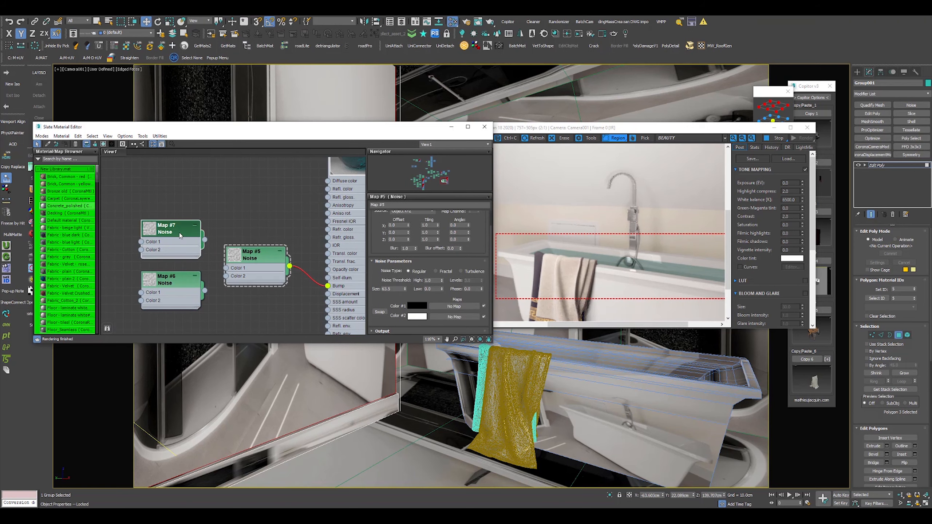
{"action": "double_click", "coordinate": [393, 289]}
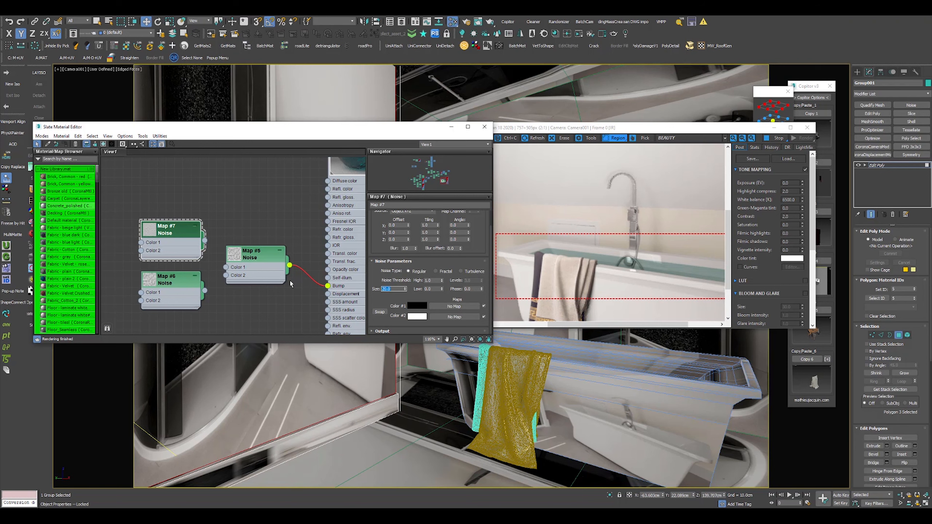
{"action": "left_click_drag", "start_coordinate": [220, 259], "coordinate": [225, 266]}
{"action": "left_click", "coordinate": [176, 281]}
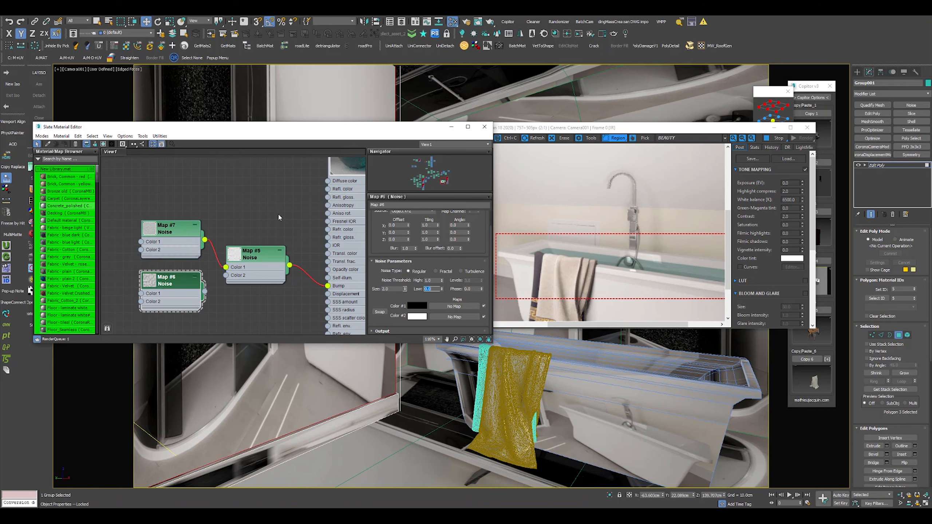
{"action": "left_click_drag", "start_coordinate": [205, 291], "coordinate": [226, 275]}
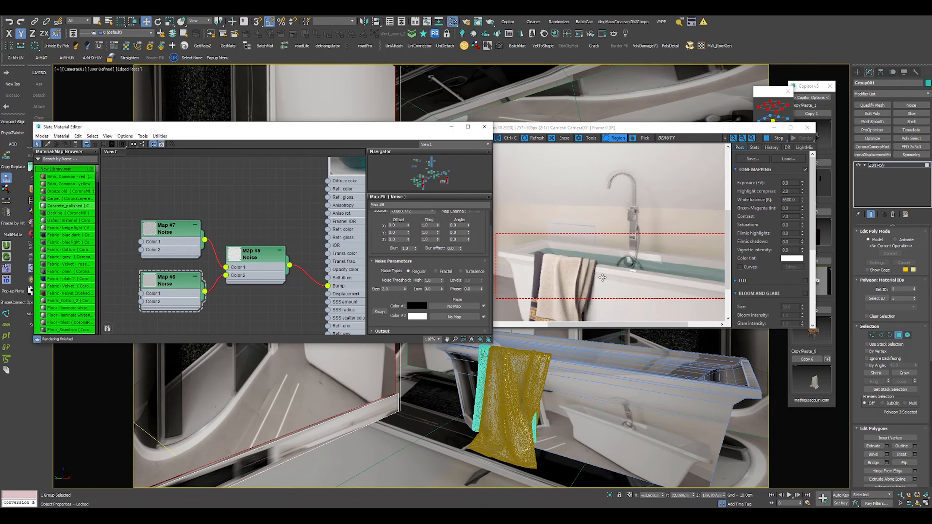
Step: Set the size of Noise Map #6 to 10 and close the material editor
{"action": "scroll", "coordinate": [290, 261], "scroll_direction": "down", "scroll_amount": 4}
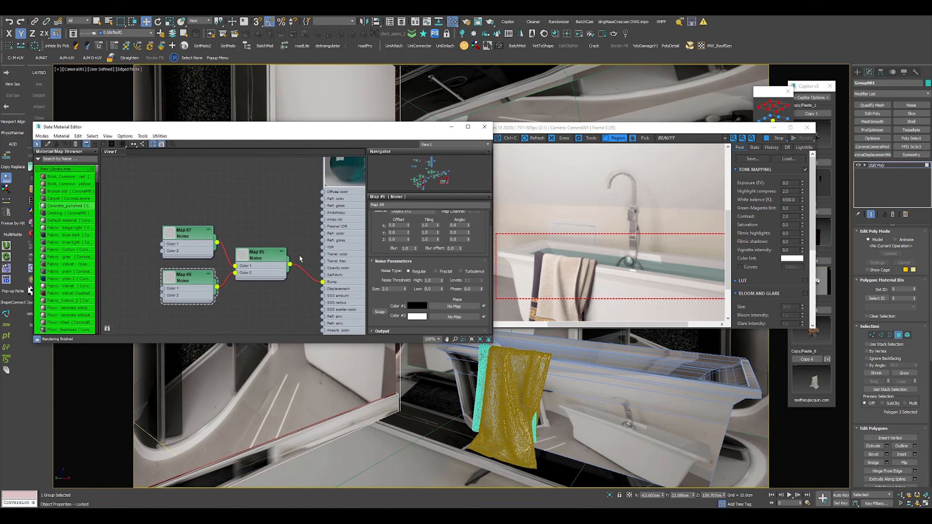
{"action": "scroll", "coordinate": [268, 260], "scroll_direction": "up", "scroll_amount": 4}
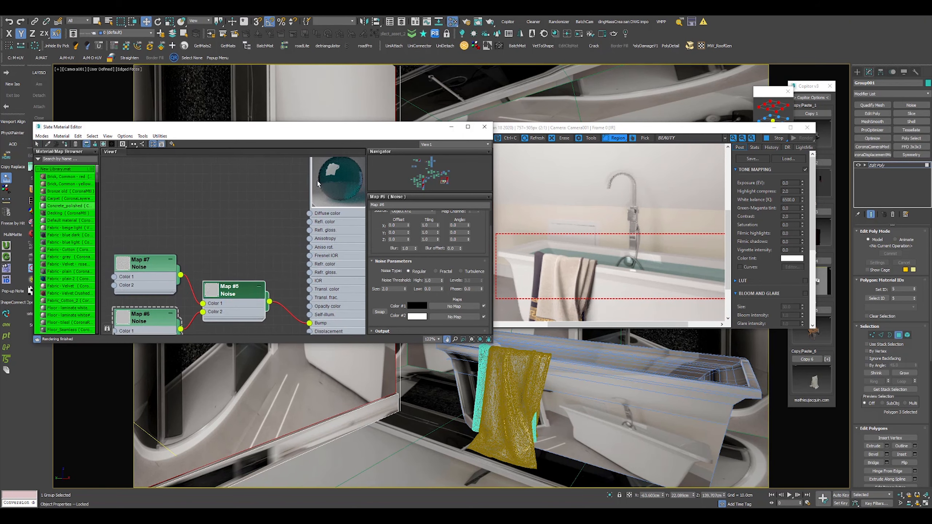
{"action": "scroll", "coordinate": [251, 315], "scroll_direction": "up", "scroll_amount": 4}
{"action": "middle_click_drag", "start_coordinate": [251, 316], "coordinate": [302, 234]}
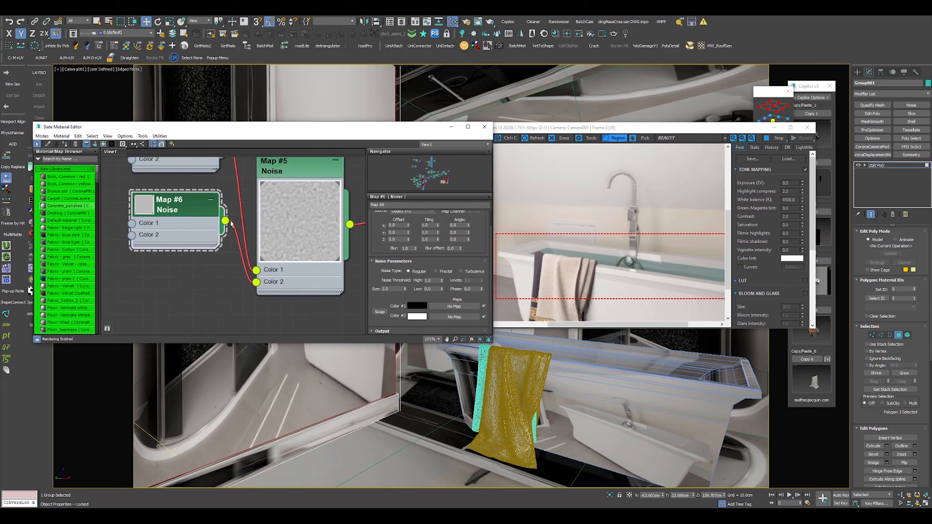
{"action": "double_click", "coordinate": [392, 289]}
{"action": "type", "text": "10"}
{"action": "key", "text": "Return"}
{"action": "left_click", "coordinate": [484, 127]}
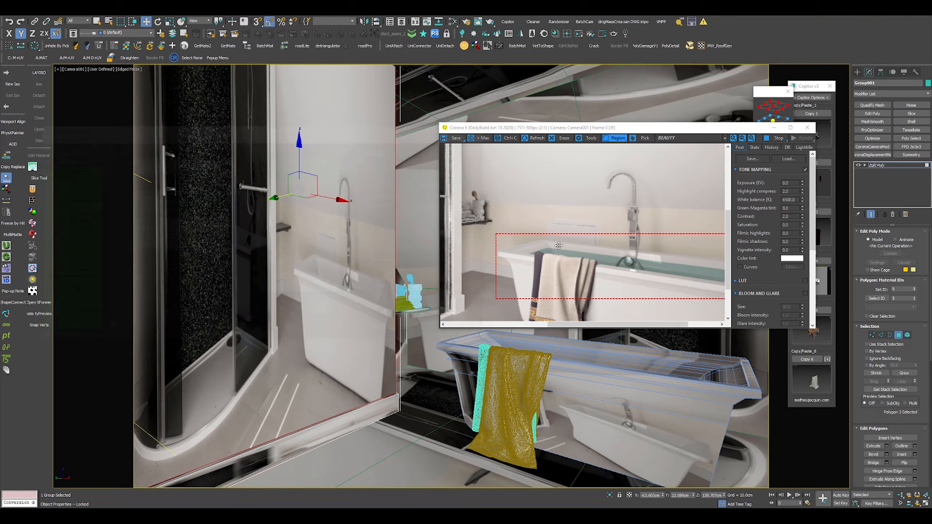
Step: Move the rectangular Corona light over the bathtub and turn off its direct visibility
{"action": "scroll", "coordinate": [600, 257], "scroll_direction": "down", "scroll_amount": 1}
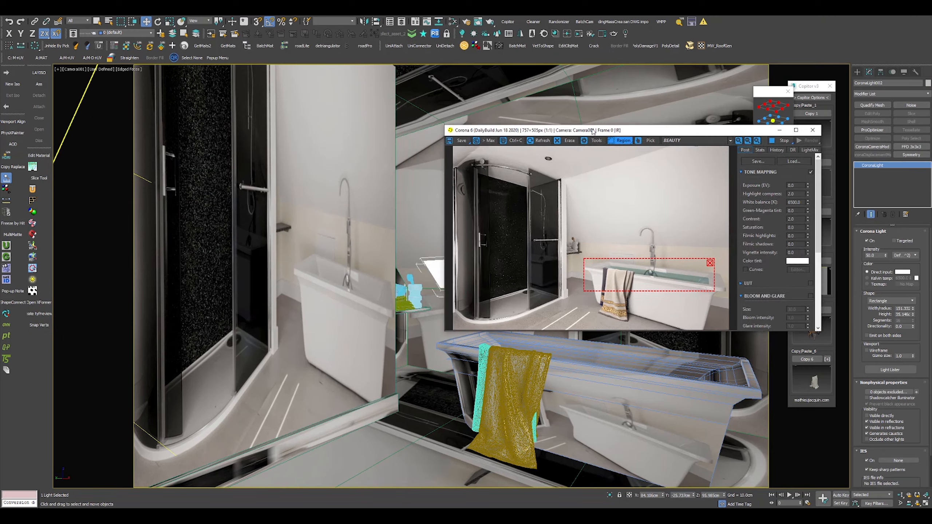
{"action": "left_click_drag", "start_coordinate": [592, 129], "coordinate": [207, 109]}
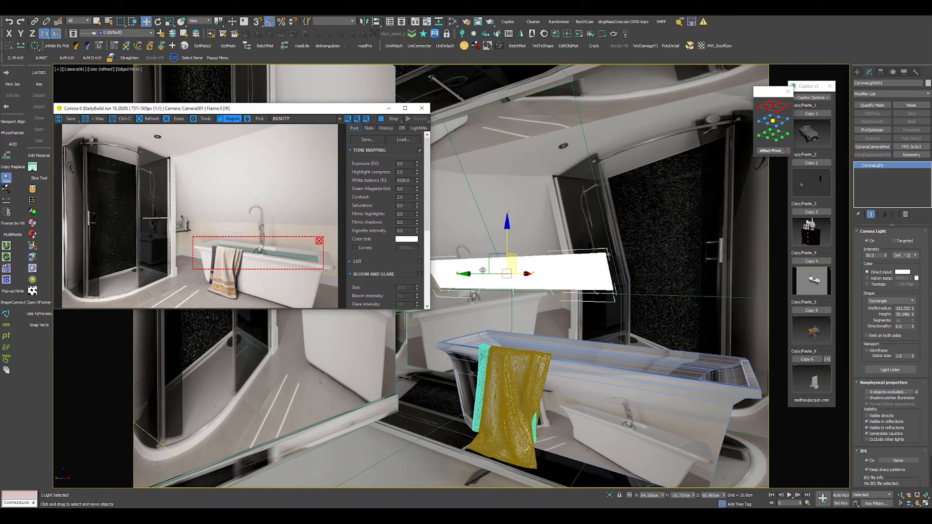
{"action": "left_click_drag", "start_coordinate": [482, 270], "coordinate": [607, 290]}
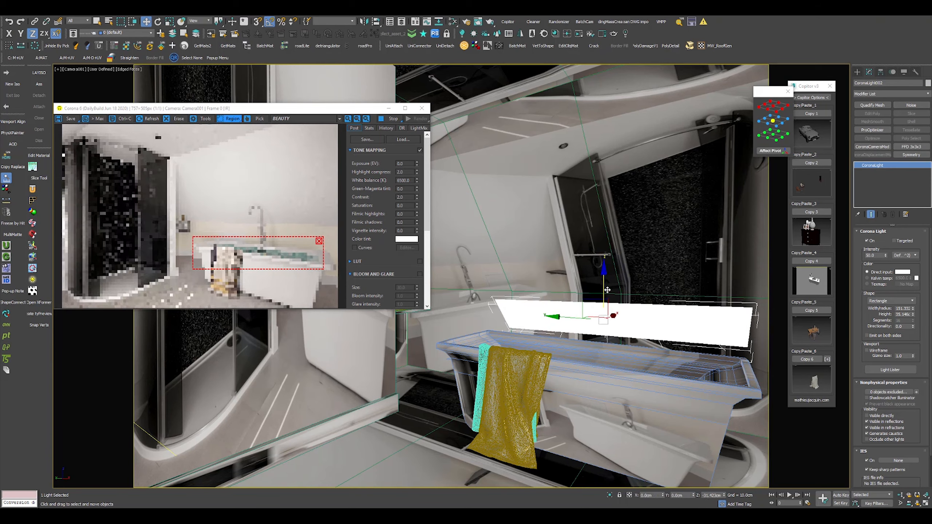
{"action": "scroll", "coordinate": [270, 255], "scroll_direction": "up", "scroll_amount": 1}
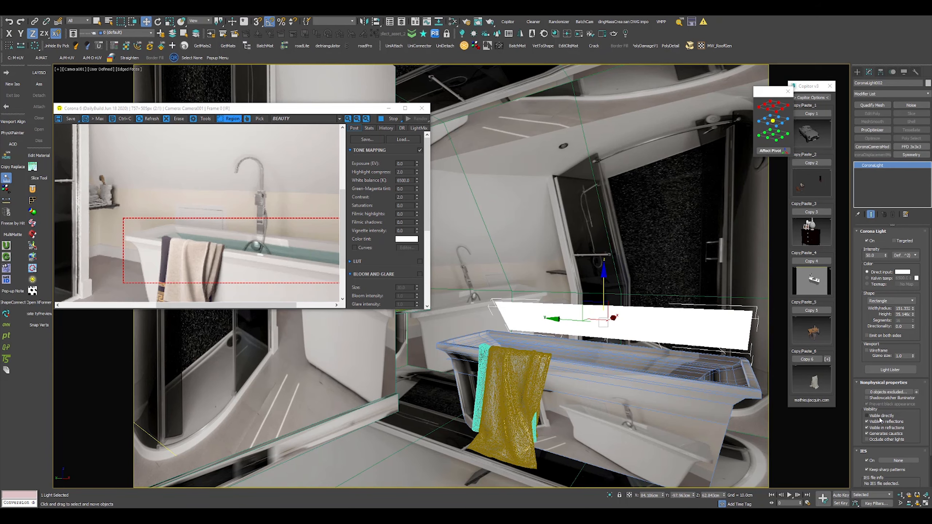
Step: Add a Tessellate modifier to the bathtub's water surface with a tension of 2 and 4 iterations
{"action": "left_click", "coordinate": [738, 287]}
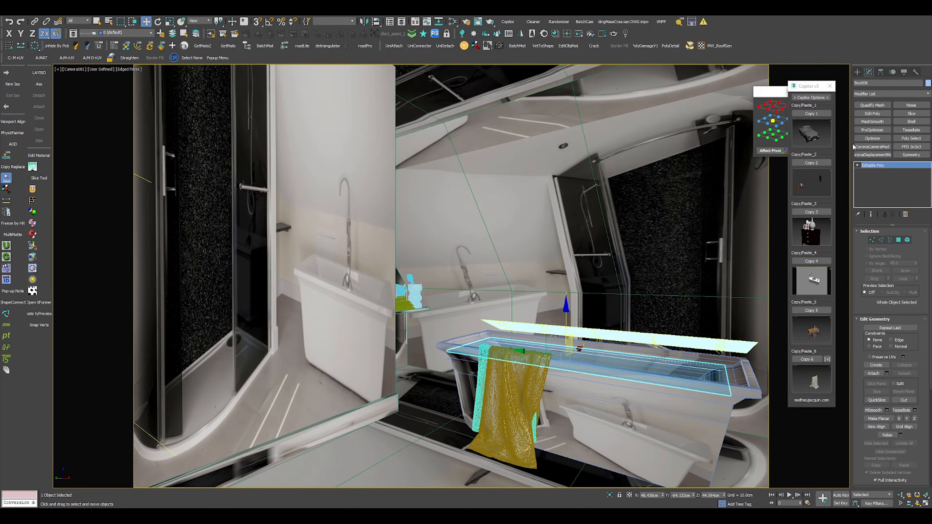
{"action": "left_click", "coordinate": [911, 130]}
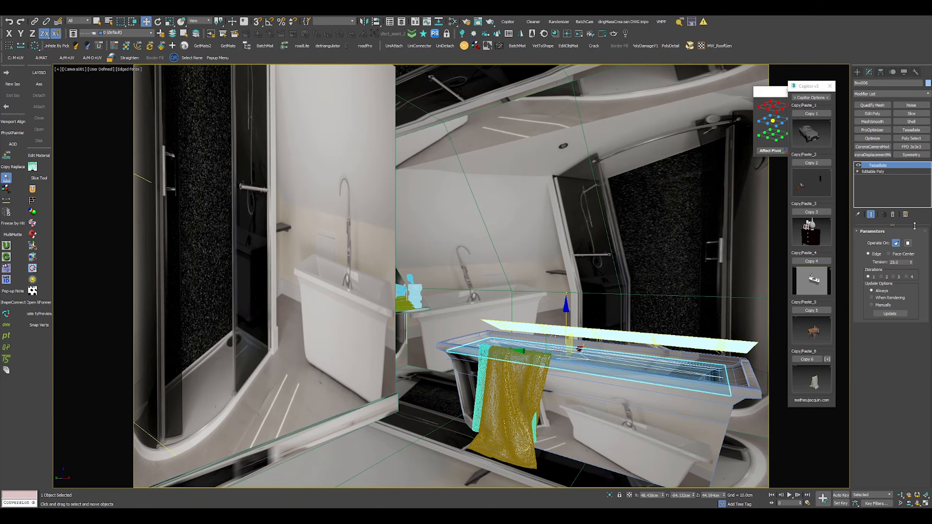
{"action": "left_click", "coordinate": [906, 277]}
{"action": "type", "text": "2"}
{"action": "key", "text": "Return"}
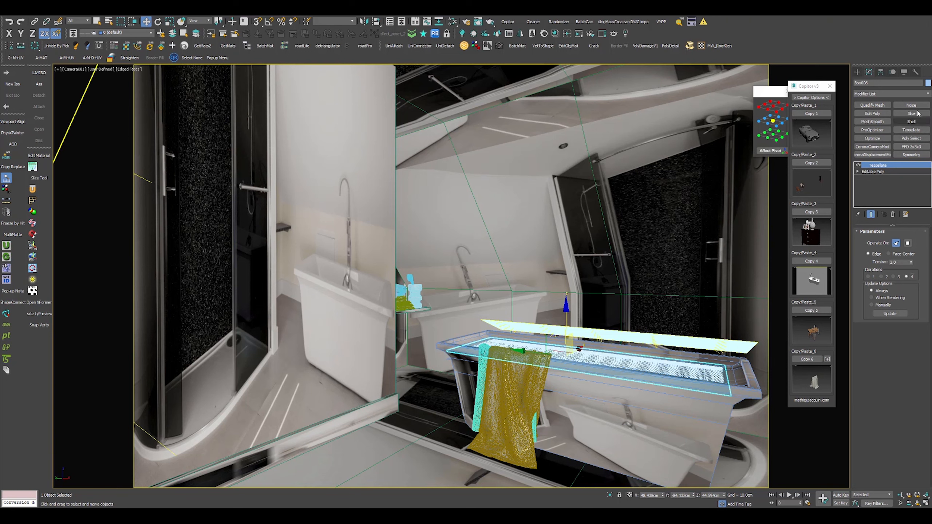
Step: Add a fractal Noise modifier to the water with 2 cm strength on X, Y and Z, and change its seed to 670
{"action": "left_click", "coordinate": [910, 105]}
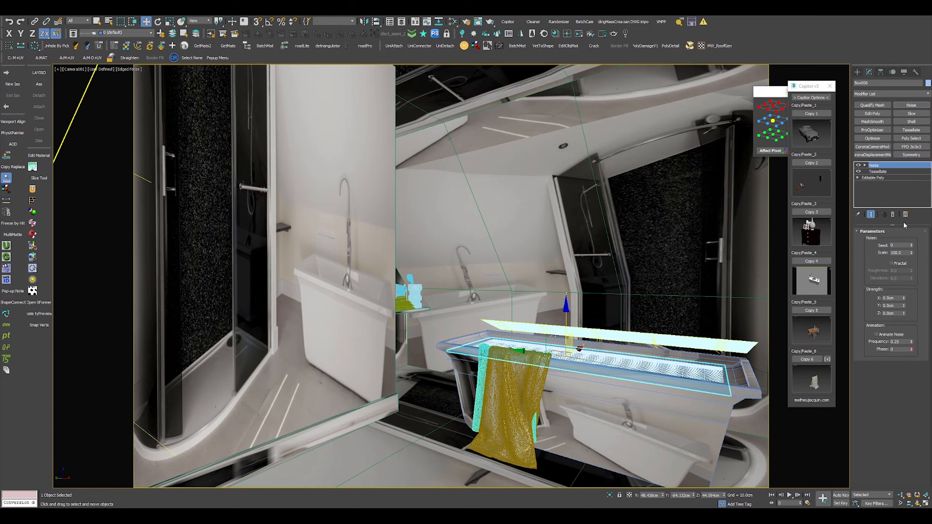
{"action": "left_click", "coordinate": [898, 265]}
{"action": "left_click_drag", "start_coordinate": [896, 298], "coordinate": [875, 300]}
{"action": "type", "text": "2"}
{"action": "key", "text": "Tab"}
{"action": "type", "text": "2"}
{"action": "key", "text": "Tab"}
{"action": "type", "text": "2"}
{"action": "key", "text": "Return"}
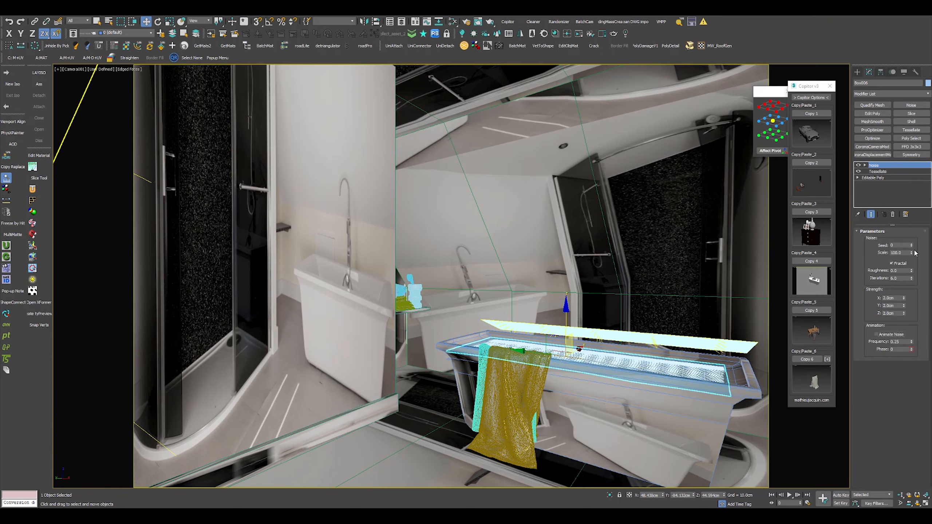
{"action": "left_click_drag", "start_coordinate": [911, 245], "coordinate": [911, 176]}
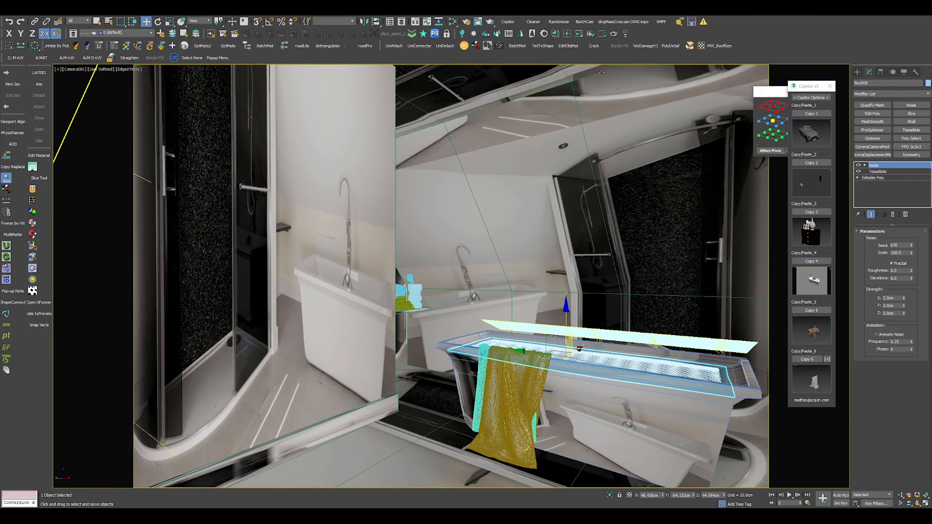
Step: Tune the water Noise modifier's roughness for gentle ripples, judging the surface in the interactive render
{"action": "left_click", "coordinate": [578, 34]}
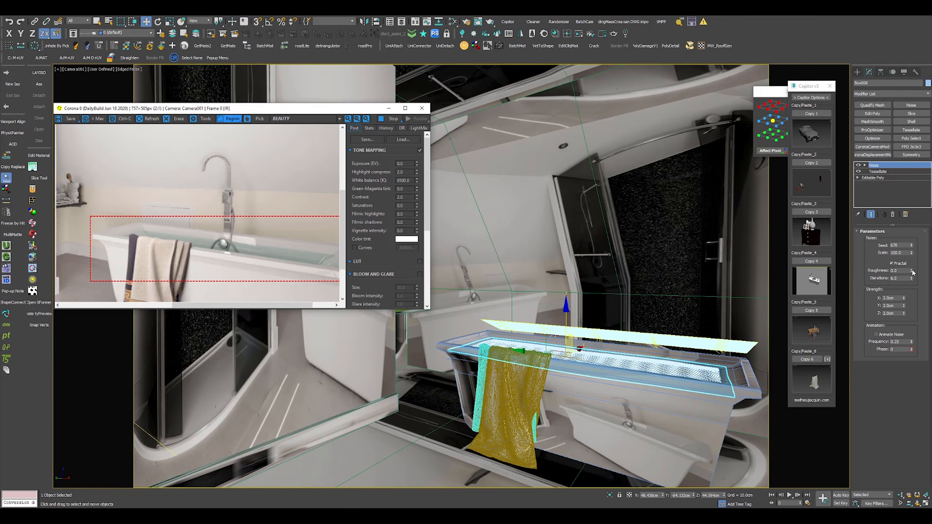
{"action": "left_click_drag", "start_coordinate": [912, 271], "coordinate": [911, 254]}
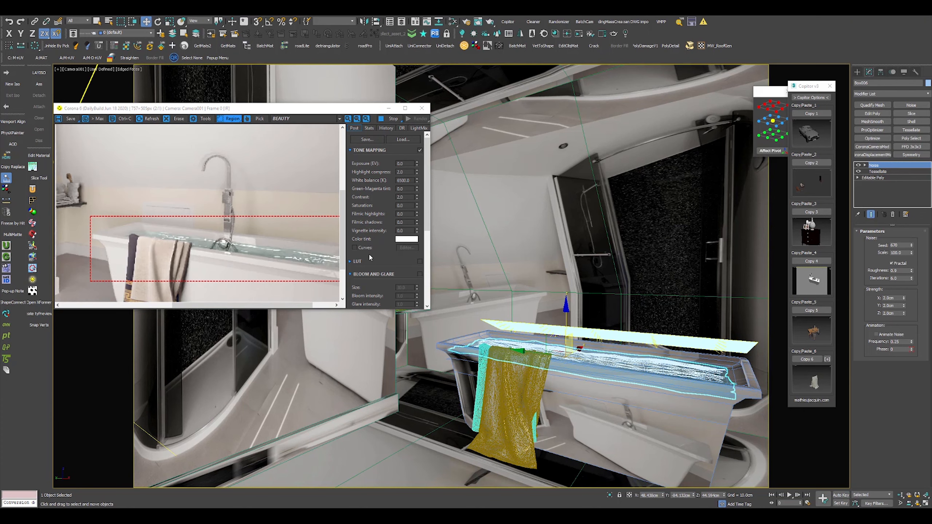
{"action": "scroll", "coordinate": [291, 265], "scroll_direction": "down", "scroll_amount": 2}
{"action": "scroll", "coordinate": [224, 256], "scroll_direction": "up", "scroll_amount": 2}
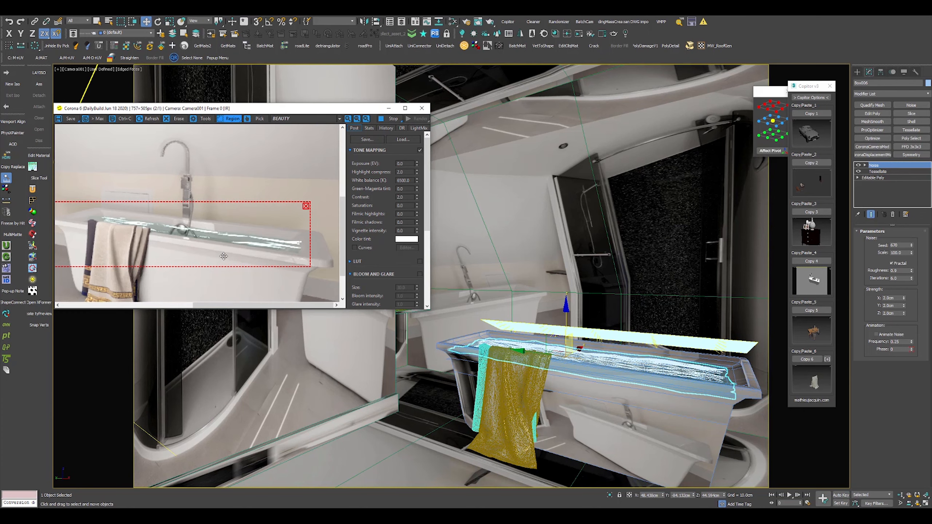
{"action": "left_click_drag", "start_coordinate": [912, 270], "coordinate": [914, 279]}
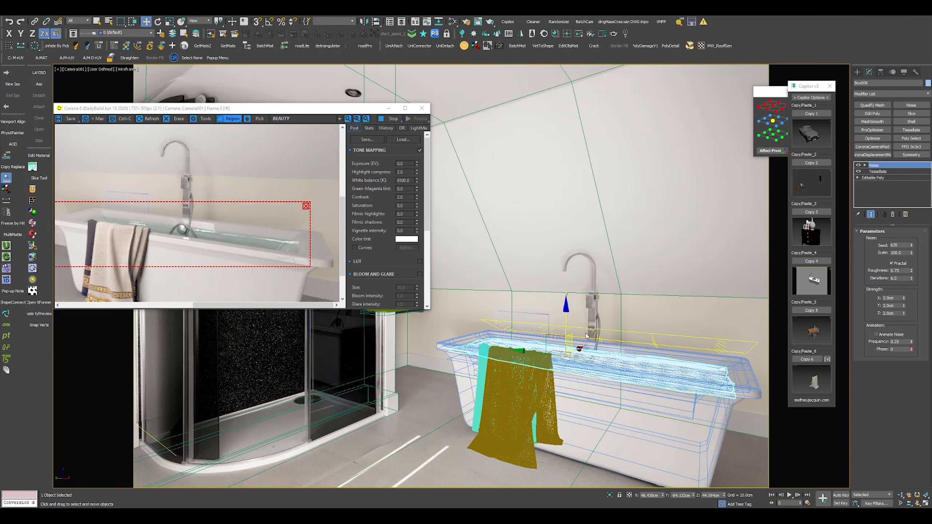
Step: Reduce the intensity of the rectangular light above the bathtub
{"action": "left_click", "coordinate": [609, 333]}
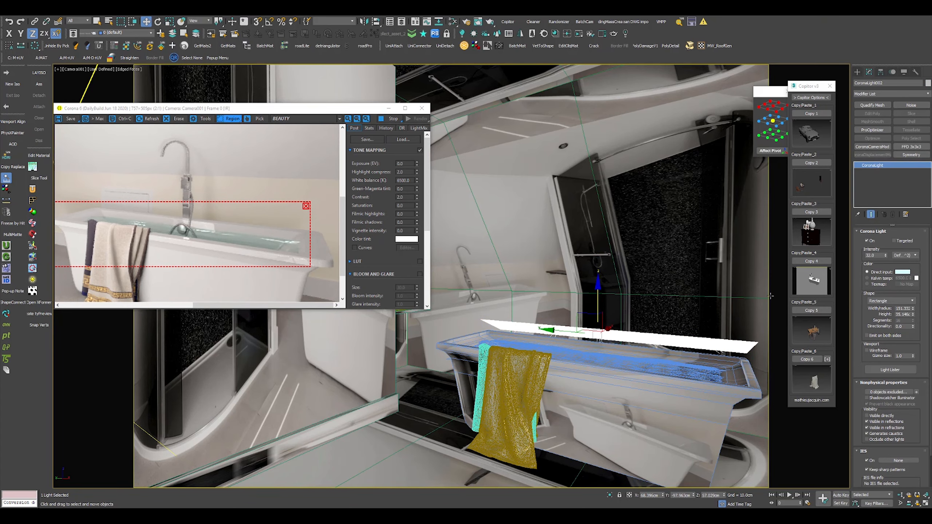
{"action": "left_click_drag", "start_coordinate": [885, 255], "coordinate": [886, 281]}
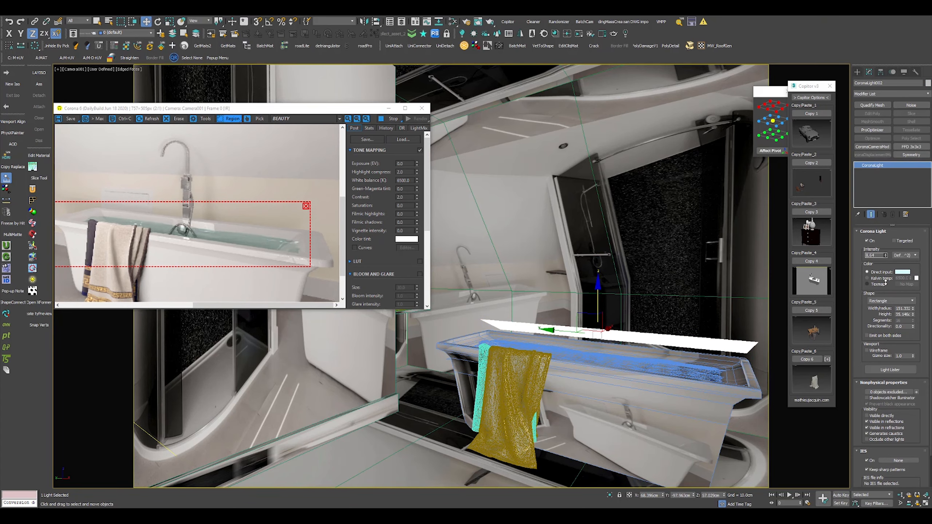
Step: Scale the water surface slightly along Y to fit it inside the bathtub walls
{"action": "left_click", "coordinate": [635, 361]}
{"action": "key", "text": "r"}
{"action": "left_click_drag", "start_coordinate": [628, 365], "coordinate": [637, 366]}
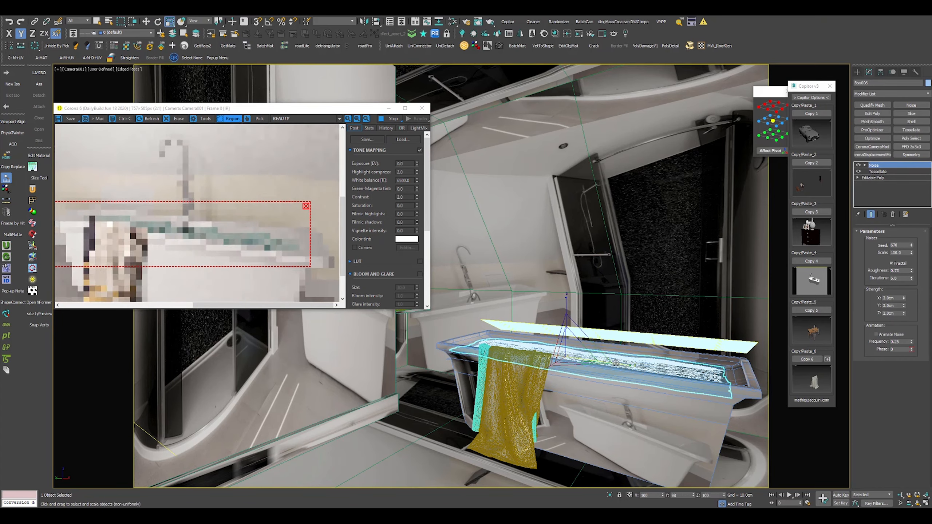
Step: Zero the water Noise modifier's X and Y strengths and readjust its Z strength
{"action": "right_click", "coordinate": [903, 298]}
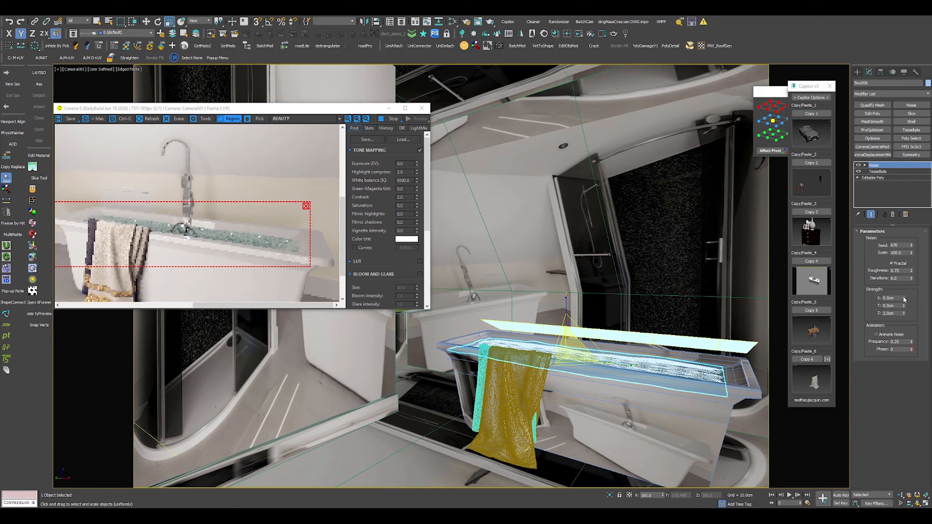
{"action": "right_click", "coordinate": [903, 313]}
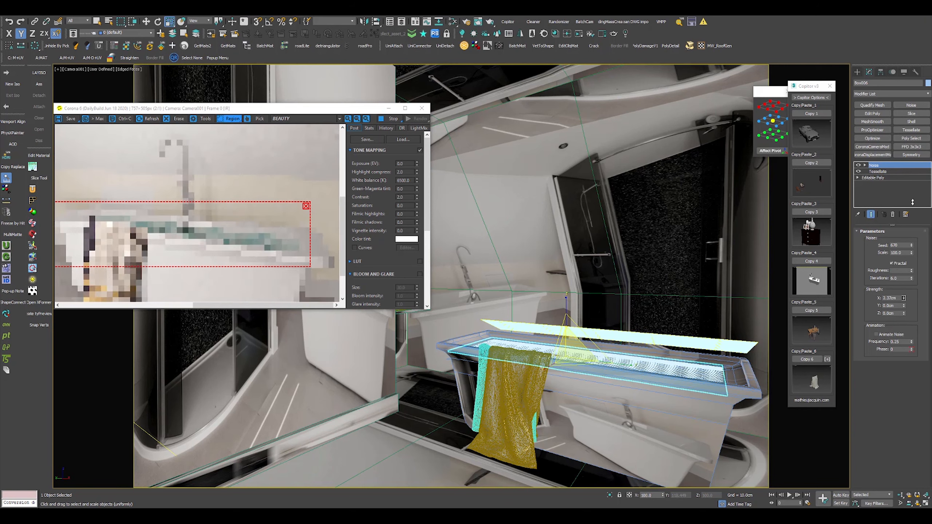
{"action": "left_click_drag", "start_coordinate": [904, 313], "coordinate": [904, 306]}
{"action": "scroll", "coordinate": [260, 234], "scroll_direction": "down", "scroll_amount": 1}
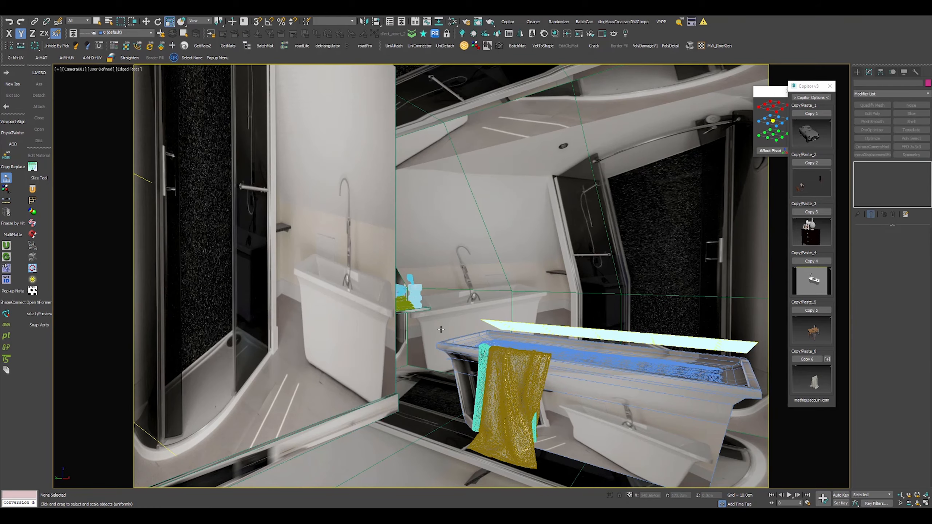
Step: Paste the stored tray of toiletry bottles into the scene and move its pivot to the centre of its base
{"action": "left_click", "coordinate": [811, 281]}
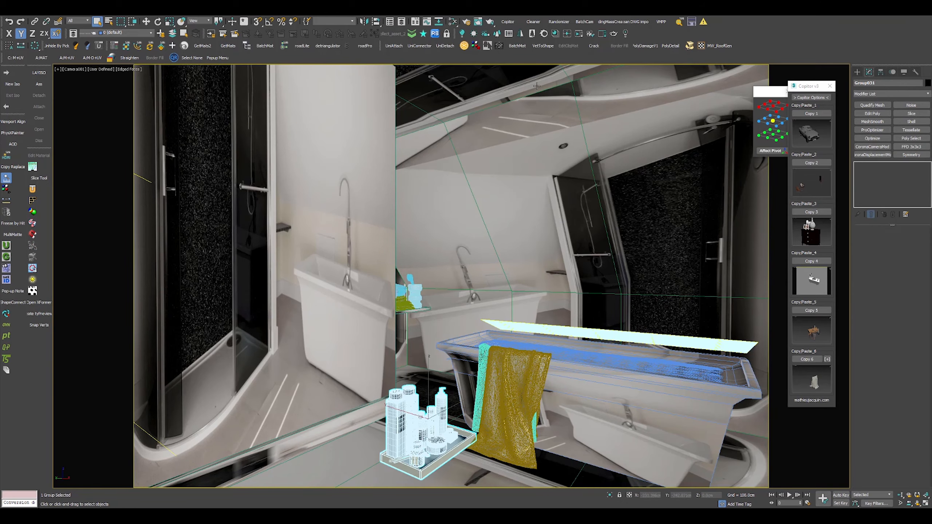
{"action": "key", "text": "w"}
{"action": "left_click", "coordinate": [772, 136]}
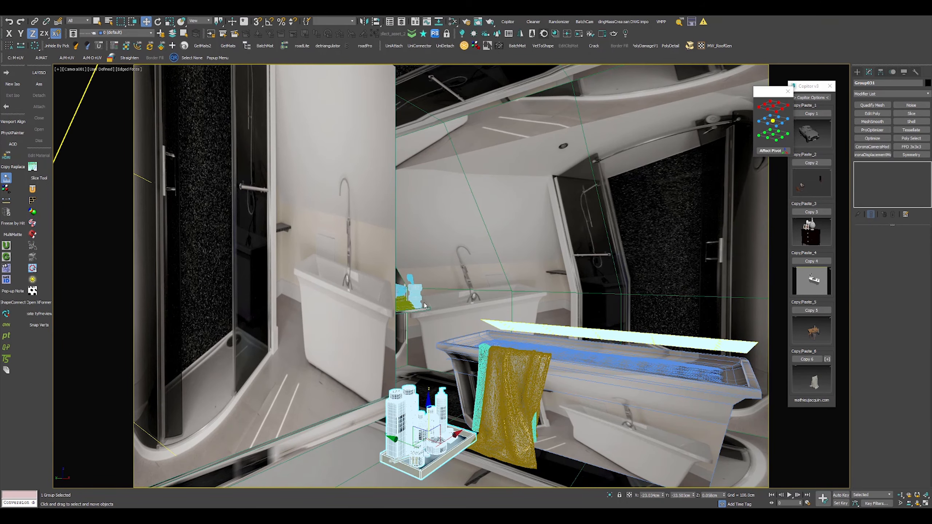
Step: Convert the bottle tray's materials to Corona, enable its maps in the viewport and close the converter
{"action": "left_click", "coordinate": [484, 324]}
{"action": "left_click", "coordinate": [496, 340]}
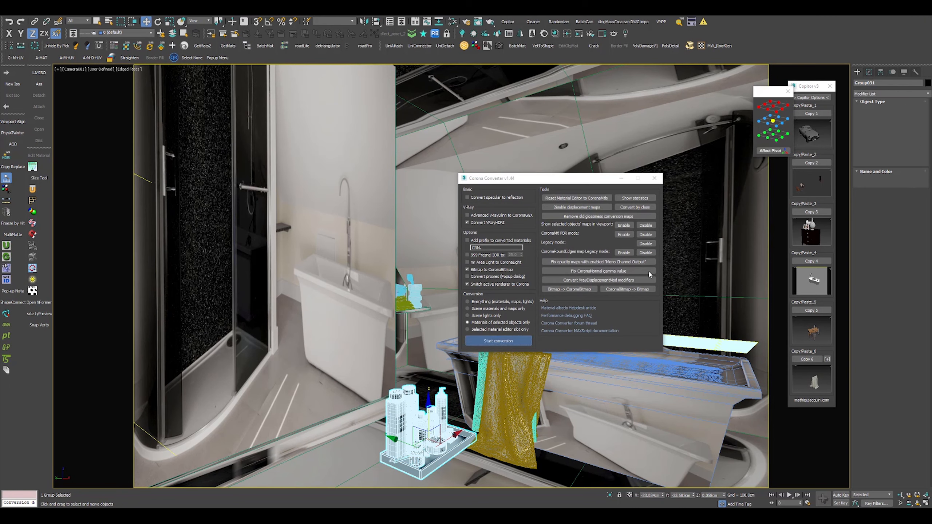
{"action": "left_click", "coordinate": [622, 226]}
{"action": "key", "text": "alt+a"}
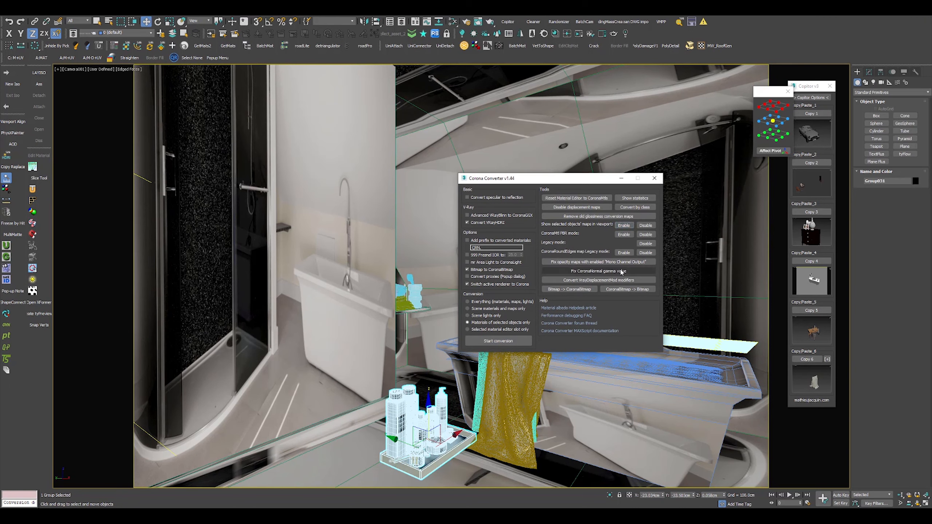
{"action": "left_click", "coordinate": [654, 178]}
Step: Align the bottle tray to the bathtub and move it onto the rim at the end opposite the towel
{"action": "left_click", "coordinate": [676, 399]}
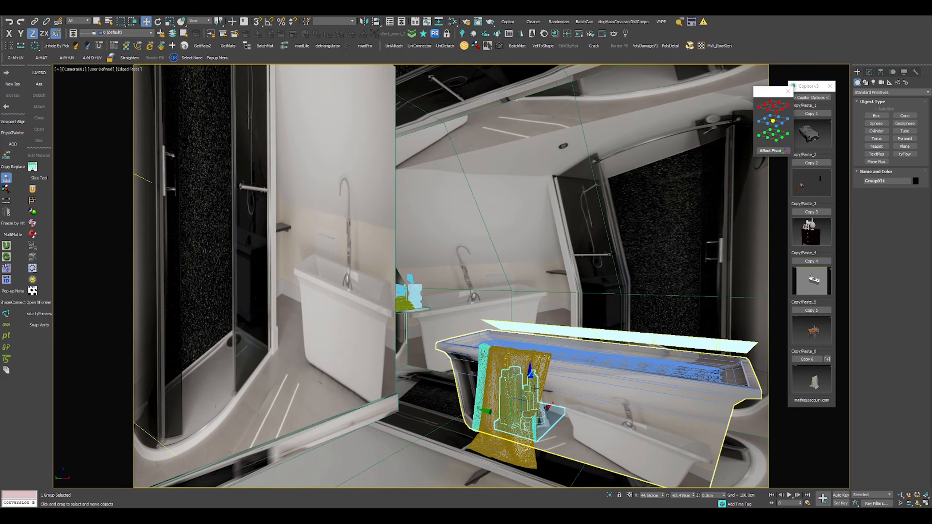
{"action": "left_click_drag", "start_coordinate": [519, 399], "coordinate": [729, 370]}
{"action": "key", "text": "s"}
Step: Mirror the bottle tray on the bathtub rim and check its placement in the interactive render
{"action": "key", "text": "e"}
{"action": "left_click", "coordinate": [365, 23]}
{"action": "left_click", "coordinate": [448, 312]}
{"action": "key", "text": "w"}
{"action": "left_click", "coordinate": [578, 34]}
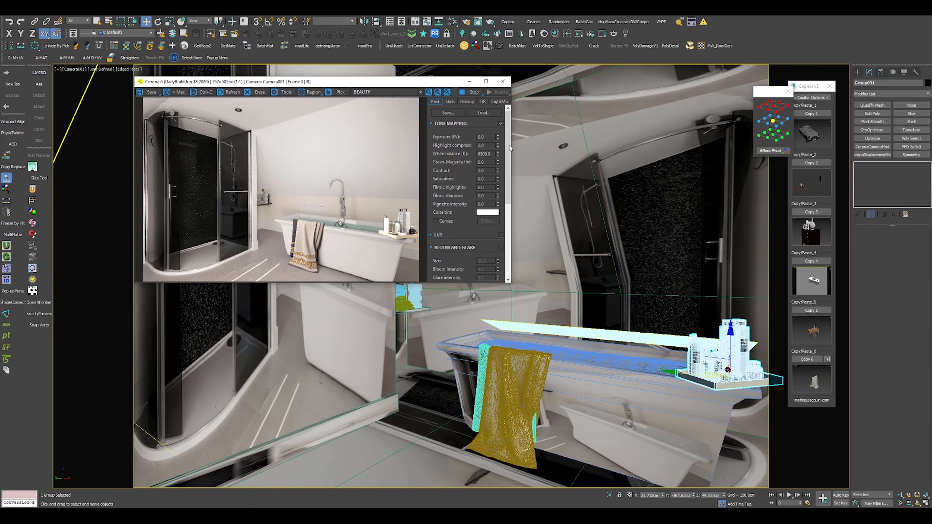
Step: Make the light above the bathtub illuminate only the bathtub through its include list and check the render
{"action": "scroll", "coordinate": [386, 240], "scroll_direction": "up", "scroll_amount": 1}
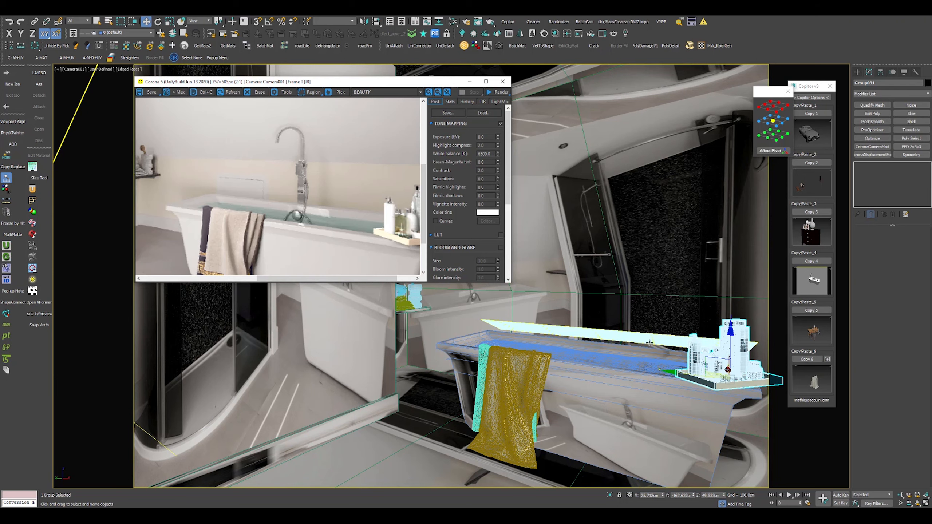
{"action": "left_click", "coordinate": [626, 332]}
{"action": "left_click", "coordinate": [916, 392]}
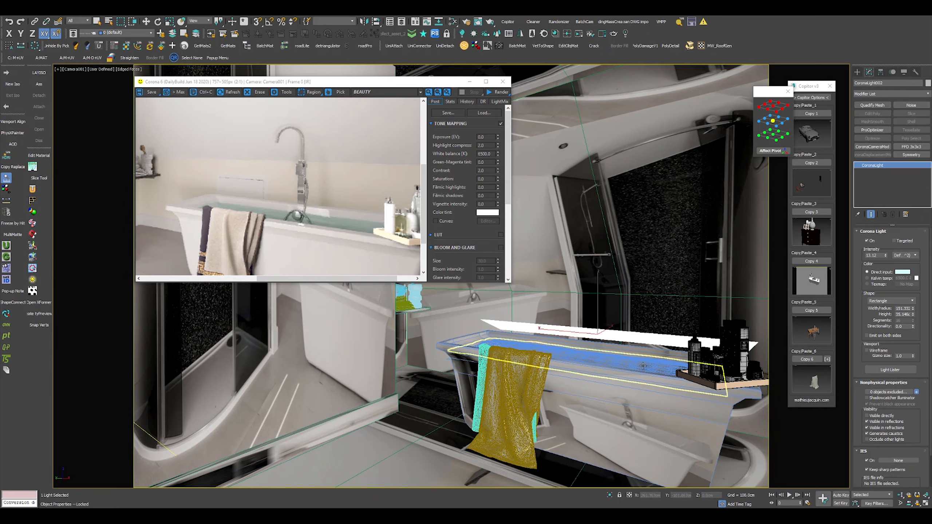
{"action": "left_click", "coordinate": [606, 389]}
{"action": "left_click", "coordinate": [881, 393]}
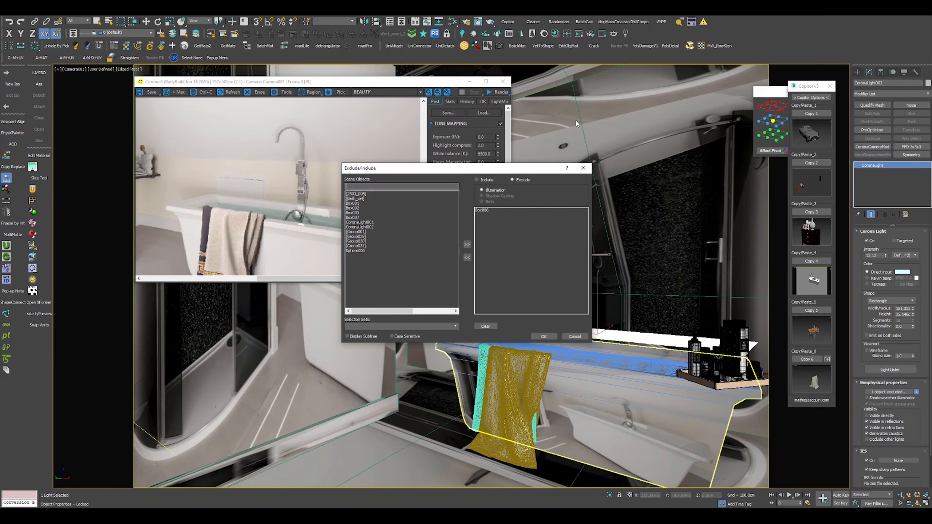
{"action": "left_click", "coordinate": [482, 180]}
{"action": "left_click", "coordinate": [543, 337]}
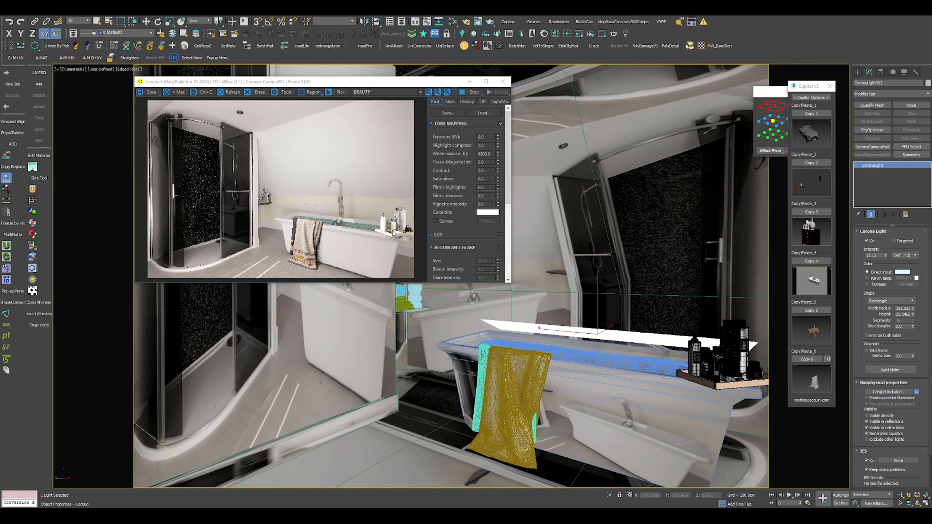
{"action": "scroll", "coordinate": [400, 227], "scroll_direction": "up", "scroll_amount": 1}
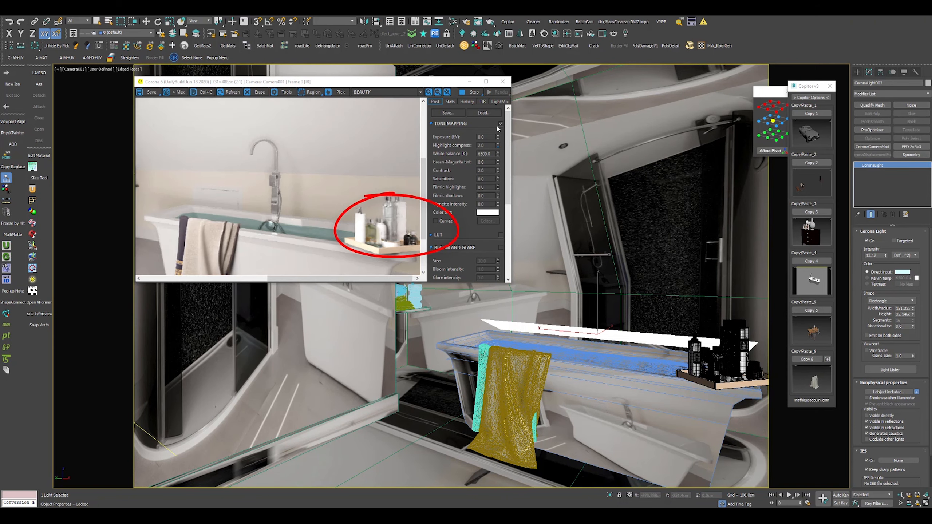
Step: Try a highlight compression of 5.013 in the render's tone mapping, reset it and close the render window
{"action": "left_click_drag", "start_coordinate": [498, 146], "coordinate": [511, 54]}
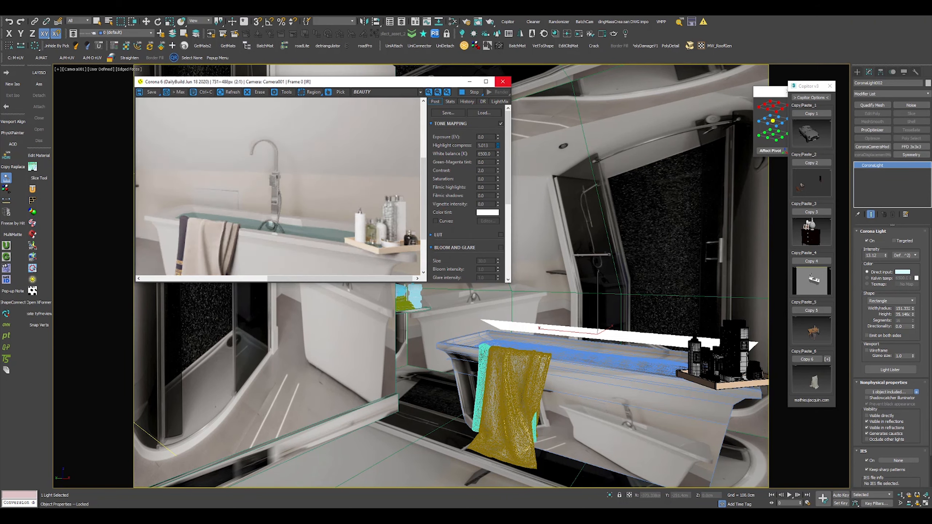
{"action": "right_click", "coordinate": [497, 145]}
{"action": "scroll", "coordinate": [419, 176], "scroll_direction": "down", "scroll_amount": 1}
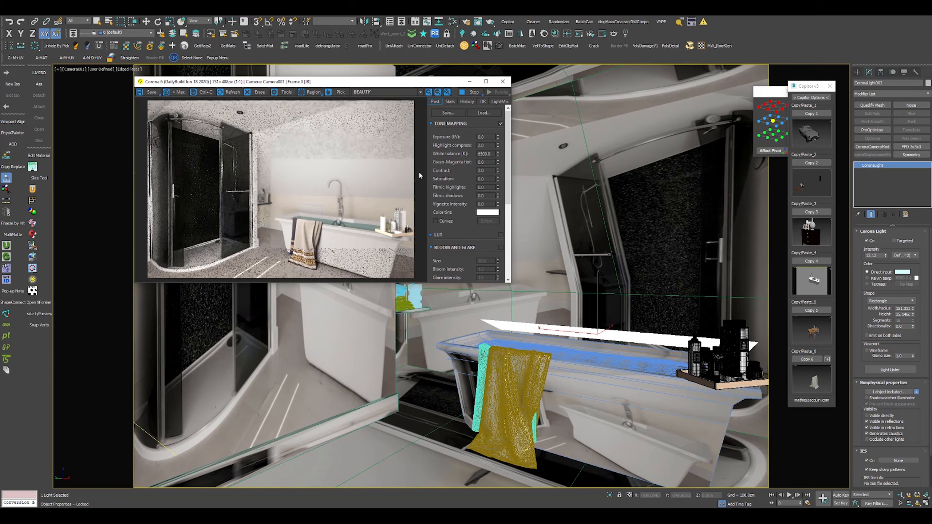
{"action": "right_click", "coordinate": [498, 136]}
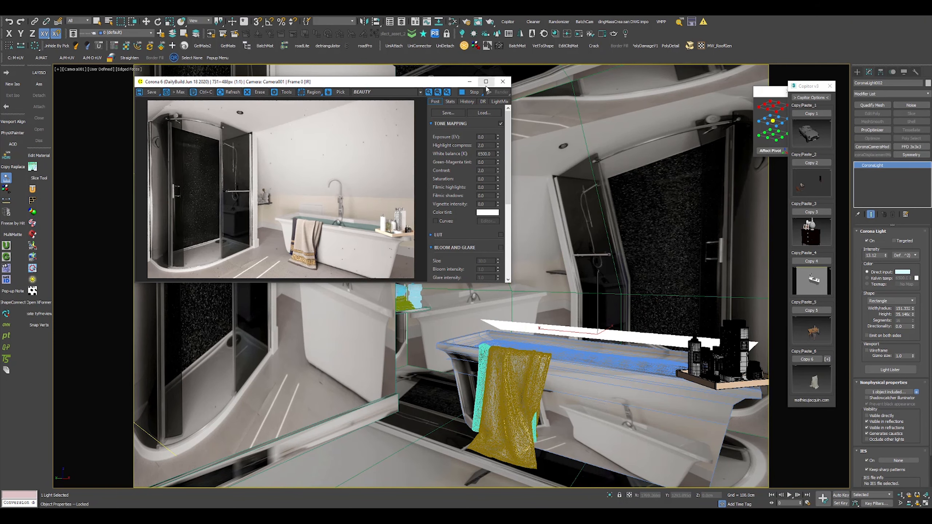
{"action": "left_click", "coordinate": [503, 81]}
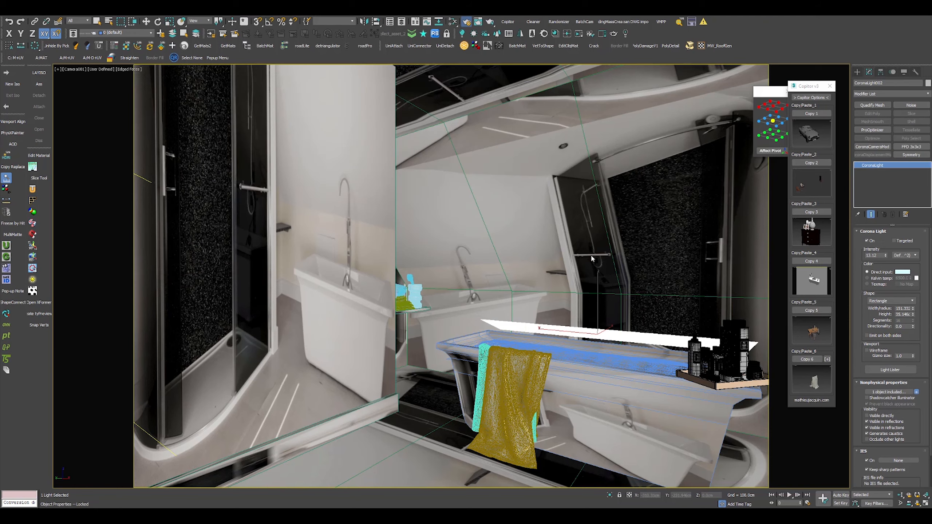
Step: Lock the rendered view to Camera001 in the render setup and try to select the large upright light in plan view
{"action": "key", "text": "F10"}
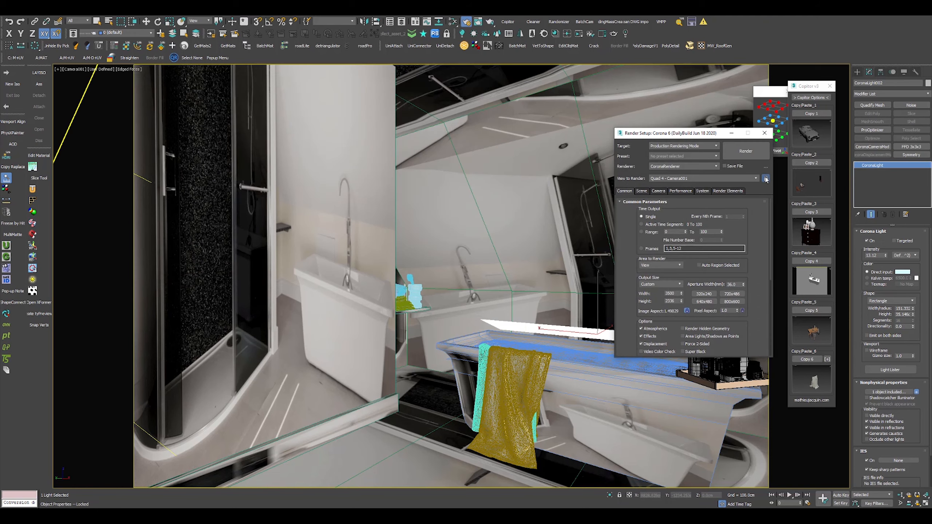
{"action": "key", "text": "alt+w"}
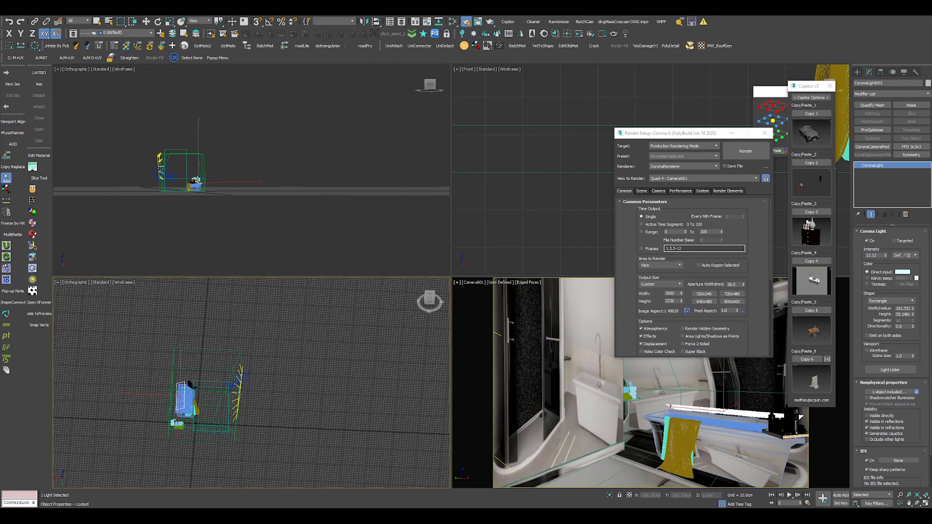
{"action": "scroll", "coordinate": [173, 379], "scroll_direction": "up", "scroll_amount": 2}
{"action": "left_click", "coordinate": [238, 401]}
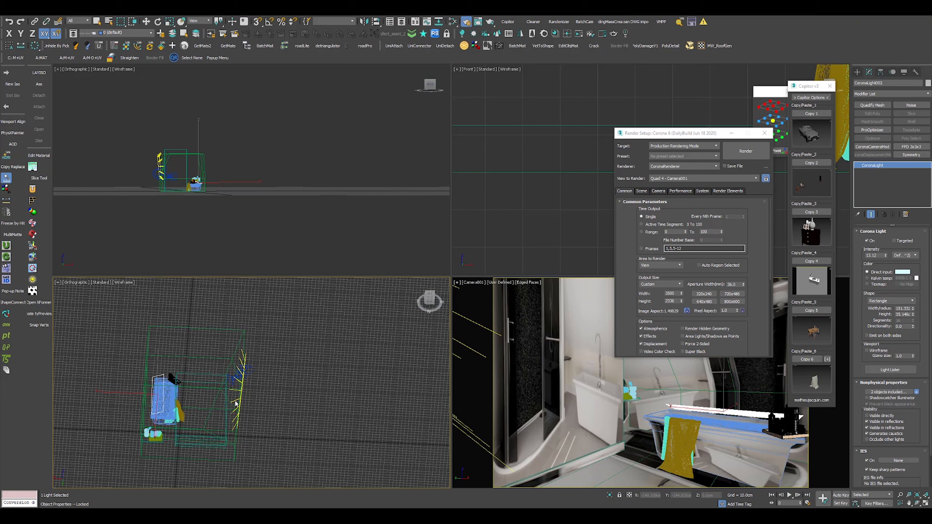
{"action": "scroll", "coordinate": [238, 400], "scroll_direction": "up", "scroll_amount": 2}
{"action": "scroll", "coordinate": [240, 398], "scroll_direction": "up", "scroll_amount": 3}
{"action": "left_click", "coordinate": [238, 399]}
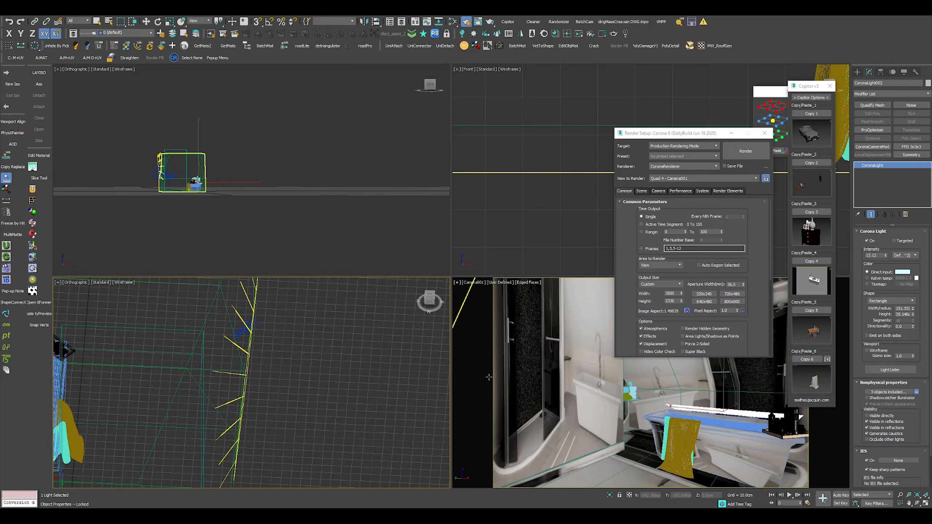
Step: Select the large upright rectangular light, open its intensity for editing and return to the camera view
{"action": "middle_click", "coordinate": [235, 175]}
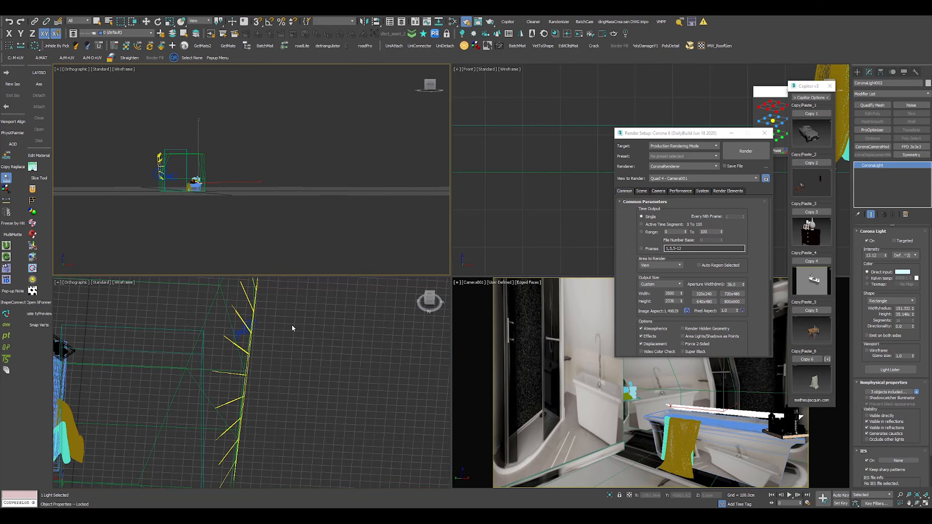
{"action": "key", "text": "alt+w"}
{"action": "middle_click_drag", "start_coordinate": [366, 297], "coordinate": [263, 253], "text": "alt"}
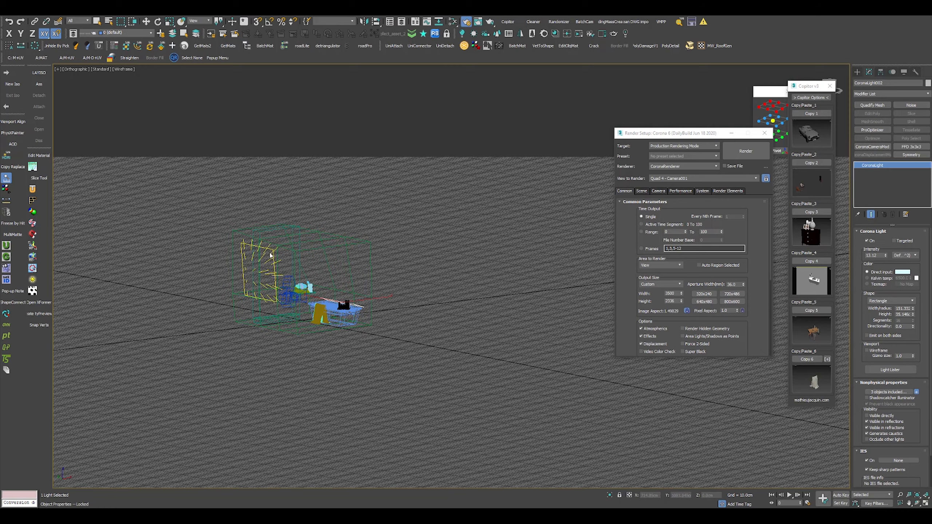
{"action": "scroll", "coordinate": [204, 271], "scroll_direction": "up", "scroll_amount": 3}
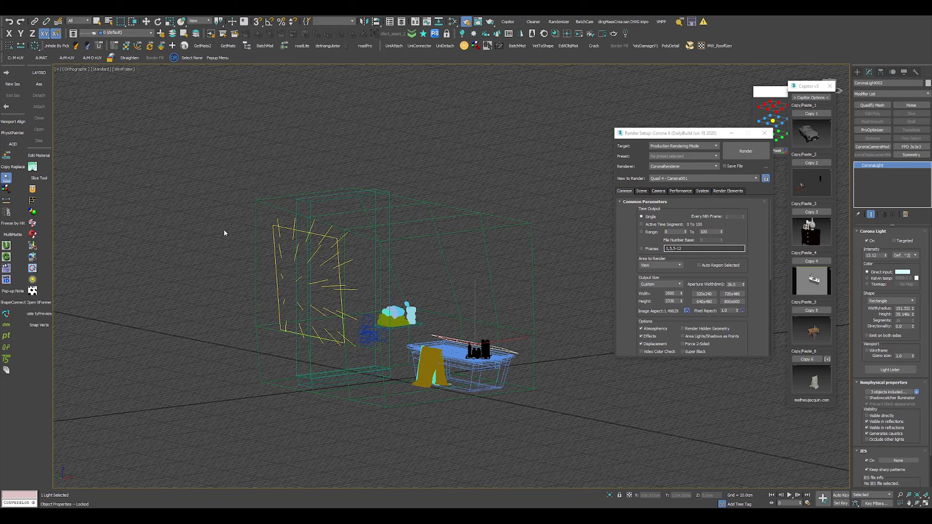
{"action": "scroll", "coordinate": [225, 233], "scroll_direction": "up", "scroll_amount": 3}
{"action": "left_click", "coordinate": [258, 229]}
{"action": "left_click", "coordinate": [332, 282]}
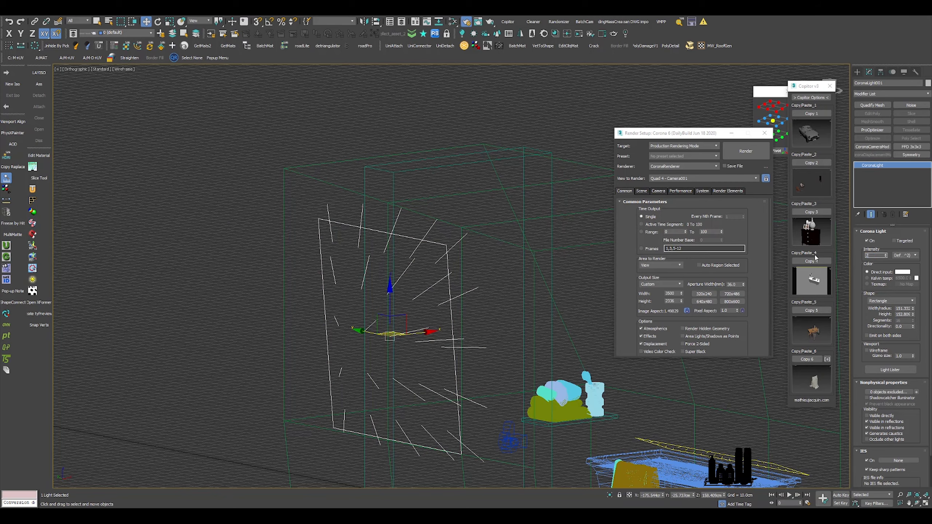
{"action": "left_click", "coordinate": [408, 298]}
{"action": "key", "text": "c"}
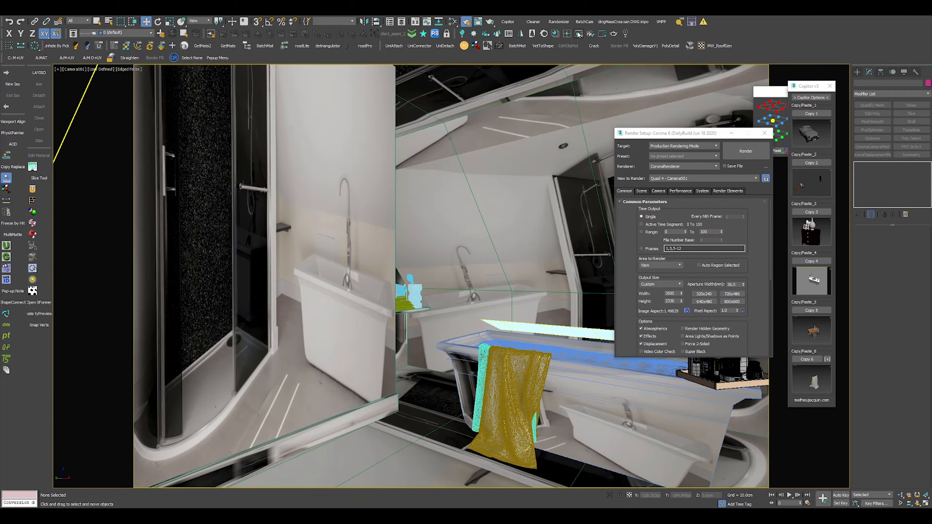
Step: Start the interactive render and examine the bathtub, towel and bottle tray up close
{"action": "left_click", "coordinate": [578, 34]}
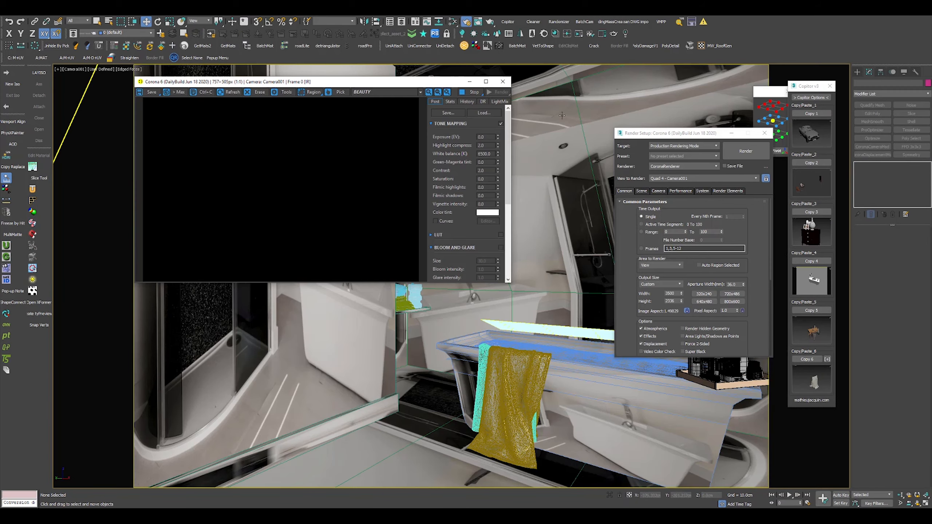
{"action": "scroll", "coordinate": [400, 235], "scroll_direction": "up", "scroll_amount": 1}
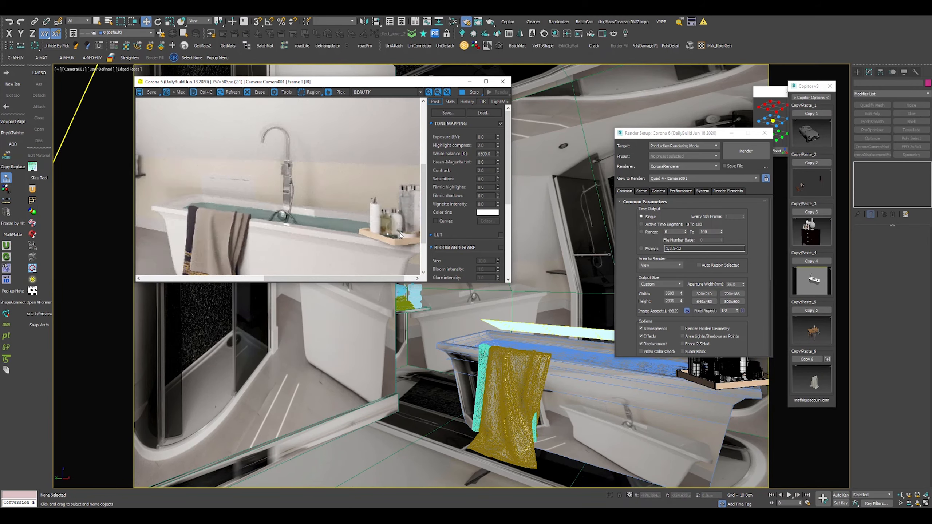
{"action": "scroll", "coordinate": [400, 234], "scroll_direction": "down", "scroll_amount": 1}
Step: Open the towel's materials in the material editor and set a fabric's colour correction brightness to 0.74
{"action": "key", "text": "m"}
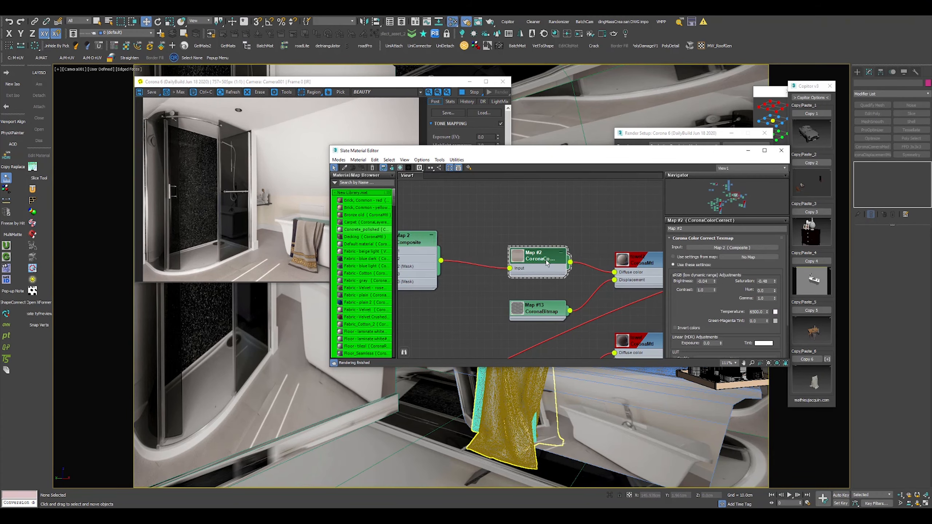
{"action": "left_click_drag", "start_coordinate": [714, 281], "coordinate": [721, 270]}
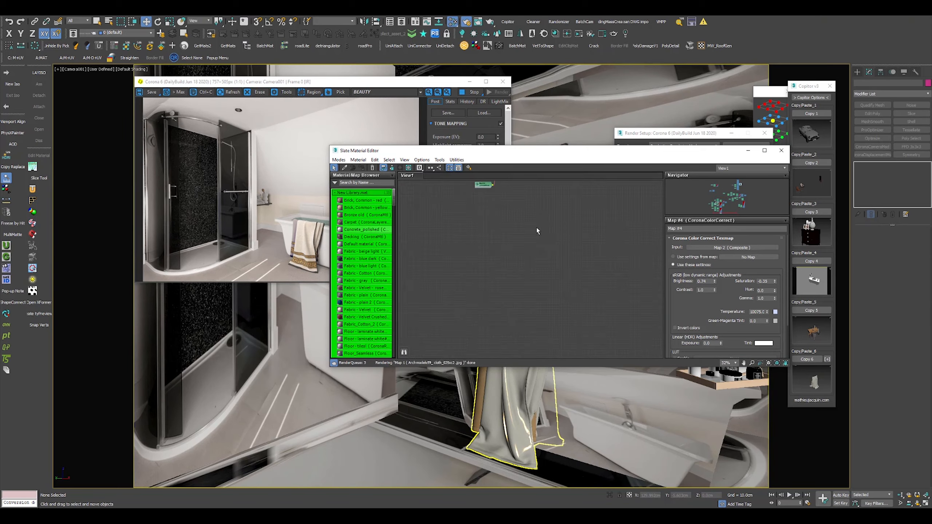
{"action": "scroll", "coordinate": [624, 294], "scroll_direction": "up", "scroll_amount": 8}
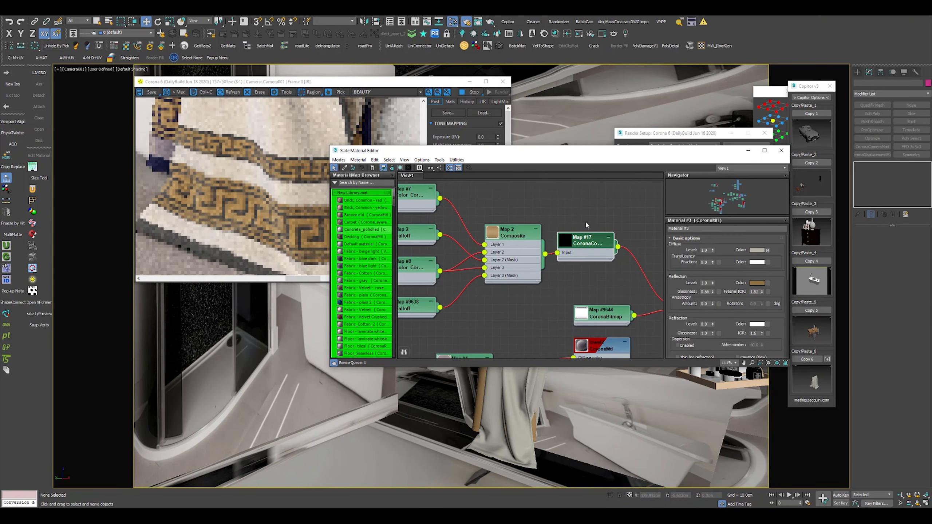
Step: Set the towel's existing colour correction brightness to 1.0 and adjust the other towel fabrics with added Corona Color Correct maps
{"action": "left_click", "coordinate": [587, 236]}
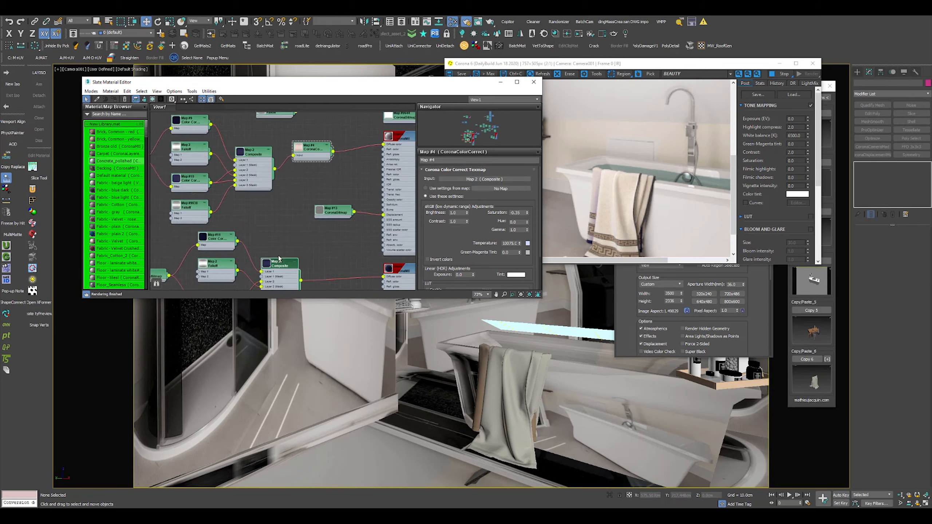
{"action": "right_click", "coordinate": [270, 201]}
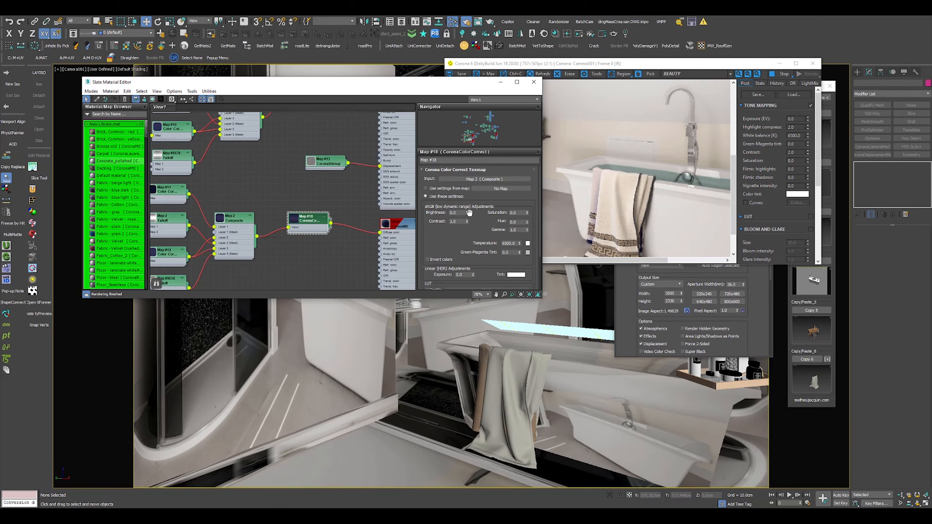
{"action": "left_click_drag", "start_coordinate": [468, 213], "coordinate": [467, 216]}
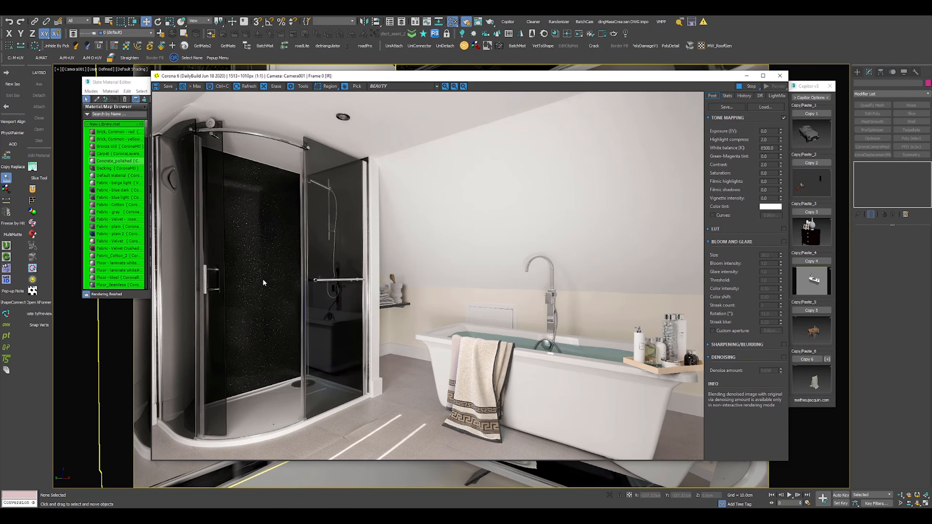
{"action": "left_click", "coordinate": [780, 76]}
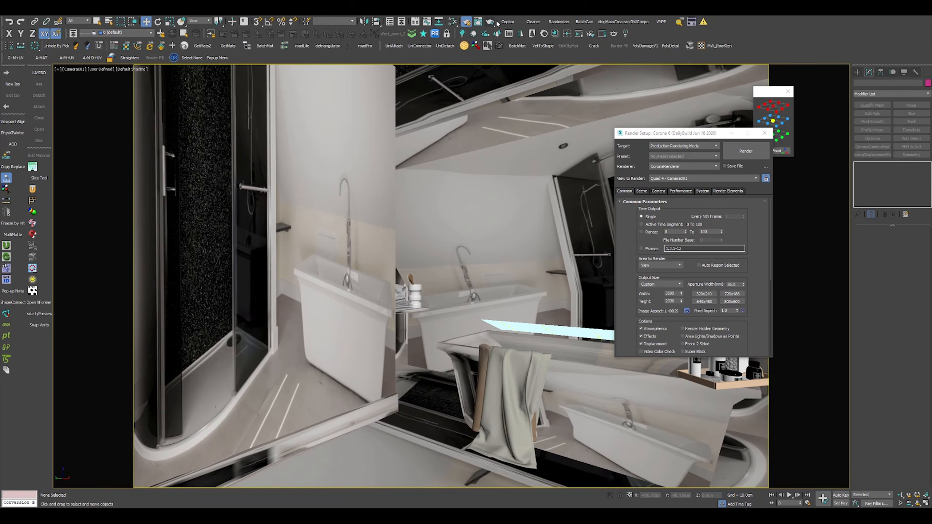
Step: Paste the stored stool group with its vases, plant and slippers into the scene and align it to the towel
{"action": "left_click", "coordinate": [689, 375]}
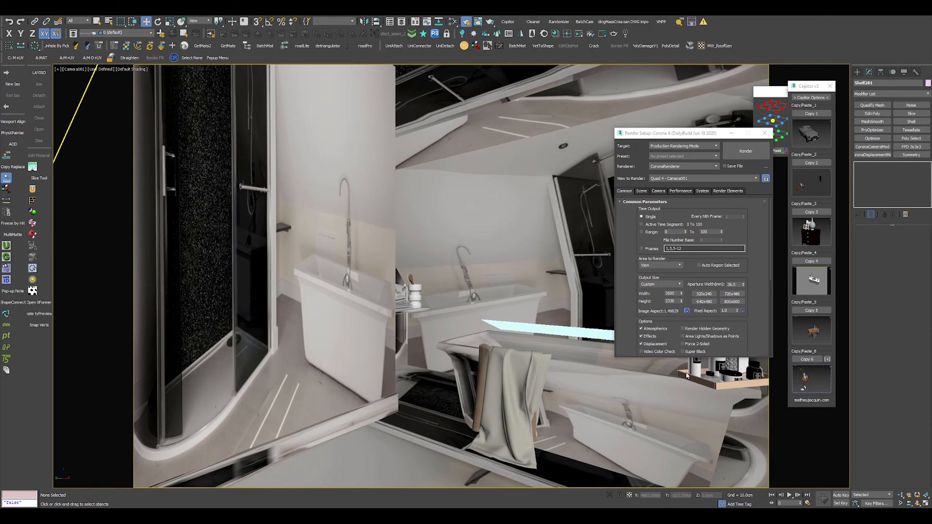
{"action": "key", "text": "q"}
{"action": "left_click", "coordinate": [687, 375]}
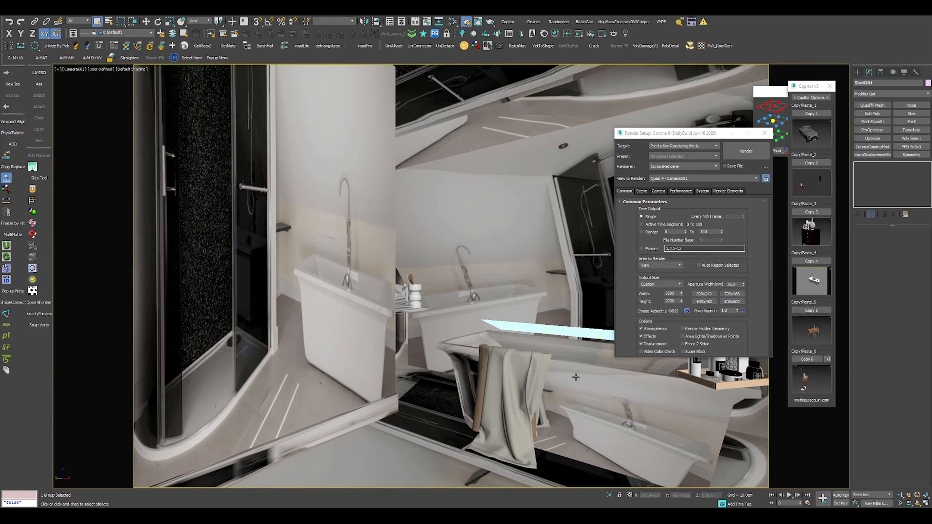
{"action": "key", "text": "alt+a"}
{"action": "left_click", "coordinate": [503, 454]}
{"action": "key", "text": "w"}
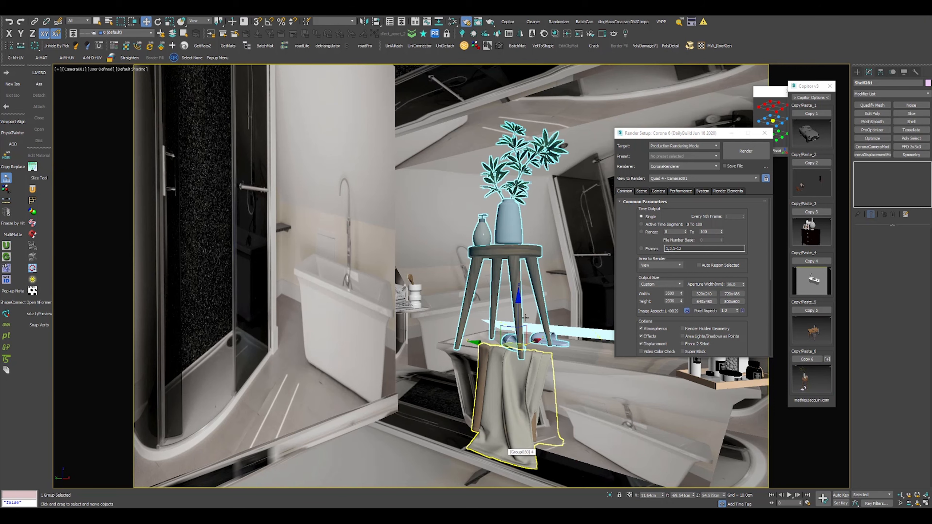
Step: Move the stool group down onto the floor between the shower and the bathtub, beside the hanging towel
{"action": "left_click_drag", "start_coordinate": [519, 304], "coordinate": [459, 414]}
{"action": "key", "text": "s"}
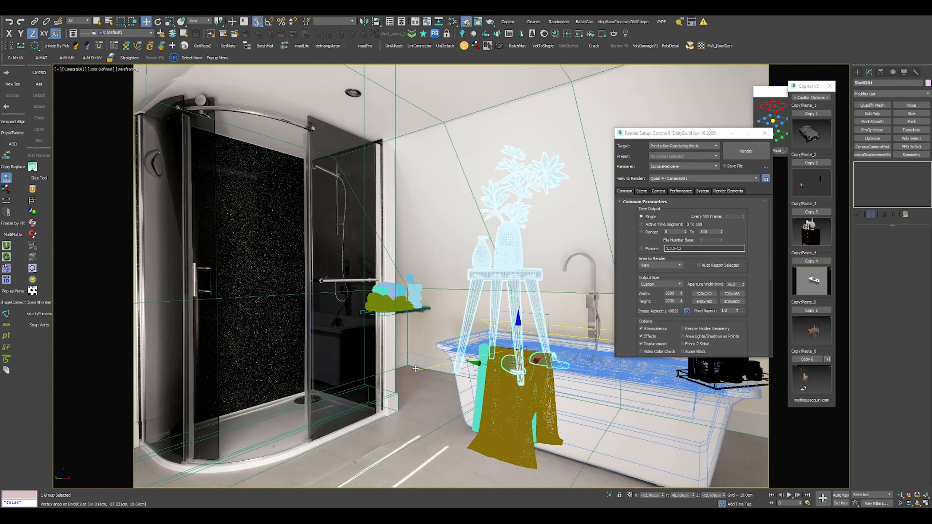
{"action": "mouse_move", "coordinate": [499, 385]}
{"action": "left_mouse_down"}
{"action": "mouse_move", "coordinate": [514, 422]}
{"action": "mouse_move", "coordinate": [711, 460]}
{"action": "mouse_move", "coordinate": [488, 446]}
{"action": "mouse_move", "coordinate": [374, 427]}
{"action": "mouse_move", "coordinate": [439, 438]}
{"action": "mouse_move", "coordinate": [441, 465]}
{"action": "mouse_move", "coordinate": [427, 431]}
{"action": "left_mouse_up"}
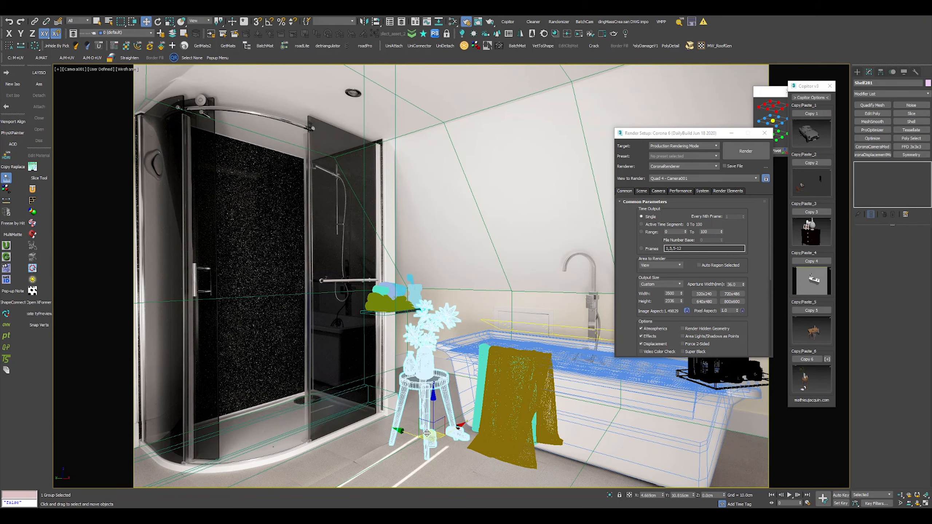
{"action": "key", "text": "F3"}
{"action": "key", "text": "ctrl+z"}
{"action": "key", "text": "ctrl+z"}
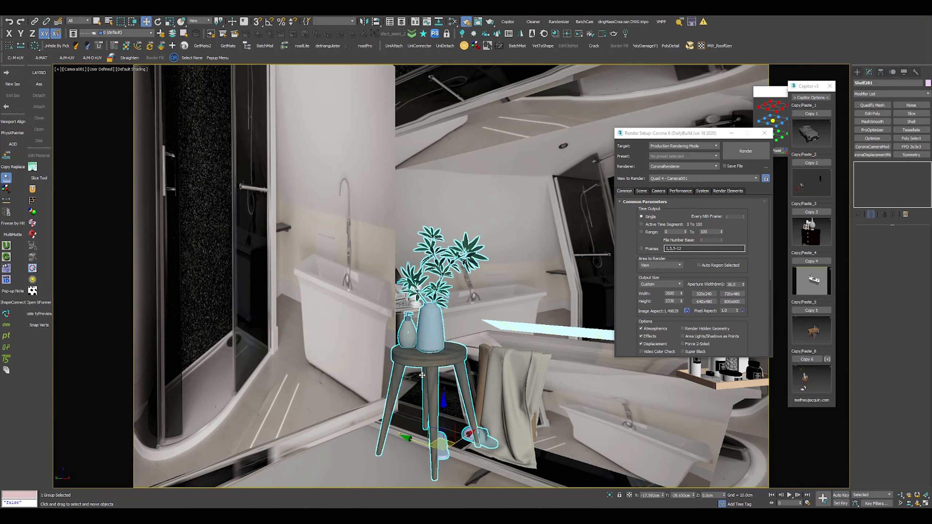
Step: Open the stool group and move both slippers from under the stool to the floor in front of the bathtub
{"action": "key", "text": "alt+o"}
{"action": "left_click", "coordinate": [464, 434]}
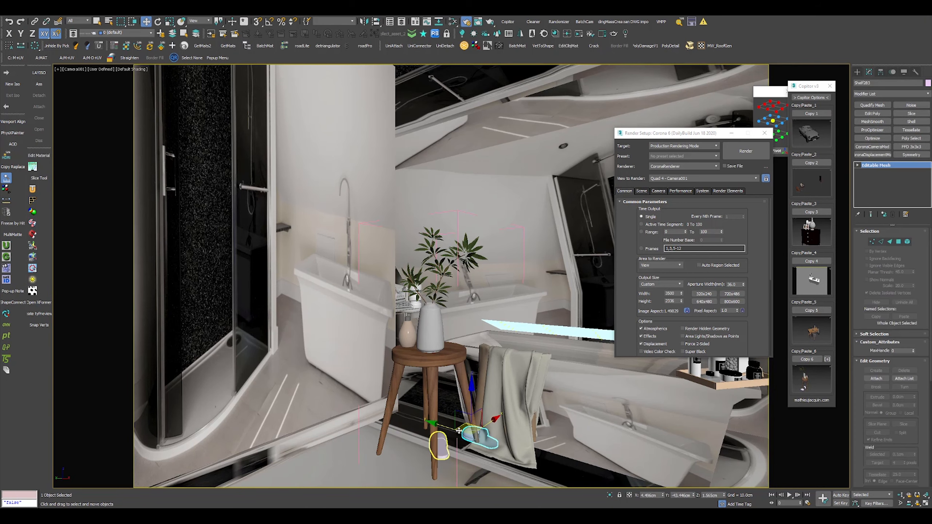
{"action": "left_click", "coordinate": [442, 443], "text": "ctrl"}
{"action": "left_click_drag", "start_coordinate": [466, 429], "coordinate": [549, 456]}
Step: Rotate and move the two slippers together so they rest on the floor in front of the bathtub, beside the hanging towel
{"action": "key", "text": "e"}
{"action": "key", "text": "shift+f"}
{"action": "key", "text": "shift+f"}
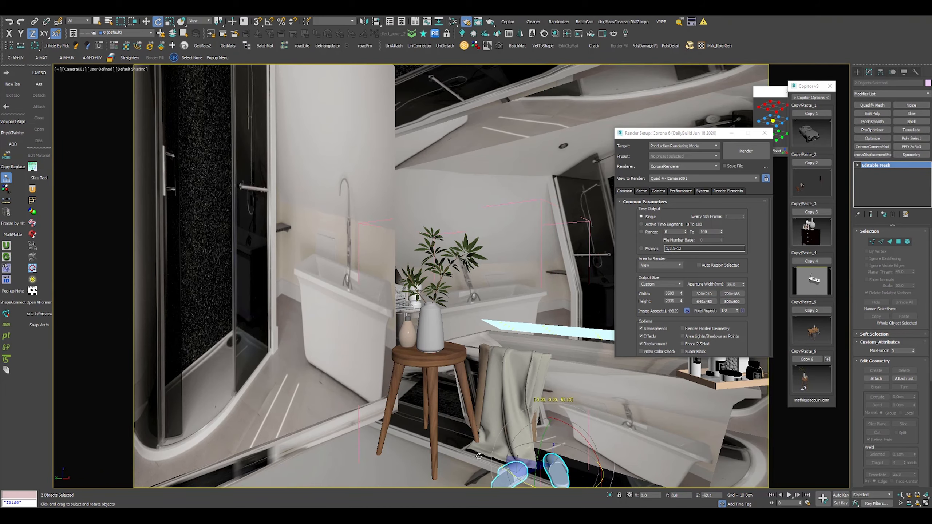
{"action": "key", "text": "w"}
{"action": "left_click_drag", "start_coordinate": [521, 477], "coordinate": [552, 458]}
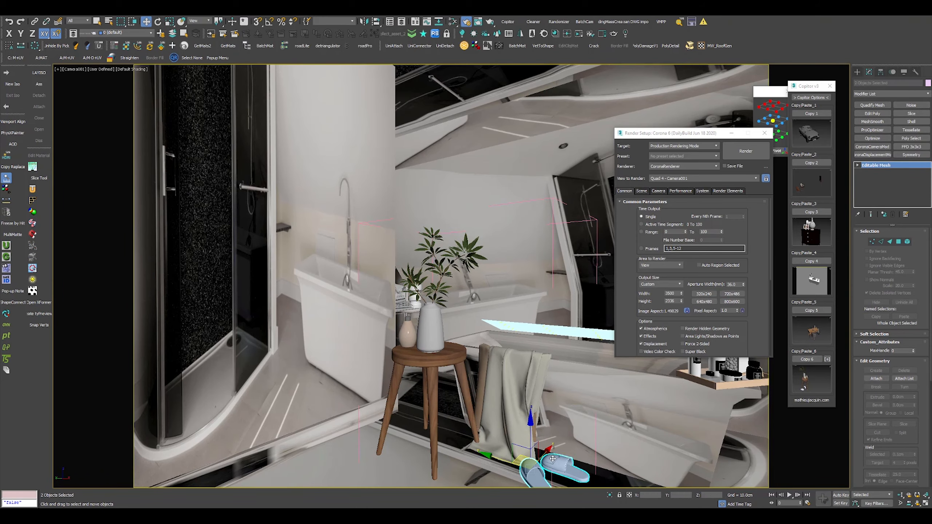
{"action": "key", "text": "e"}
{"action": "left_click_drag", "start_coordinate": [514, 484], "coordinate": [475, 467]}
{"action": "key", "text": "w"}
Step: Move the stool with its vases and plant back toward the shelf corner and rotate the slipper group in front of the bathtub
{"action": "left_click", "coordinate": [432, 360]}
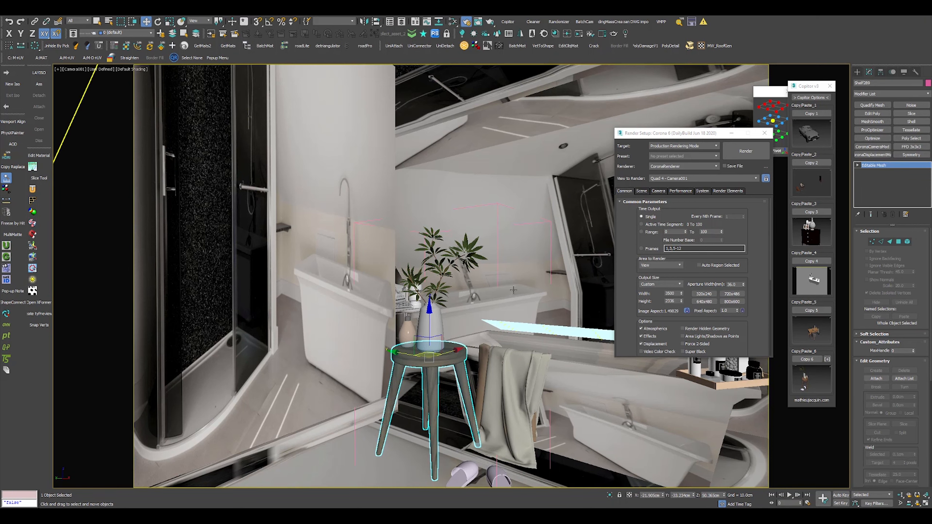
{"action": "left_click", "coordinate": [476, 466]}
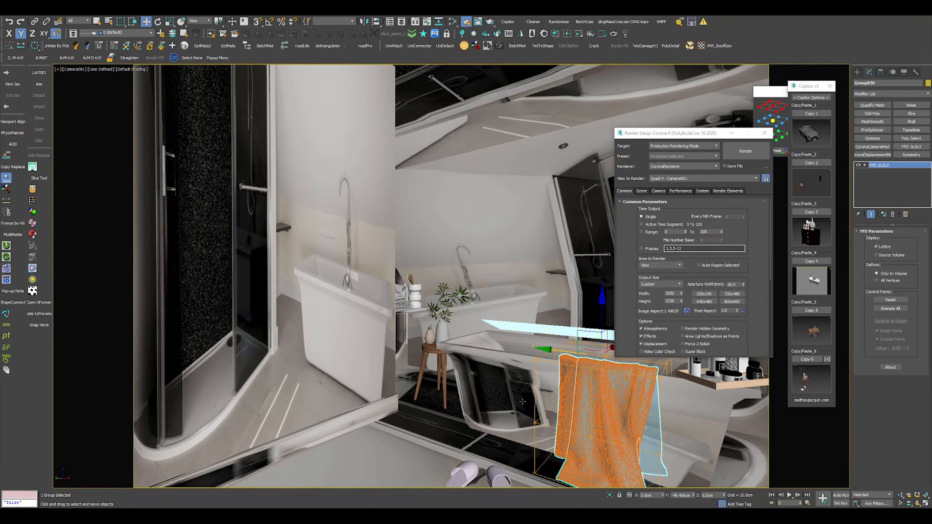
{"action": "left_click", "coordinate": [472, 459]}
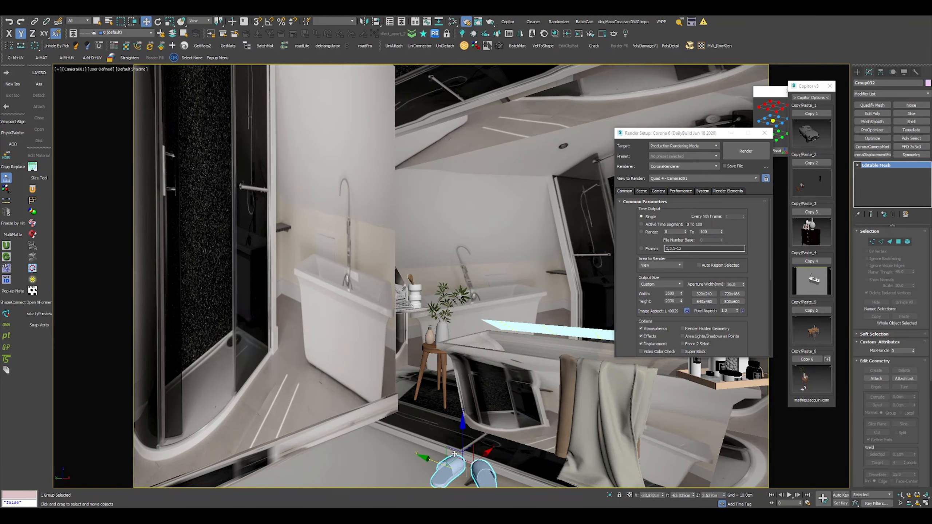
{"action": "key", "text": "e"}
{"action": "left_click_drag", "start_coordinate": [471, 459], "coordinate": [465, 469]}
{"action": "left_click", "coordinate": [479, 449]}
{"action": "key", "text": "ctrl+shift+g"}
Step: Run an interactive Corona render of the camera view to check the stool and slippers, and stop and close it
{"action": "left_click", "coordinate": [581, 35]}
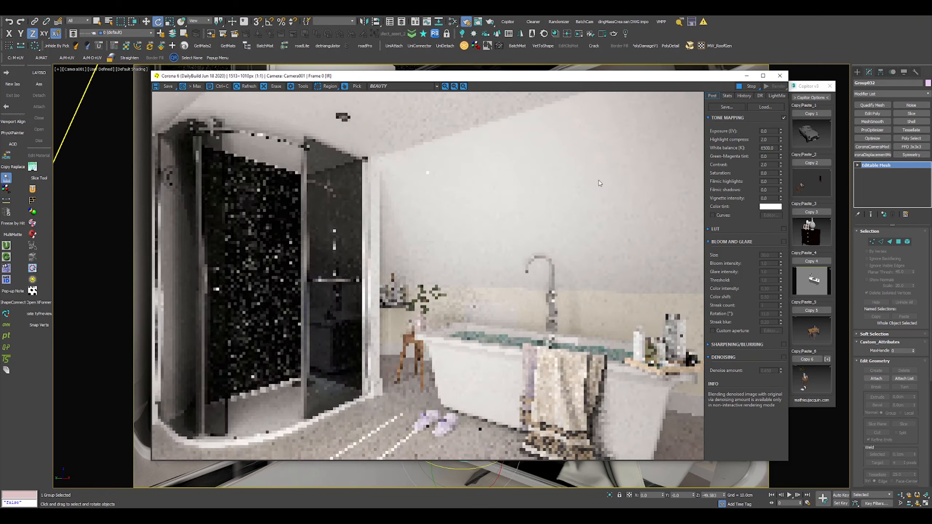
{"action": "left_click", "coordinate": [748, 86]}
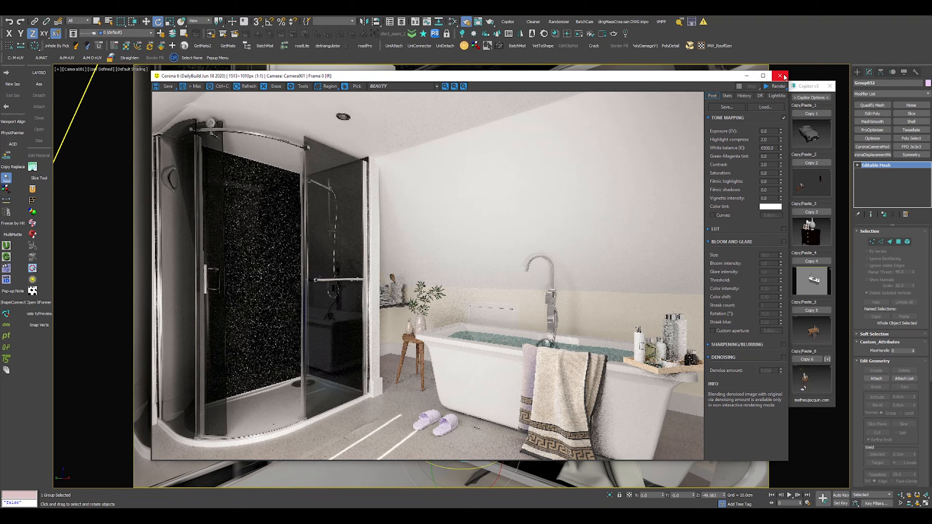
{"action": "left_click", "coordinate": [779, 76]}
Step: Pick the hanging towel's blend material into the Slate Material Editor and apply it to the slippers
{"action": "left_click", "coordinate": [440, 348]}
{"action": "key", "text": "w"}
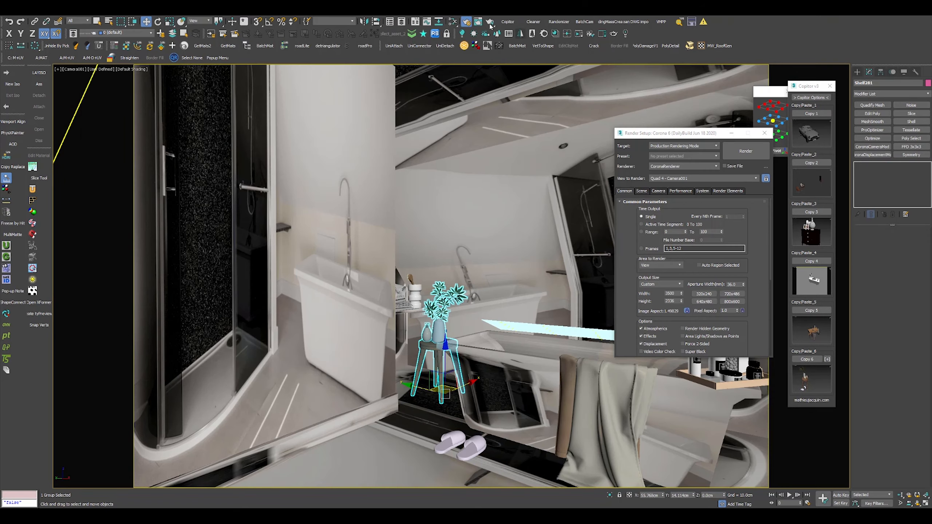
{"action": "left_click", "coordinate": [452, 22]}
{"action": "middle_click_drag", "start_coordinate": [409, 266], "coordinate": [77, 176]}
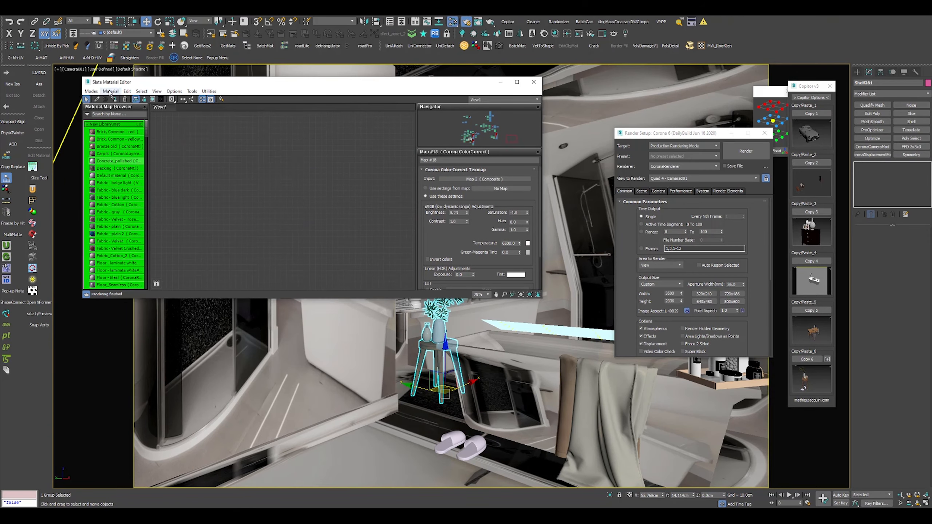
{"action": "left_click", "coordinate": [97, 99]}
{"action": "left_click", "coordinate": [464, 444]}
{"action": "left_click", "coordinate": [580, 424]}
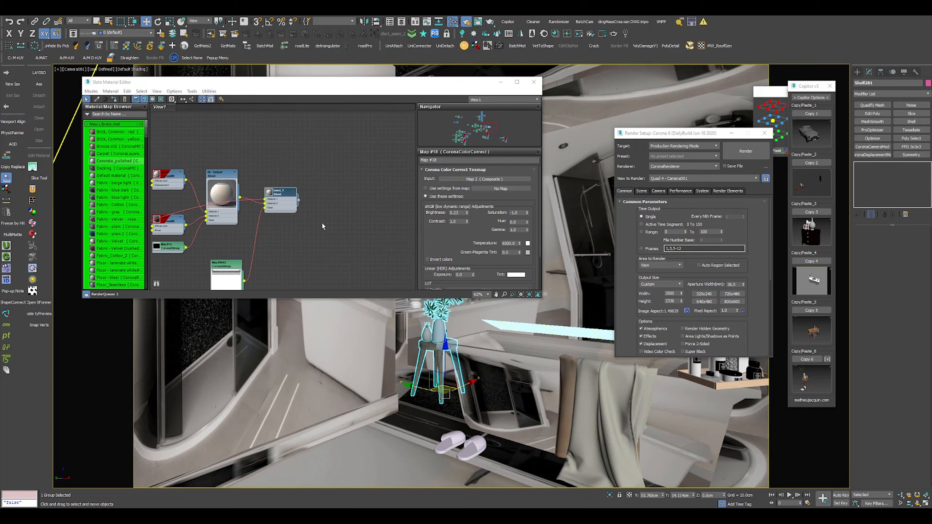
{"action": "scroll", "coordinate": [245, 214], "scroll_direction": "up", "scroll_amount": 3}
{"action": "middle_click_drag", "start_coordinate": [245, 213], "coordinate": [331, 167]}
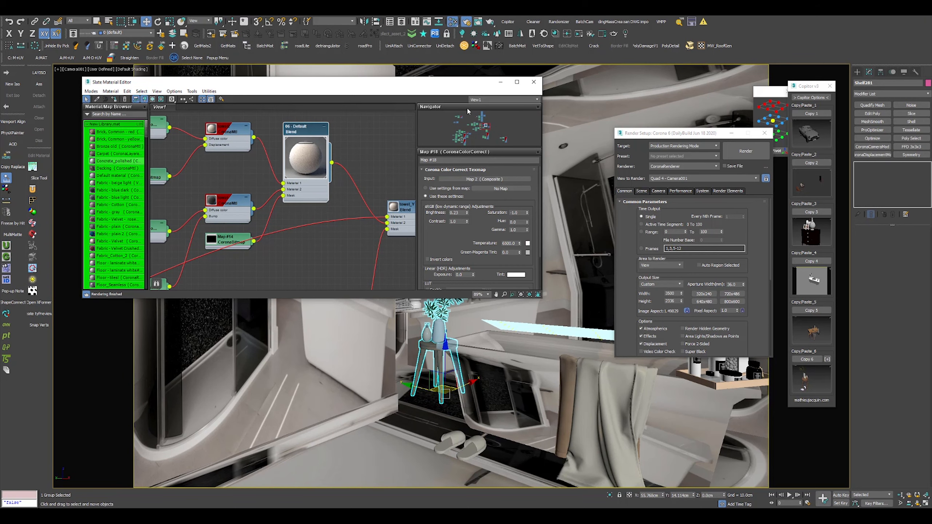
{"action": "left_click", "coordinate": [533, 82]}
Step: Render the bathroom camera view and inspect the slippers' towel fabric up close
{"action": "key", "text": "shift+q"}
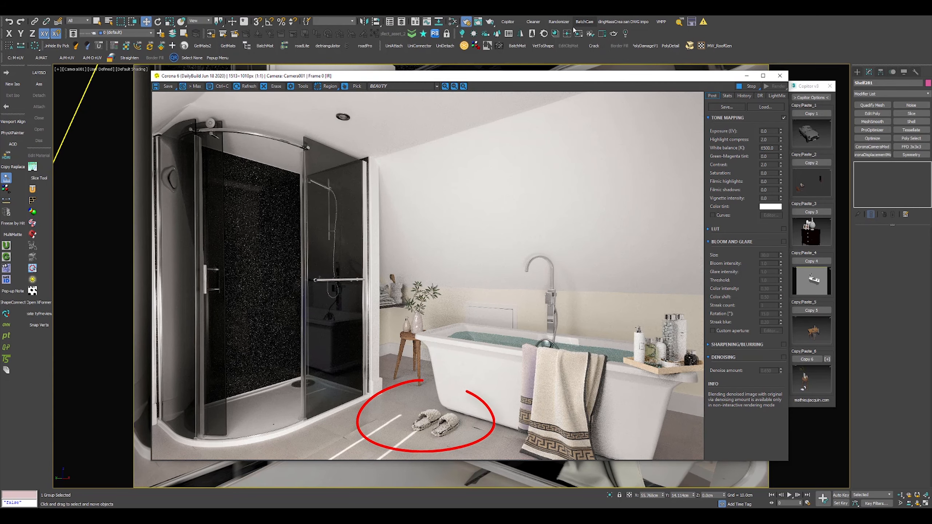
{"action": "scroll", "coordinate": [447, 431], "scroll_direction": "up", "scroll_amount": 1}
{"action": "scroll", "coordinate": [447, 431], "scroll_direction": "up", "scroll_amount": 1}
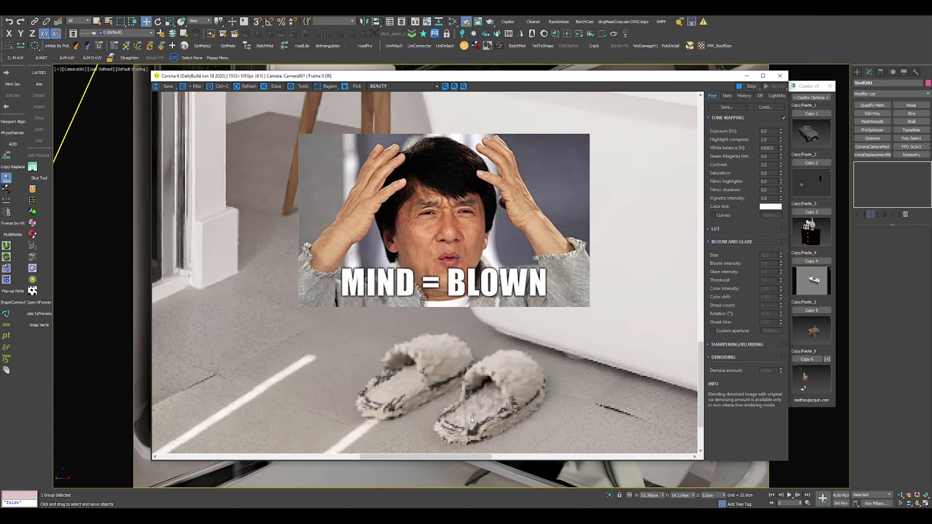
{"action": "scroll", "coordinate": [485, 417], "scroll_direction": "down", "scroll_amount": 2}
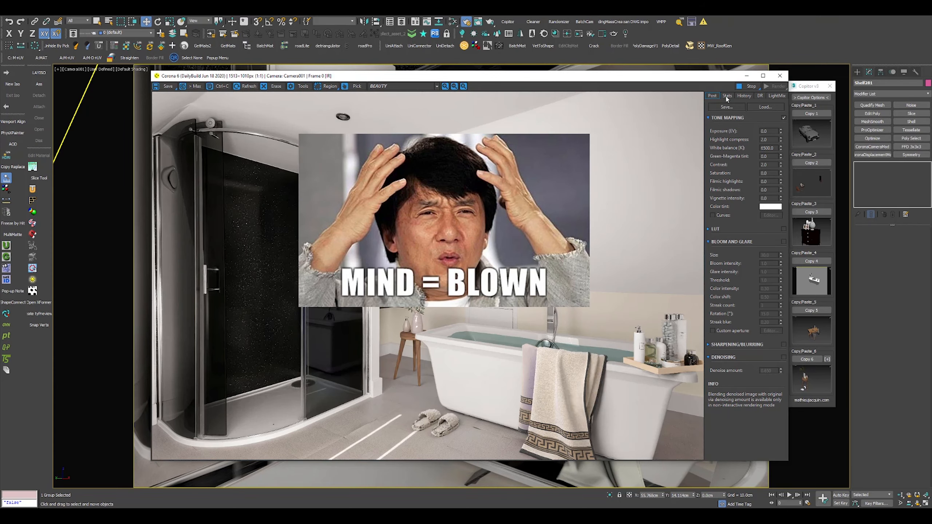
{"action": "left_click", "coordinate": [780, 75]}
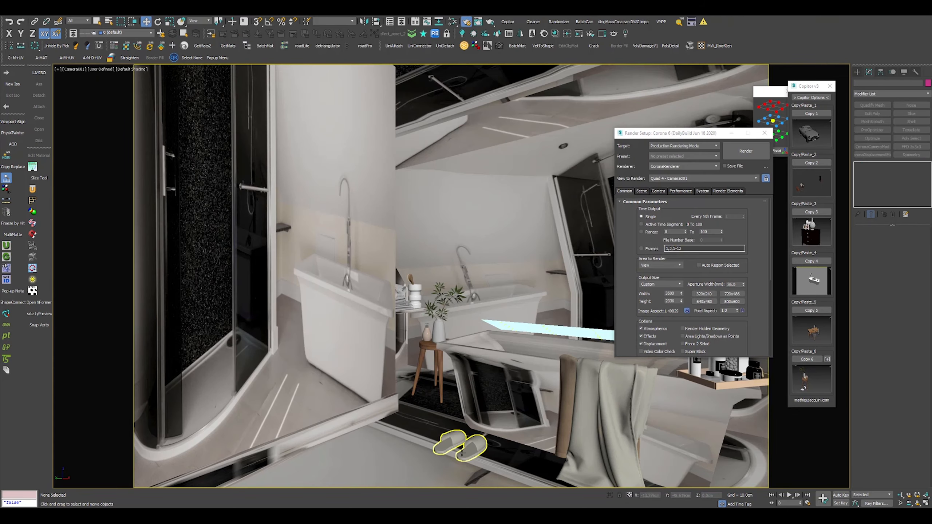
Step: Select the slippers and examine the displacement bitmap and the towel2 material within the blend's node network
{"action": "left_click", "coordinate": [462, 453]}
{"action": "key", "text": "m"}
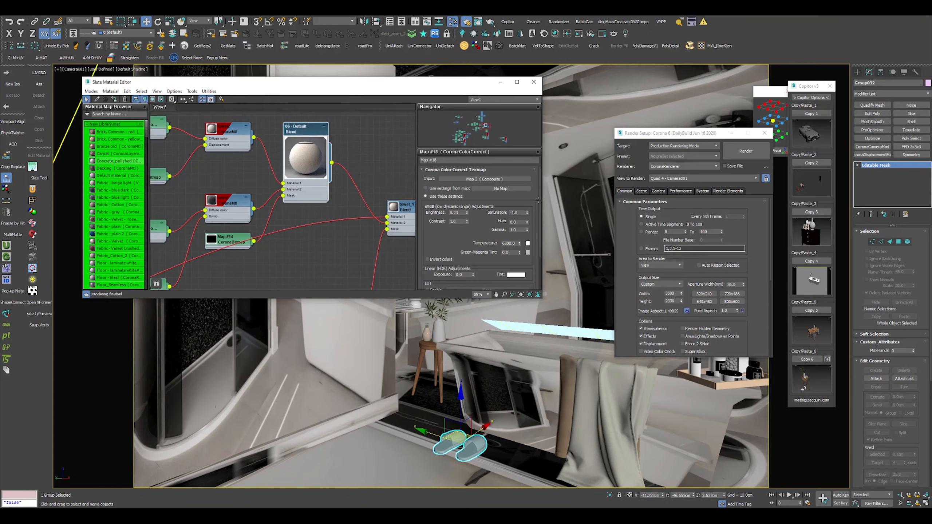
{"action": "key", "text": "l"}
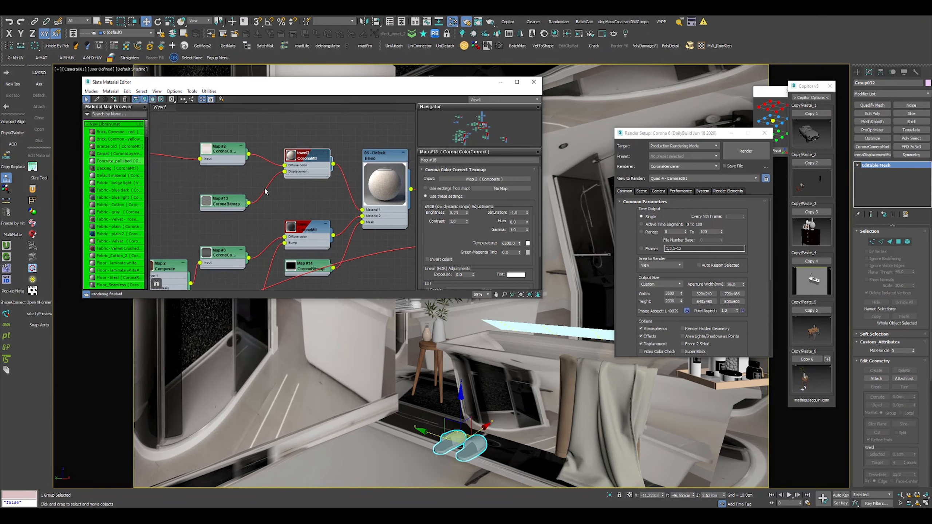
{"action": "left_click", "coordinate": [209, 204]}
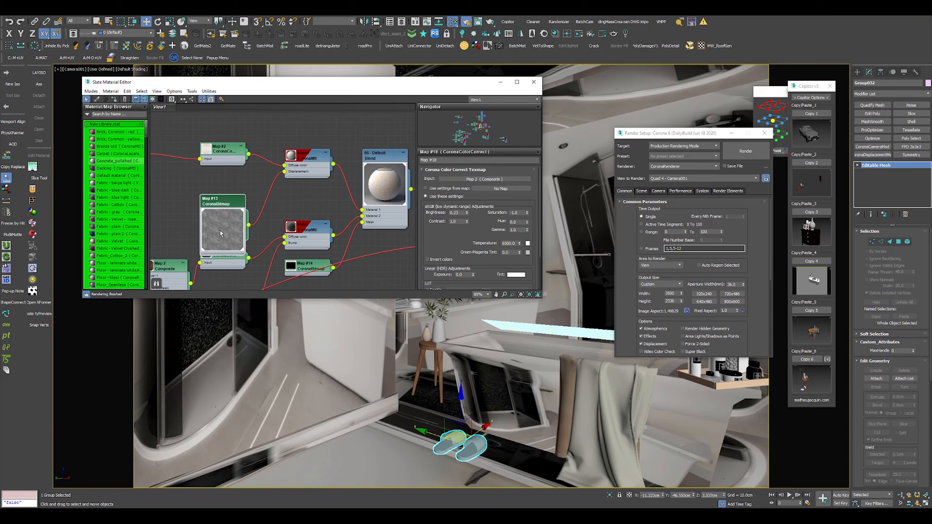
{"action": "left_click", "coordinate": [292, 169]}
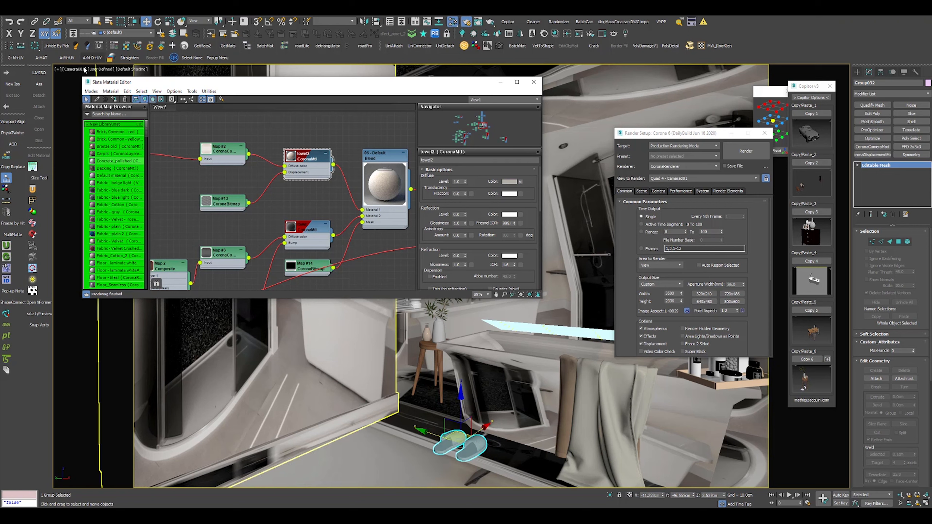
Step: Open UV Tools, add a UVW Map modifier to the slippers and set its mapping to Box
{"action": "left_click", "coordinate": [32, 192]}
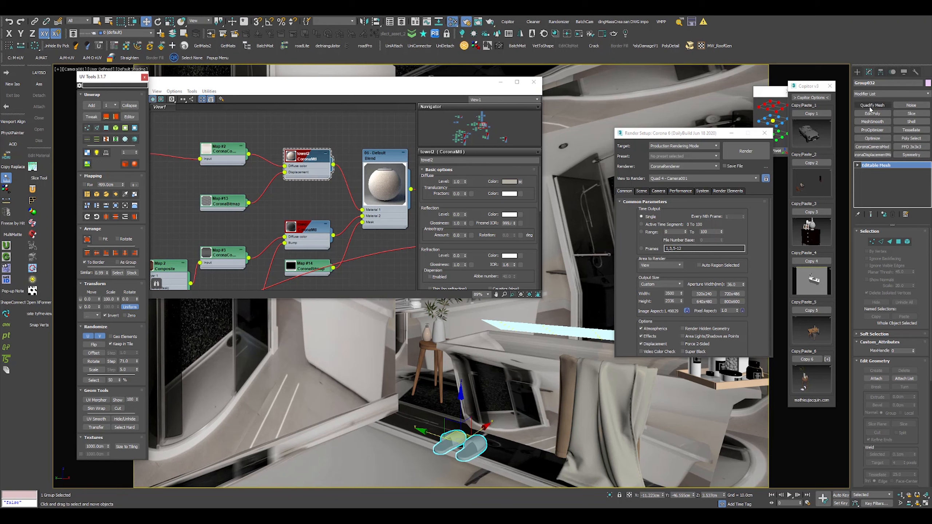
{"action": "left_click", "coordinate": [878, 94]}
{"action": "type", "text": "uv"}
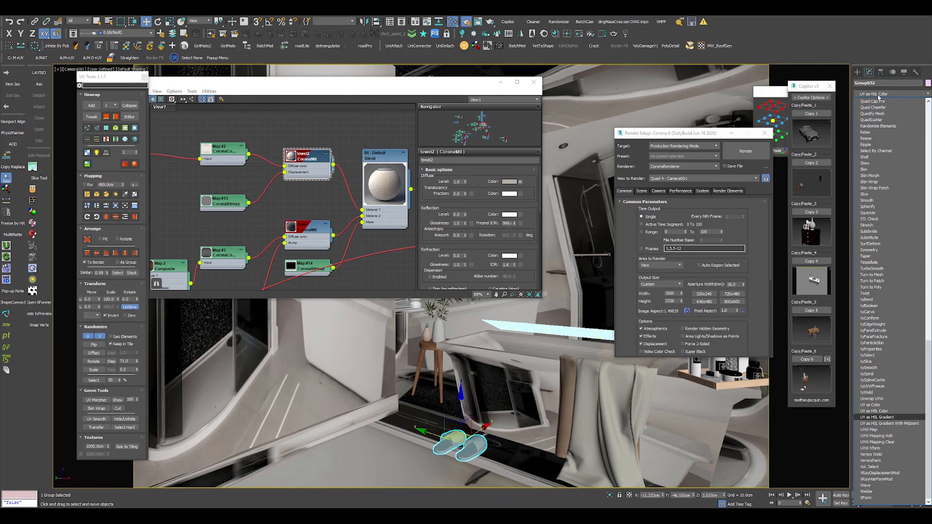
{"action": "type", "text": "w"}
{"action": "key", "text": "Return"}
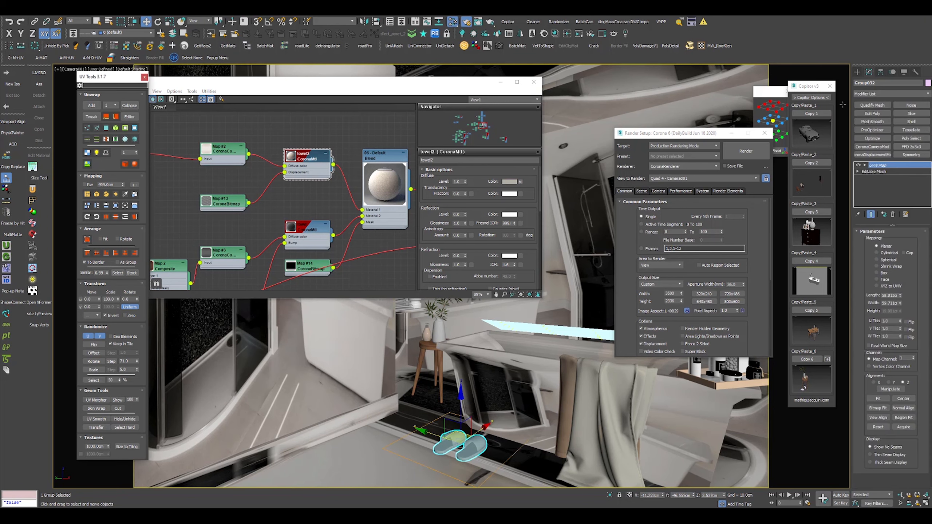
{"action": "left_click", "coordinate": [57, 70]}
{"action": "left_click", "coordinate": [84, 103]}
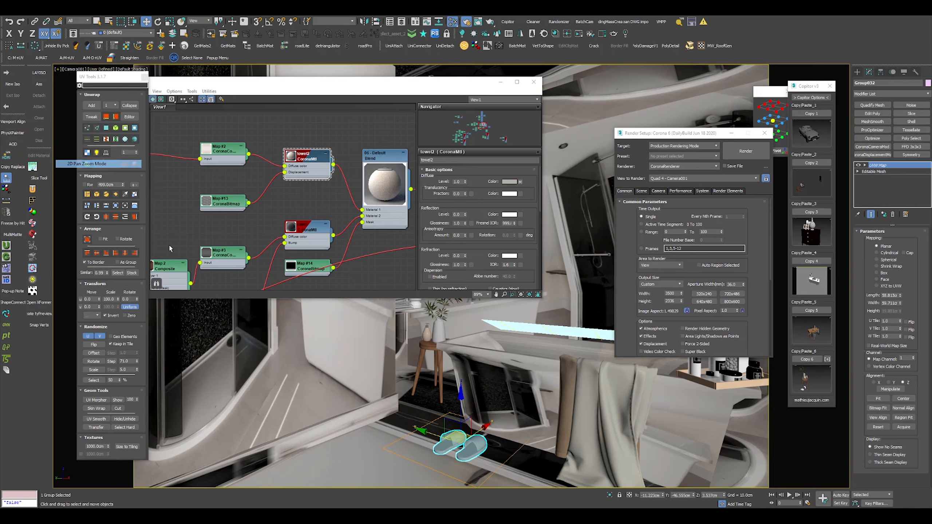
{"action": "scroll", "coordinate": [523, 392], "scroll_direction": "up", "scroll_amount": 6}
{"action": "middle_click_drag", "start_coordinate": [523, 392], "coordinate": [535, 406]}
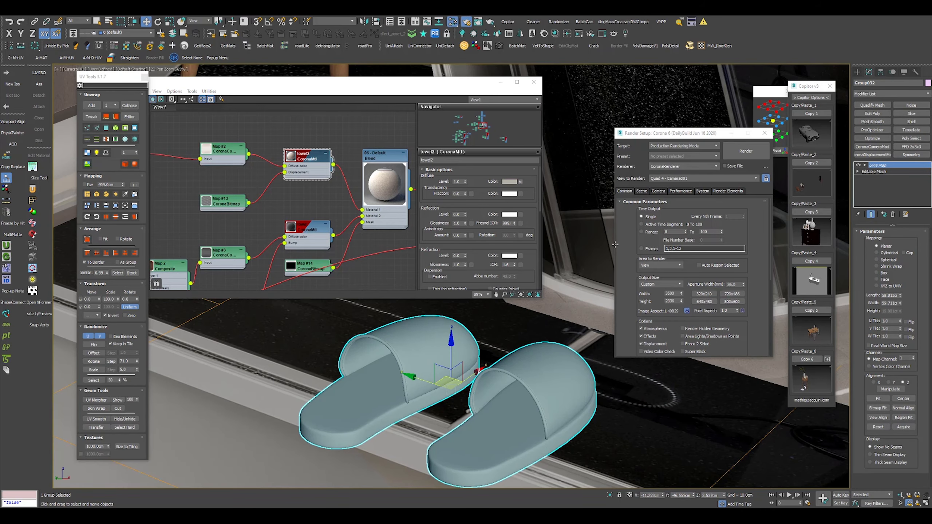
{"action": "left_click", "coordinate": [885, 274]}
Step: Locate the slipper material's Map #12 CoronaBitmap feeding the colour corrections and show it shaded in the viewport
{"action": "left_click", "coordinate": [271, 175]}
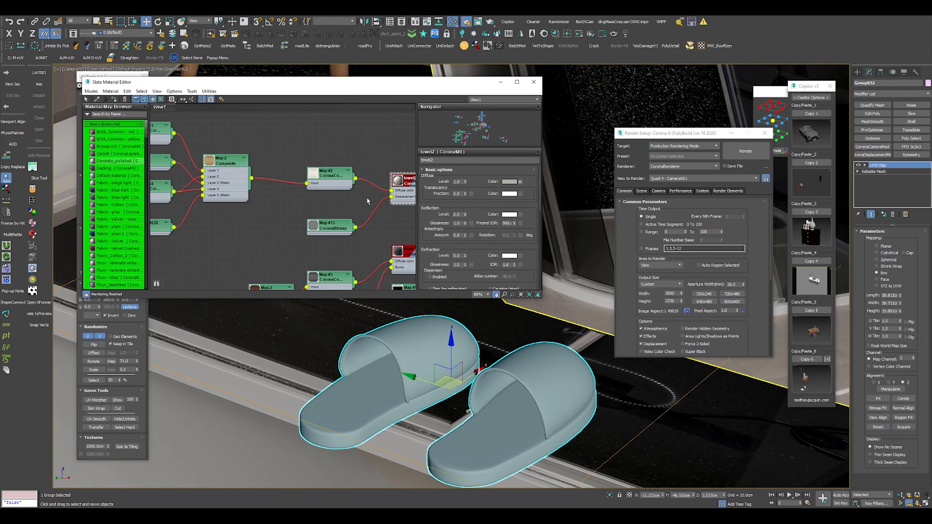
{"action": "left_click_drag", "start_coordinate": [153, 100], "coordinate": [166, 125]}
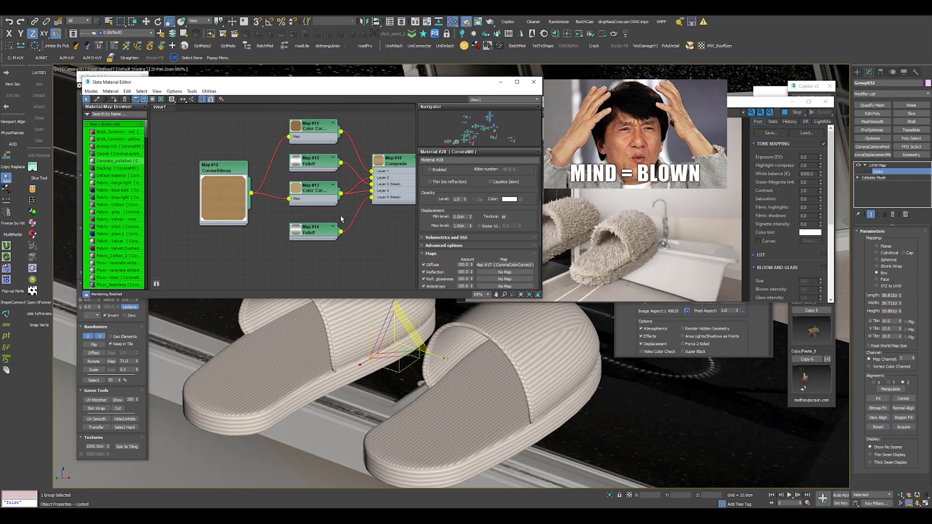
{"action": "left_click", "coordinate": [228, 174]}
{"action": "left_click", "coordinate": [152, 100]}
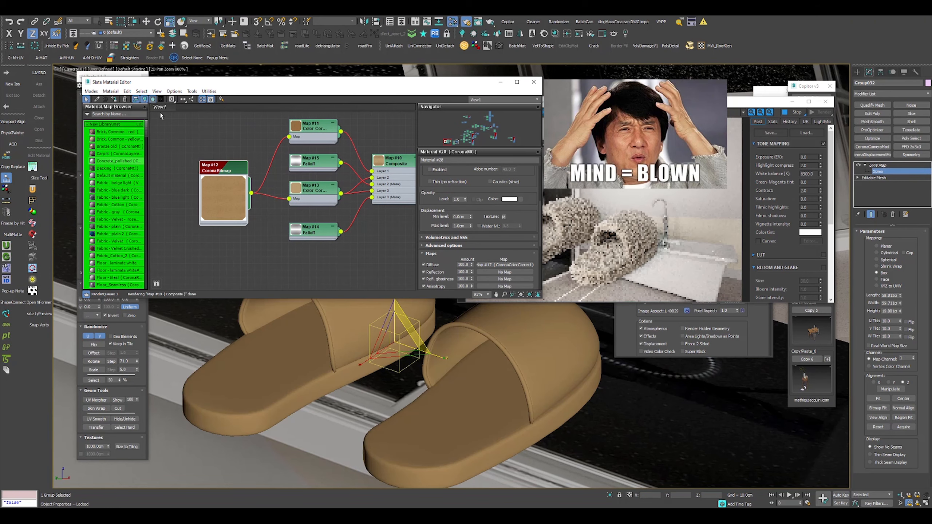
Step: Scale the slippers' UVW Map gizmo to refine the fabric pattern, checking the fur in the interactive render
{"action": "scroll", "coordinate": [642, 205], "scroll_direction": "up", "scroll_amount": 2}
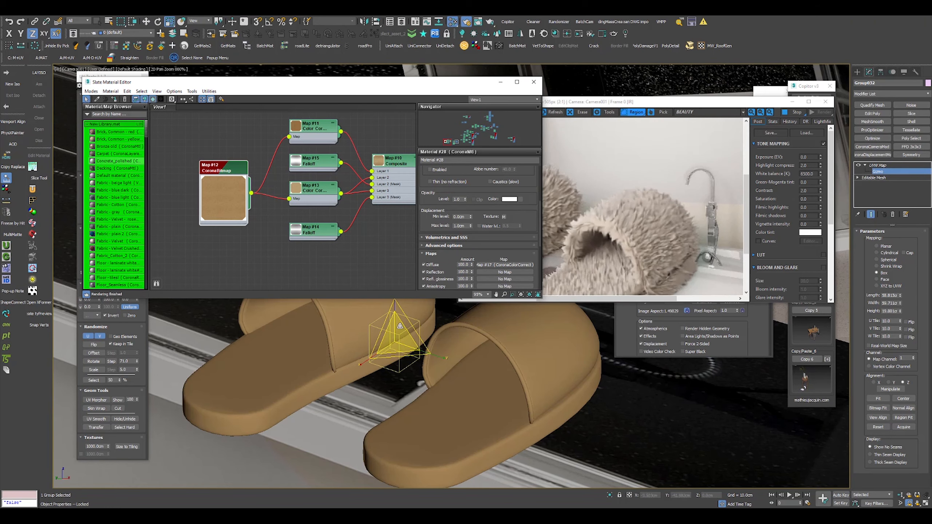
{"action": "left_click_drag", "start_coordinate": [392, 340], "coordinate": [418, 60]}
{"action": "left_click_drag", "start_coordinate": [392, 340], "coordinate": [428, 50]}
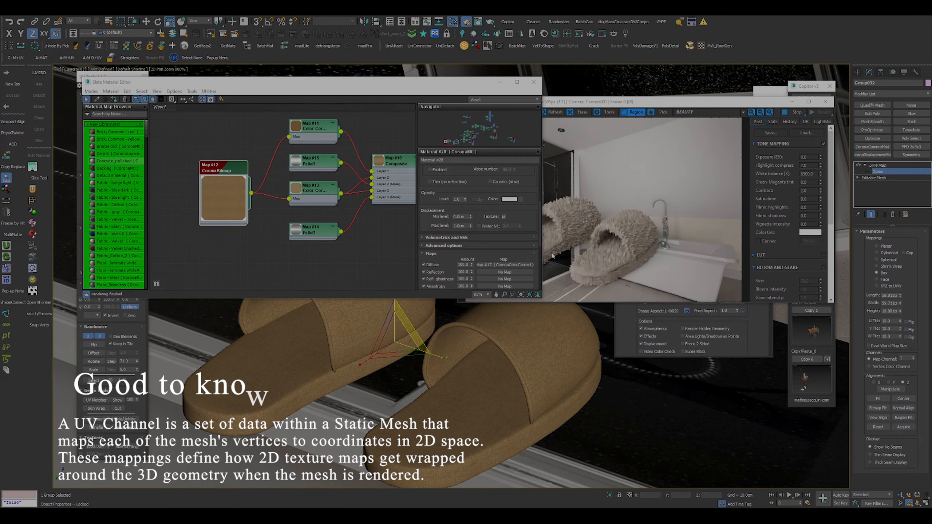
{"action": "left_click_drag", "start_coordinate": [394, 336], "coordinate": [403, 290]}
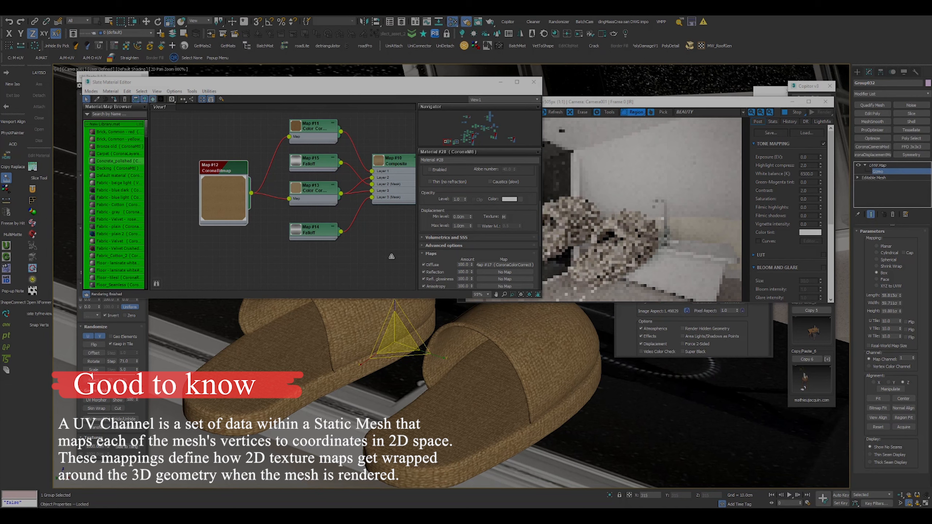
{"action": "scroll", "coordinate": [601, 253], "scroll_direction": "up", "scroll_amount": 2}
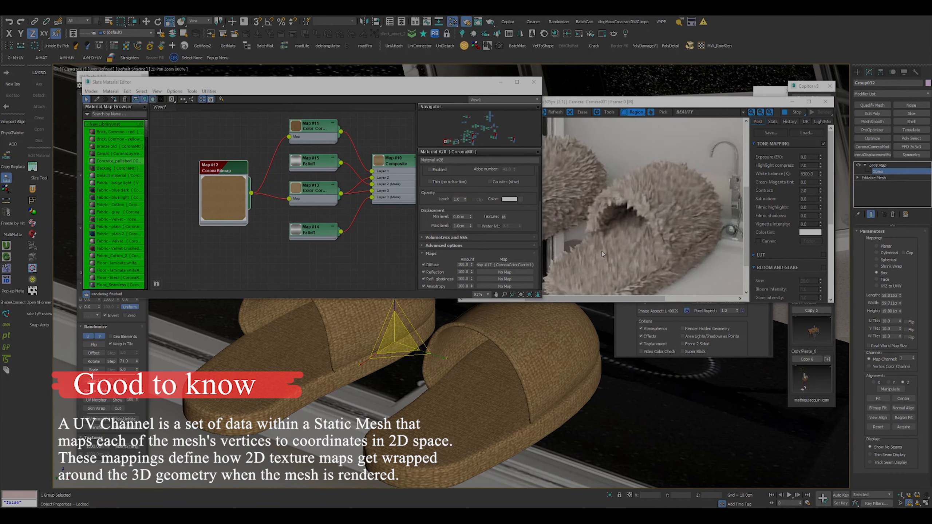
{"action": "scroll", "coordinate": [602, 254], "scroll_direction": "down", "scroll_amount": 2}
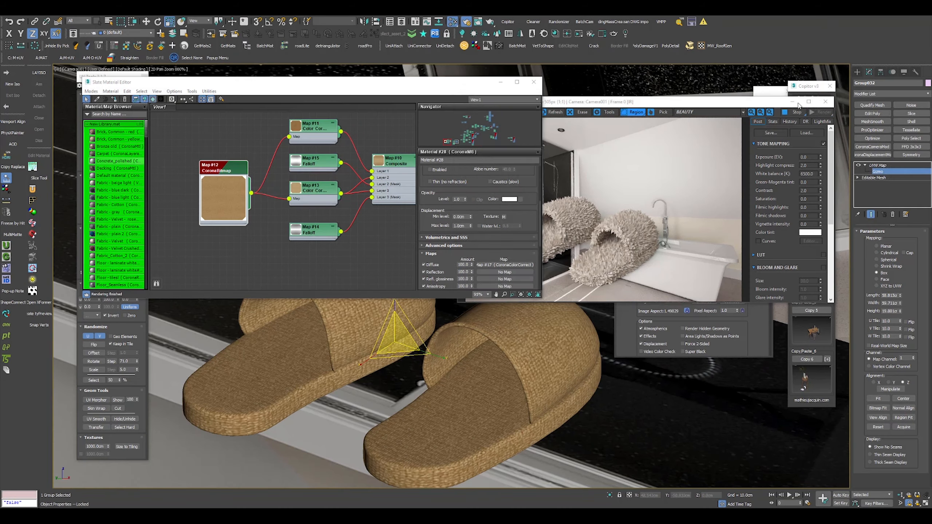
Step: Copy the slippers' UVW Map modifier, paste it as a second one and set its map channel to 2
{"action": "left_click", "coordinate": [792, 114]}
{"action": "left_click", "coordinate": [868, 165]}
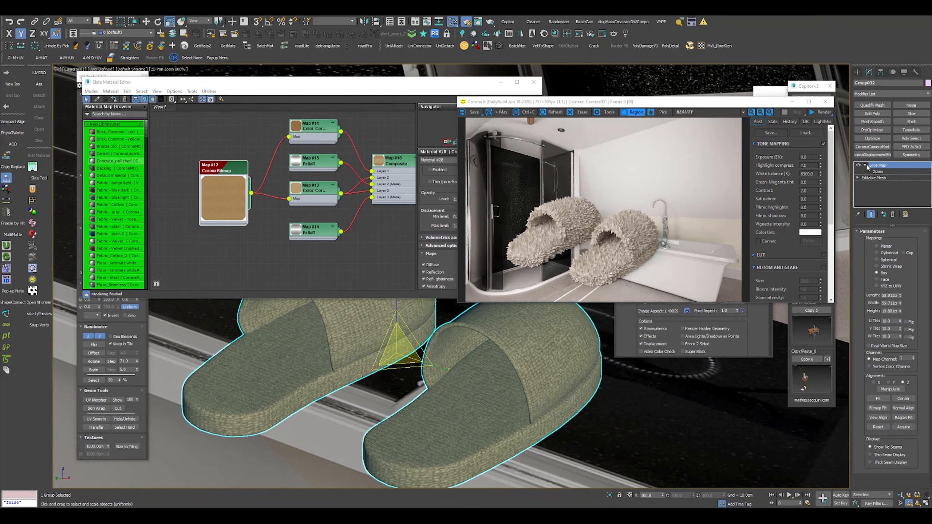
{"action": "right_click", "coordinate": [868, 166]}
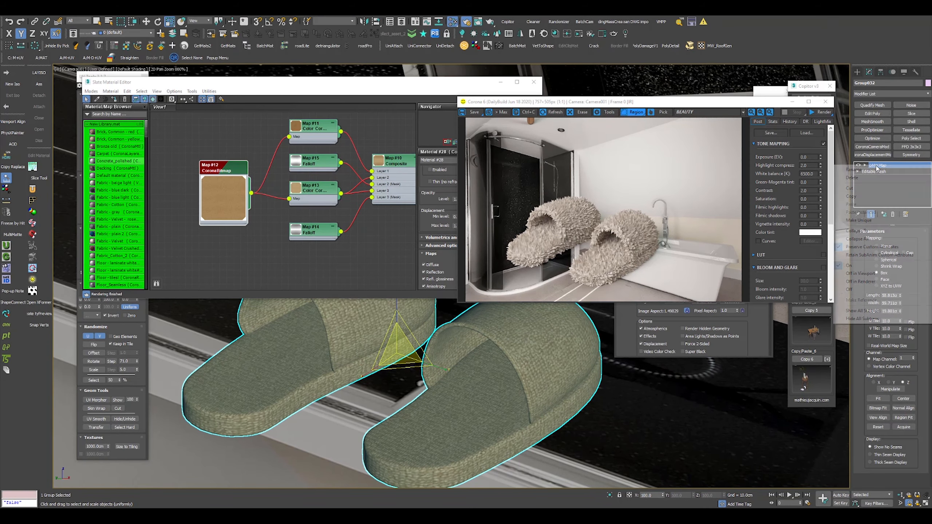
{"action": "left_click", "coordinate": [851, 196]}
{"action": "right_click", "coordinate": [868, 166]}
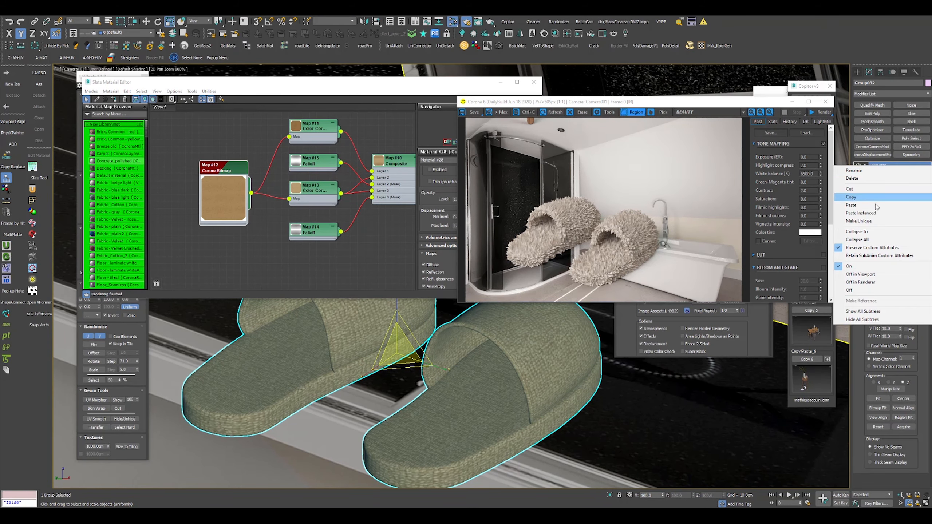
{"action": "left_click", "coordinate": [865, 213]}
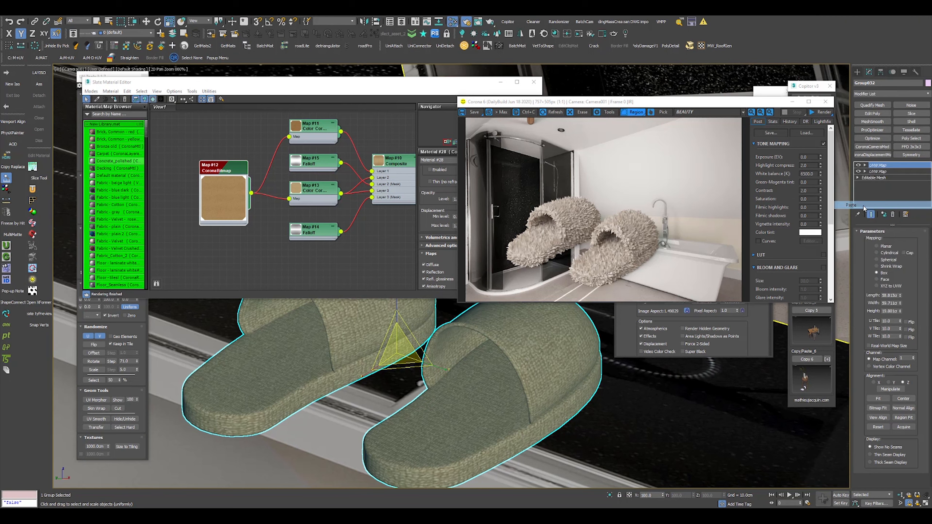
{"action": "left_click", "coordinate": [883, 214]}
{"action": "left_click", "coordinate": [493, 284]}
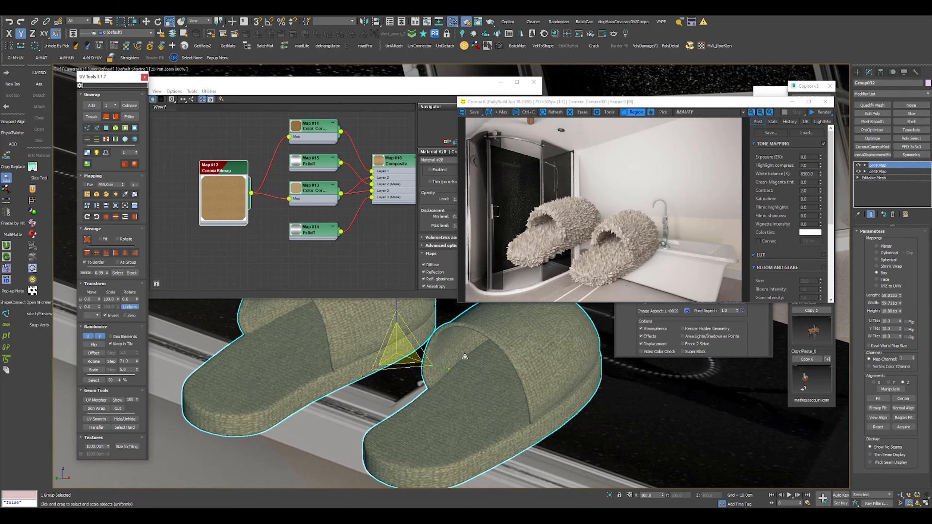
{"action": "left_click", "coordinate": [911, 357]}
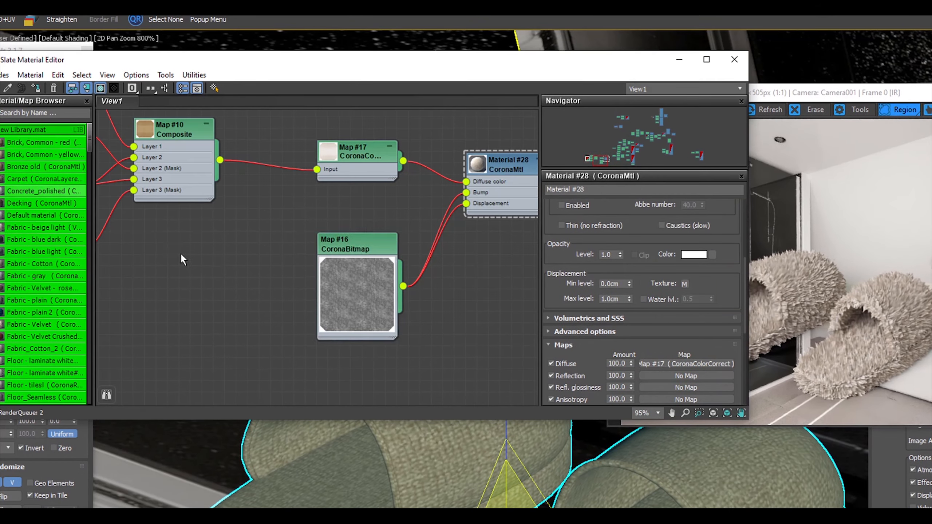
Step: Set the map channel of the tow_03.jpg CoronaBitmap to 2 and show it shaded in the viewport
{"action": "double_click", "coordinate": [346, 245]}
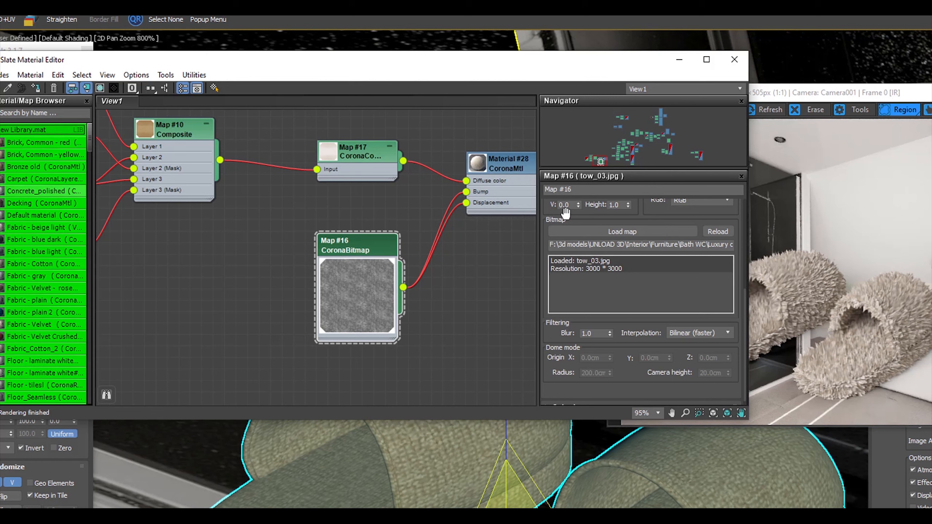
{"action": "left_click_drag", "start_coordinate": [650, 202], "coordinate": [641, 426]}
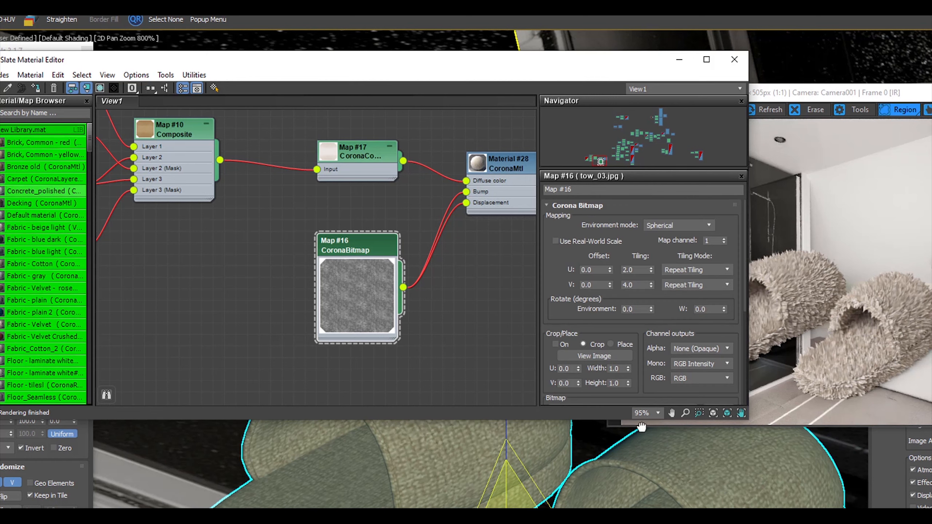
{"action": "left_click", "coordinate": [723, 239]}
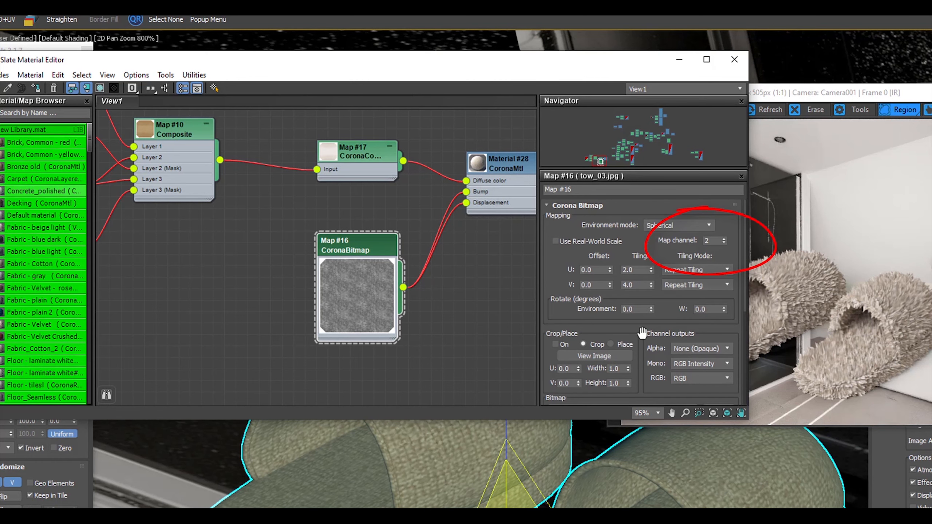
{"action": "left_click", "coordinate": [100, 89]}
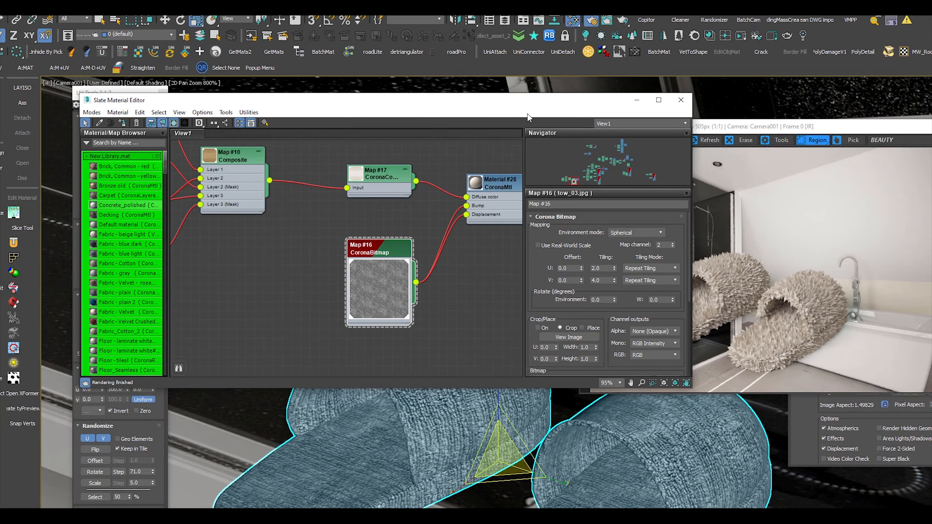
Step: Start the interactive render and scale the channel 2 UVW Map gizmo to refine the slippers' fur displacement
{"action": "left_click_drag", "start_coordinate": [529, 100], "coordinate": [459, 55]}
{"action": "key", "text": "j"}
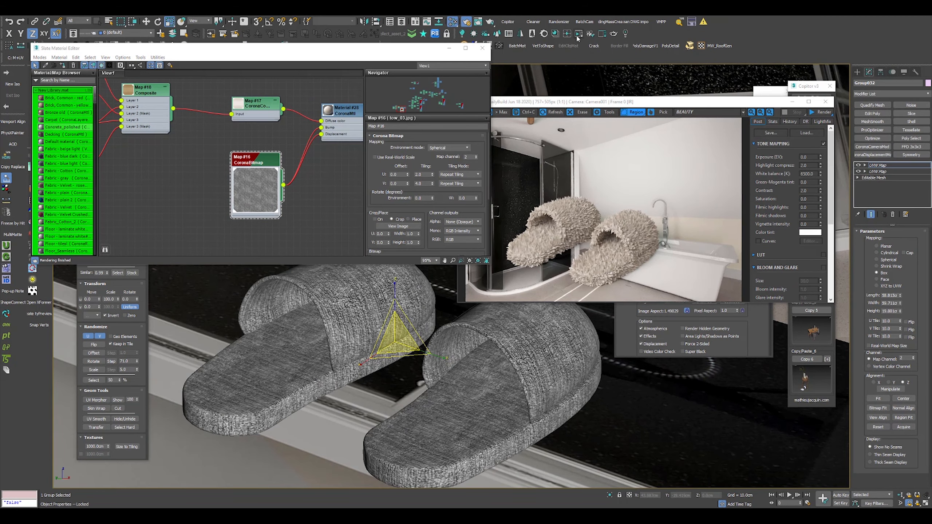
{"action": "left_click", "coordinate": [578, 36]}
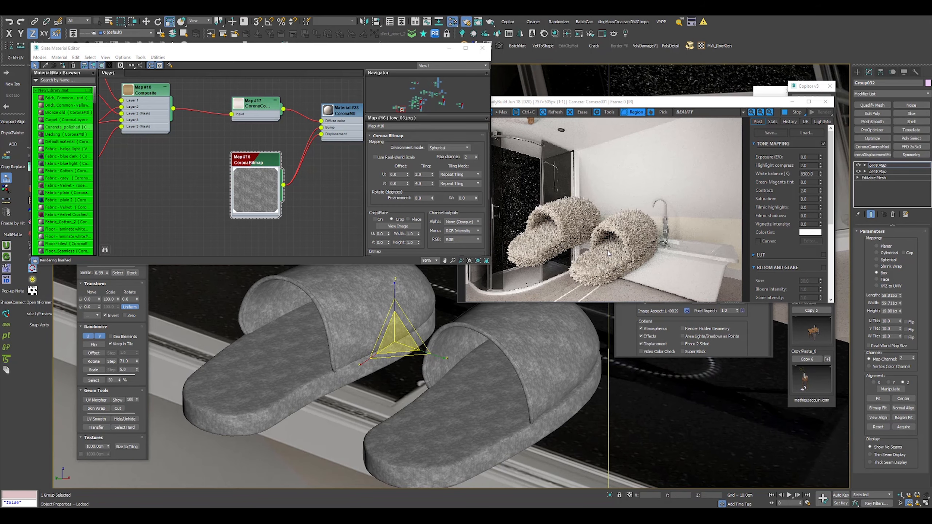
{"action": "scroll", "coordinate": [608, 254], "scroll_direction": "up", "scroll_amount": 1}
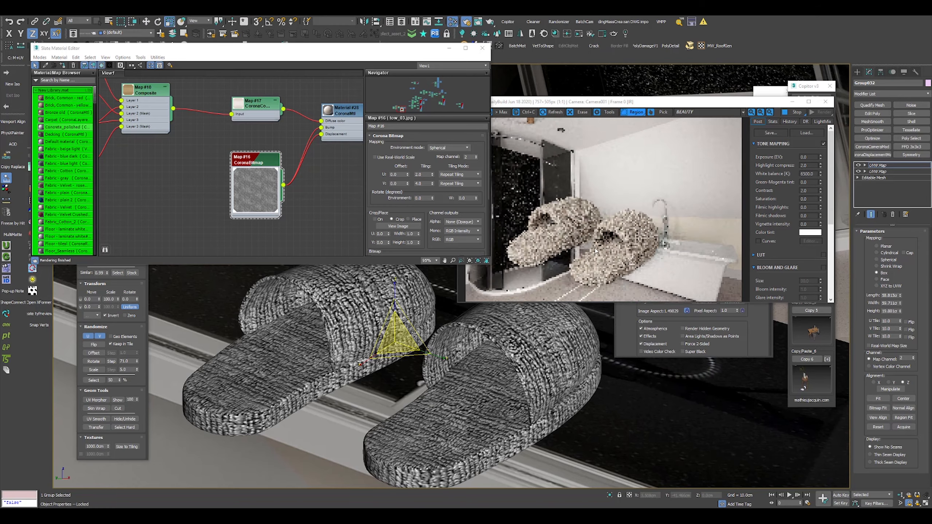
{"action": "left_click_drag", "start_coordinate": [391, 340], "coordinate": [395, 360]}
{"action": "scroll", "coordinate": [608, 253], "scroll_direction": "down", "scroll_amount": 1}
{"action": "scroll", "coordinate": [602, 247], "scroll_direction": "up", "scroll_amount": 1}
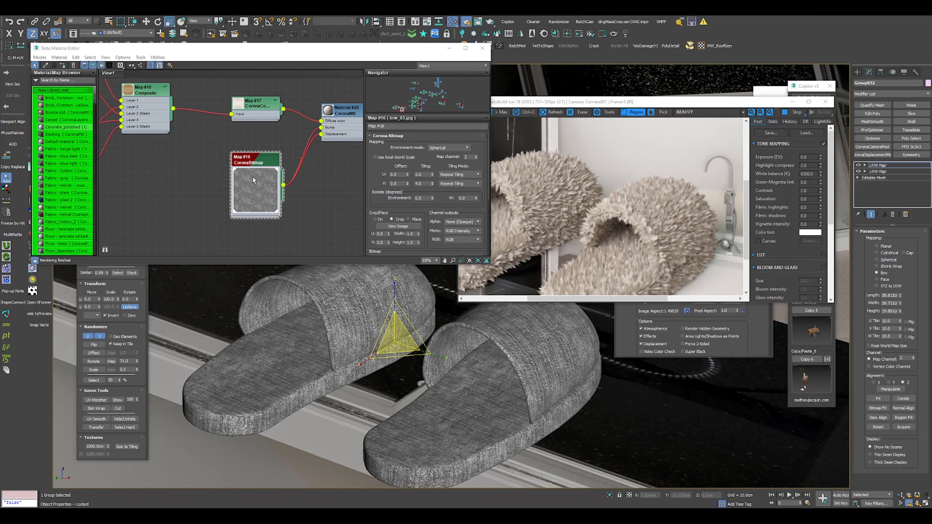
Step: In the tow_03.jpg bitmap's output, set RGB Level to 0.7 and RGB Offset to 1.14, updating the map preview
{"action": "scroll", "coordinate": [438, 221], "scroll_direction": "down", "scroll_amount": 10}
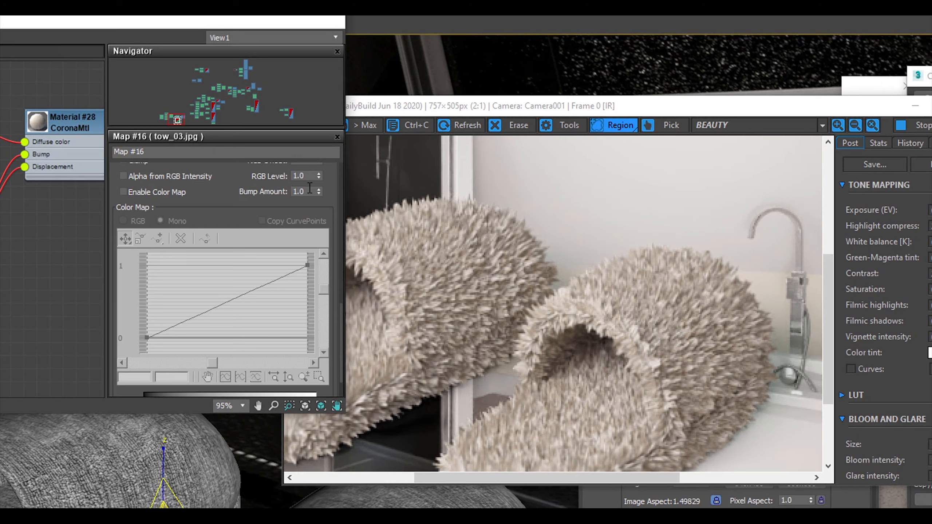
{"action": "left_click_drag", "start_coordinate": [263, 176], "coordinate": [266, 245]}
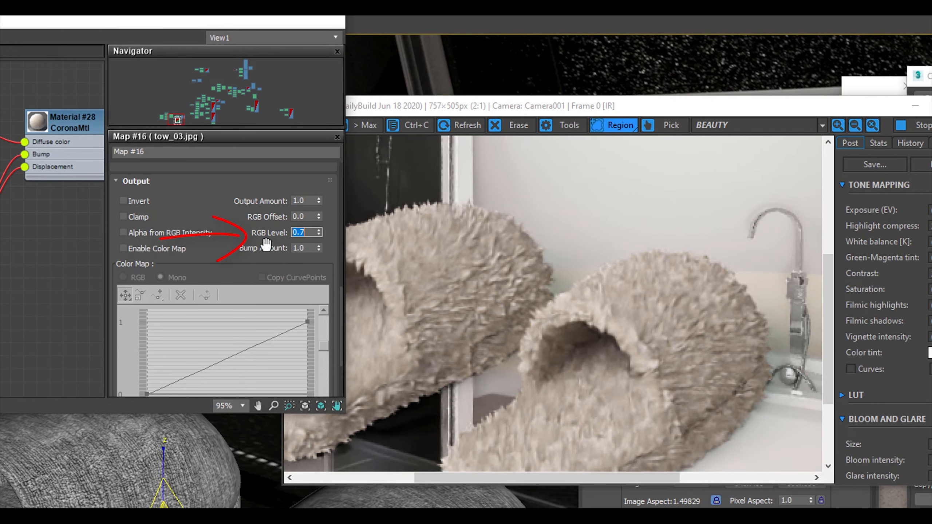
{"action": "left_click_drag", "start_coordinate": [319, 216], "coordinate": [327, 141]}
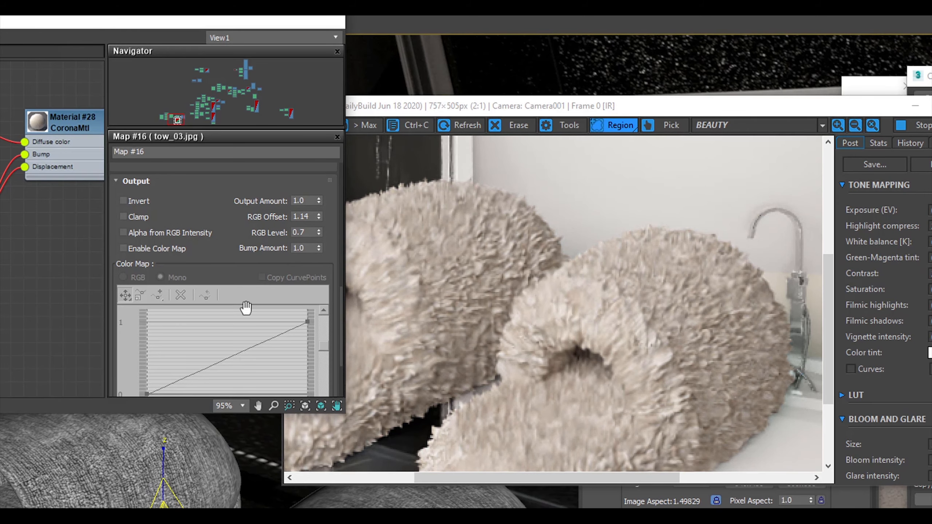
{"action": "right_click", "coordinate": [1, 258]}
{"action": "left_click", "coordinate": [22, 325]}
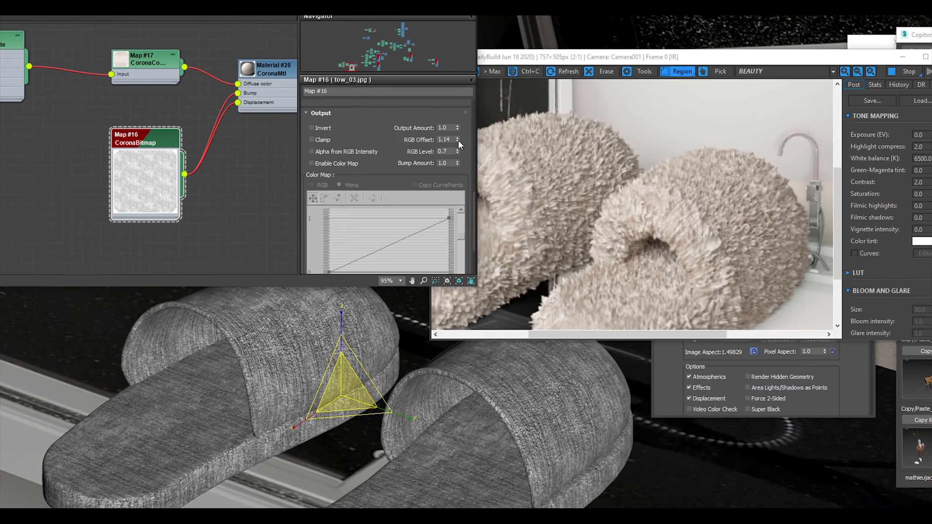
Step: Lower the displacement bitmap's RGB Offset to 0.21 and further to a negative value, checking the slippers' fur in the render
{"action": "left_click_drag", "start_coordinate": [319, 217], "coordinate": [314, 280]}
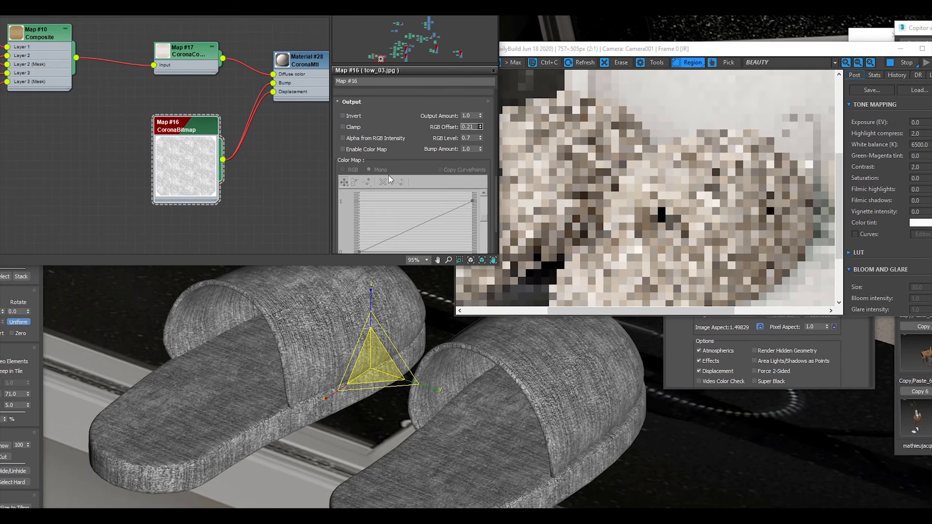
{"action": "right_click", "coordinate": [173, 156]}
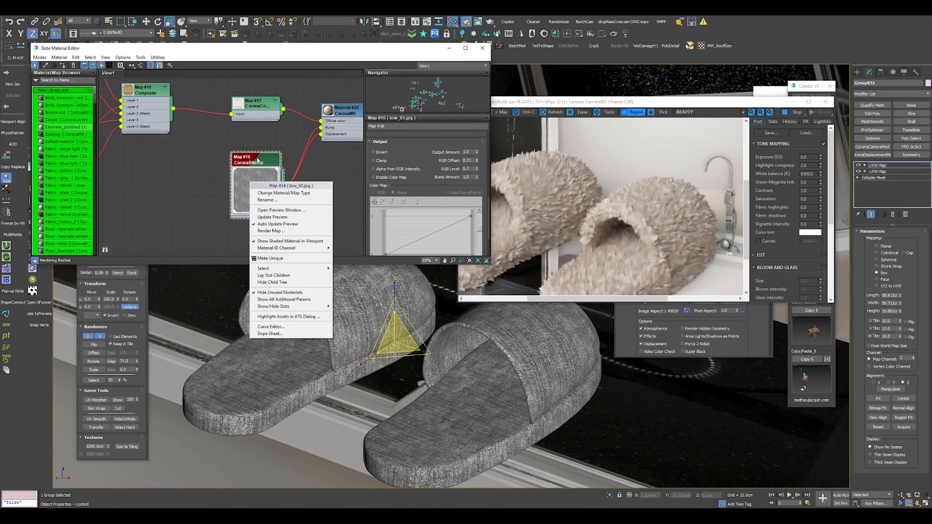
{"action": "left_click_drag", "start_coordinate": [477, 161], "coordinate": [476, 205]}
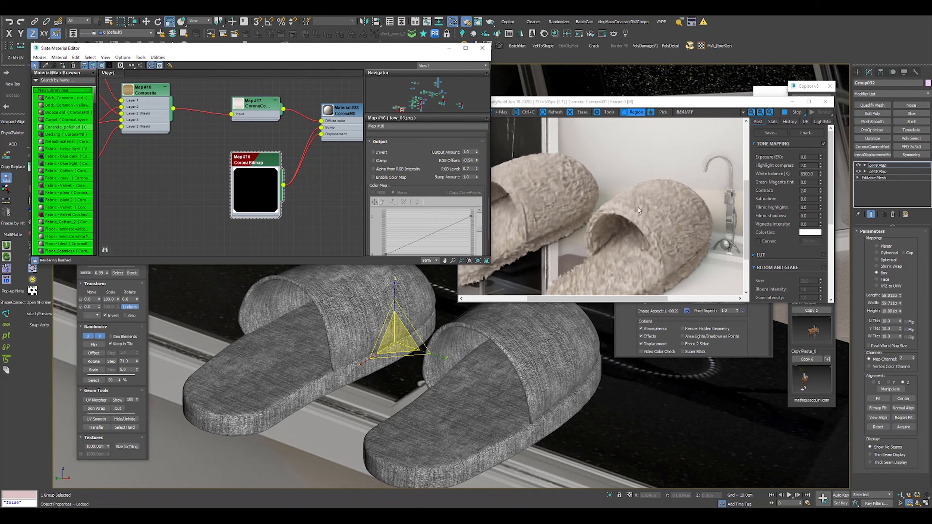
{"action": "scroll", "coordinate": [638, 208], "scroll_direction": "down", "scroll_amount": 1}
{"action": "scroll", "coordinate": [637, 210], "scroll_direction": "up", "scroll_amount": 1}
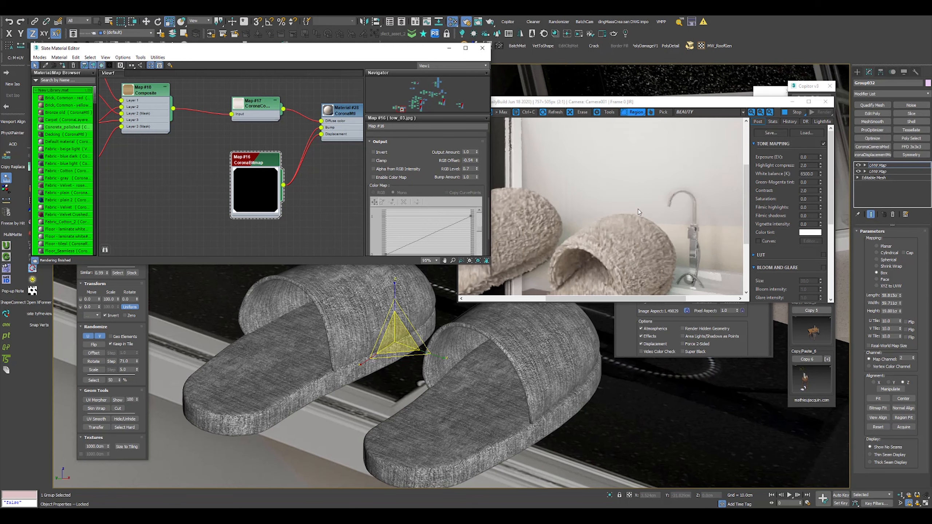
Step: Stop the interactive render and run a full-resolution 3500×2336 region render of the slipper to inspect its texture
{"action": "left_click", "coordinate": [757, 116]}
{"action": "scroll", "coordinate": [738, 161], "scroll_direction": "down", "scroll_amount": 1}
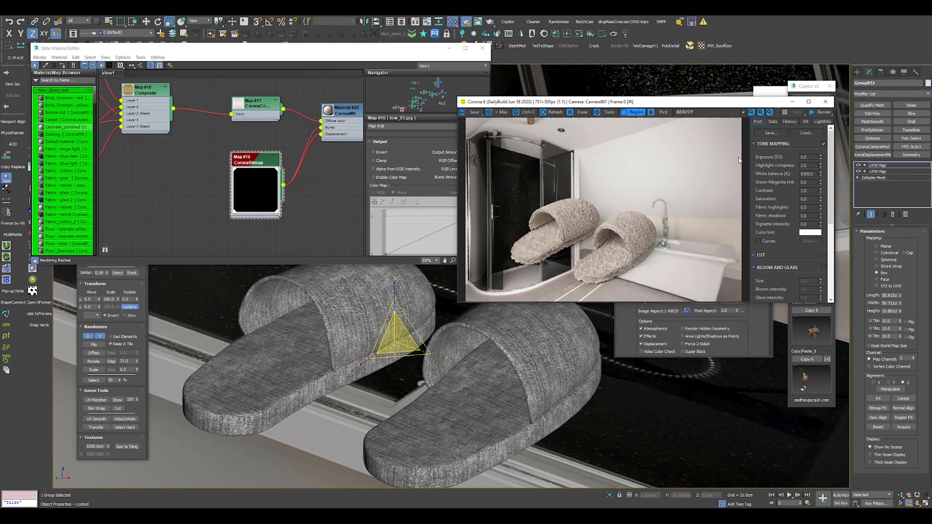
{"action": "left_click_drag", "start_coordinate": [674, 170], "coordinate": [596, 278]}
{"action": "left_click", "coordinate": [821, 112]}
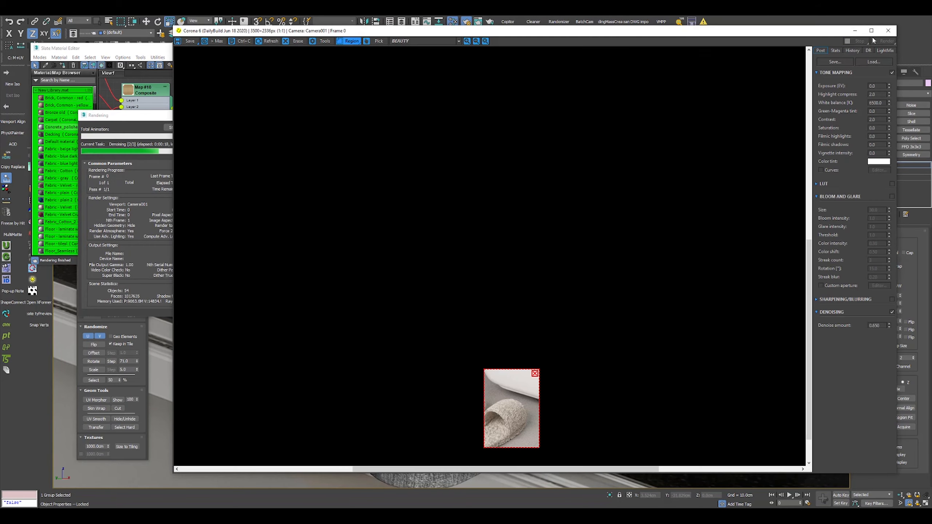
{"action": "left_click", "coordinate": [887, 31]}
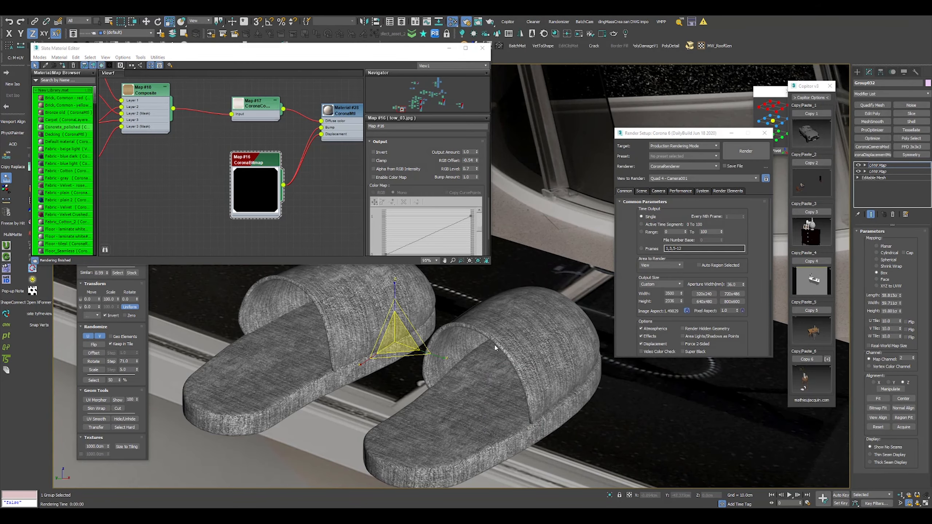
Step: Change the displacement max level of Material #28 and render the slipper region again to inspect the fur
{"action": "middle_click_drag", "start_coordinate": [354, 111], "coordinate": [285, 134]}
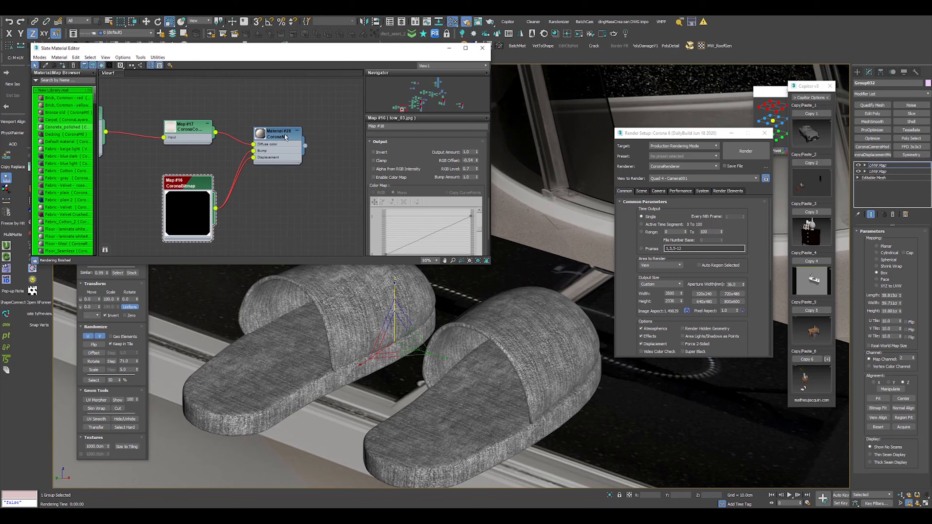
{"action": "double_click", "coordinate": [286, 134]}
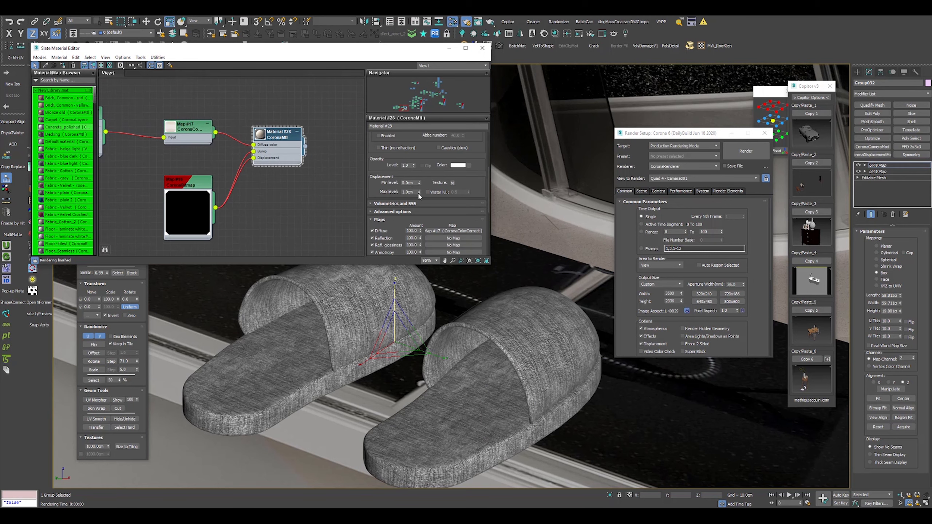
{"action": "left_click_drag", "start_coordinate": [414, 191], "coordinate": [380, 193]}
{"action": "left_click", "coordinate": [736, 152]}
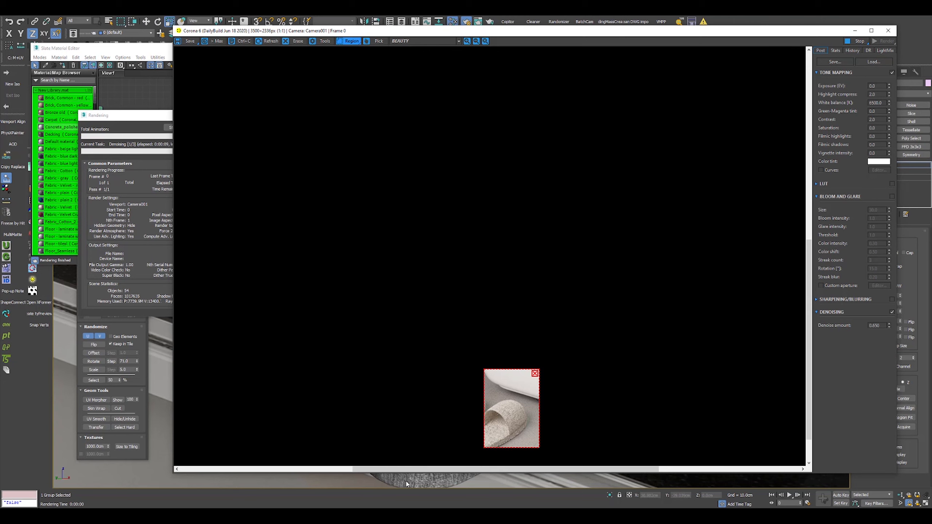
{"action": "scroll", "coordinate": [501, 439], "scroll_direction": "up", "scroll_amount": 2}
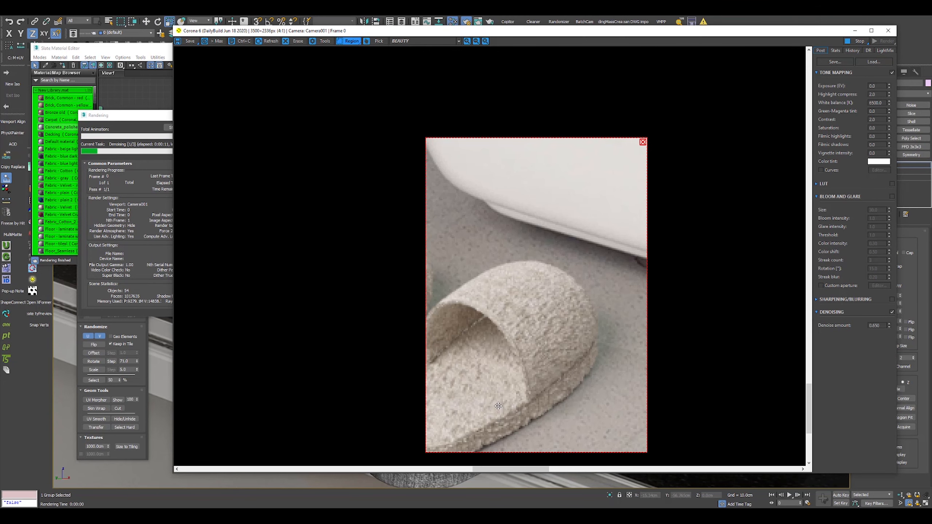
{"action": "scroll", "coordinate": [498, 405], "scroll_direction": "down", "scroll_amount": 2}
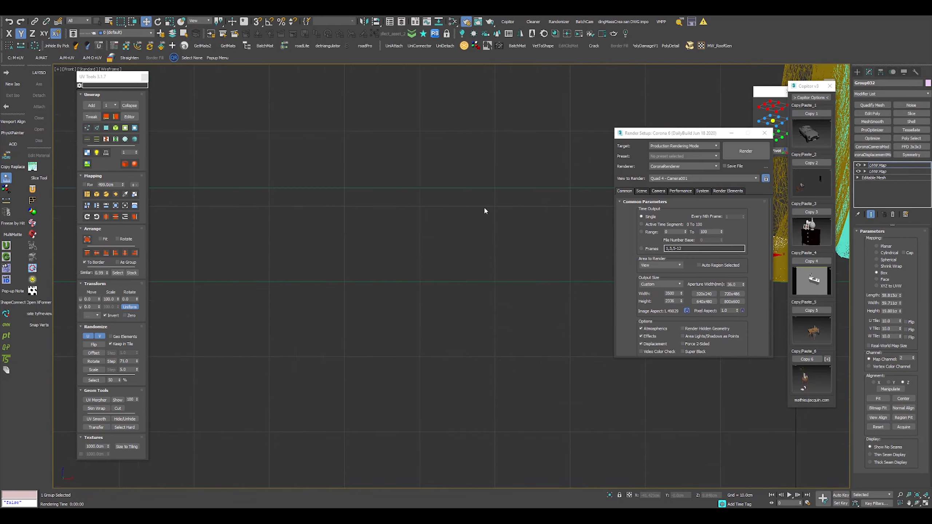
Step: Close Render Setup, reopen Copitor and paste the copied bath rug into the scene, framing it in the perspective view
{"action": "middle_click_drag", "start_coordinate": [470, 261], "coordinate": [453, 273], "text": "alt"}
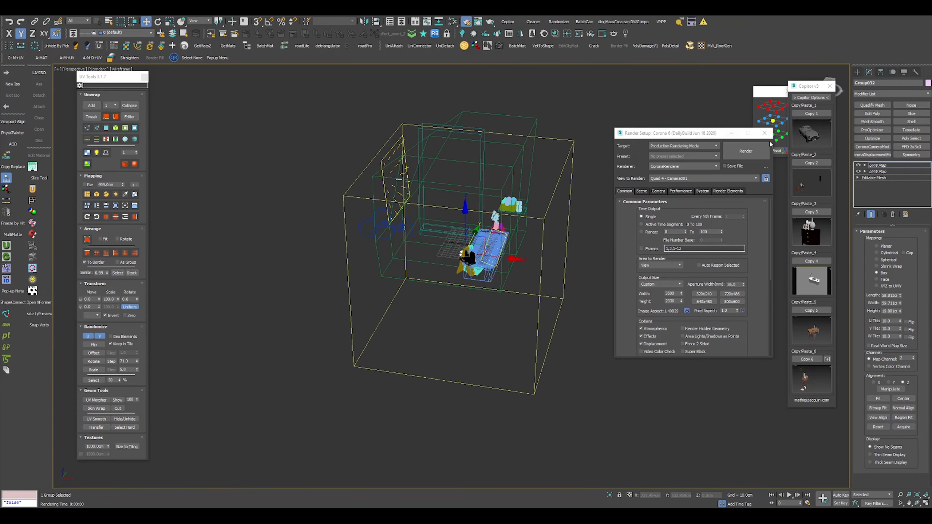
{"action": "left_click", "coordinate": [764, 133]}
{"action": "middle_click_drag", "start_coordinate": [706, 242], "coordinate": [614, 292], "text": "alt"}
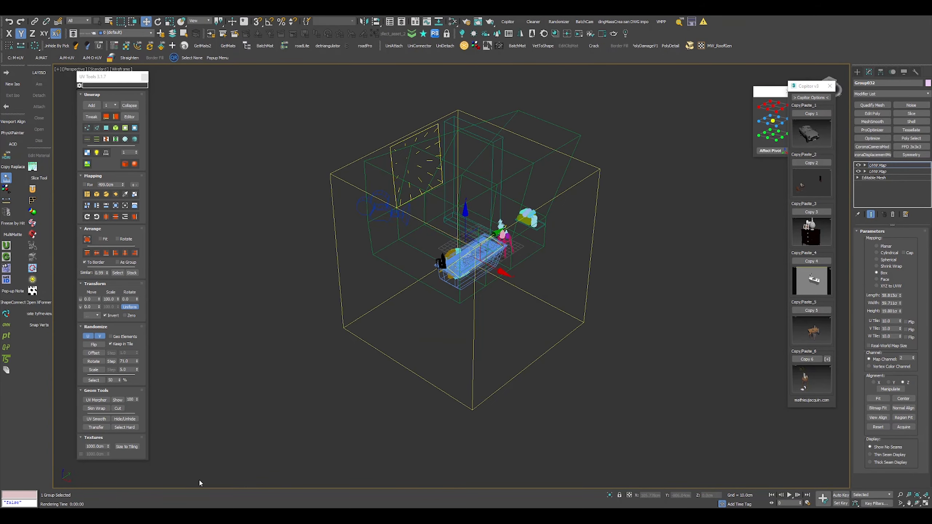
{"action": "left_click", "coordinate": [830, 86]}
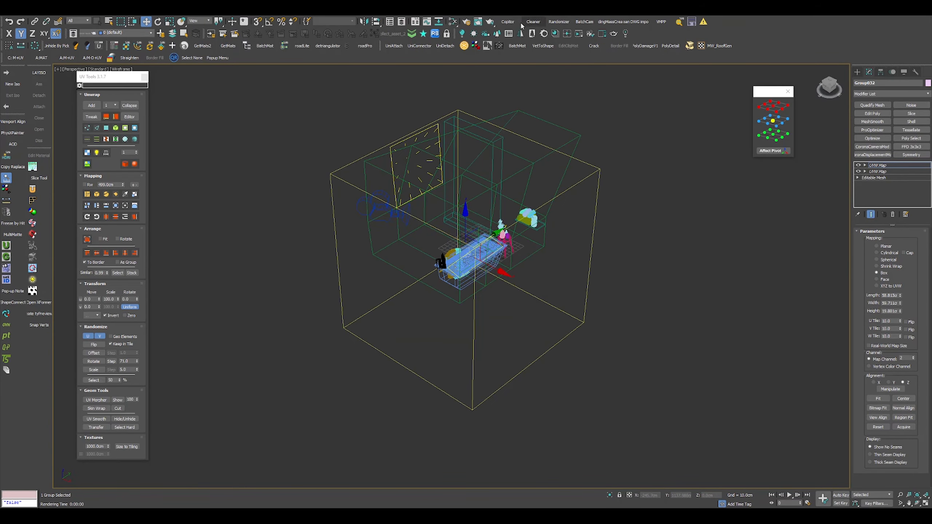
{"action": "left_click", "coordinate": [508, 22]}
{"action": "key", "text": "ctrl+v"}
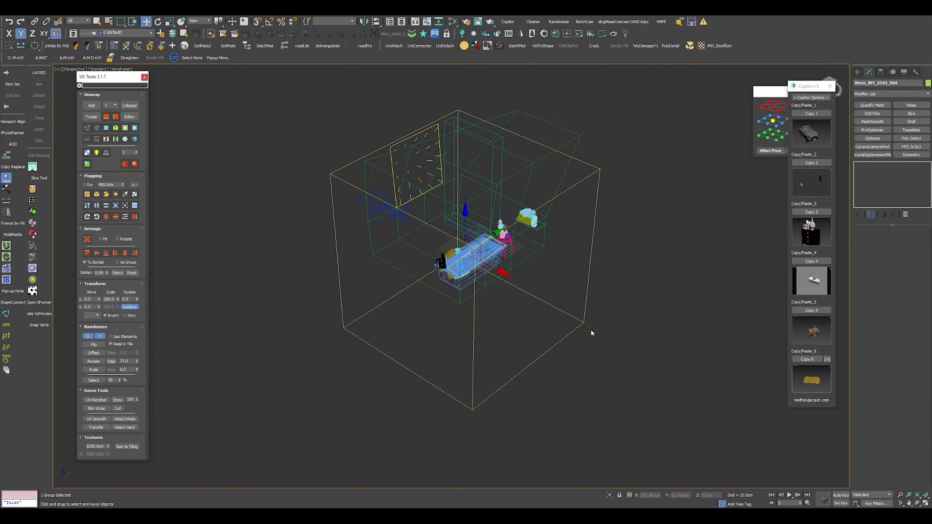
{"action": "left_click", "coordinate": [213, 419]}
{"action": "key", "text": "z"}
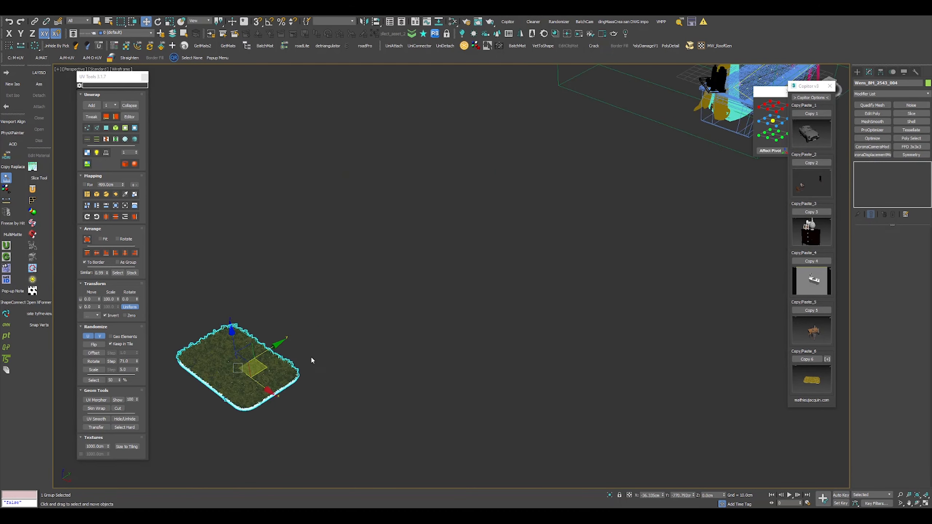
Step: Group the pasted rug's objects and align the group's pivot to its bottom centre
{"action": "key", "text": "ctrl+g"}
{"action": "key", "text": "Return"}
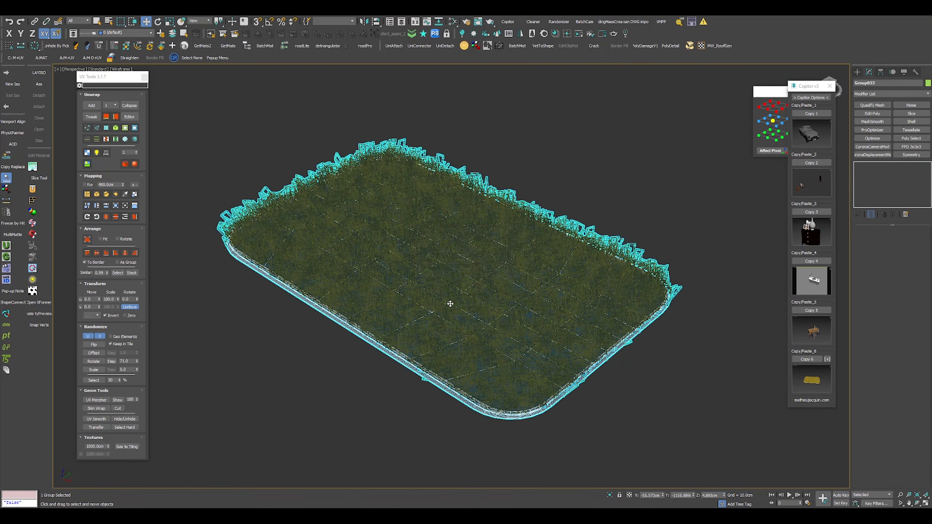
{"action": "middle_click_drag", "start_coordinate": [450, 306], "coordinate": [463, 279], "text": "alt"}
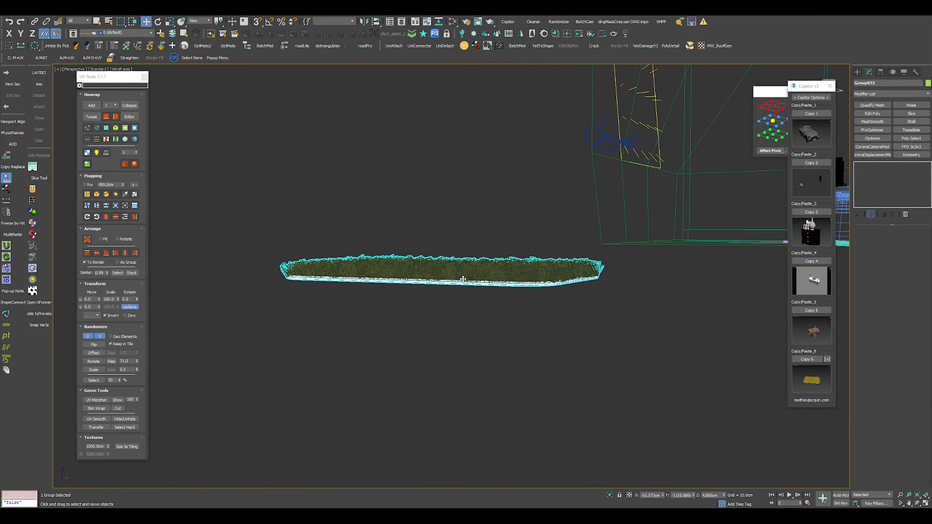
{"action": "left_click", "coordinate": [773, 136]}
Step: Bring the rug group into the bathroom and quick-align it to the slippers in the camera view
{"action": "scroll", "coordinate": [725, 173], "scroll_direction": "down", "scroll_amount": 5}
{"action": "middle_click_drag", "start_coordinate": [725, 173], "coordinate": [609, 232], "text": "alt"}
{"action": "middle_click_drag", "start_coordinate": [609, 232], "coordinate": [434, 284]}
{"action": "left_click_drag", "start_coordinate": [435, 284], "coordinate": [567, 252]}
{"action": "key", "text": "c"}
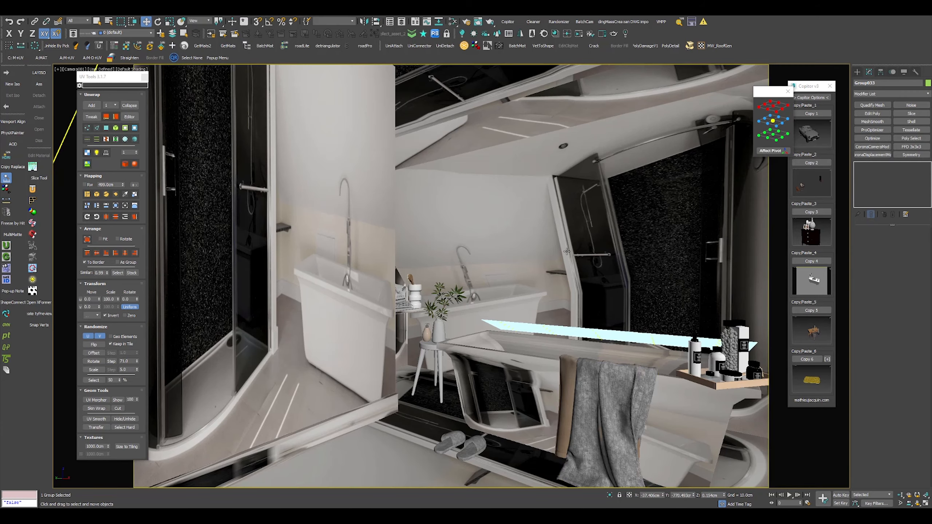
{"action": "key", "text": "shift+a"}
{"action": "left_click", "coordinate": [571, 469]}
{"action": "key", "text": "F3"}
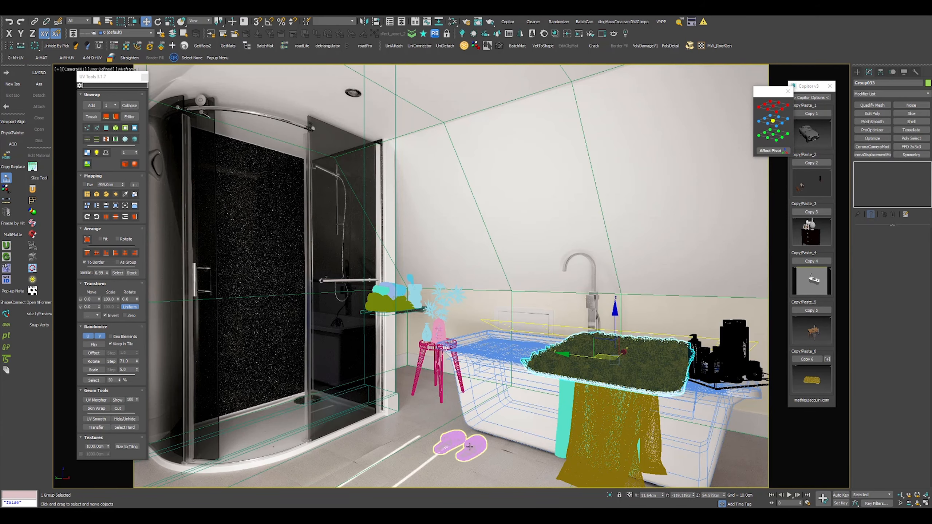
{"action": "key", "text": "shift+a"}
{"action": "left_click", "coordinate": [478, 437]}
{"action": "key", "text": "F3"}
Step: Move the rug in the front and top views so it lies on the floor beside the slippers, in front of the shower
{"action": "key", "text": "f"}
{"action": "key", "text": "z"}
{"action": "left_click_drag", "start_coordinate": [453, 262], "coordinate": [409, 254]}
{"action": "key", "text": "t"}
{"action": "scroll", "coordinate": [459, 277], "scroll_direction": "down", "scroll_amount": 6}
{"action": "key", "text": "F8"}
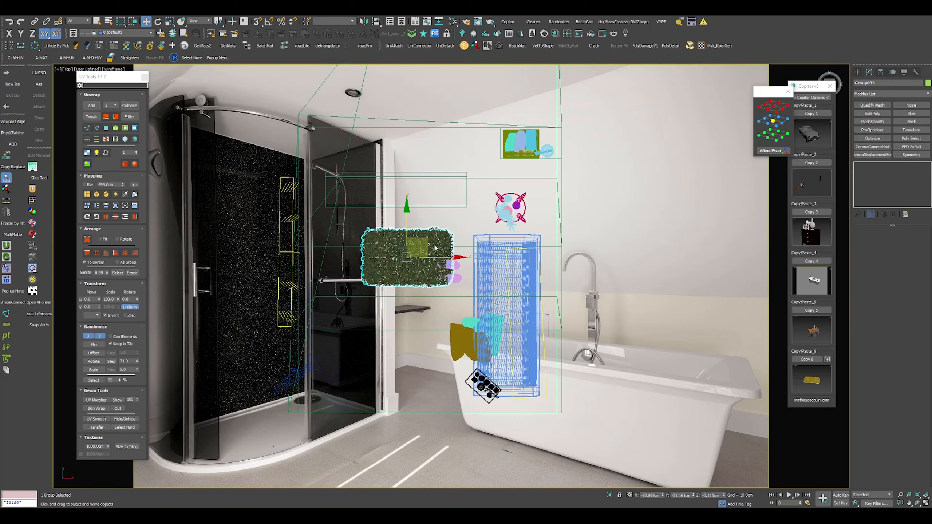
{"action": "key", "text": "c"}
Step: Run an interactive render to check the rug and slippers, stop it and move the frame buffer off the modifier settings
{"action": "left_click", "coordinate": [468, 446]}
{"action": "left_click", "coordinate": [578, 34]}
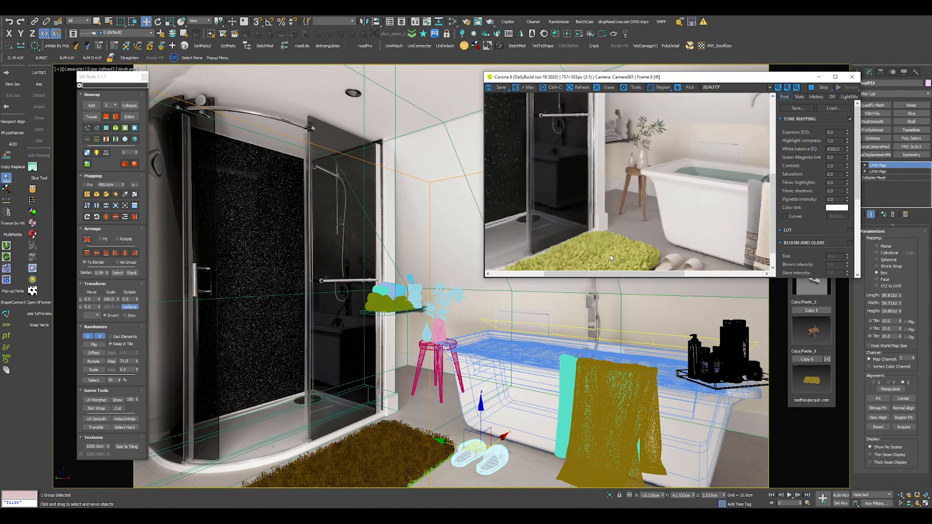
{"action": "left_click", "coordinate": [821, 87]}
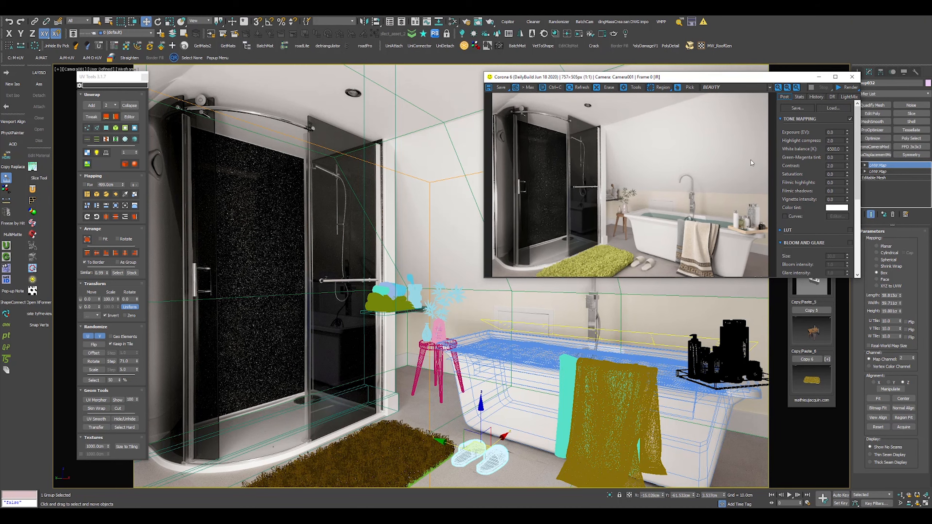
{"action": "left_click_drag", "start_coordinate": [737, 76], "coordinate": [660, 36]}
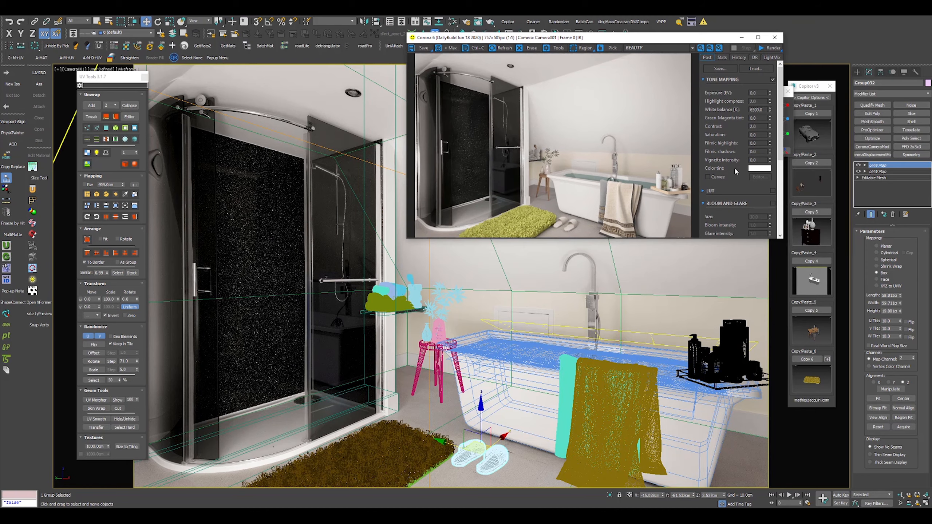
Step: Select the rug's fur object, set its Hair and Fur Scale to 5 and render the scene
{"action": "left_click", "coordinate": [378, 450]}
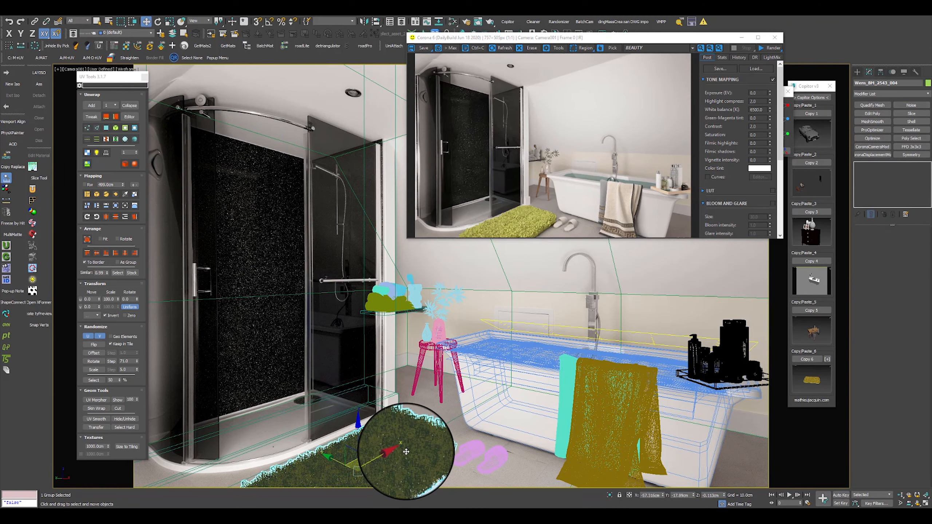
{"action": "left_click", "coordinate": [429, 435]}
{"action": "left_click", "coordinate": [426, 409]}
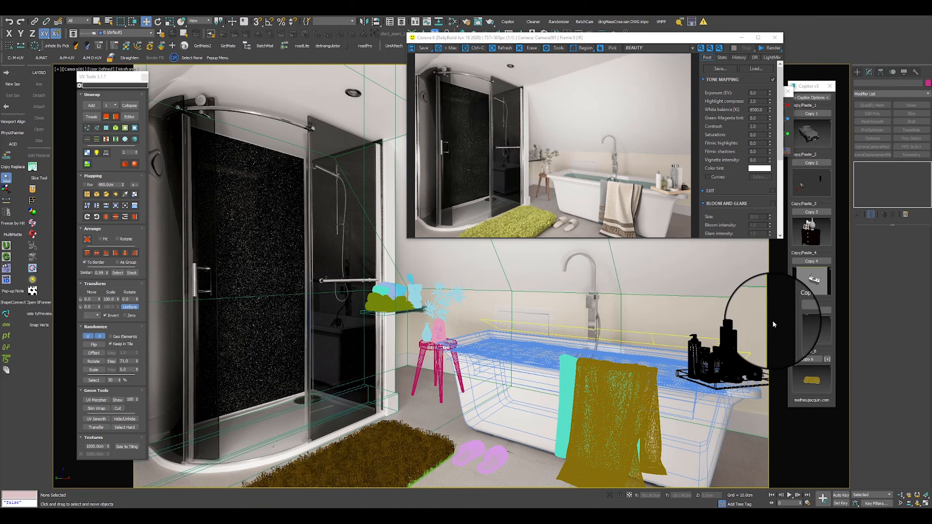
{"action": "left_click", "coordinate": [407, 449]}
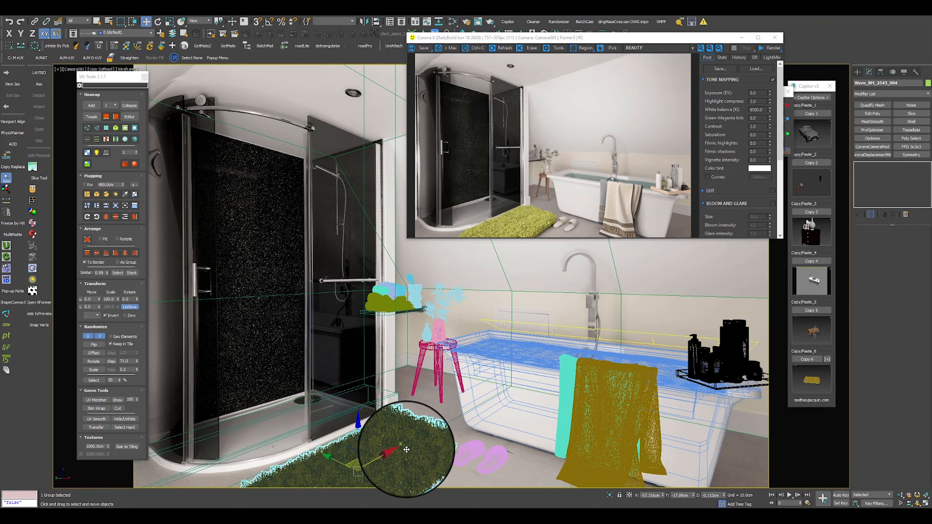
{"action": "left_click", "coordinate": [406, 449]}
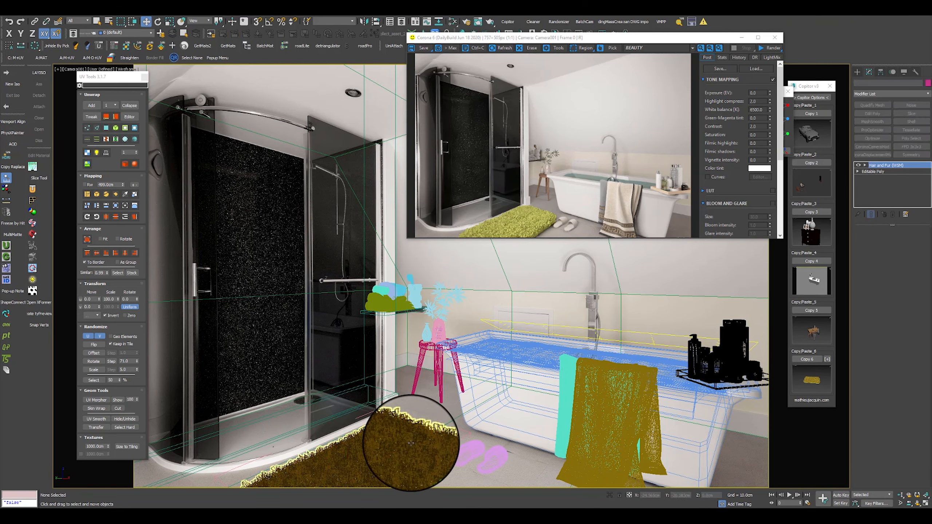
{"action": "scroll", "coordinate": [845, 370], "scroll_direction": "down", "scroll_amount": 5}
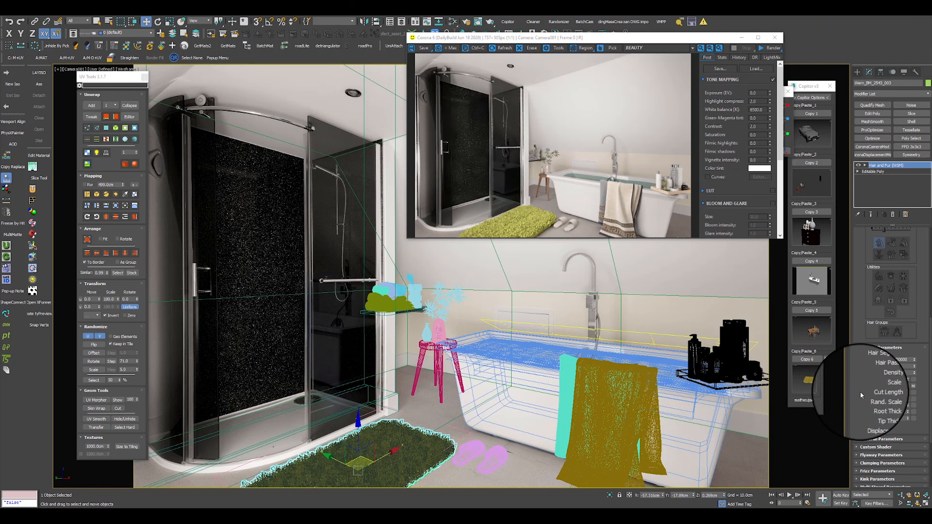
{"action": "scroll", "coordinate": [892, 385], "scroll_direction": "down", "scroll_amount": 1}
{"action": "type", "text": "5"}
{"action": "key", "text": "Return"}
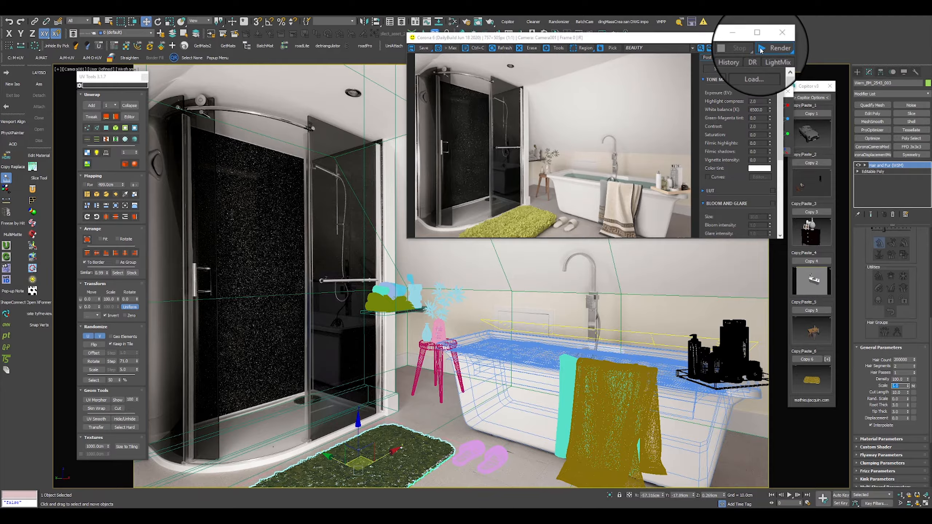
{"action": "left_click", "coordinate": [770, 48]}
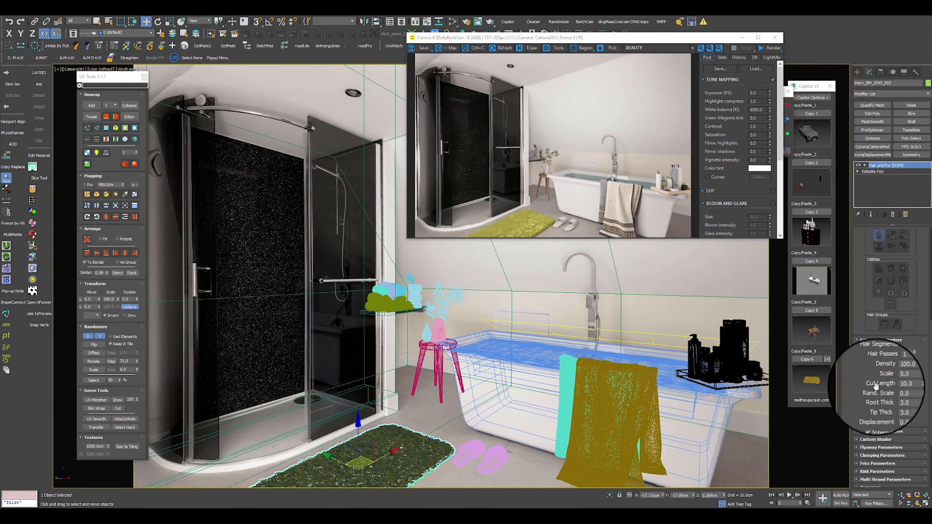
Step: Set the rug fur's Root Thick to 1 and Tip Thick to 0.5, keeping the render window in sight
{"action": "left_click_drag", "start_coordinate": [904, 397], "coordinate": [886, 404]}
{"action": "type", "text": "1"}
{"action": "key", "text": "Return"}
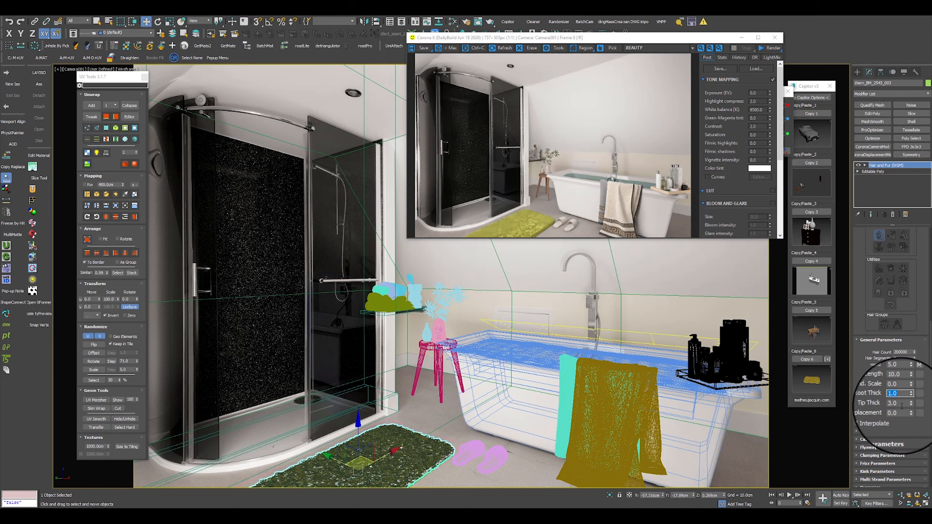
{"action": "type", "text": "0.5"}
{"action": "key", "text": "Return"}
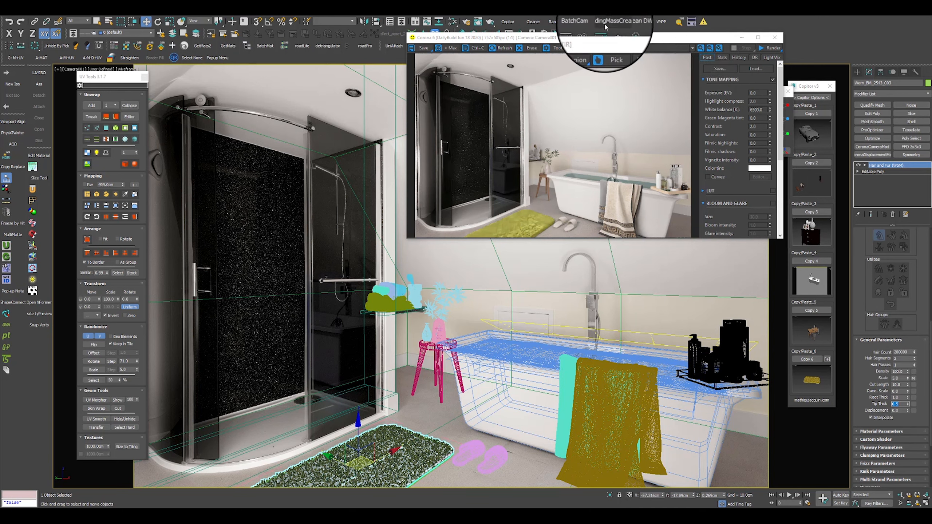
{"action": "left_click_drag", "start_coordinate": [634, 37], "coordinate": [632, 50]}
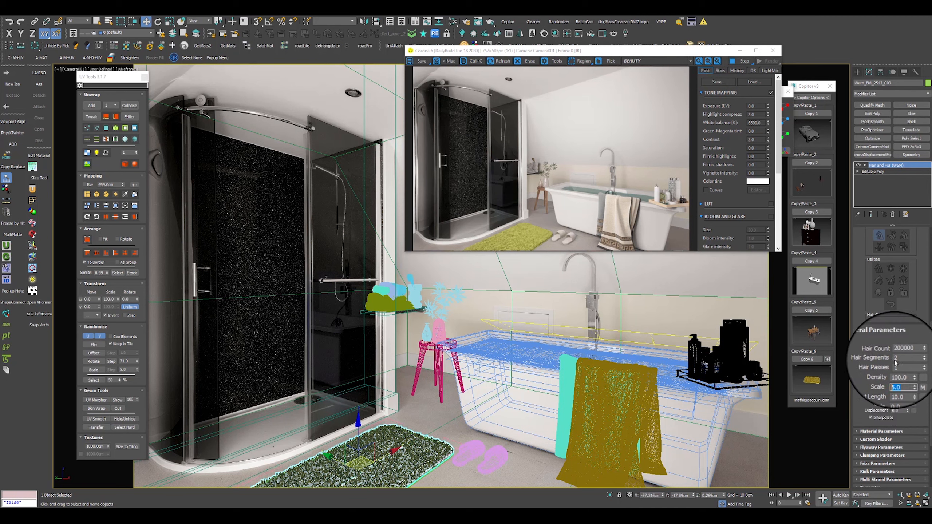
Step: Reduce the rug fur's Root Thick to 0.5 and Tip Thick to 0.2 and zoom the render in on the rug
{"action": "left_click", "coordinate": [901, 379]}
{"action": "double_click", "coordinate": [898, 397]}
{"action": "type", "text": "0.5"}
{"action": "key", "text": "Return"}
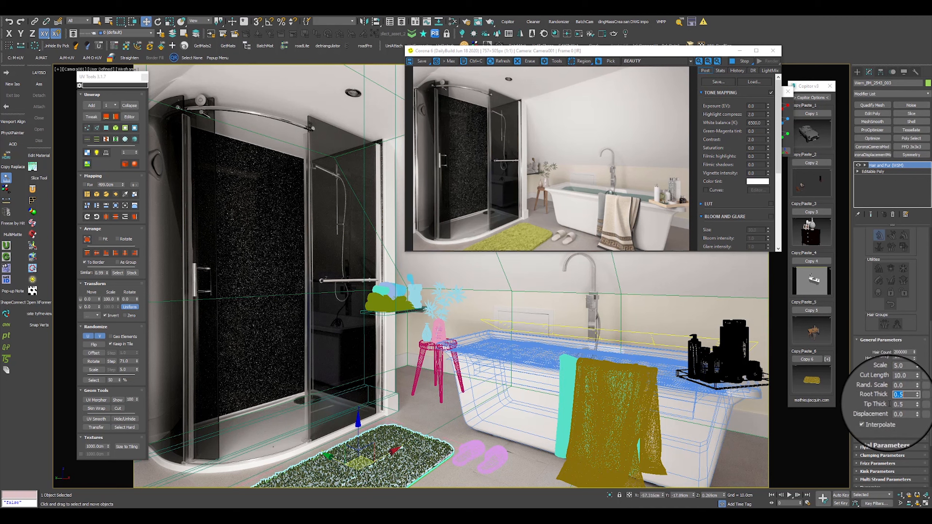
{"action": "scroll", "coordinate": [574, 150], "scroll_direction": "up", "scroll_amount": 1}
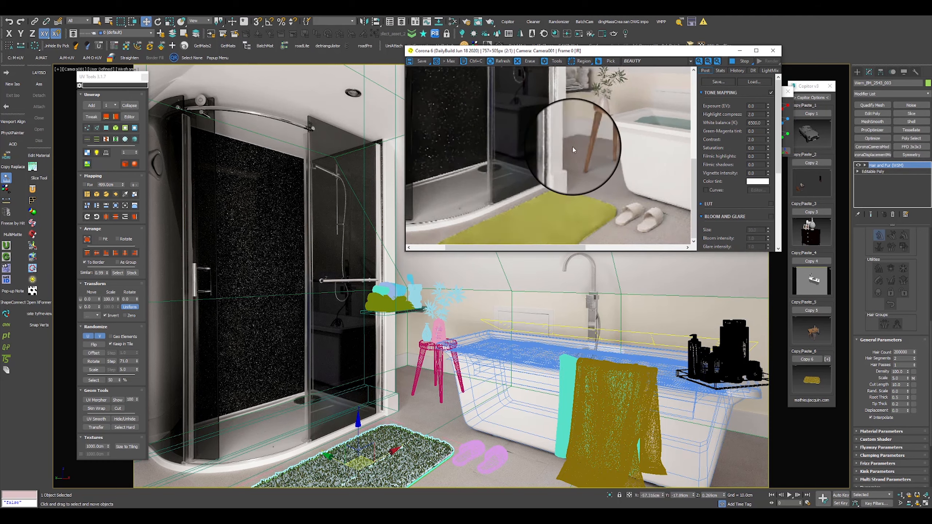
Step: Render only a region around the rug at 3500×2336, inspect the fur up close and close the render window
{"action": "left_click", "coordinate": [584, 60]}
{"action": "left_click_drag", "start_coordinate": [490, 170], "coordinate": [604, 244]}
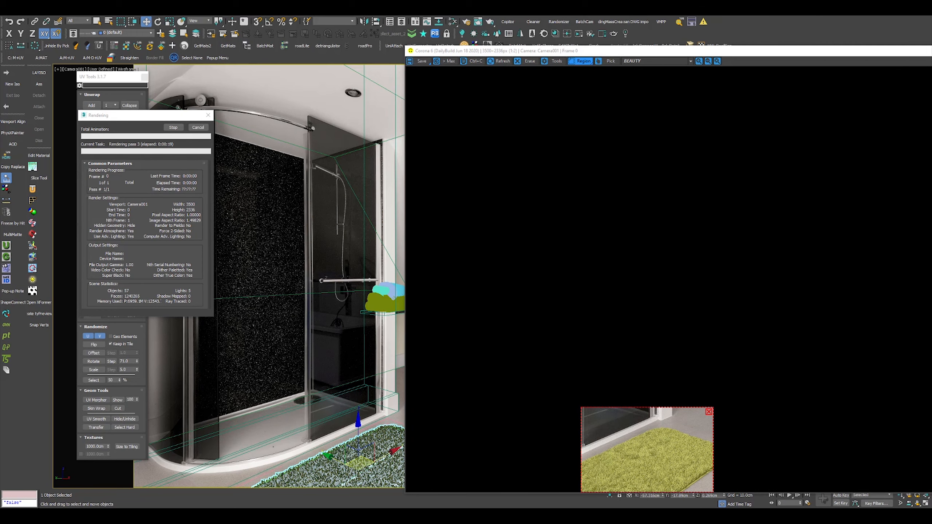
{"action": "scroll", "coordinate": [716, 421], "scroll_direction": "up", "scroll_amount": 4}
{"action": "middle_click_drag", "start_coordinate": [671, 421], "coordinate": [648, 337]}
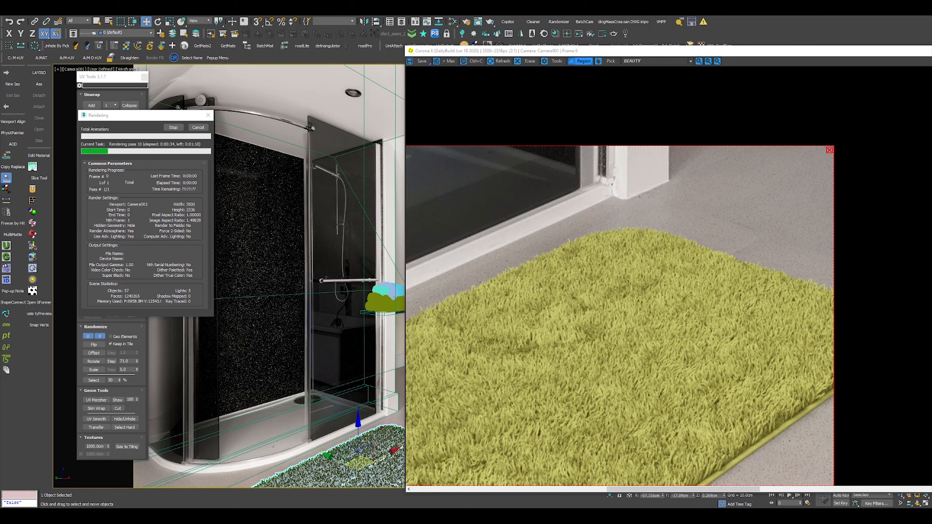
{"action": "scroll", "coordinate": [904, 176], "scroll_direction": "down", "scroll_amount": 1}
{"action": "left_click_drag", "start_coordinate": [800, 51], "coordinate": [501, 30]}
{"action": "left_click", "coordinate": [789, 41]}
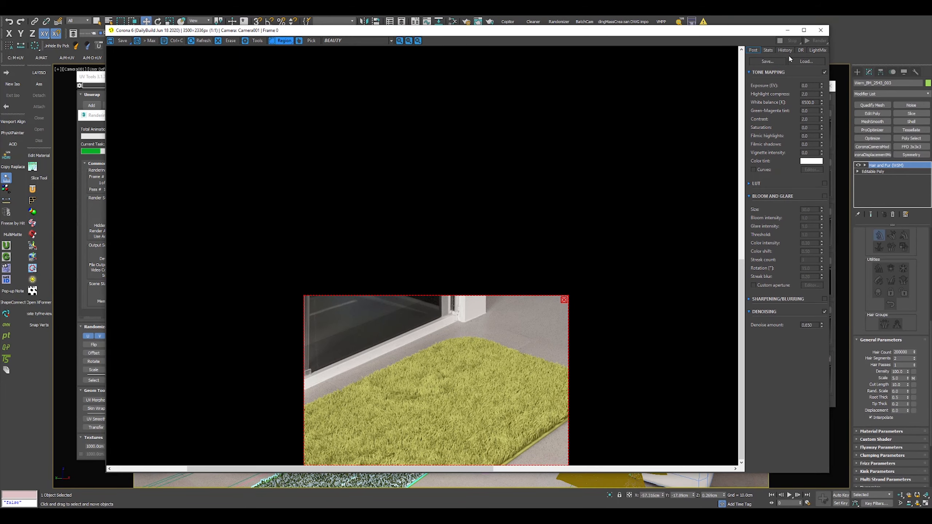
{"action": "left_click", "coordinate": [820, 31]}
Step: Open the material editor and assign the Default material (CoronaRaySwitchMtl) to the rug
{"action": "key", "text": "m"}
{"action": "left_click_drag", "start_coordinate": [147, 57], "coordinate": [389, 70]}
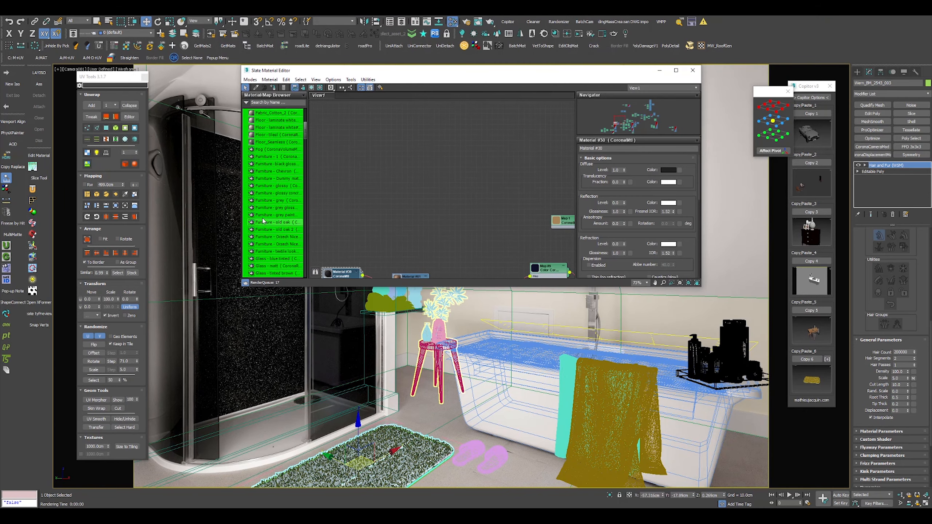
{"action": "scroll", "coordinate": [262, 220], "scroll_direction": "up", "scroll_amount": 6}
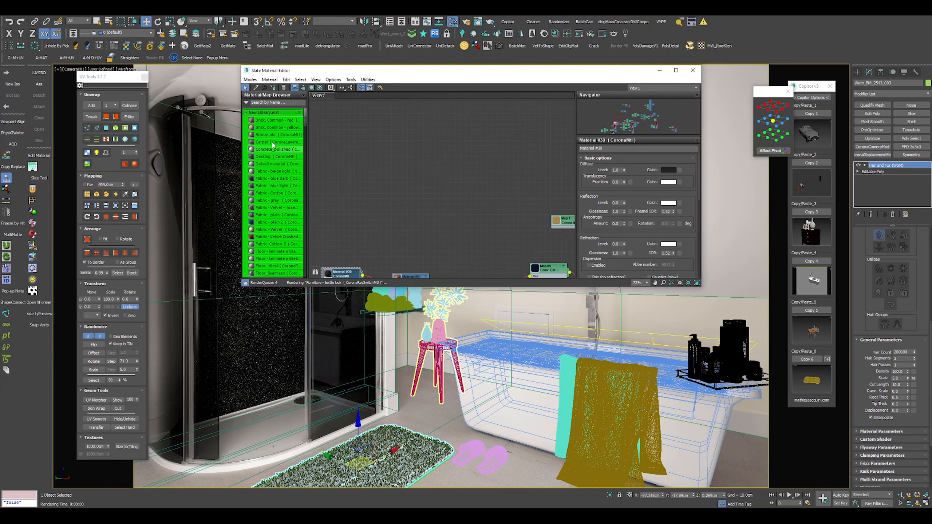
{"action": "scroll", "coordinate": [440, 169], "scroll_direction": "down", "scroll_amount": 5}
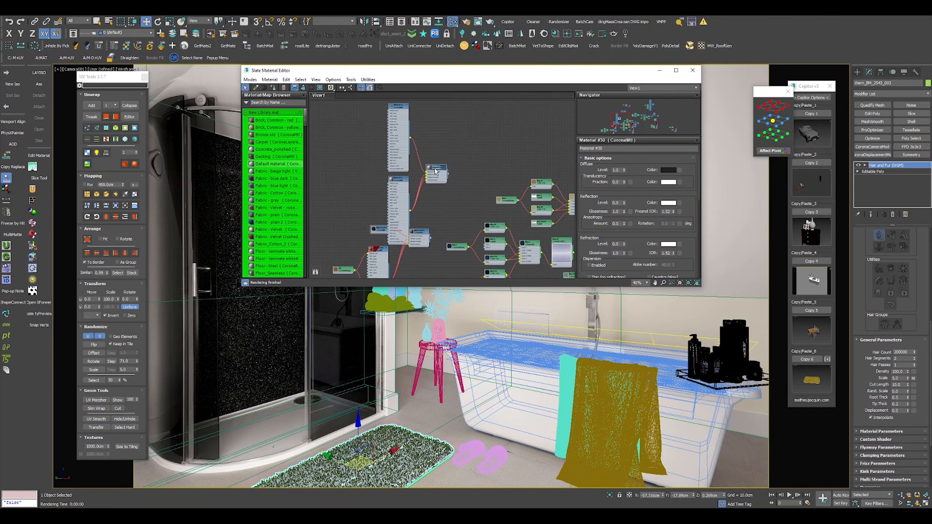
{"action": "key", "text": "F3"}
{"action": "key", "text": "F3"}
{"action": "double_click", "coordinate": [430, 463]}
{"action": "right_click", "coordinate": [439, 170]}
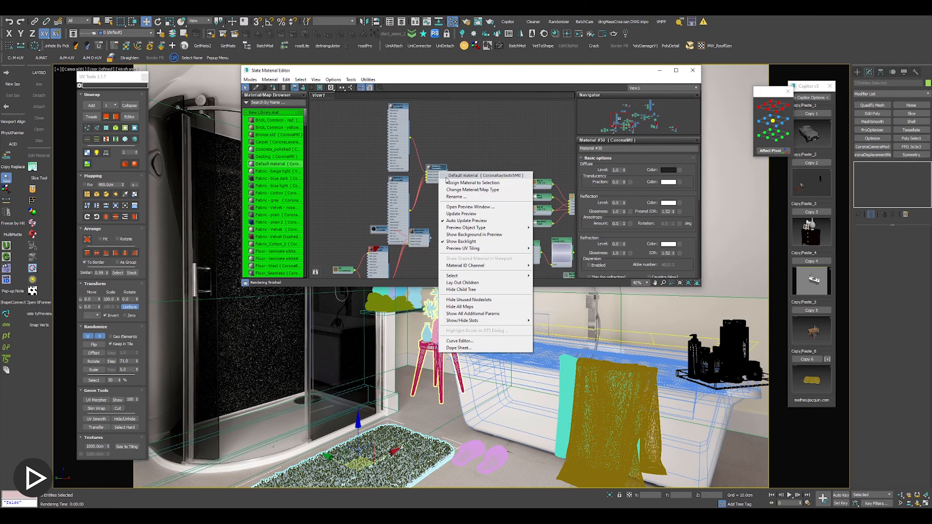
{"action": "left_click", "coordinate": [452, 180]}
Step: Move the Default material's node tree to a clear area, tidy its nodes and open its lower CoronaMtl sub-material
{"action": "left_click_drag", "start_coordinate": [442, 167], "coordinate": [459, 124]}
{"action": "middle_click_drag", "start_coordinate": [467, 158], "coordinate": [490, 209]}
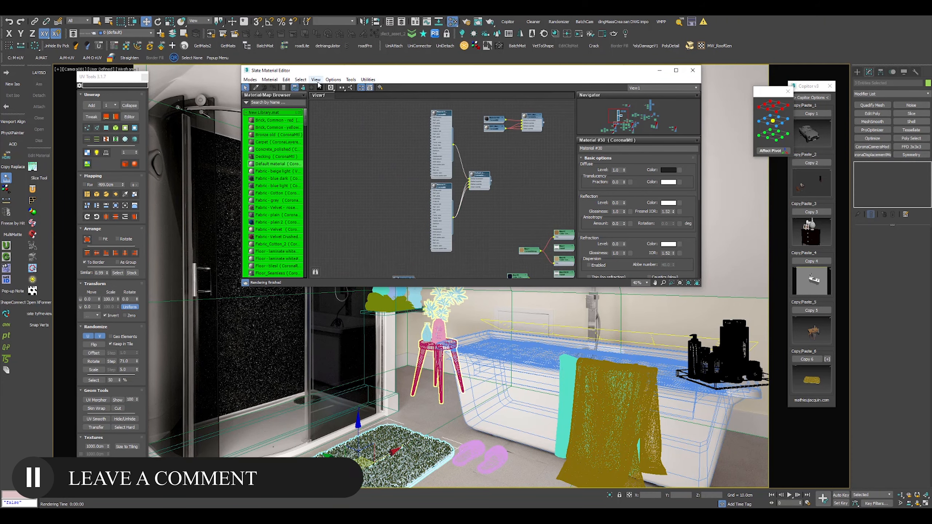
{"action": "left_click", "coordinate": [304, 87]}
{"action": "left_click", "coordinate": [350, 87]}
{"action": "scroll", "coordinate": [463, 180], "scroll_direction": "up", "scroll_amount": 3}
{"action": "double_click", "coordinate": [438, 204]}
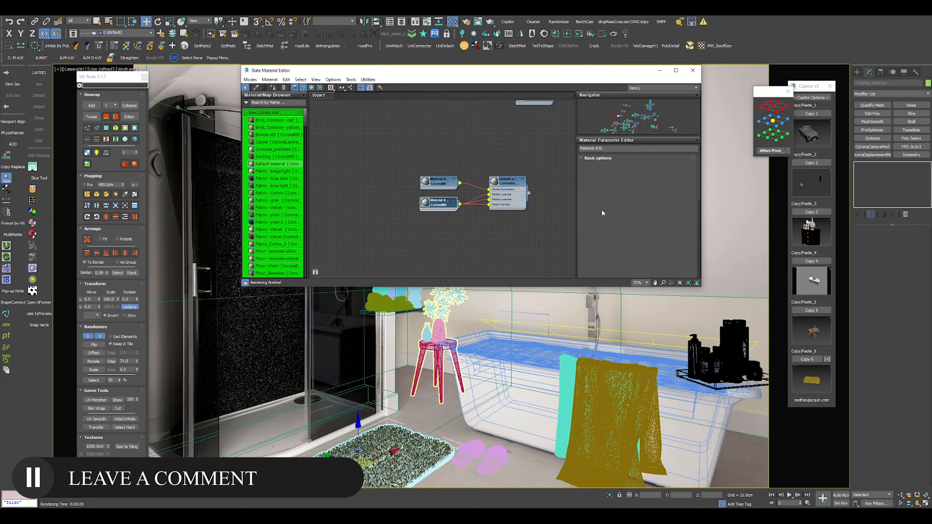
Step: Set the diffuse colour of Material #4026 to a taupe sampled from the bathroom floor in the viewport
{"action": "left_click", "coordinate": [668, 170]}
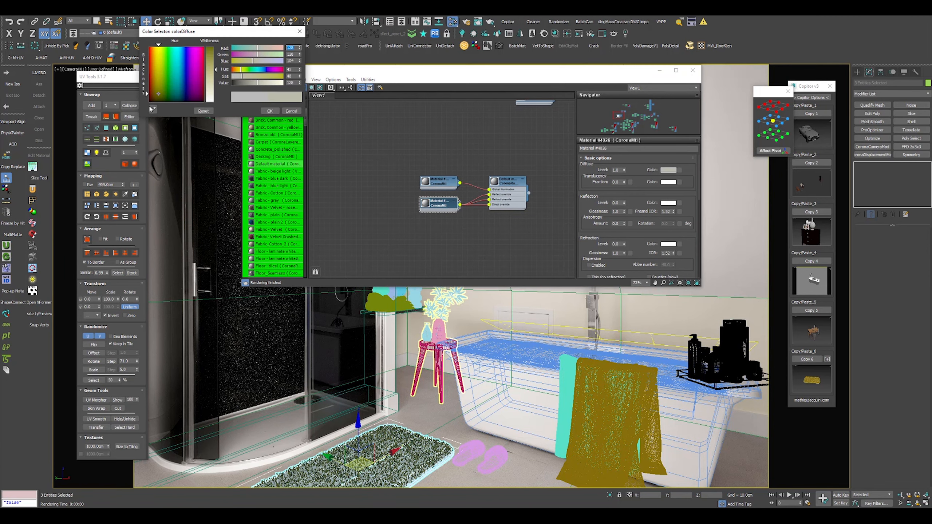
{"action": "left_click", "coordinate": [153, 110]}
{"action": "left_click", "coordinate": [411, 415]}
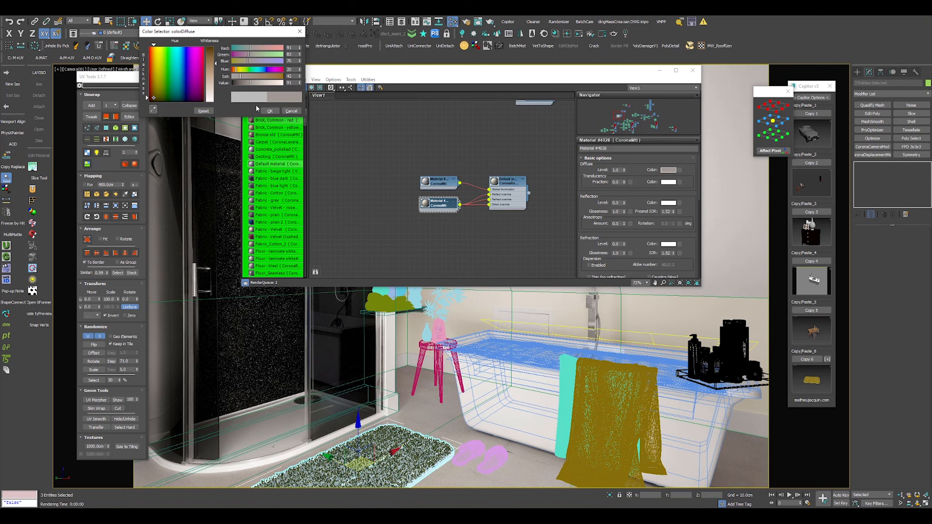
{"action": "left_click", "coordinate": [270, 111]}
Step: Add a CoronaAO map to Material #4026's diffuse colour and paste the copied taupe into its unoccluded colour
{"action": "scroll", "coordinate": [431, 203], "scroll_direction": "up", "scroll_amount": 3}
{"action": "right_click", "coordinate": [375, 198]}
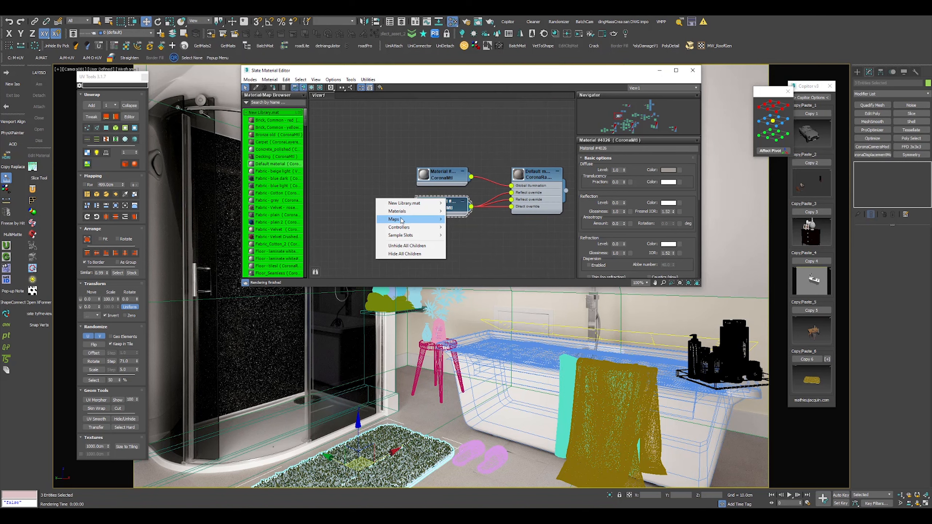
{"action": "left_click", "coordinate": [528, 227]}
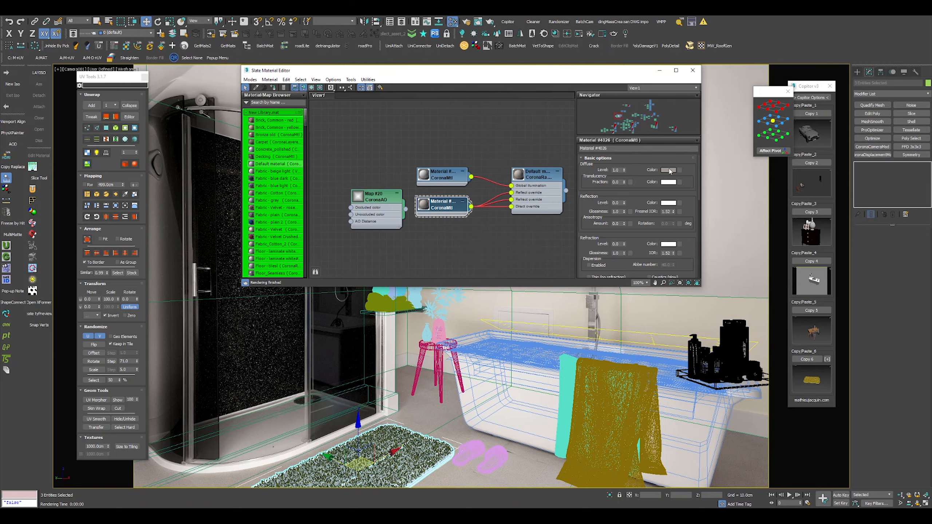
{"action": "left_click_drag", "start_coordinate": [406, 209], "coordinate": [432, 207]}
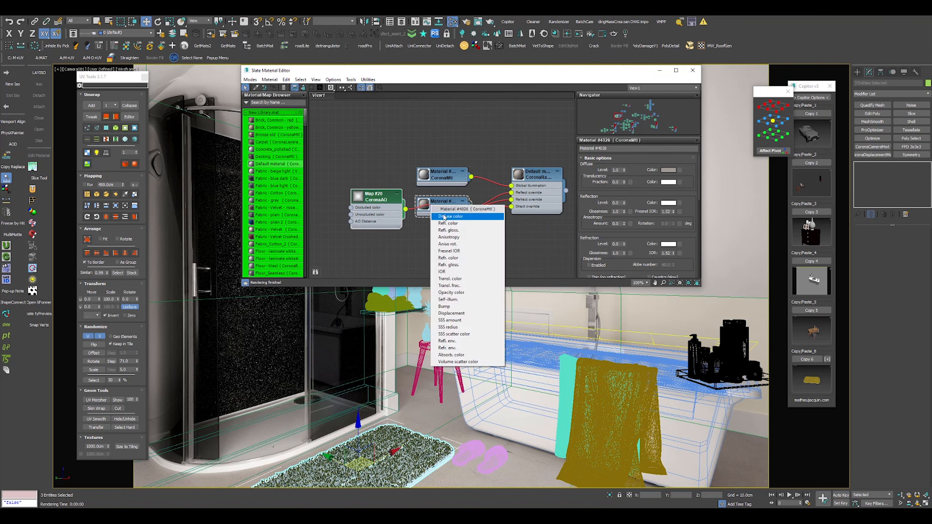
{"action": "left_click", "coordinate": [444, 216]}
{"action": "double_click", "coordinate": [374, 197]}
{"action": "right_click", "coordinate": [631, 188]}
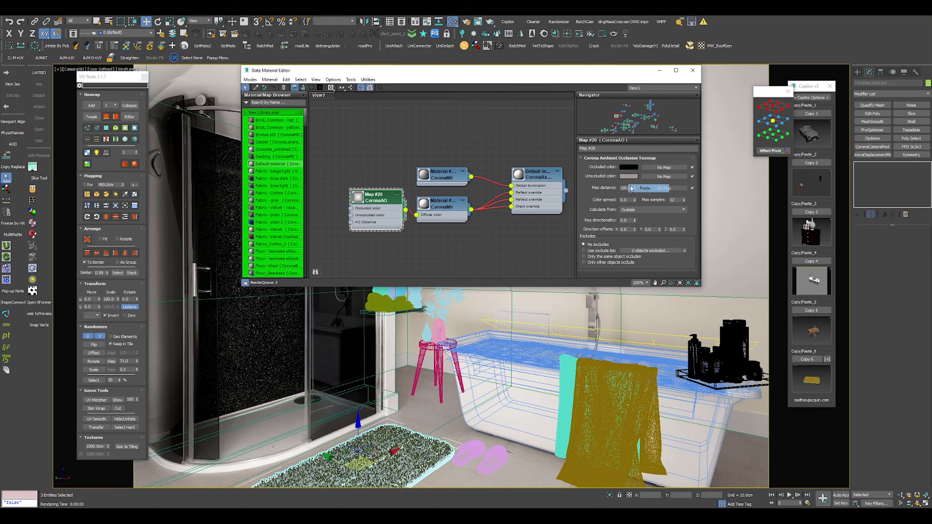
Step: Set the CoronaAO map's max distance to 0.1 cm and inspect the rug in a region render
{"action": "left_click", "coordinate": [631, 188]}
{"action": "type", "text": ".1"}
{"action": "key", "text": "Return"}
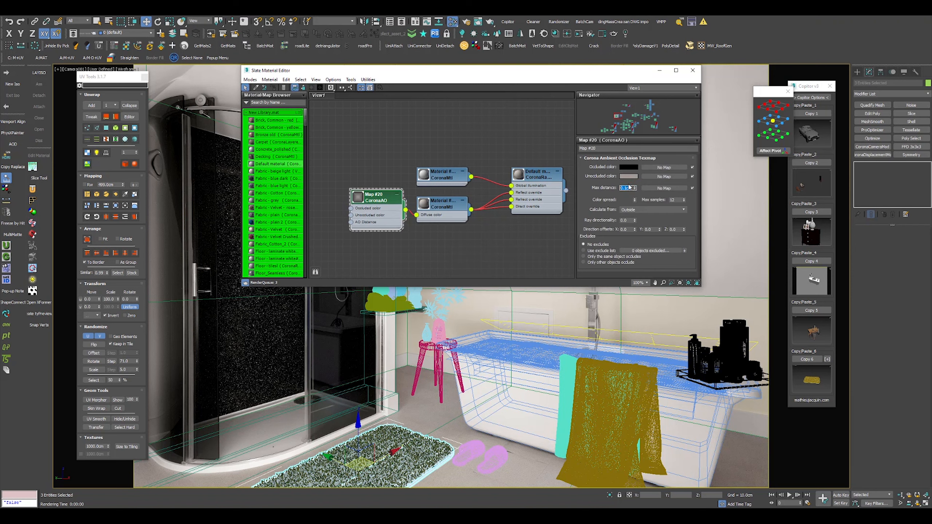
{"action": "left_click", "coordinate": [579, 33]}
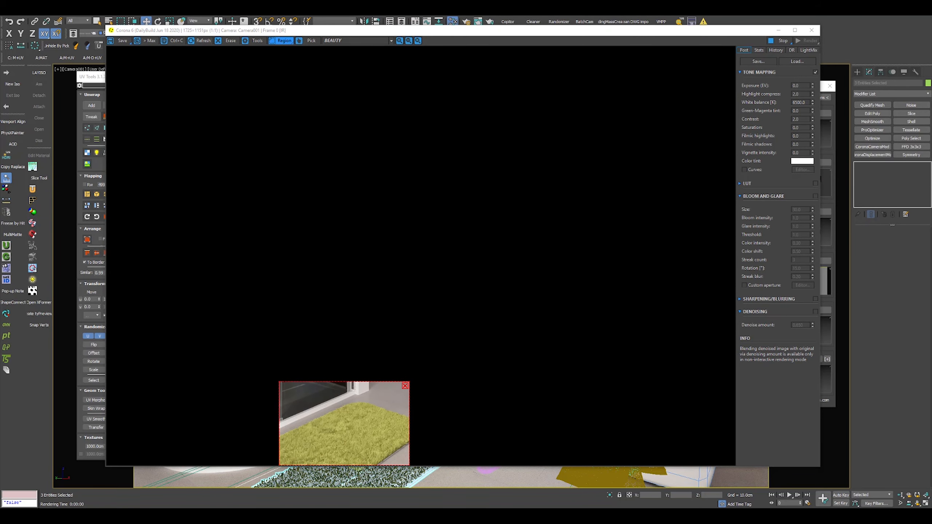
{"action": "scroll", "coordinate": [342, 432], "scroll_direction": "up", "scroll_amount": 2}
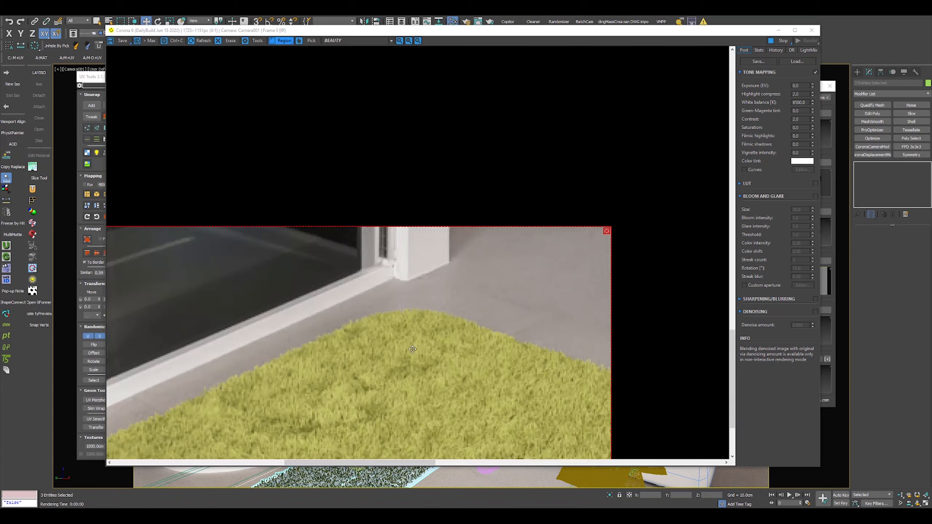
{"action": "scroll", "coordinate": [342, 433], "scroll_direction": "down", "scroll_amount": 2}
{"action": "left_click", "coordinate": [811, 30]}
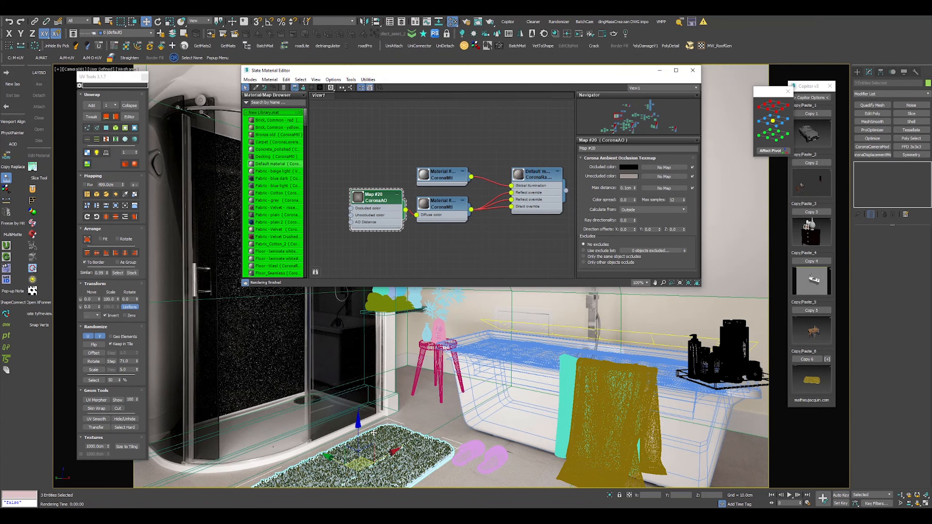
Step: Paste the copied taupe into the root color of the rug's Hair and Fur modifier and lower the tip color's saturation
{"action": "left_click", "coordinate": [417, 410]}
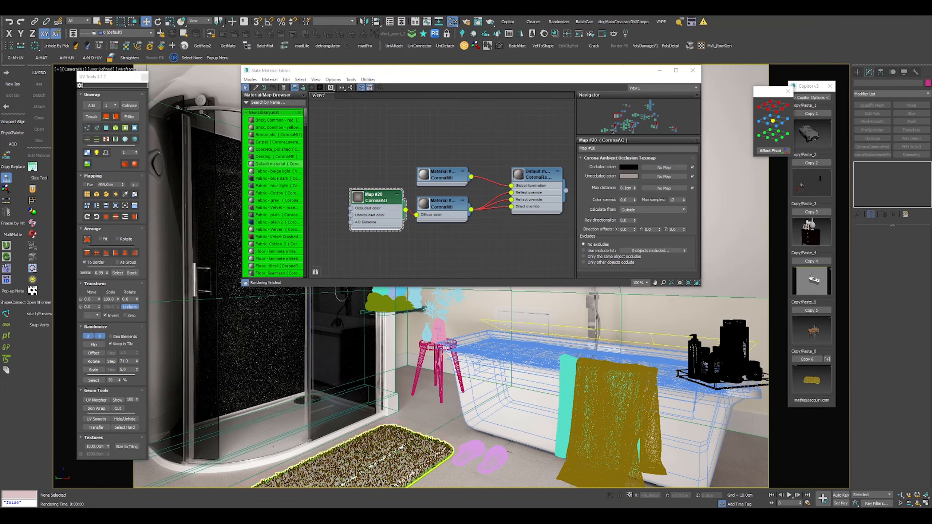
{"action": "left_click", "coordinate": [428, 444]}
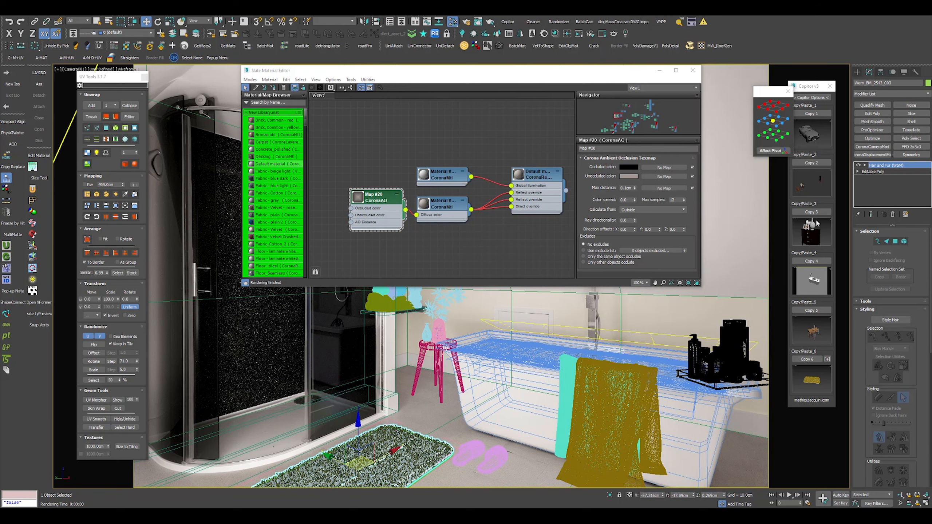
{"action": "scroll", "coordinate": [884, 295], "scroll_direction": "down", "scroll_amount": 5}
{"action": "scroll", "coordinate": [883, 293], "scroll_direction": "down", "scroll_amount": 5}
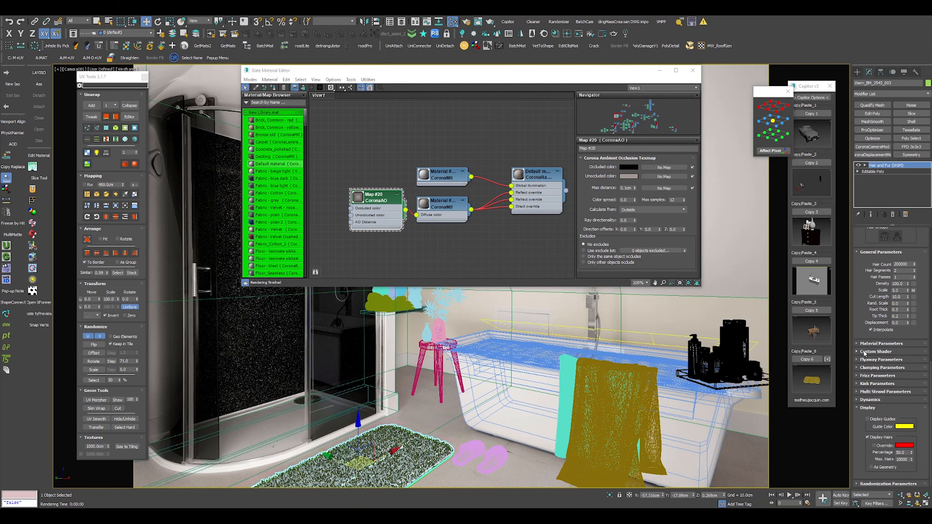
{"action": "left_click", "coordinate": [871, 345]}
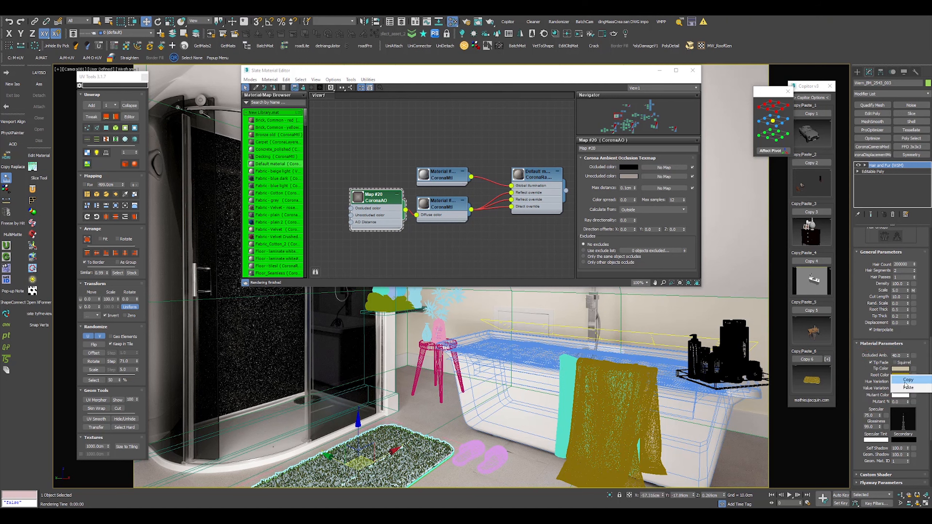
{"action": "left_click", "coordinate": [900, 370]}
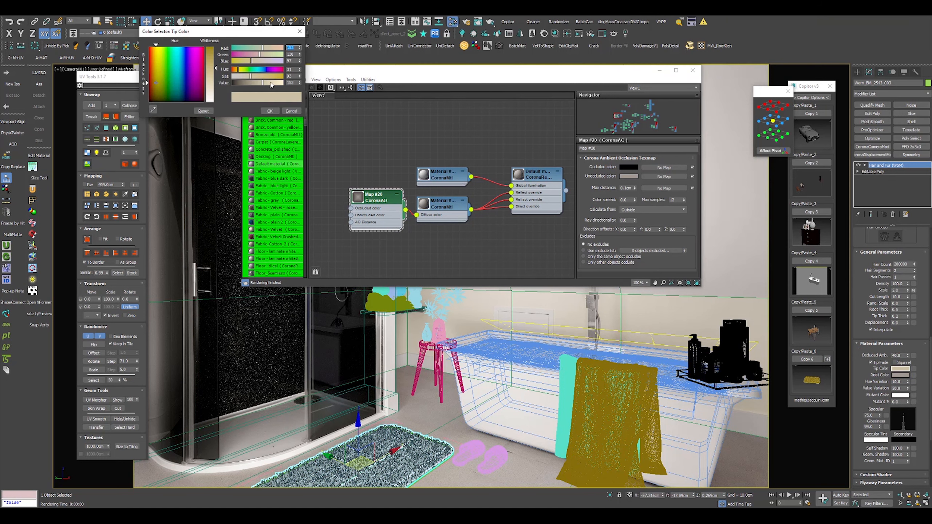
{"action": "left_click_drag", "start_coordinate": [251, 76], "coordinate": [243, 78]}
{"action": "left_click", "coordinate": [266, 111]}
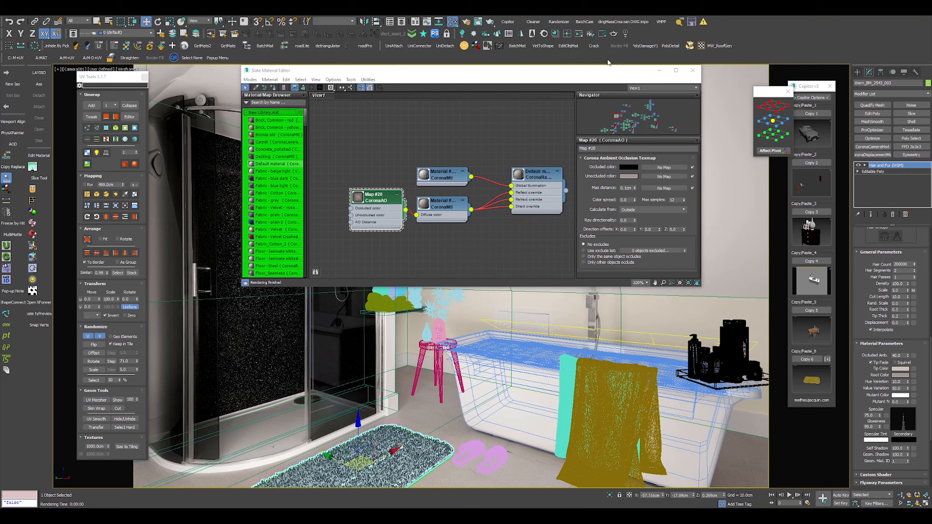
Step: Assign the Default material (CoronaRaySwitchMtl) as an instance to the rug fur's custom shader and inspect the rug in a region render
{"action": "left_click", "coordinate": [580, 35]}
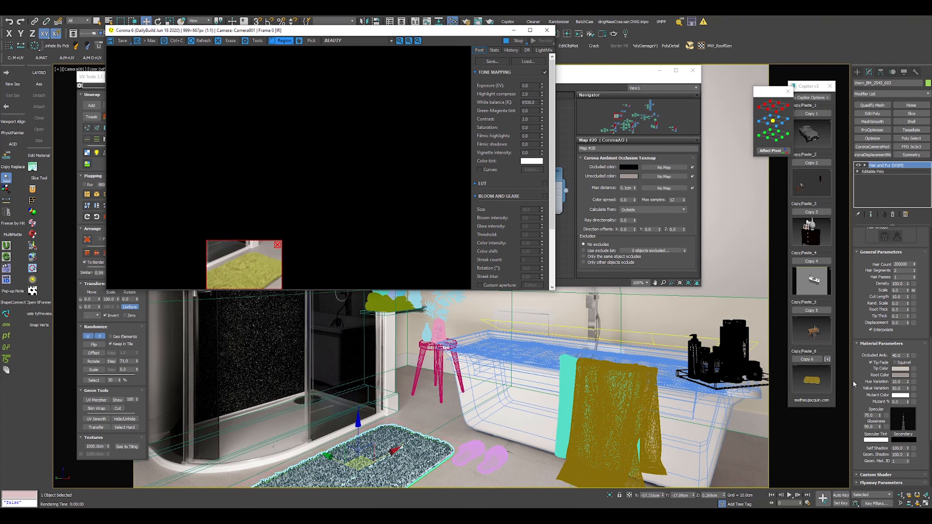
{"action": "scroll", "coordinate": [862, 391], "scroll_direction": "down", "scroll_amount": 5}
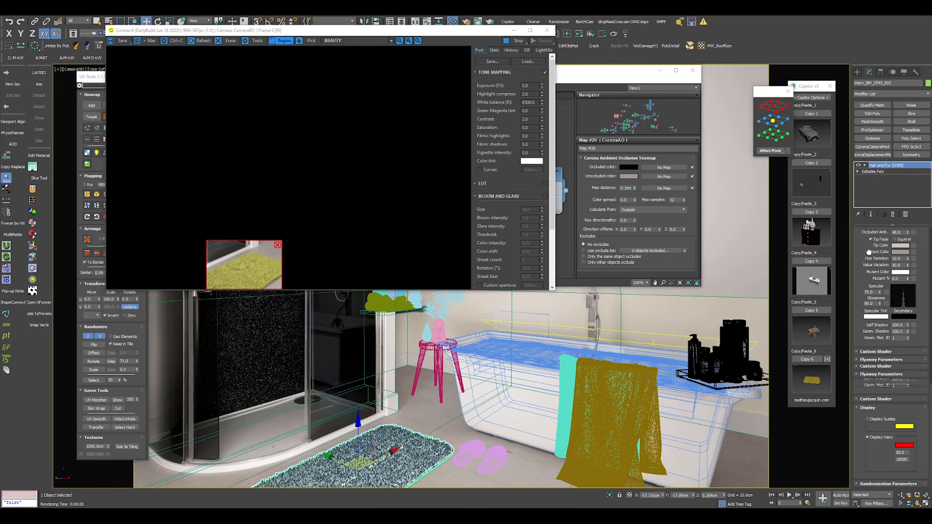
{"action": "left_click", "coordinate": [875, 352]}
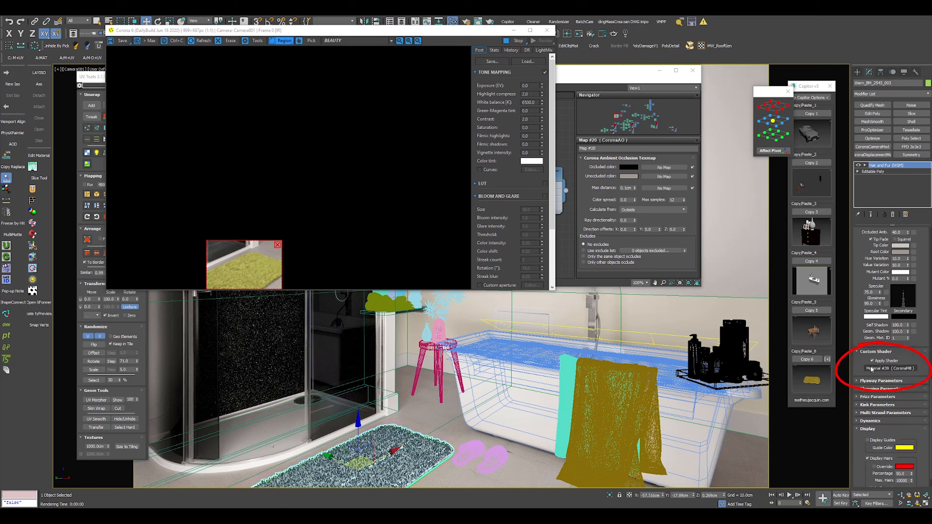
{"action": "left_click", "coordinate": [607, 72]}
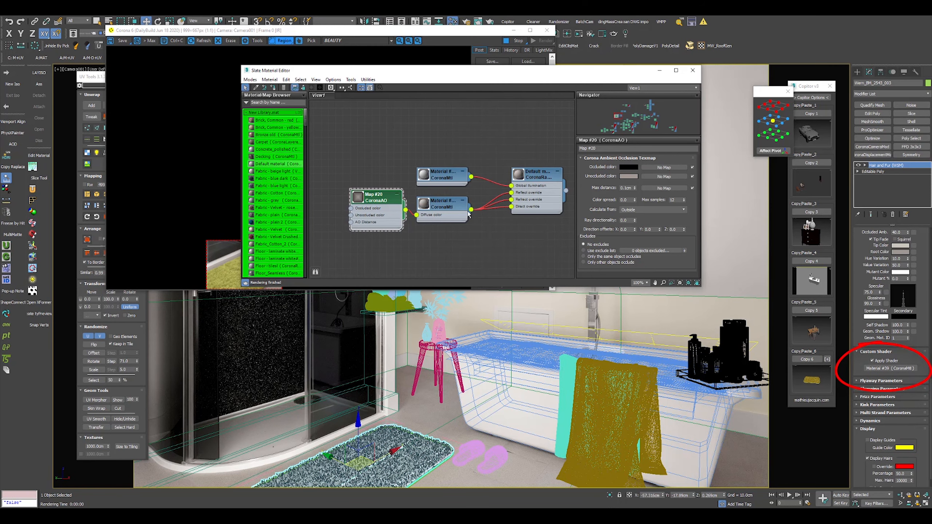
{"action": "left_click_drag", "start_coordinate": [884, 367], "coordinate": [581, 254]}
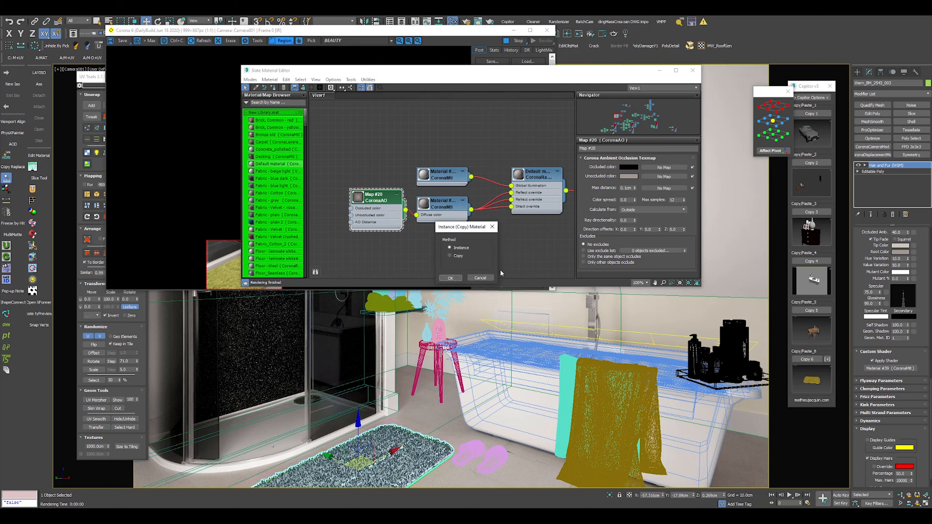
{"action": "left_click", "coordinate": [449, 279]}
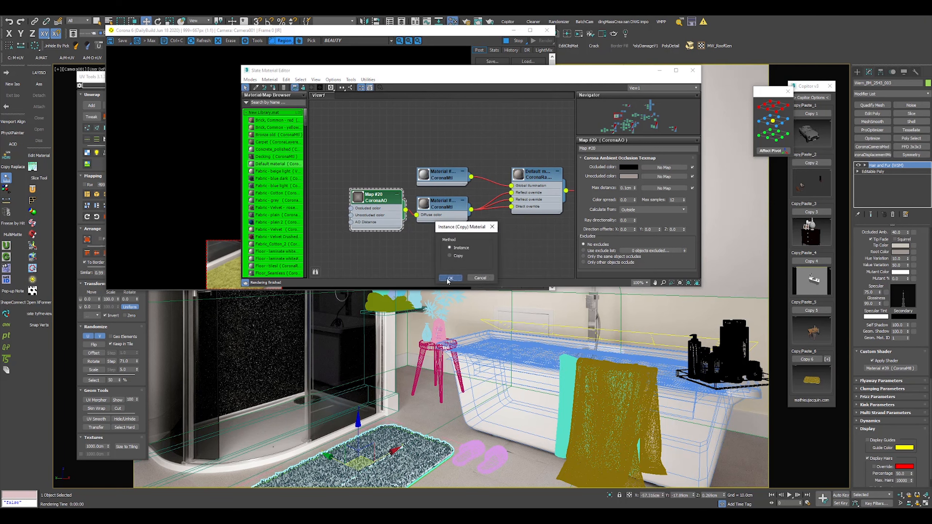
{"action": "left_click", "coordinate": [239, 259]}
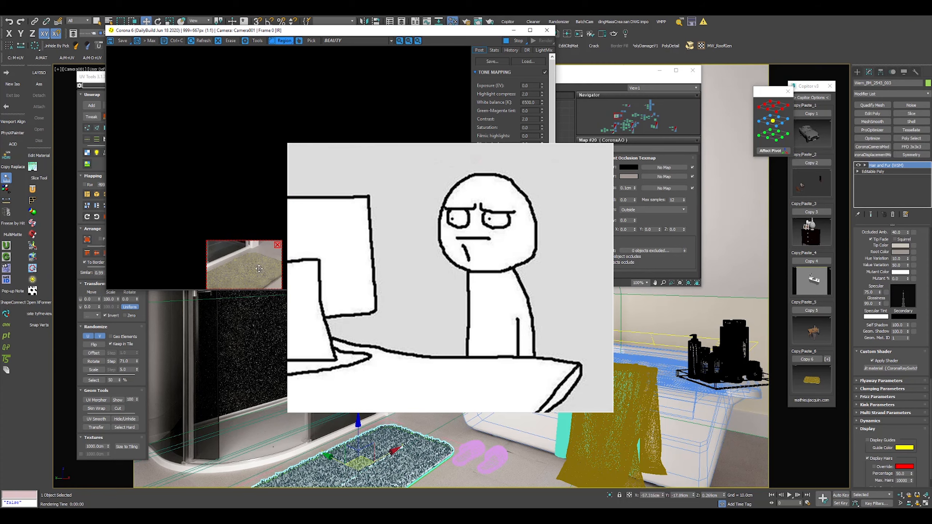
{"action": "scroll", "coordinate": [266, 278], "scroll_direction": "up", "scroll_amount": 2}
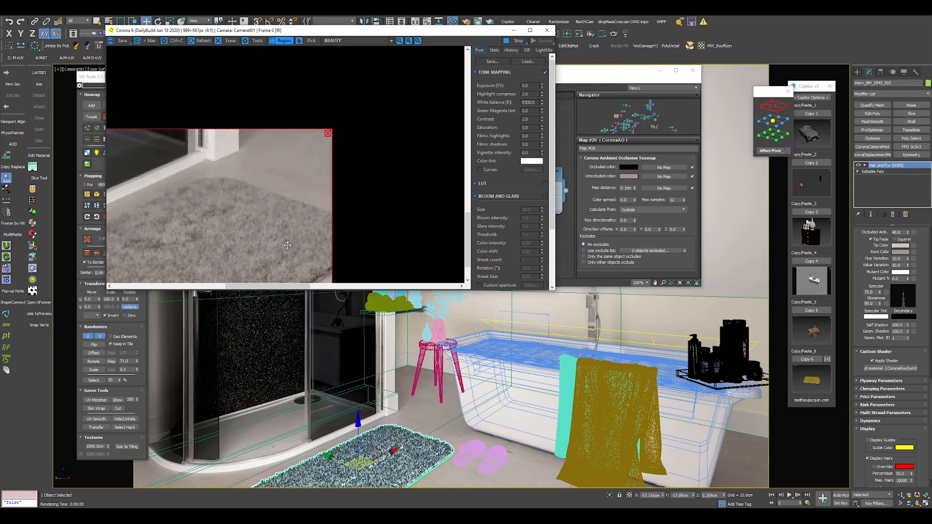
{"action": "scroll", "coordinate": [255, 235], "scroll_direction": "down", "scroll_amount": 2}
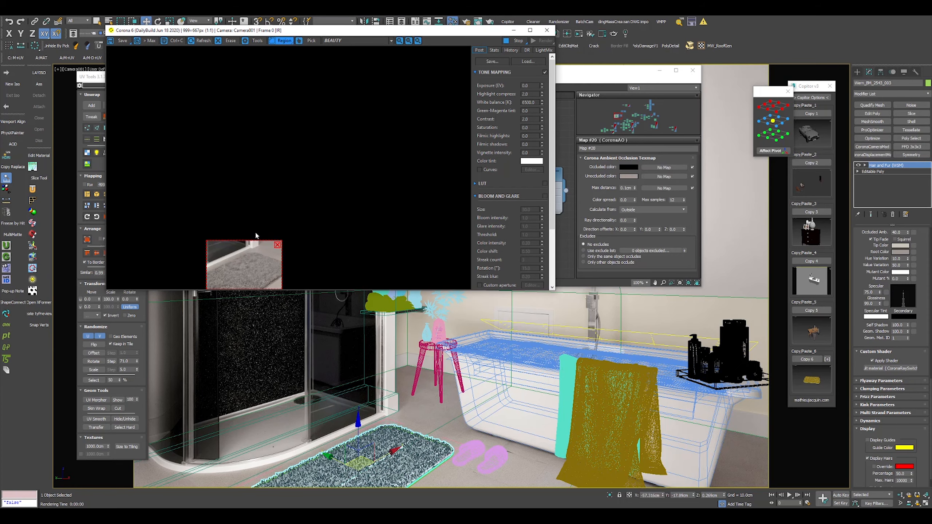
Step: Turn off the render region to render the full bathroom, and arrange the render and material editor windows side by side
{"action": "left_click", "coordinate": [280, 41]}
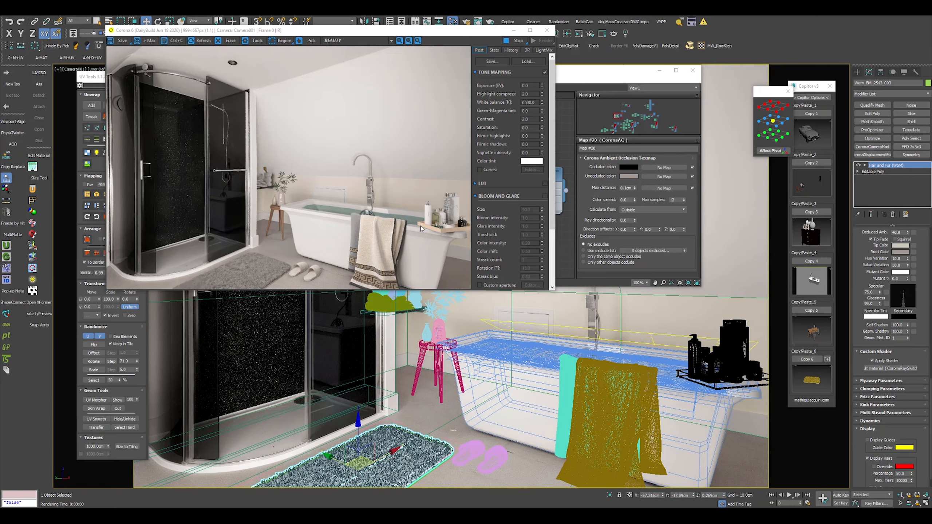
{"action": "left_click_drag", "start_coordinate": [470, 34], "coordinate": [429, 72]}
{"action": "left_click_drag", "start_coordinate": [538, 74], "coordinate": [622, 118]}
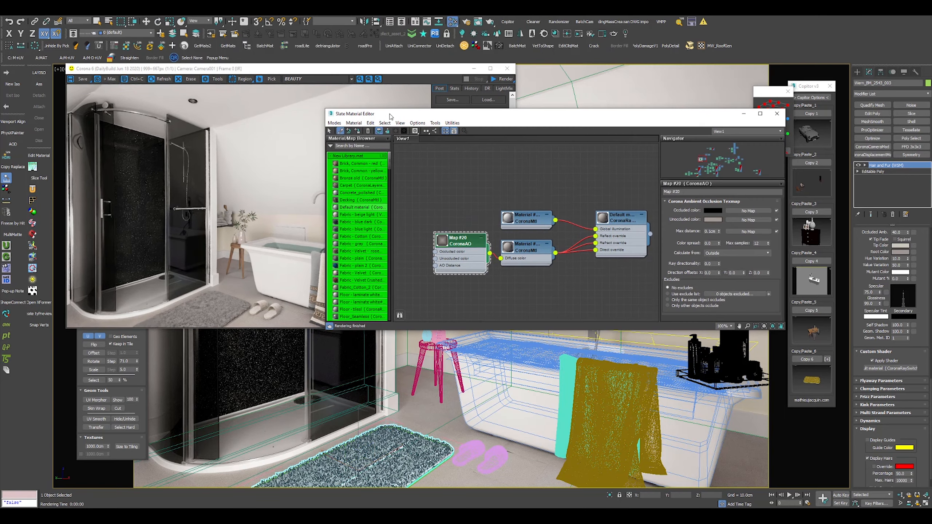
{"action": "left_click_drag", "start_coordinate": [367, 113], "coordinate": [410, 48]}
Step: Pick the materials of the stool and the wooden bath tray from the viewport into the material editor
{"action": "left_click", "coordinate": [429, 352]}
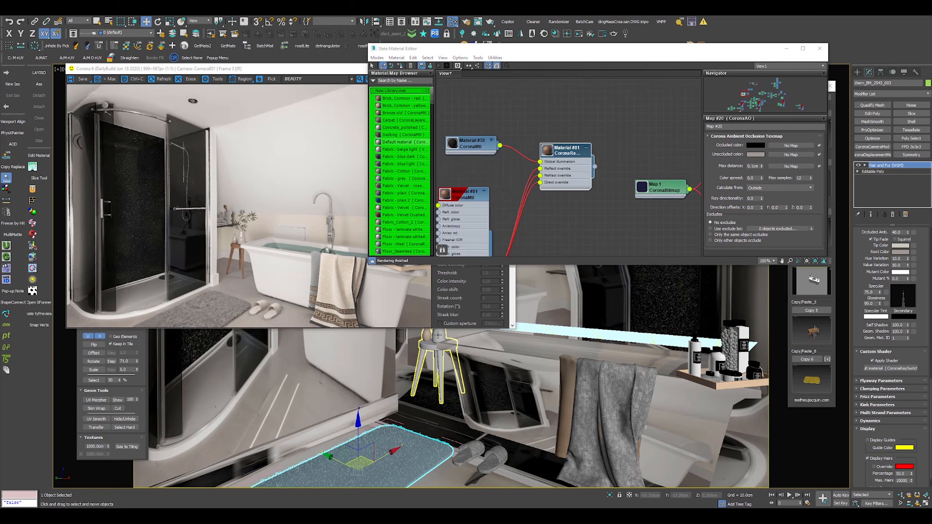
{"action": "scroll", "coordinate": [562, 187], "scroll_direction": "down", "scroll_amount": 3}
{"action": "left_click", "coordinate": [382, 66]}
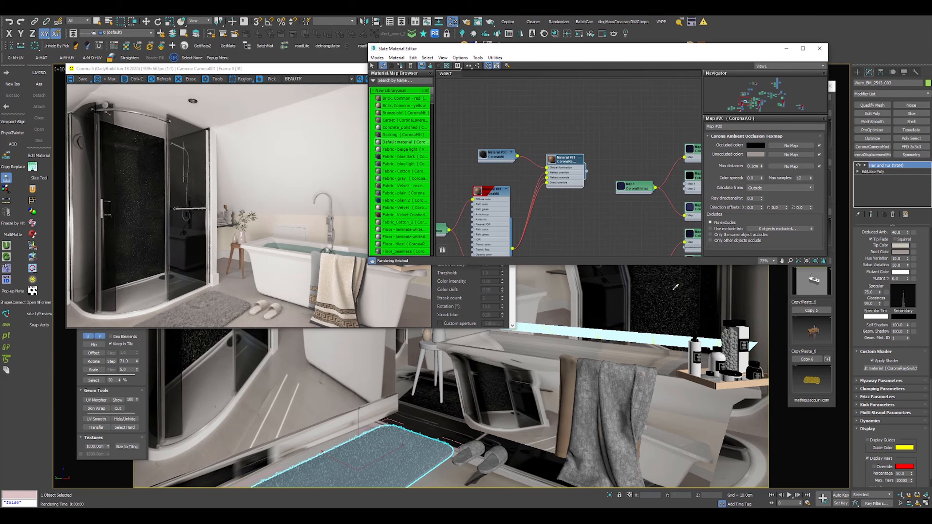
{"action": "left_click", "coordinate": [712, 381]}
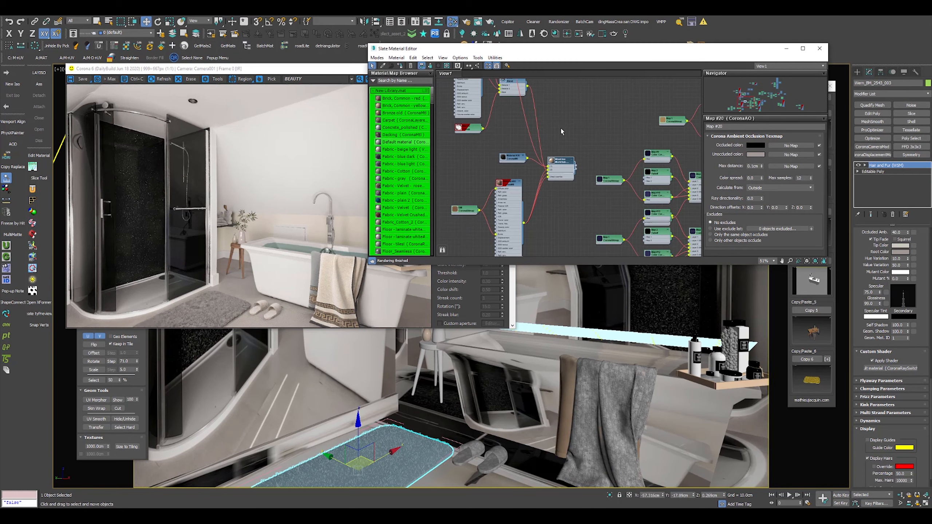
Step: Separate the tray's wood Multi/Sub-Object and Blend nodes from the overlapping material trees
{"action": "scroll", "coordinate": [563, 131], "scroll_direction": "up", "scroll_amount": 2}
{"action": "middle_click_drag", "start_coordinate": [568, 150], "coordinate": [588, 198]}
{"action": "left_click_drag", "start_coordinate": [580, 213], "coordinate": [580, 179]}
{"action": "middle_click_drag", "start_coordinate": [573, 138], "coordinate": [582, 162]}
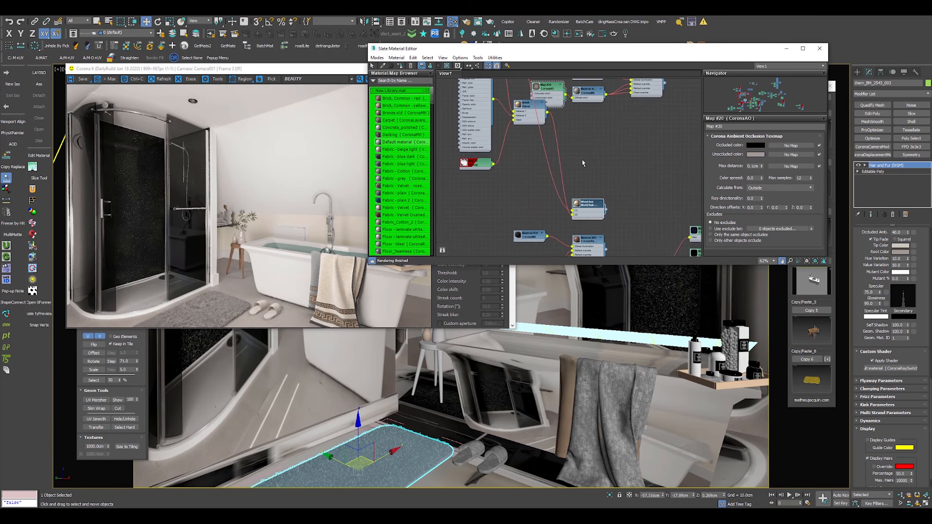
{"action": "left_click_drag", "start_coordinate": [529, 105], "coordinate": [529, 118]}
{"action": "left_click_drag", "start_coordinate": [529, 185], "coordinate": [521, 204]}
{"action": "scroll", "coordinate": [535, 208], "scroll_direction": "up", "scroll_amount": 3}
{"action": "middle_click_drag", "start_coordinate": [520, 214], "coordinate": [519, 141]}
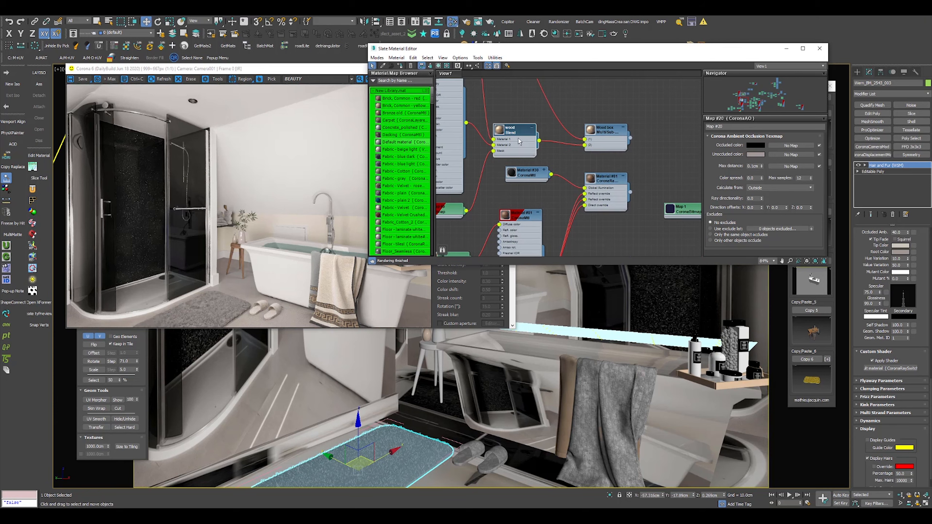